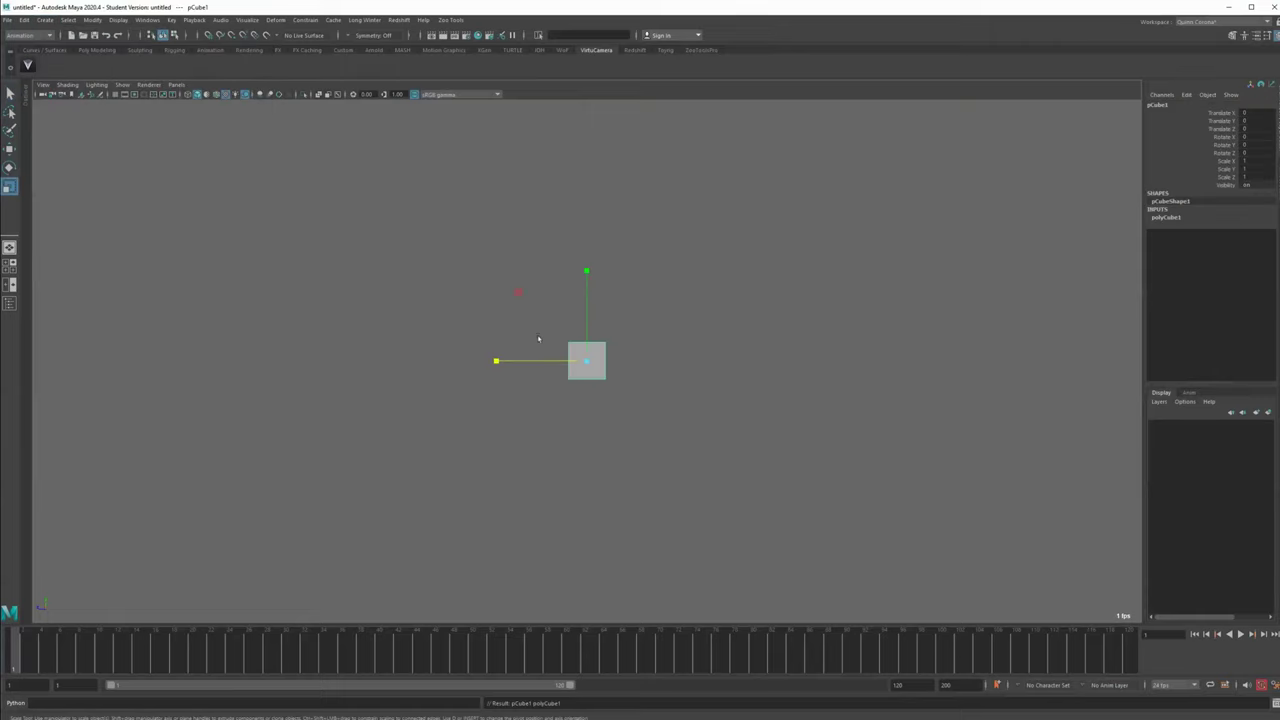
Scale the cube to about 0.43 in Y and 13.5 in Z, and lower it to about -5.4 in Y as a floor
left_click_drag(495, 360, 407, 364)
left_click_drag(586, 270, 586, 312)
left_click_drag(496, 361, 376, 381)
key("w")
left_click_drag(586, 275, 586, 470)
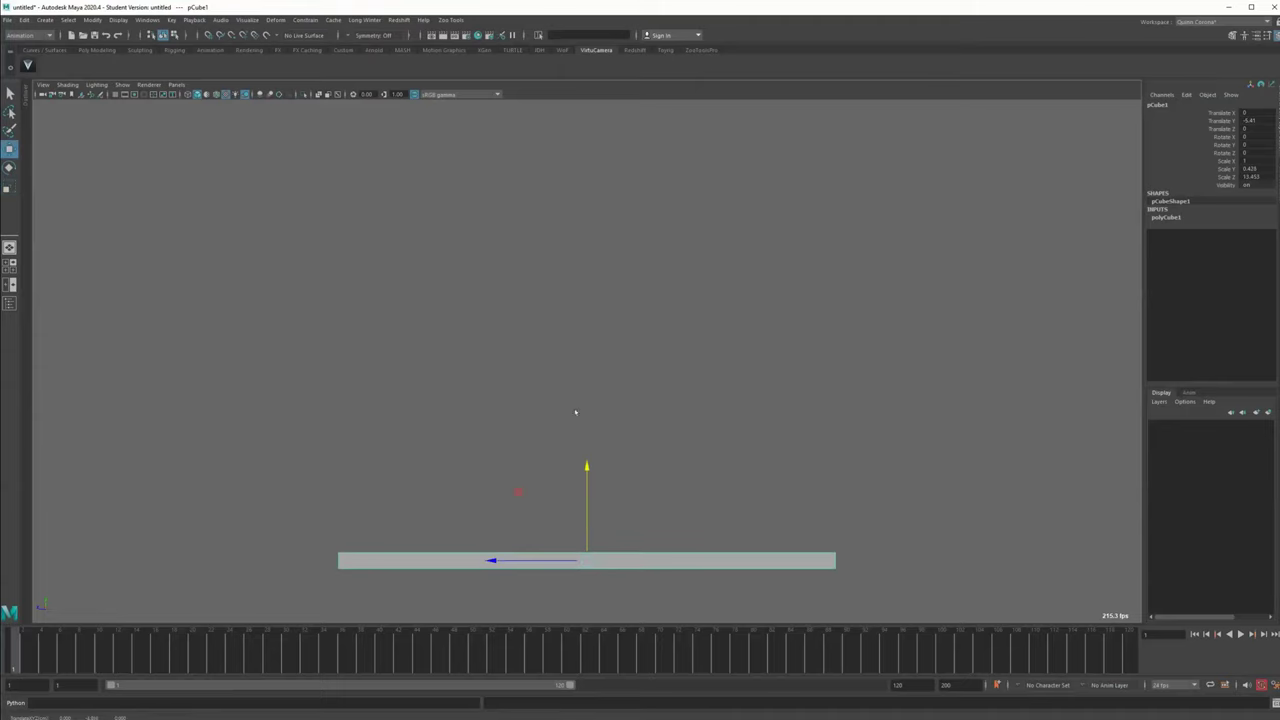
Create a second polygon cube, move it to about 6.9 in Z, and scale it to about 10.9 in Y as a wall
left_click(45, 20)
mouse_move(100, 58)
left_click(200, 68)
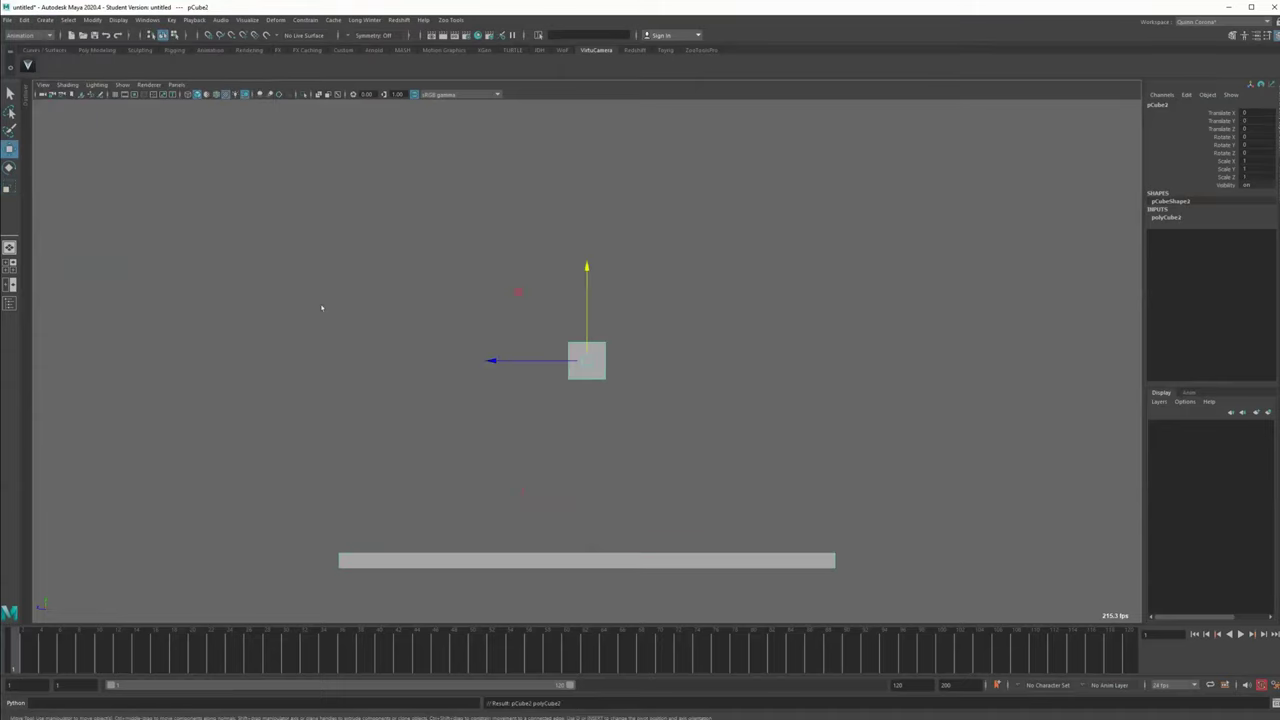
left_click_drag(489, 359, 243, 360)
key("r")
left_click_drag(332, 268, 319, 209)
mouse_move(331, 271)
left_mouse_down()
mouse_move(329, 320)
mouse_move(330, 272)
left_mouse_up()
key("w")
Create a polygon sphere at the origin
left_click(44, 21)
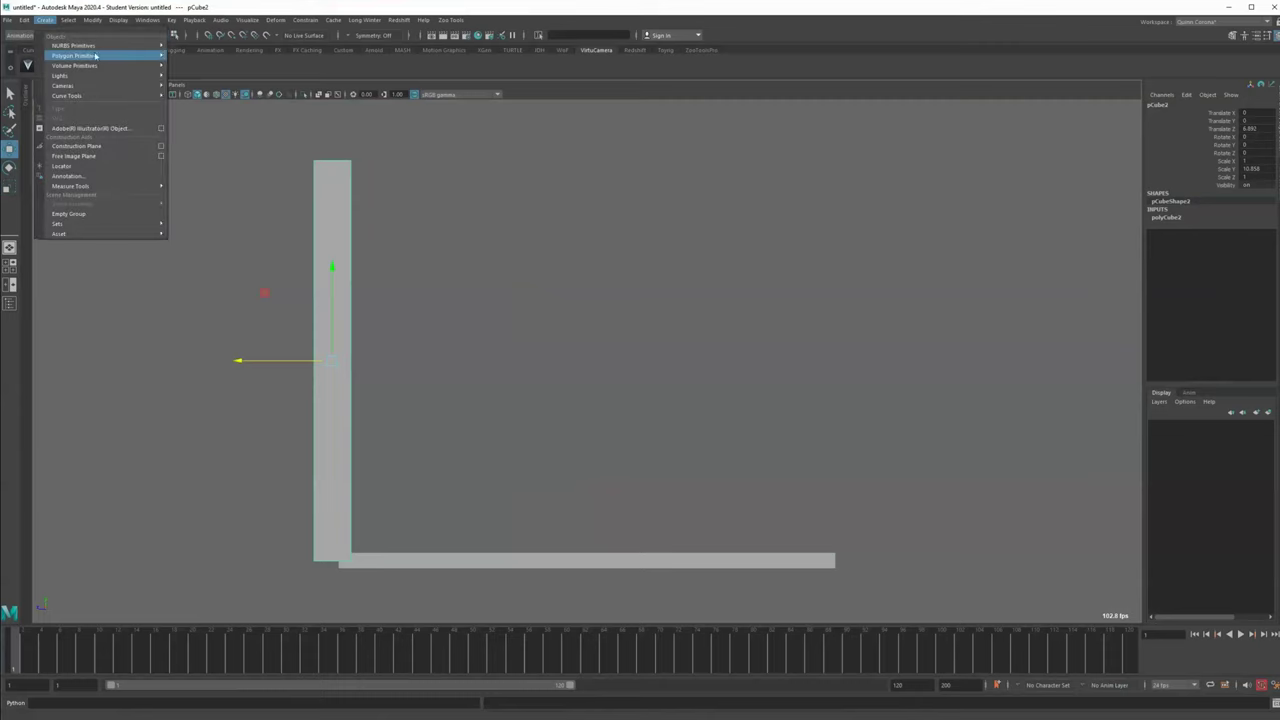
mouse_move(120, 55)
left_click(194, 56)
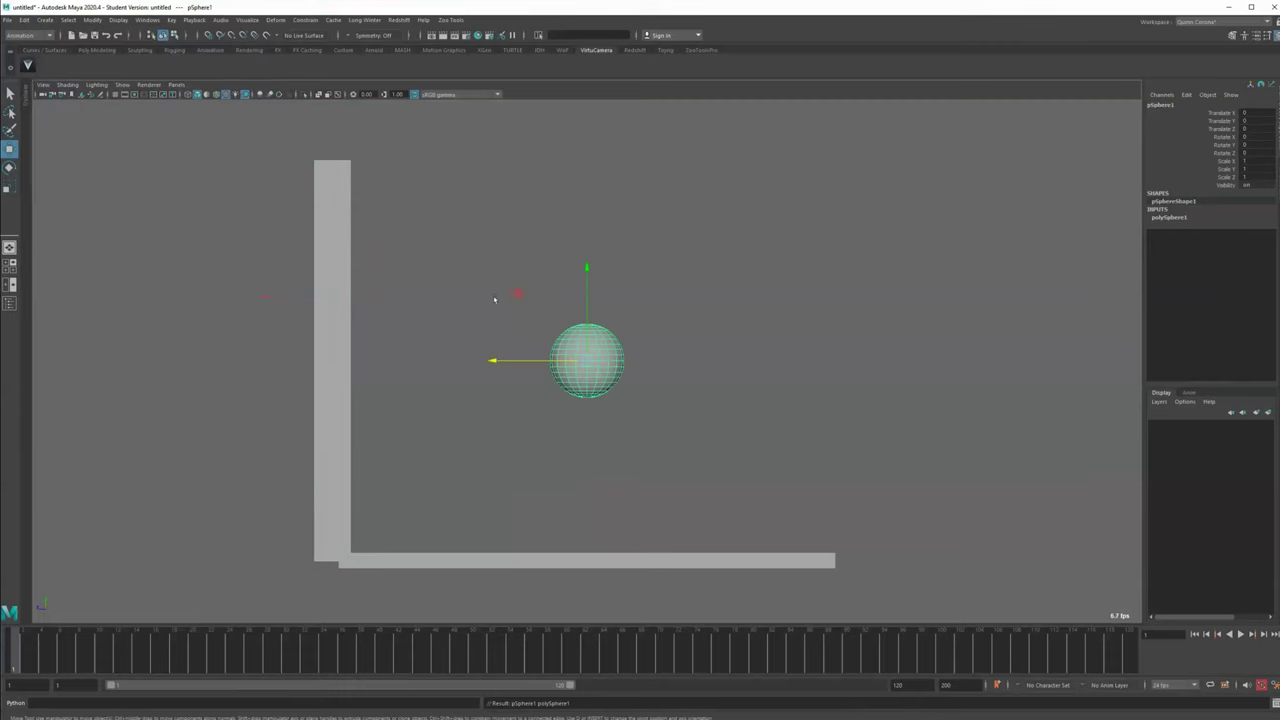
Thicken the floor slab to a Y scale of about 0.85 and clear the selection
key("q")
left_click(476, 560)
key("r")
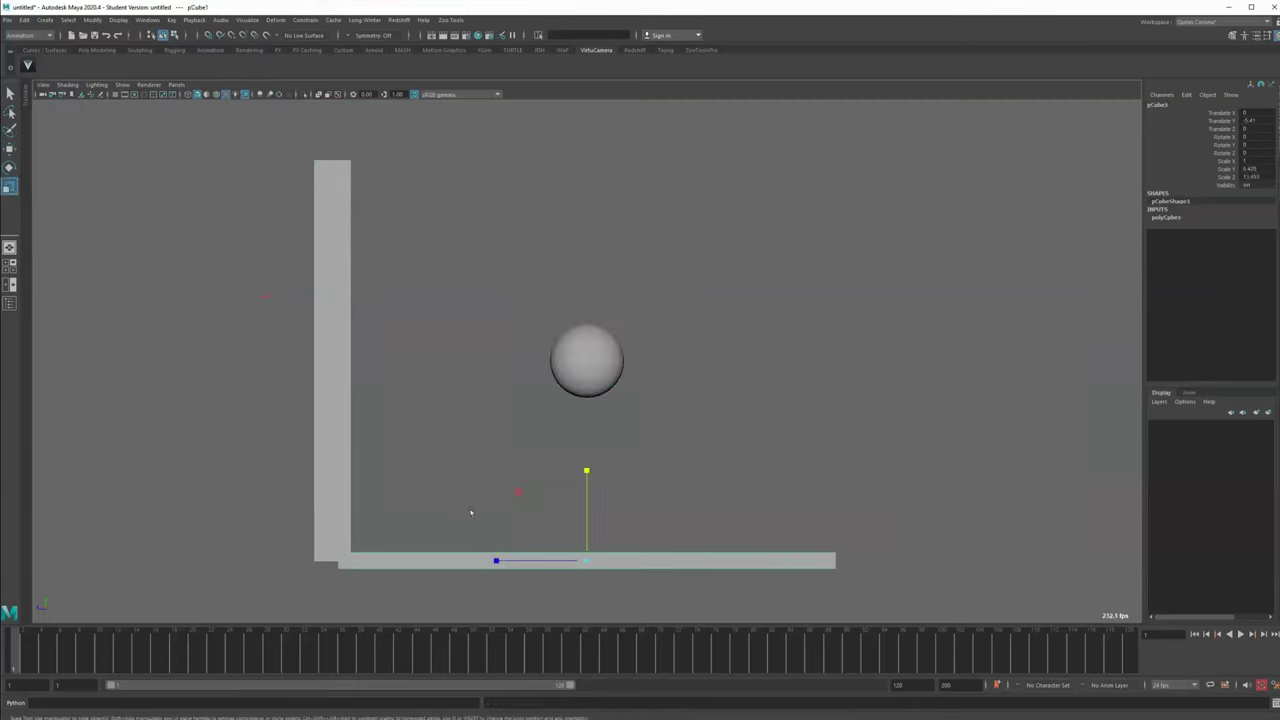
left_click_drag(586, 471, 586, 400)
key("q")
left_click(578, 400)
left_click(509, 436)
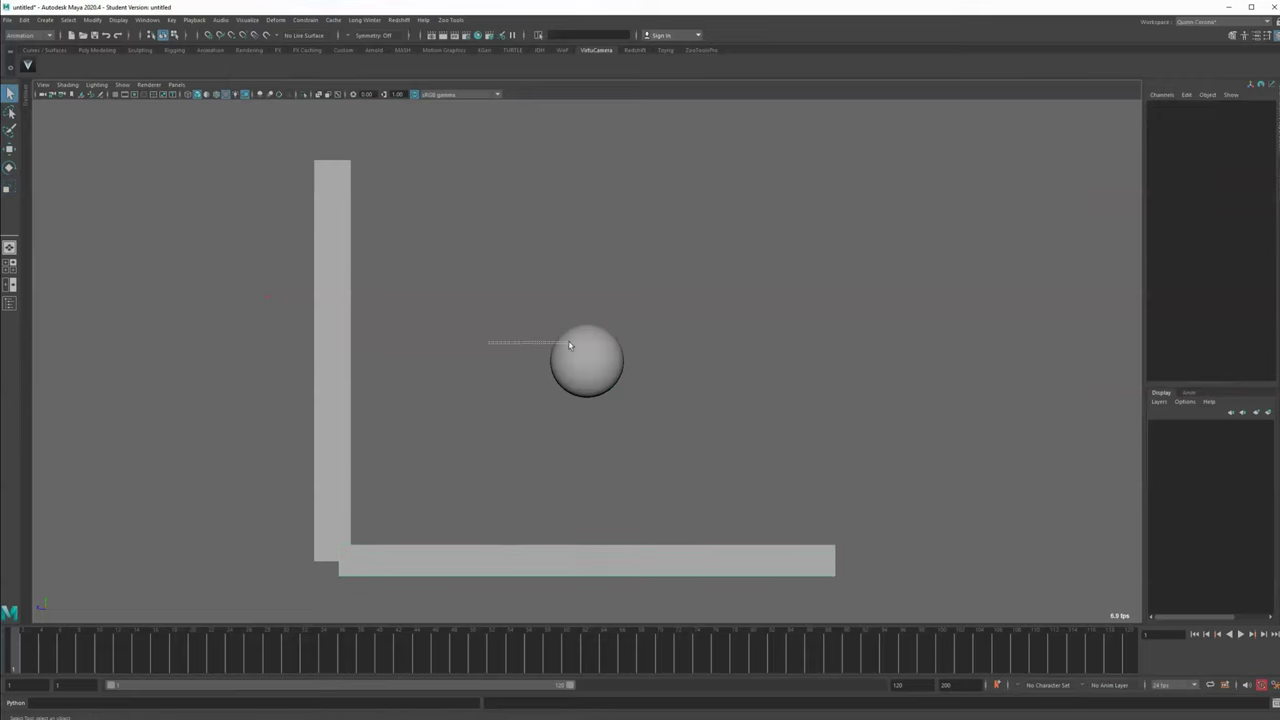
Raise the floor slab to about -1.45 in Y so its top touches the underside of the sphere
left_click_drag(569, 345, 572, 343)
key("w")
left_click(1200, 121)
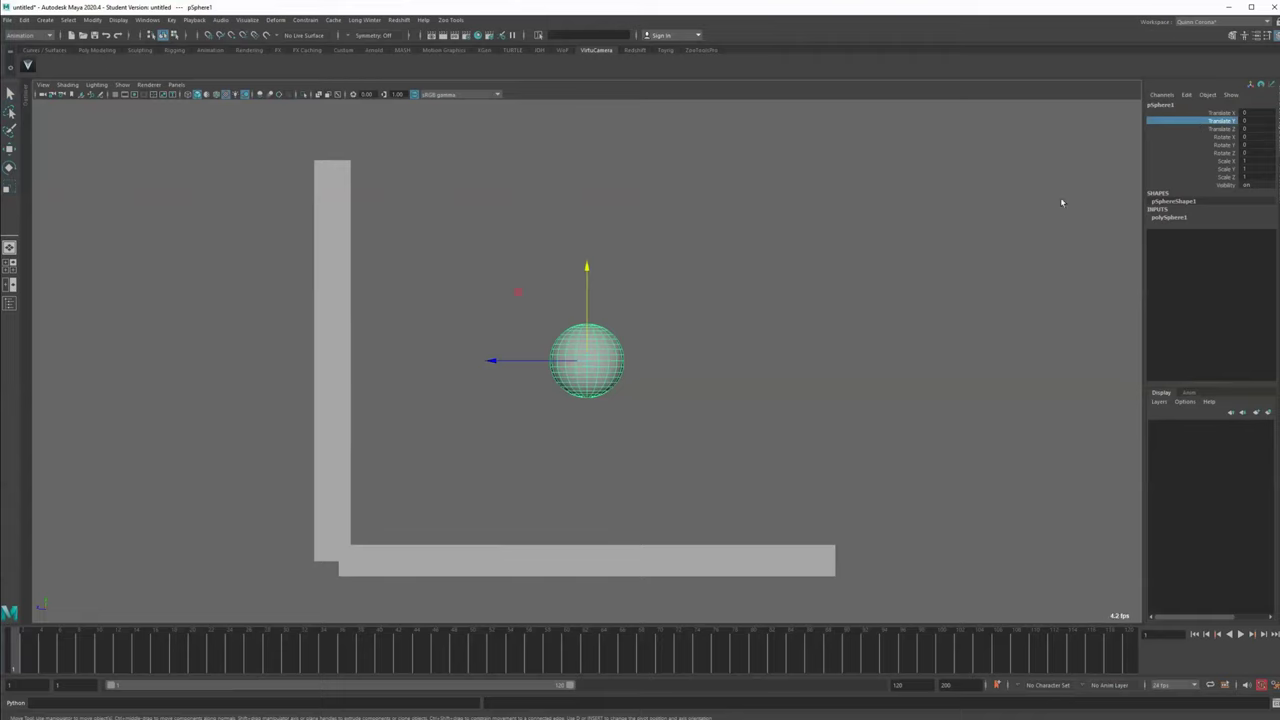
left_click(503, 445)
left_click(503, 556)
left_click_drag(586, 462, 590, 319)
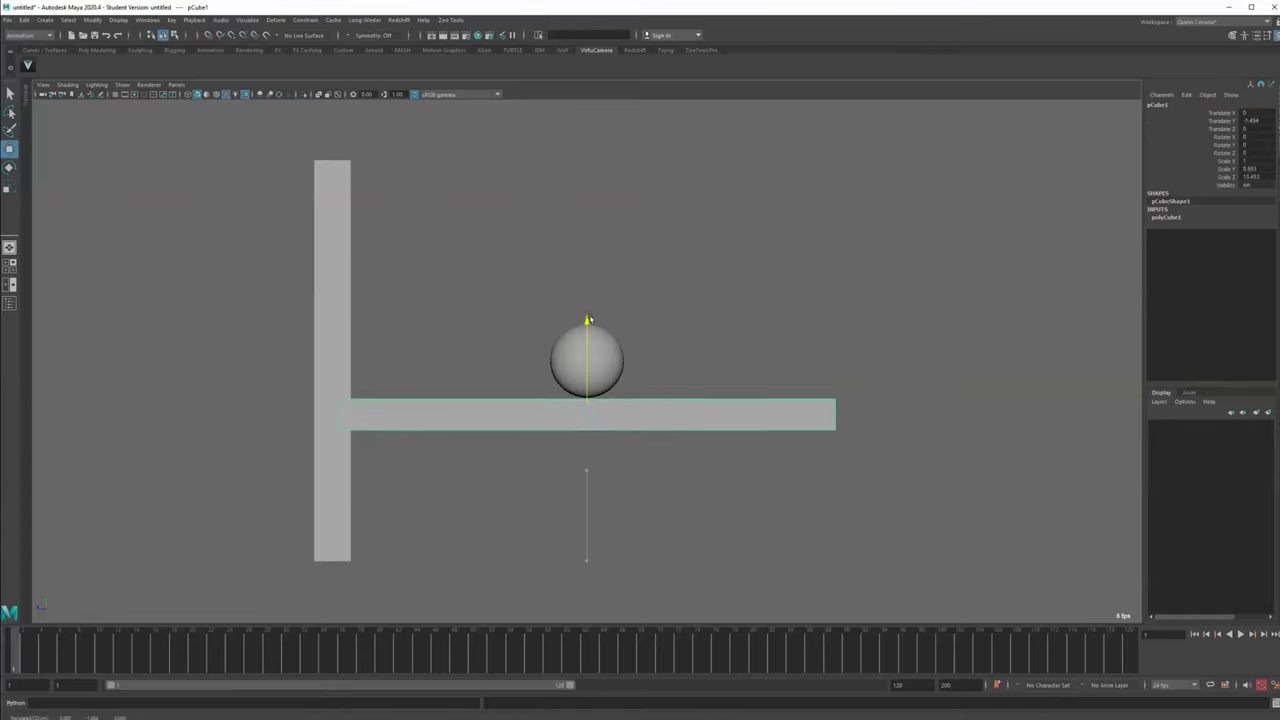
Raise the wall to about 4.36 in Y and stretch it to a Y scale of about 13 so its base meets the floor
middle_click_drag(590, 319, 614, 432, "alt")
scroll(471, 360, "down", 1)
middle_click_drag(471, 360, 445, 347, "alt")
scroll(427, 317, "down", 2)
scroll(427, 317, "down", 1)
left_click(403, 326)
left_click_drag(404, 330, 416, 224)
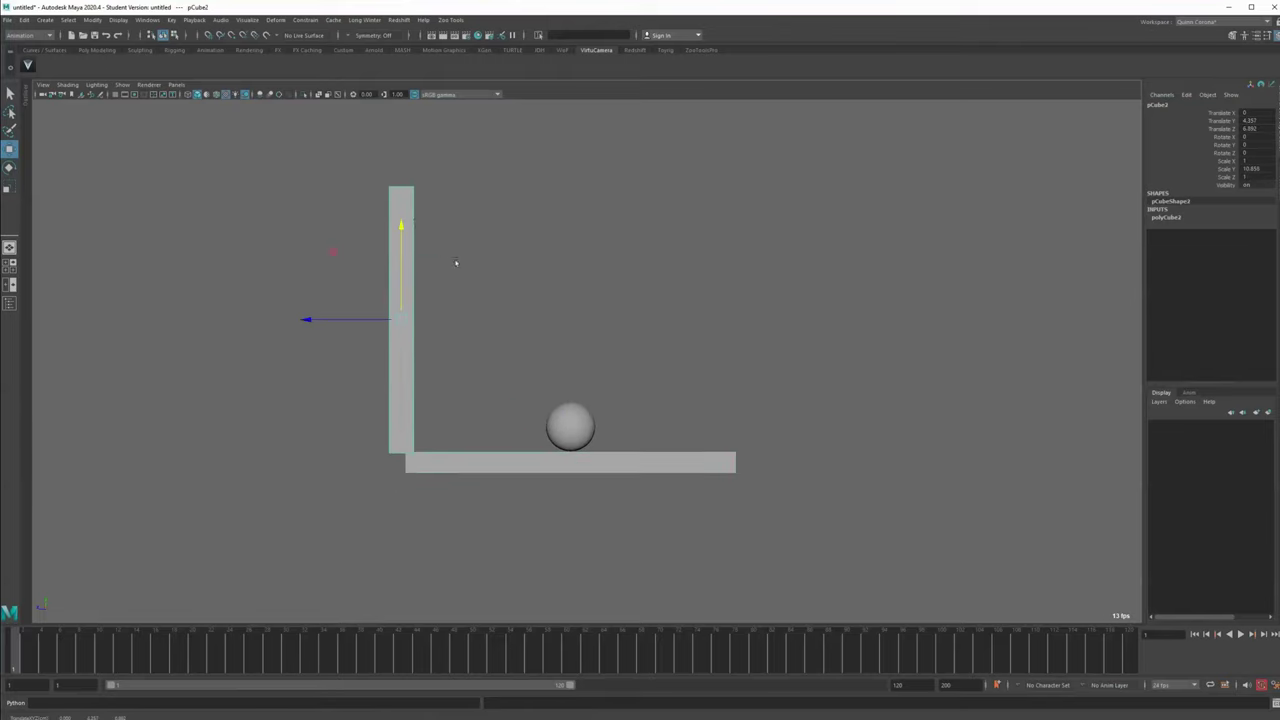
middle_click_drag(451, 263, 510, 389, "alt")
key("r")
left_click_drag(430, 298, 431, 278)
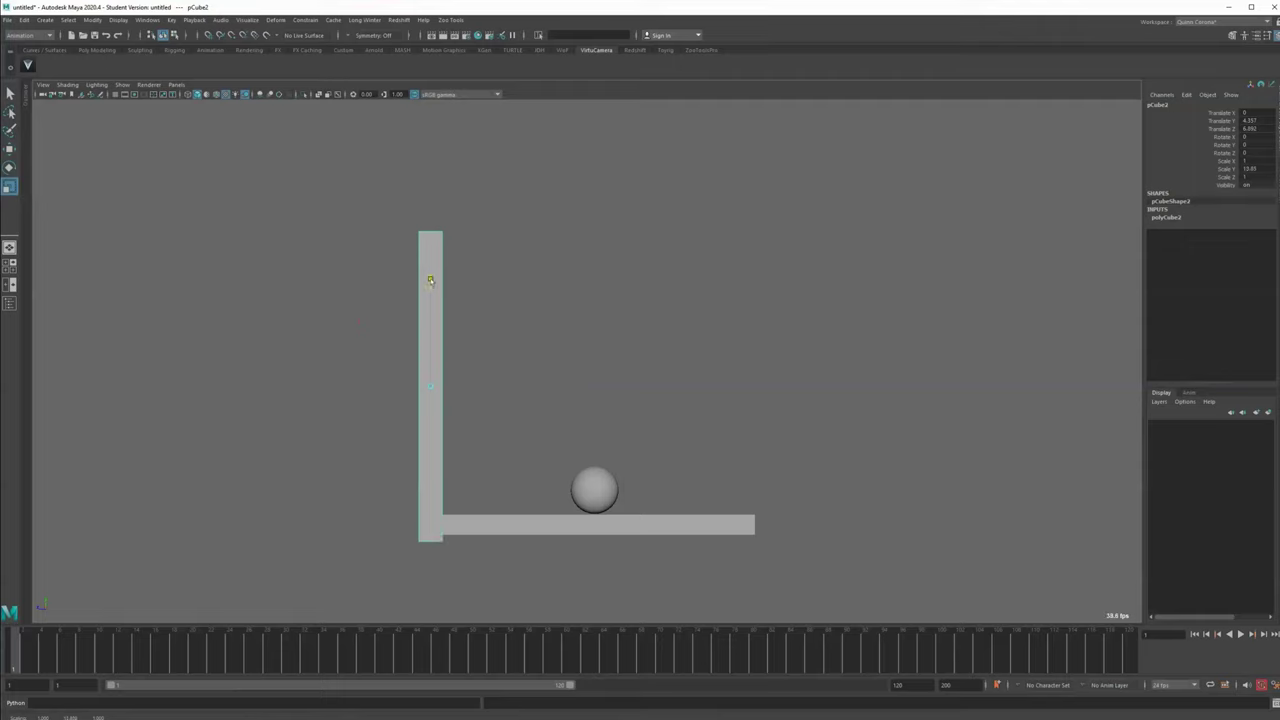
Move the sphere onto the top of the wall, about 11.9 in Y and 7.1 in Z, and key it at frame 1
key("q")
left_click(548, 485)
key("r")
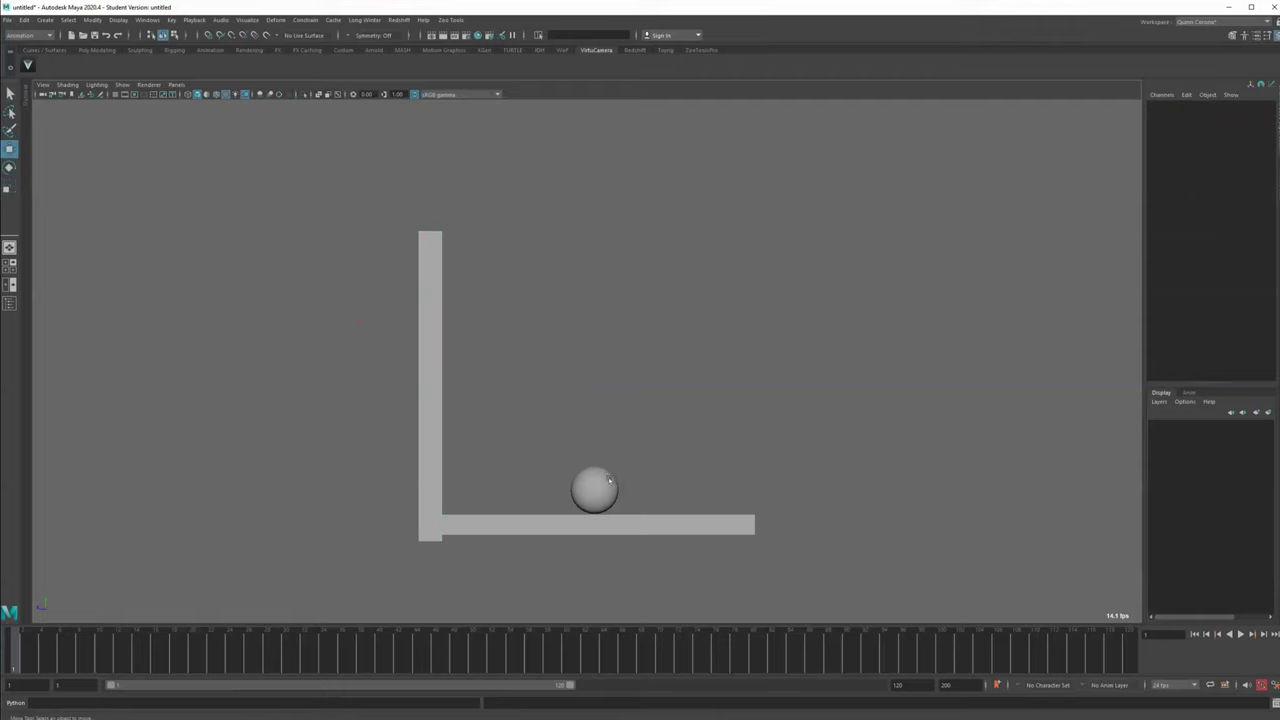
left_click_drag(589, 491, 420, 198)
key("s")
middle_click_drag(452, 320, 396, 358, "alt")
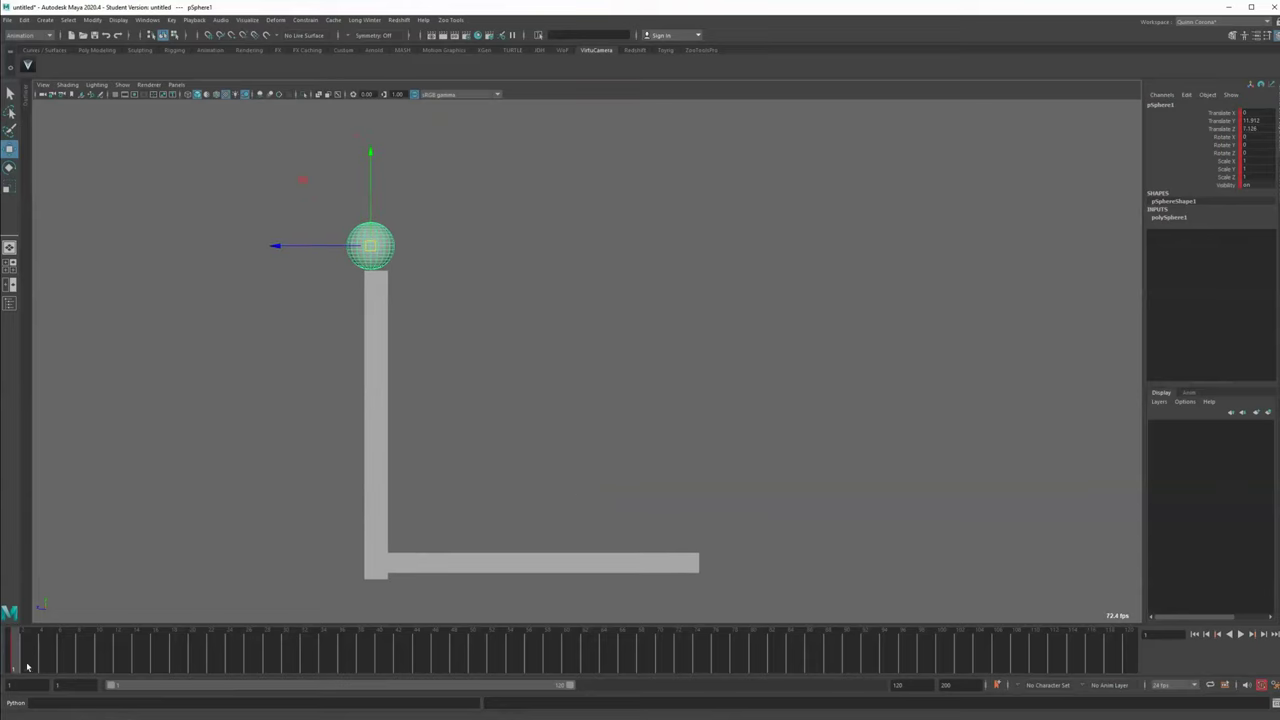
At frame 8, slide the sphere to the wall's inner edge at about 6.1 in Z and key it
left_click_drag(22, 667, 80, 650)
left_click_drag(265, 237, 300, 248)
key("s")
At frame 16, drop the sphere onto the floor beside the wall at about 4.8 in Z and key it
key("k")
left_click_drag(268, 508, 388, 423)
left_click_drag(394, 246, 416, 526)
key("s")
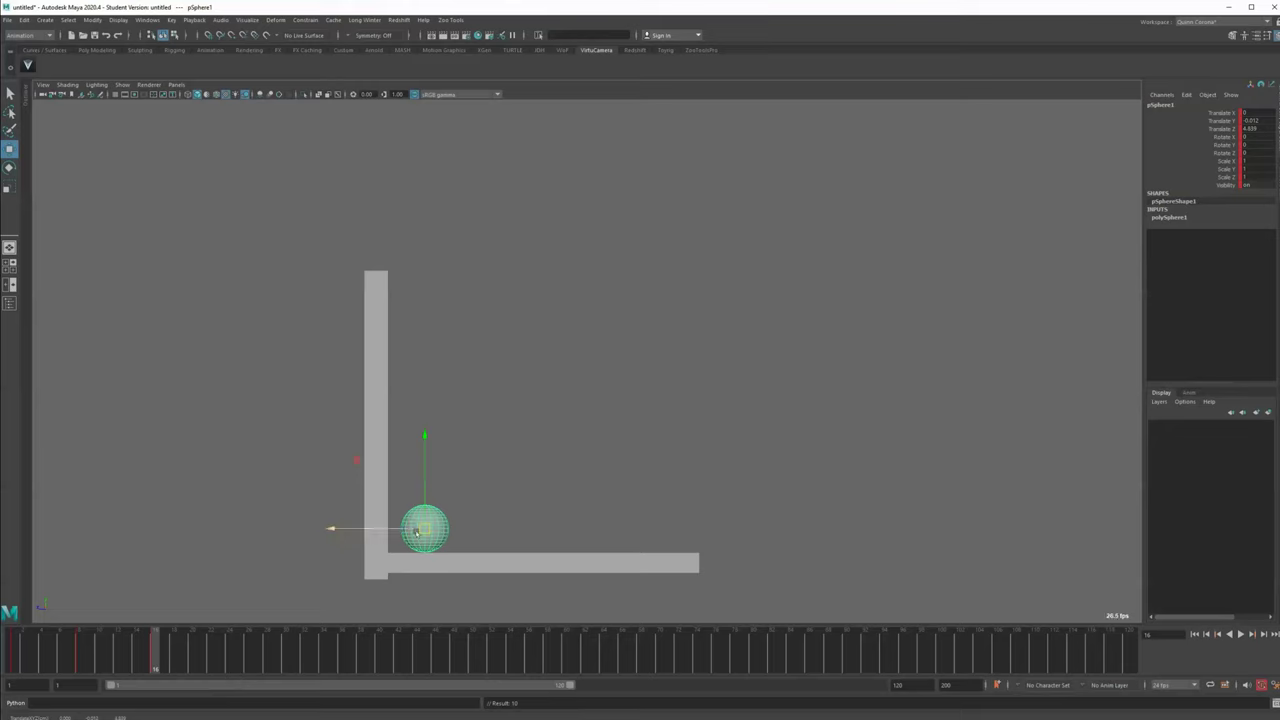
At frame 19, raise the sphere to about 0.7 in Y for a small bounce and key it
key("alt+period")
key("alt+period")
key("alt+period")
left_click_drag(424, 529, 430, 518)
key("s")
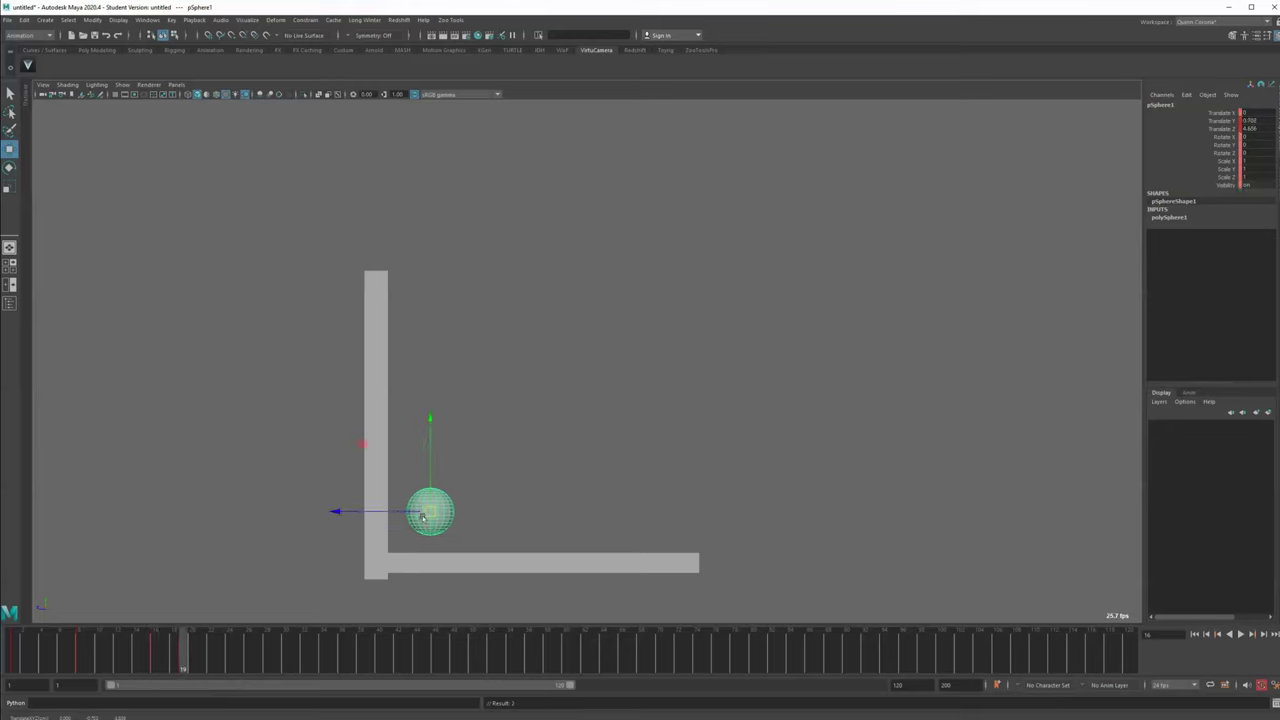
At frame 22, bring the sphere back down to the floor at about 4.03 in Z and key it
key("alt+period")
key("alt+period")
key("alt+period")
left_click_drag(432, 515, 444, 528)
key("s")
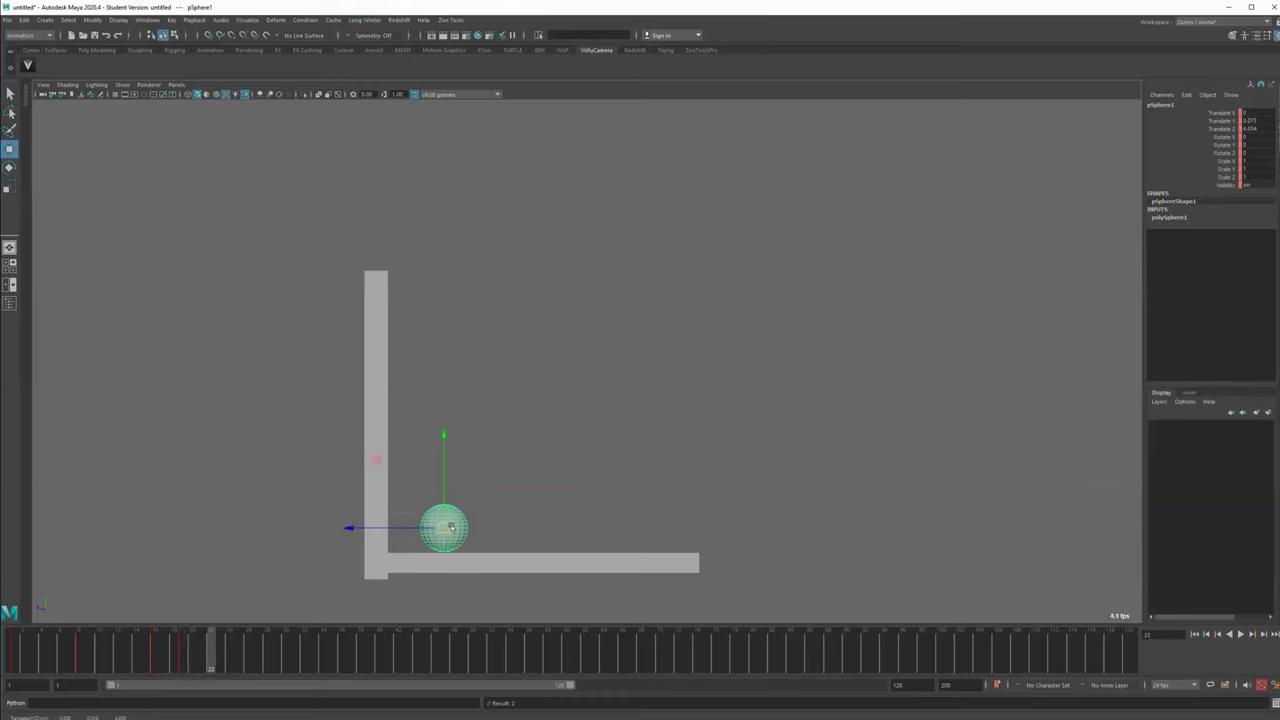
At frame 41, roll the sphere along the floor to about 2.3 in Z and key it
key("alt+v")
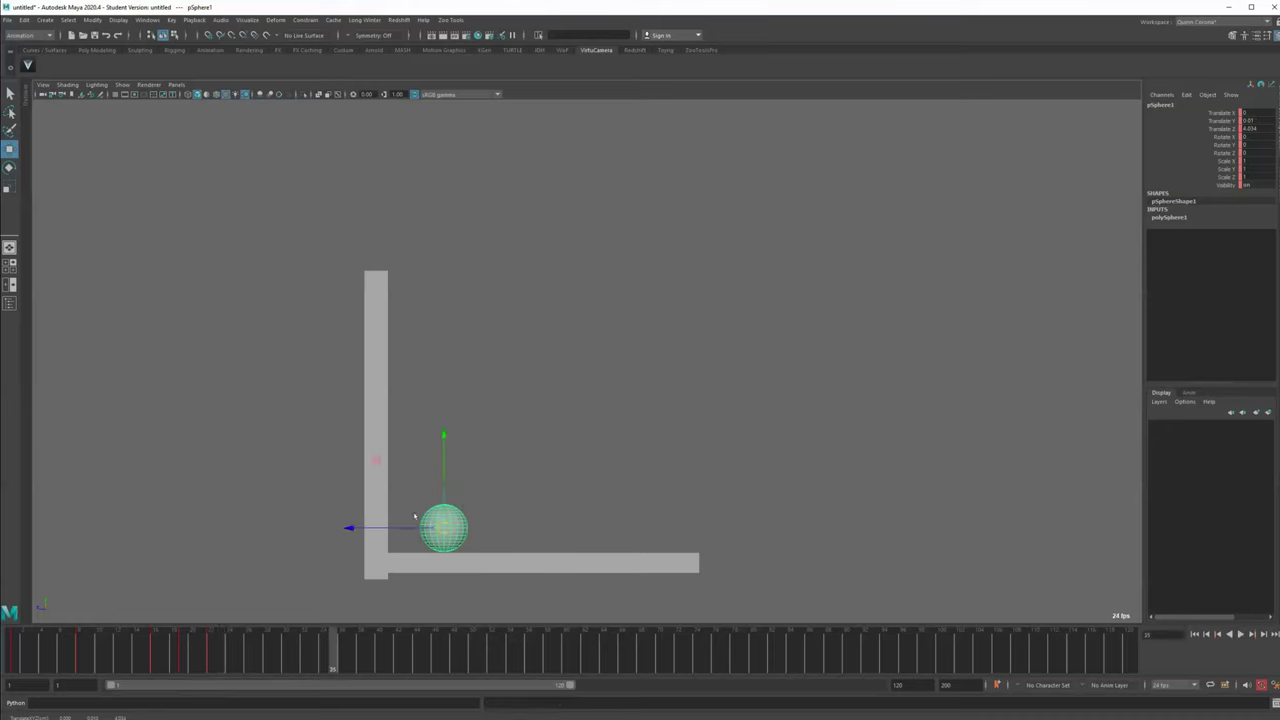
left_click(366, 519)
key("ctrl+z")
left_click_drag(352, 528, 394, 532)
key("q")
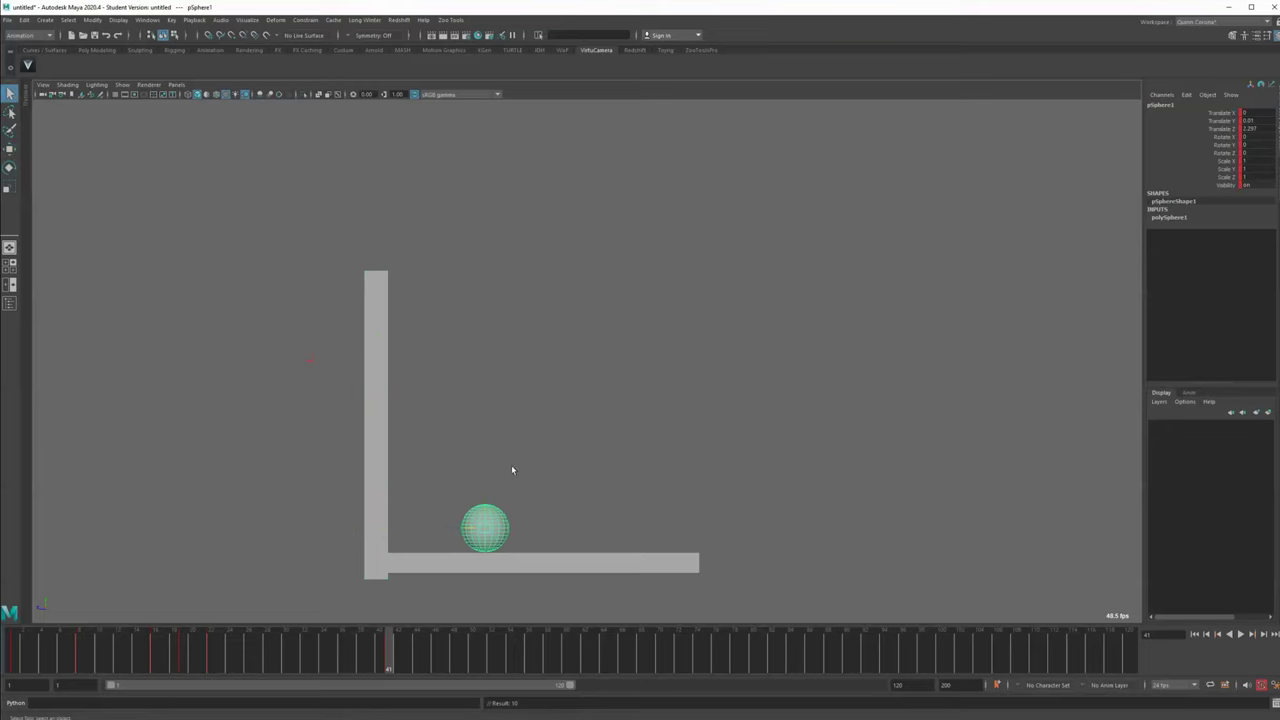
Set the sphere's Translate Y to 0 on its floor-contact keys at frames 41, 22 and 16
left_click(1252, 120)
type("0")
key("Return")
left_click(210, 663)
type("0")
key("Return")
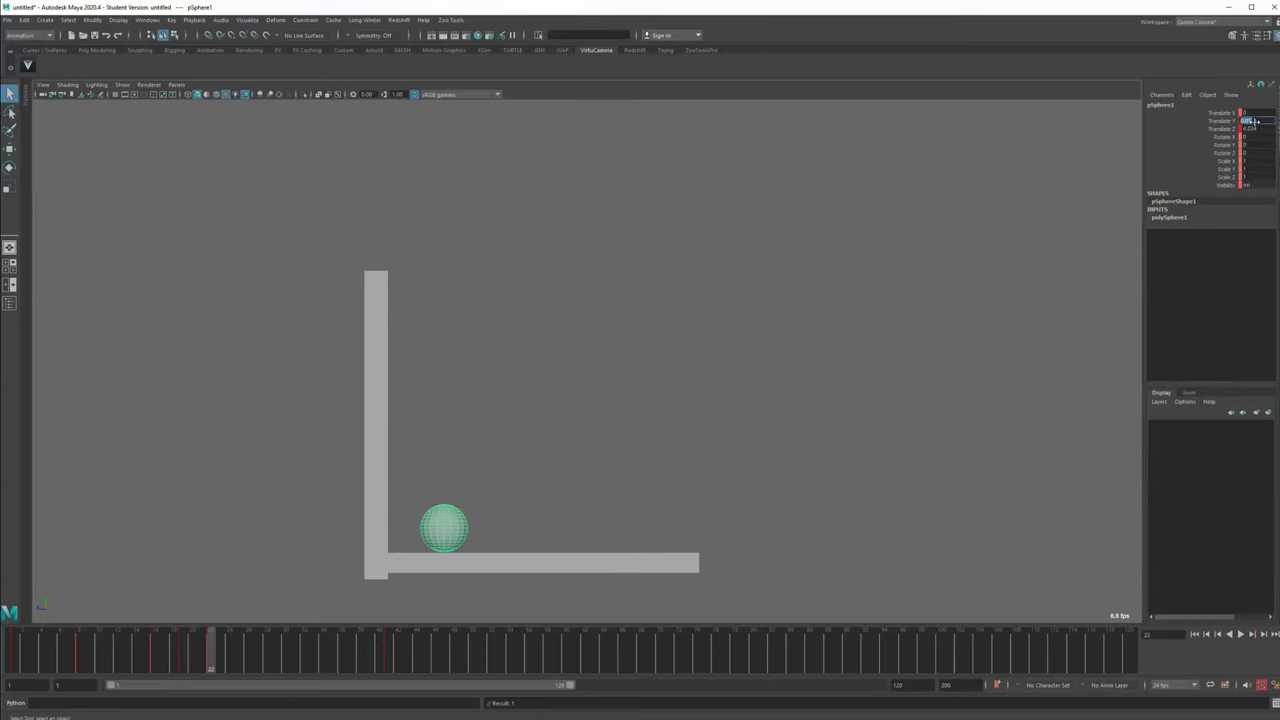
left_click(156, 667)
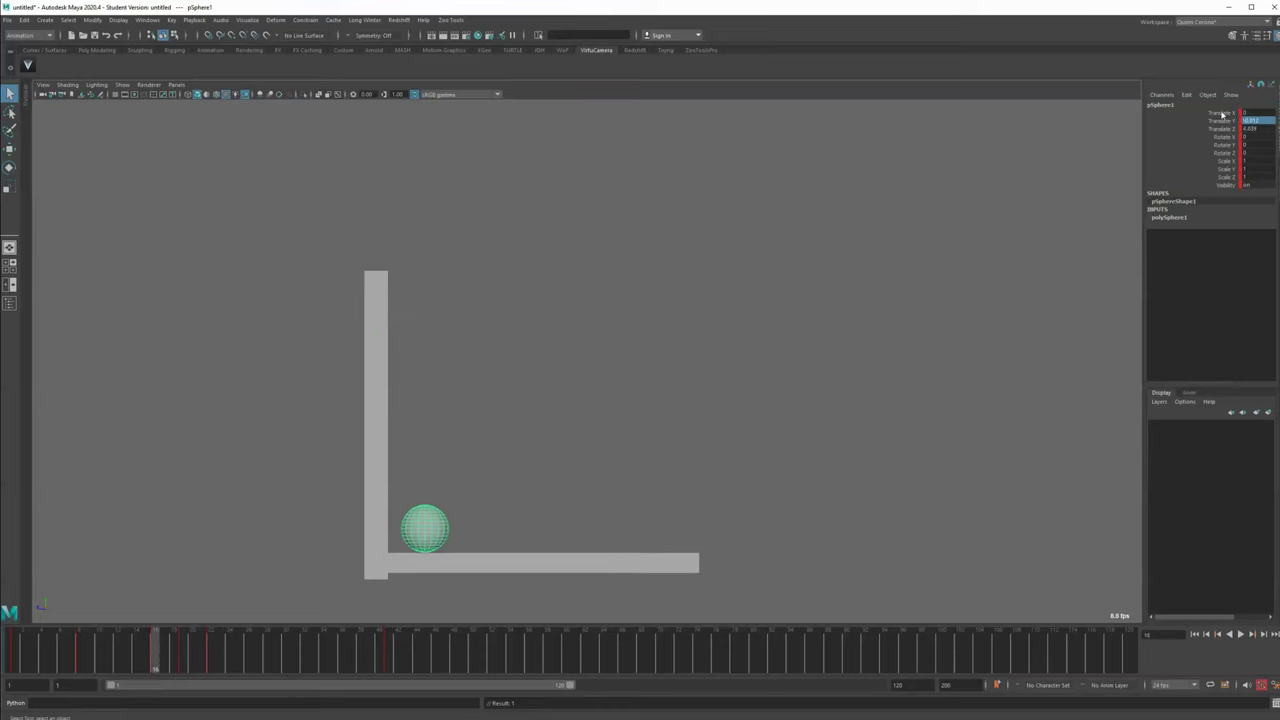
type("0")
key("Return")
Play the bounce animation from frame 1, stop it, and scrub back to the start
left_click(84, 666)
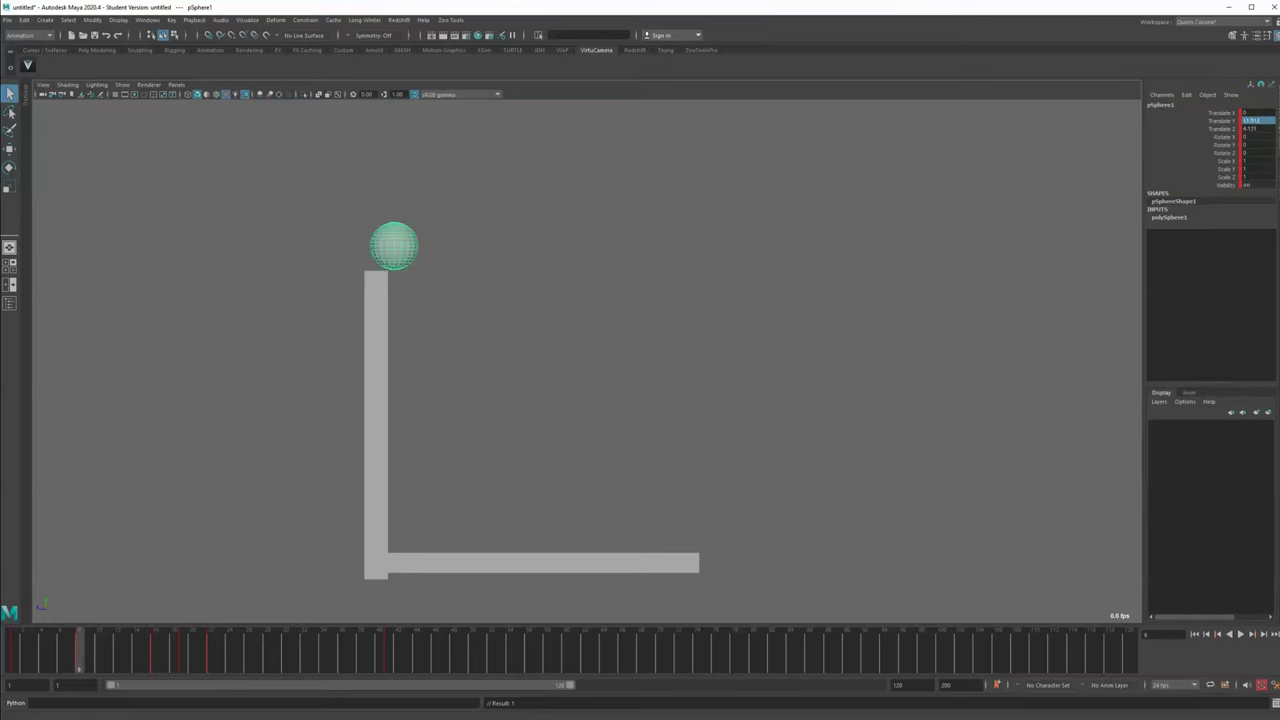
left_click(14, 660)
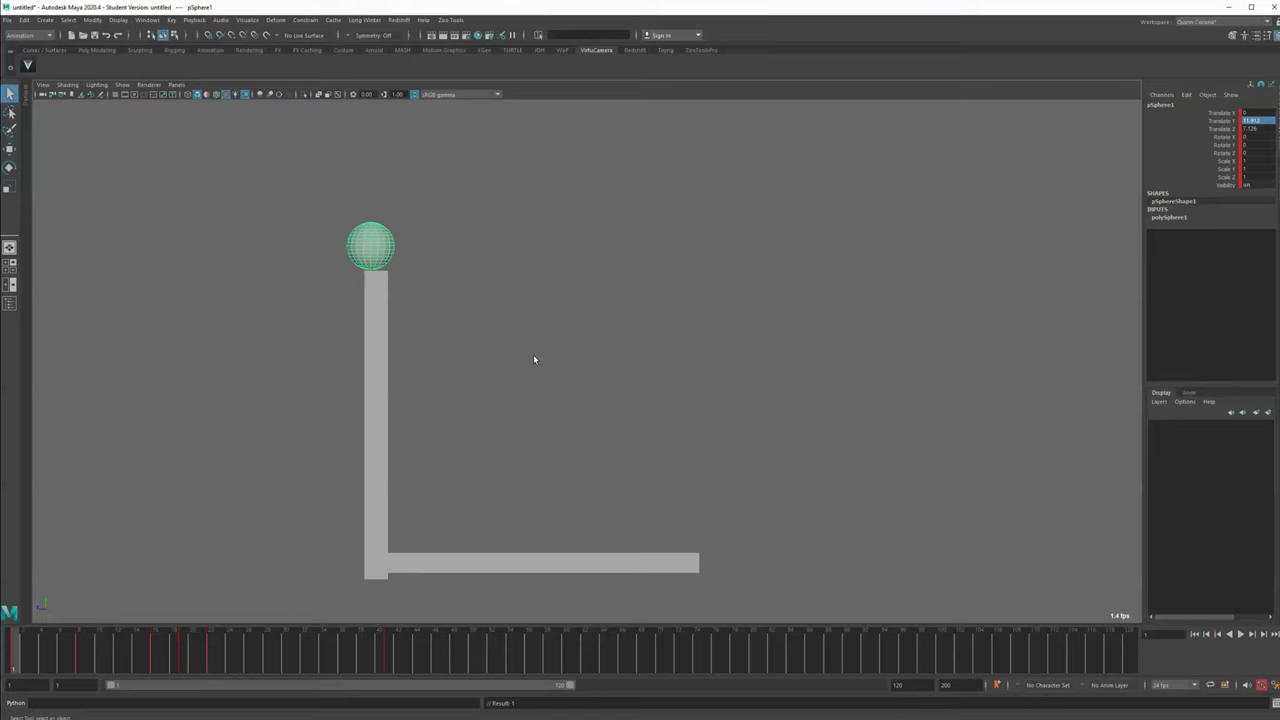
key("alt+v")
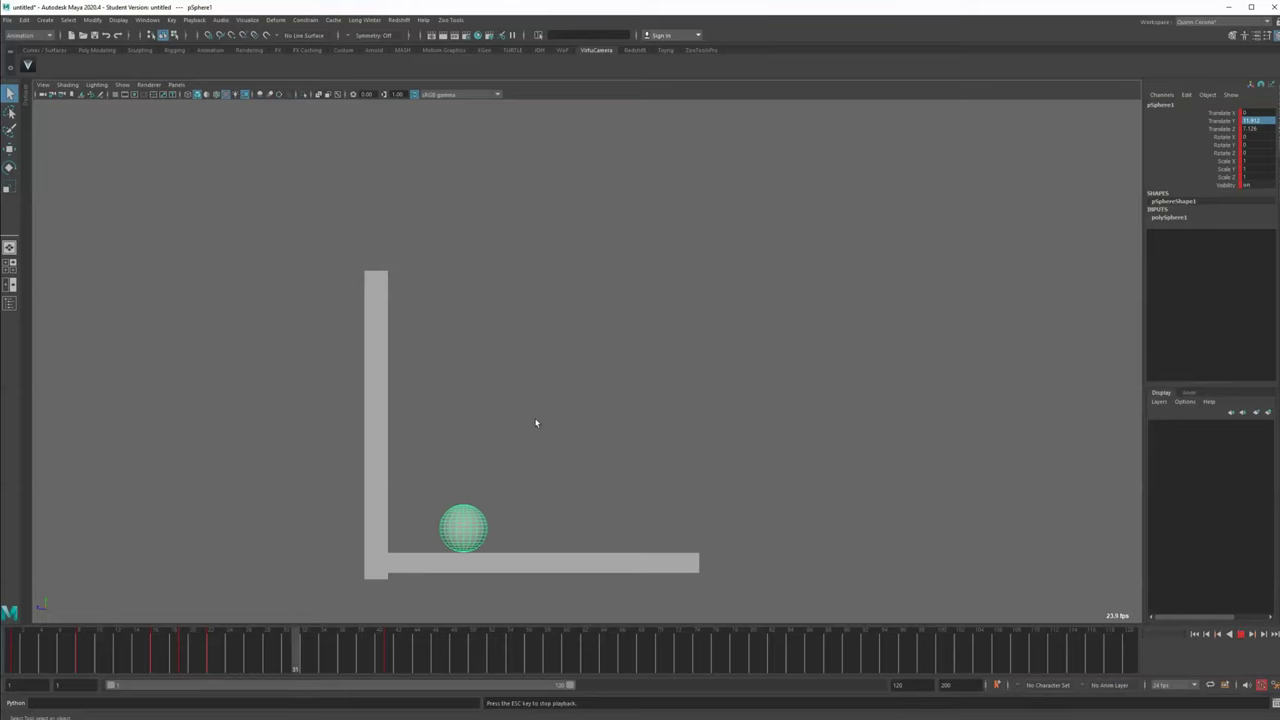
key("Escape")
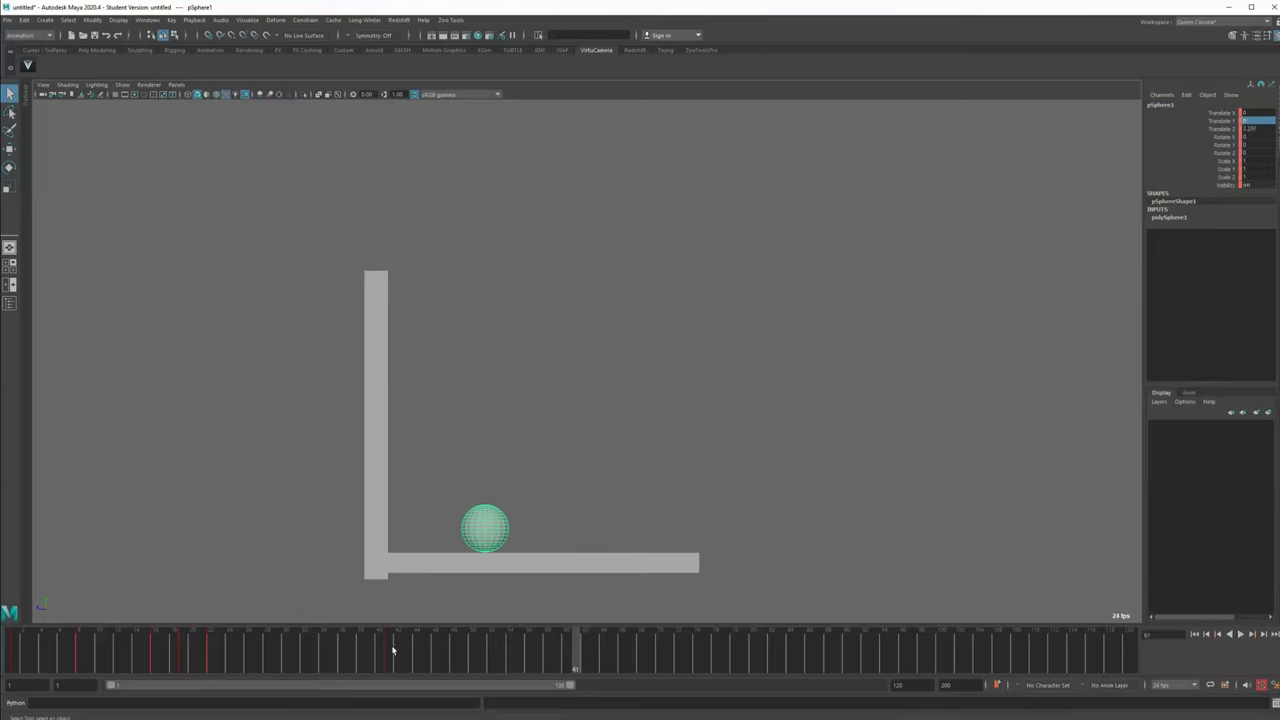
left_click_drag(393, 650, 13, 655)
Examine the sphere's animation curves in the Graph Editor and return to the full side view
key("space")
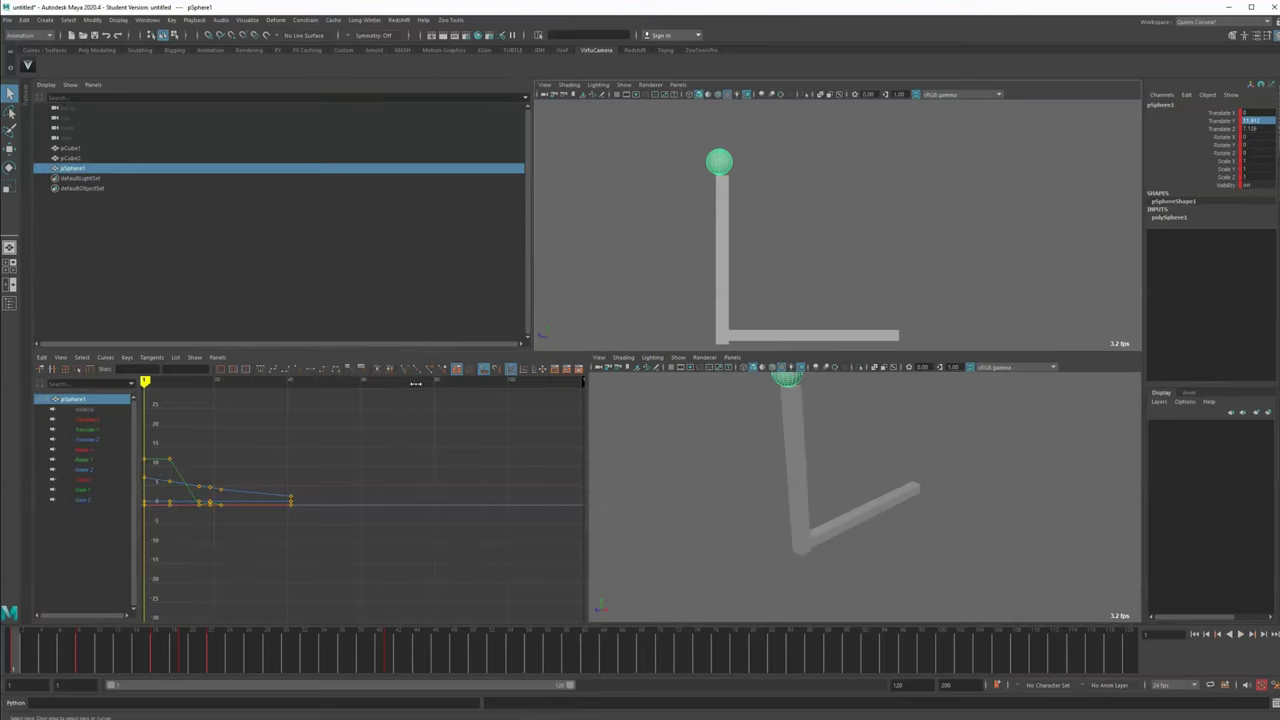
key("f")
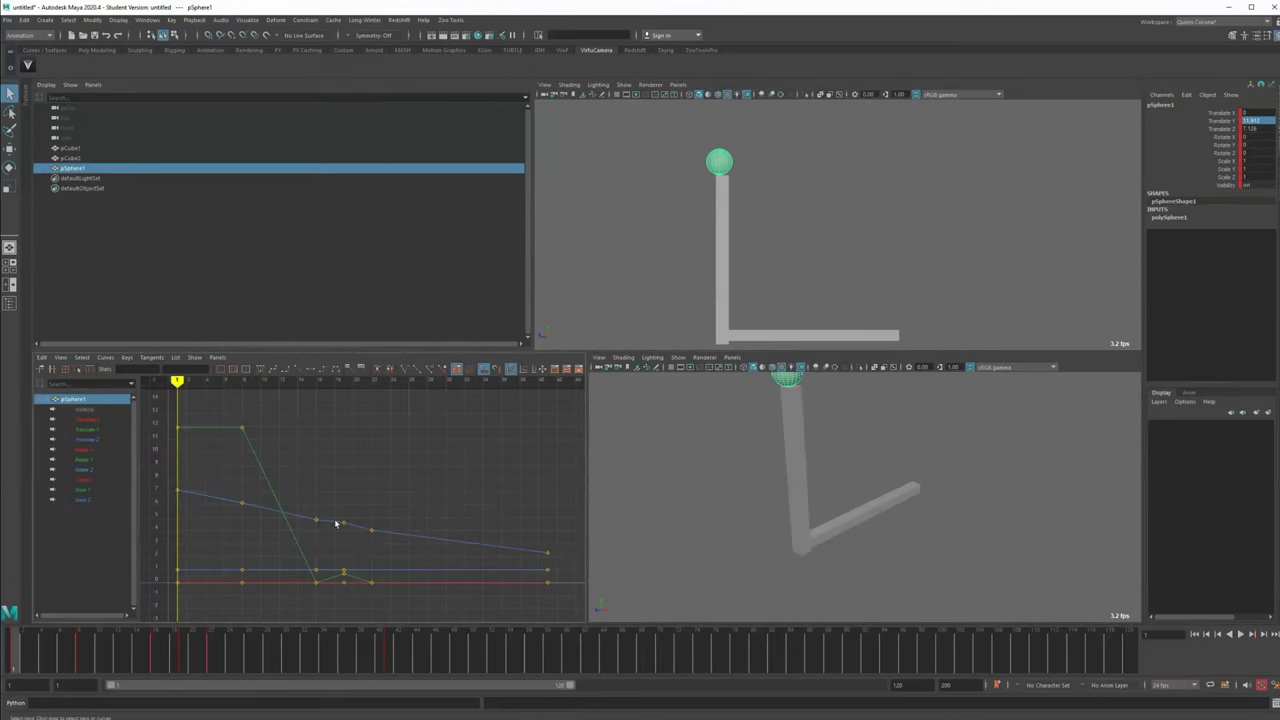
middle_click_drag(374, 519, 321, 508, "alt")
key("space")
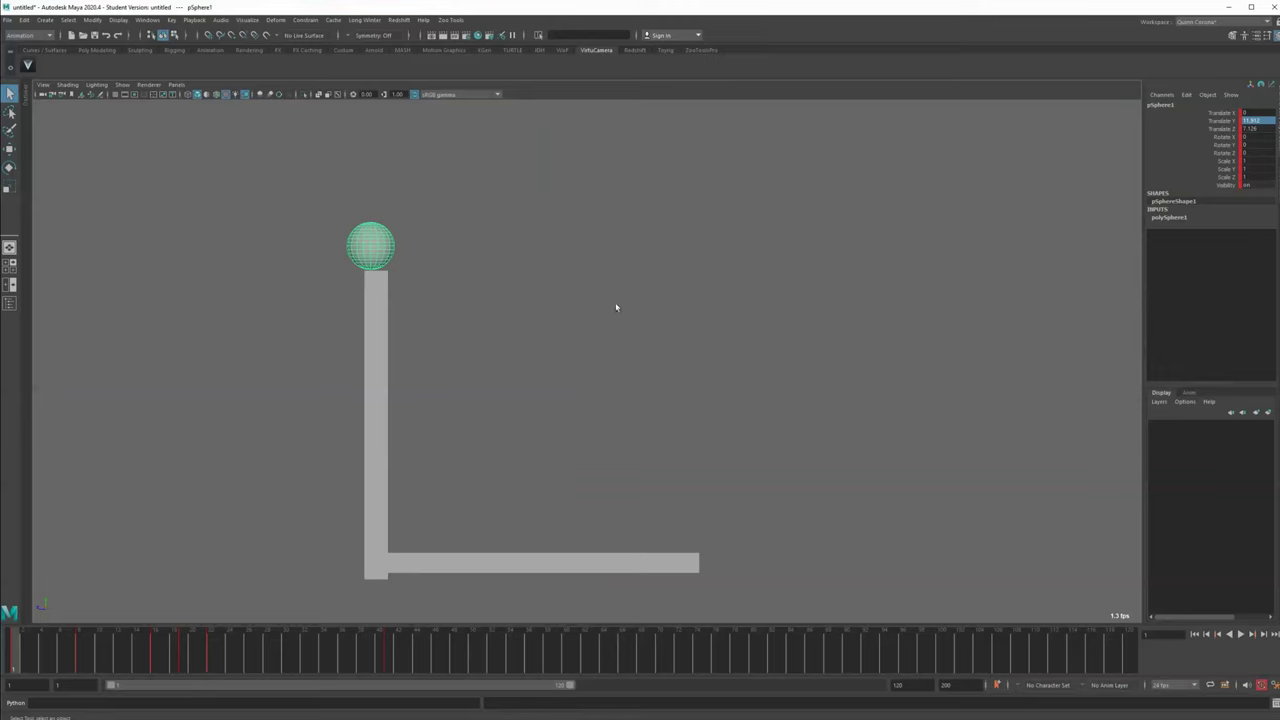
Lift the sphere slightly at frame 24 for a second bounce, and set its Translate Y to 0 at frame 26
mouse_move(78, 652)
left_mouse_down()
mouse_move(206, 663)
mouse_move(63, 662)
mouse_move(211, 664)
left_mouse_up()
key("alt+period")
key("alt+period")
key("w")
left_click_drag(448, 469, 448, 466)
key("alt+period")
key("alt+period")
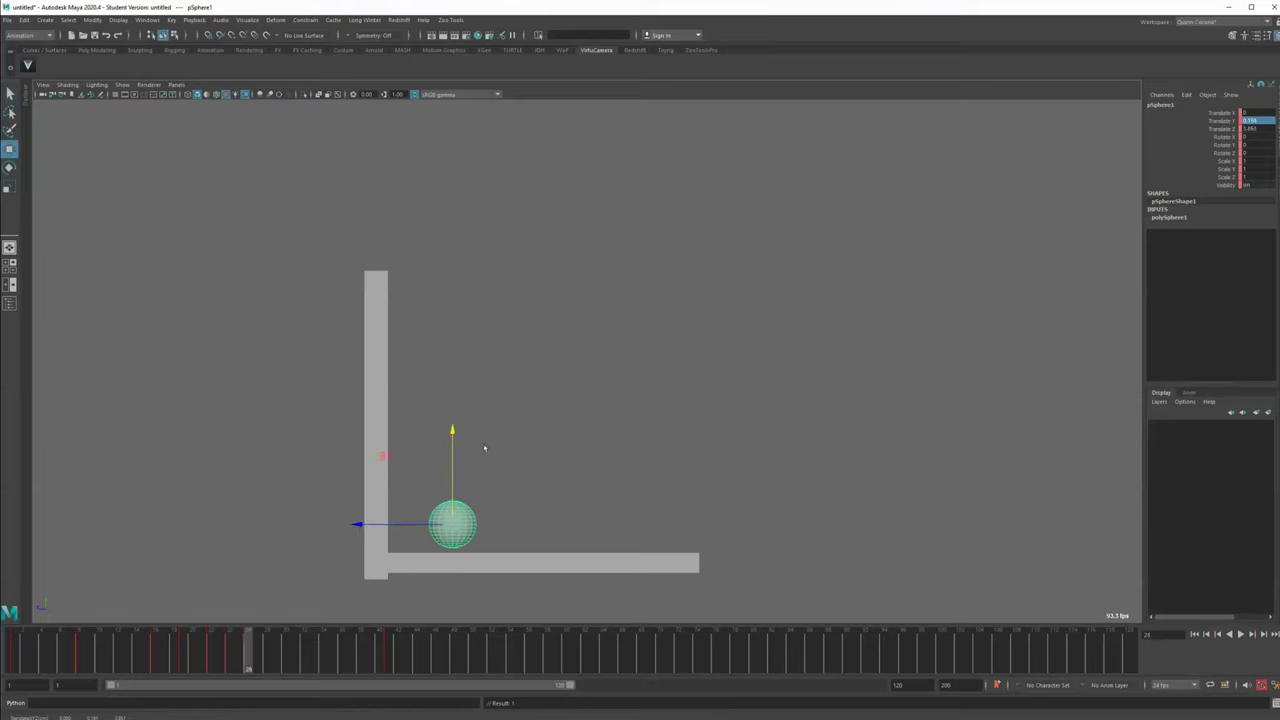
type("0")
key("Return")
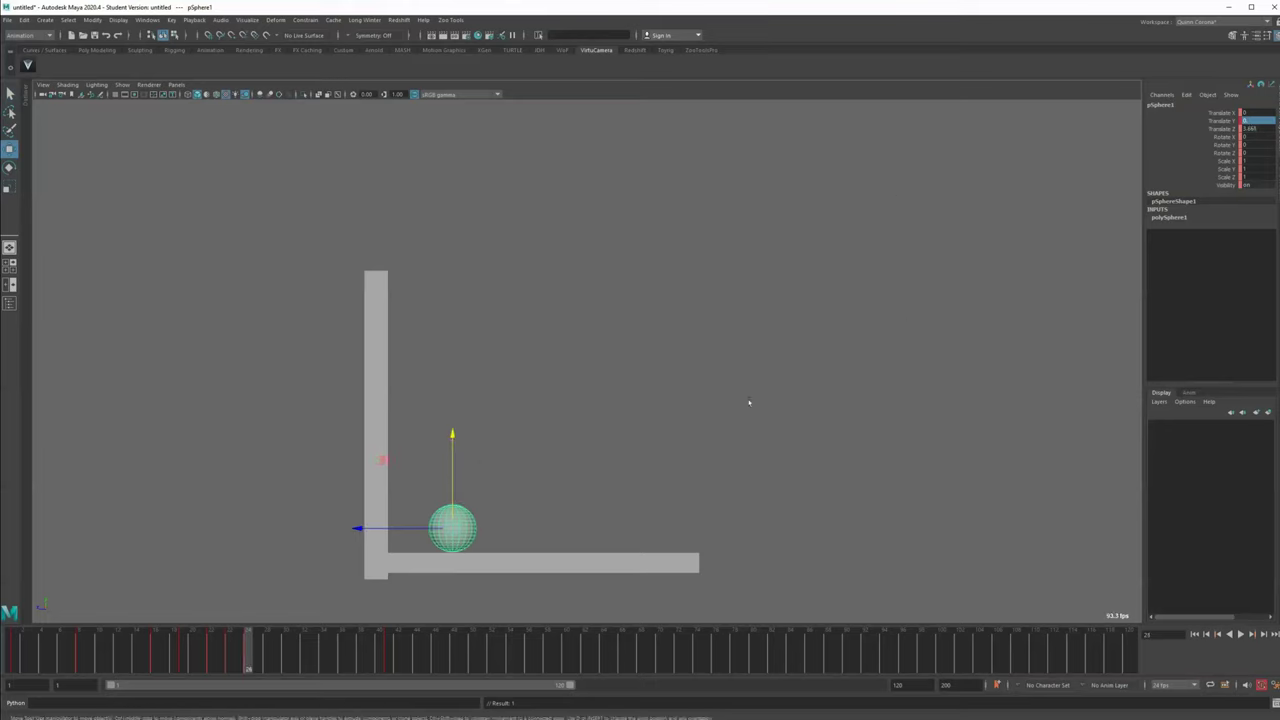
Review the animation from frame 1 in the four-pane layout, playing it and stepping through frames alongside the curves
key("space")
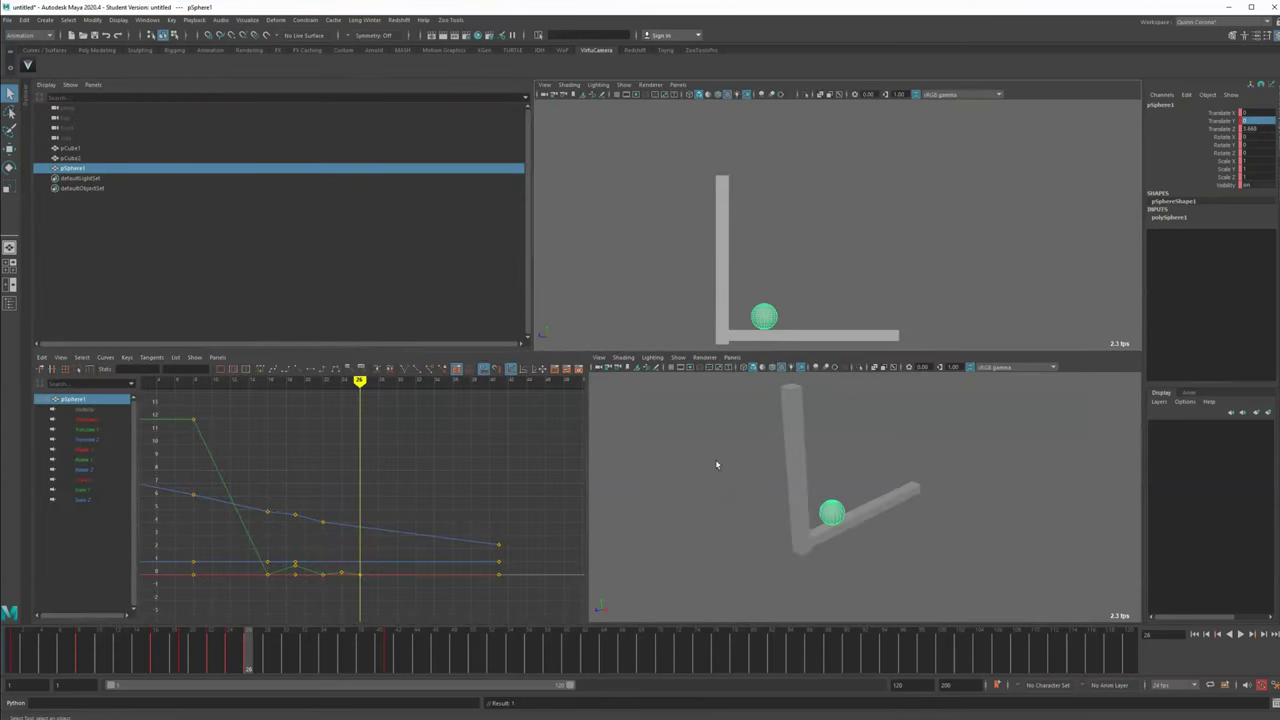
left_click_drag(42, 659, 9, 655)
middle_click(625, 239)
key("alt+v")
key("alt+period")
key("alt+period")
key("alt+period")
key("alt+period")
key("alt+period")
key("alt+period")
key("alt+period")
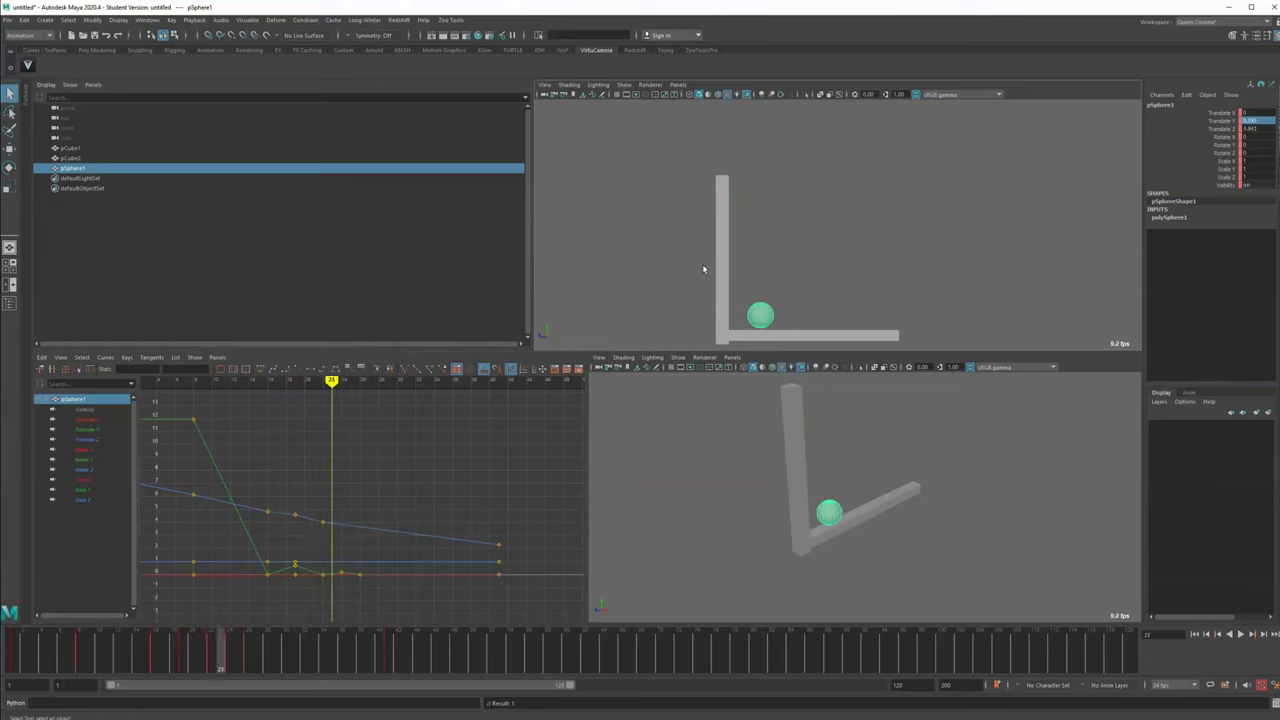
Isolate the sphere's Translate Z curve in the Graph Editor and step through the motion from frame 1 to frame 8
left_click(85, 440)
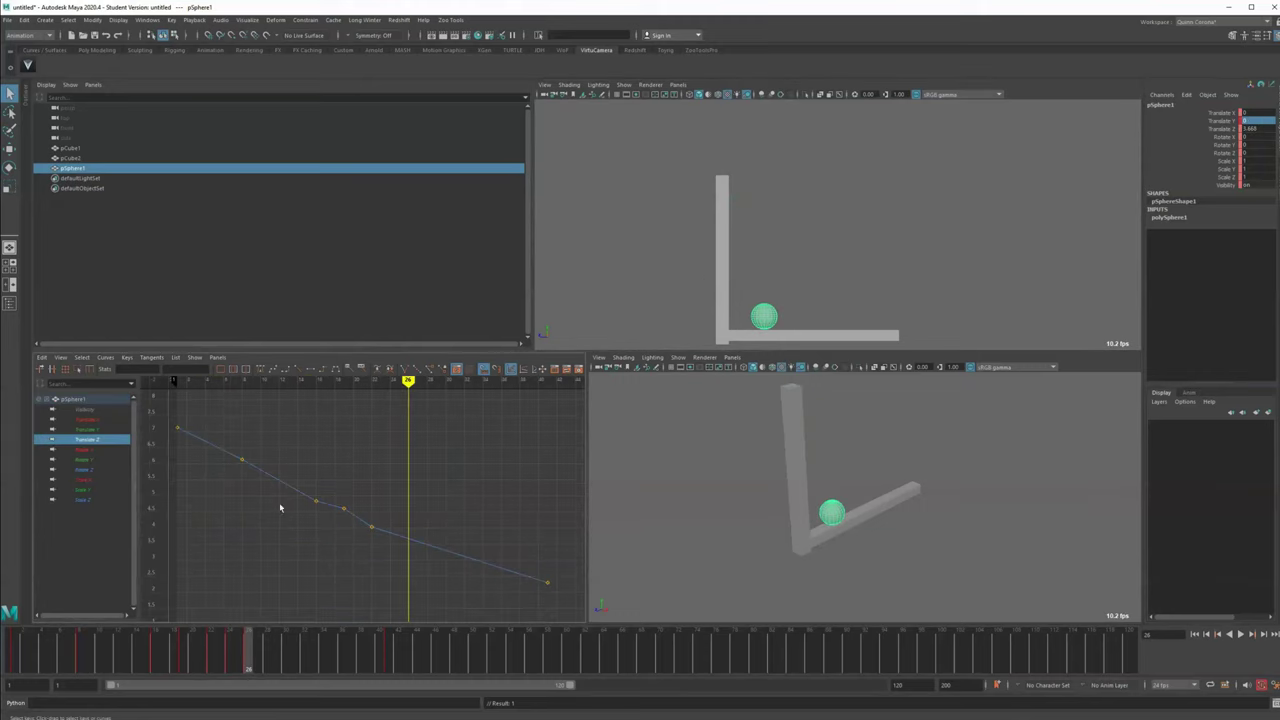
middle_click_drag(302, 540, 298, 538, "alt")
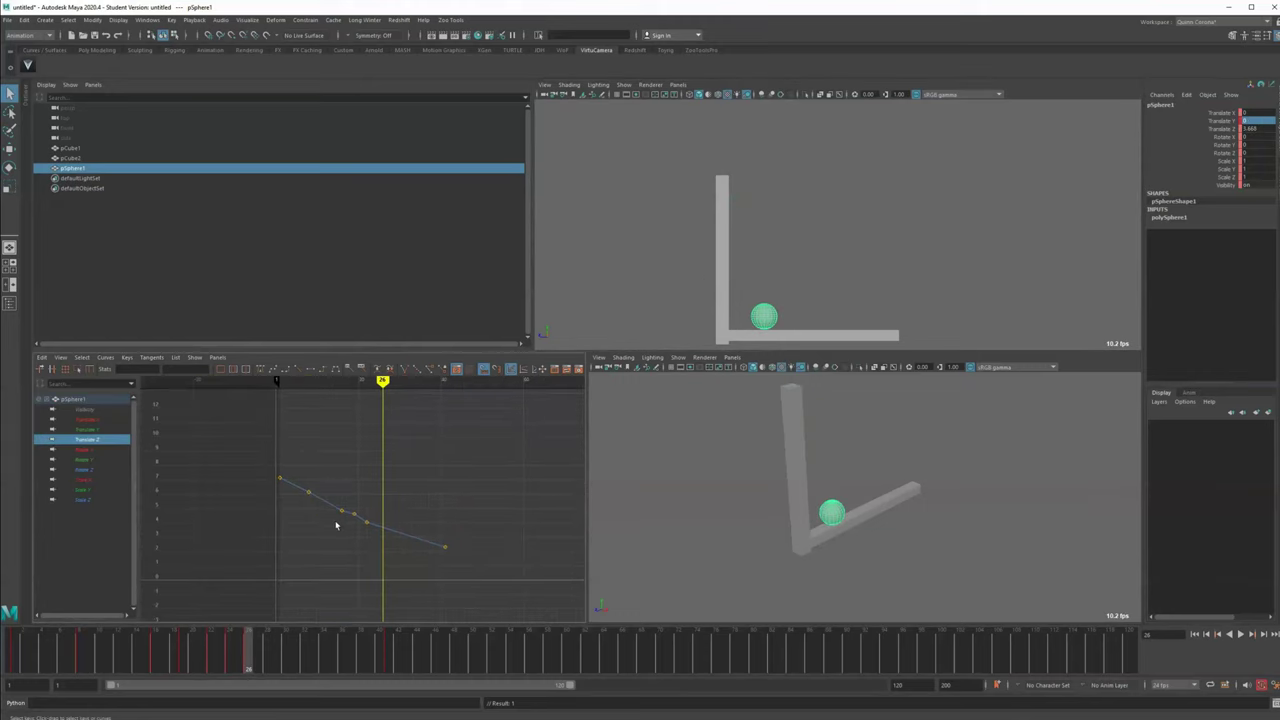
left_click(11, 659)
key("alt+period")
key("alt+period")
key("alt+period")
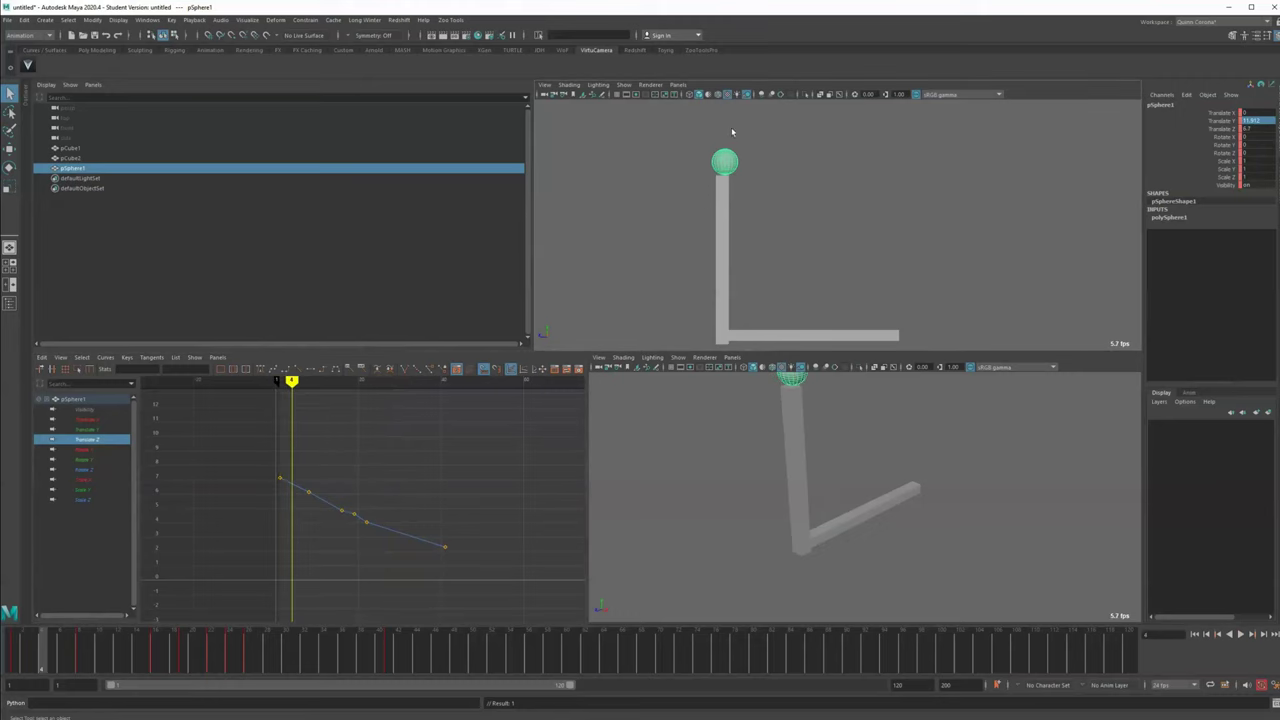
key("alt+period")
key("alt+period")
key("alt+period")
key("alt+period")
middle_click(729, 383)
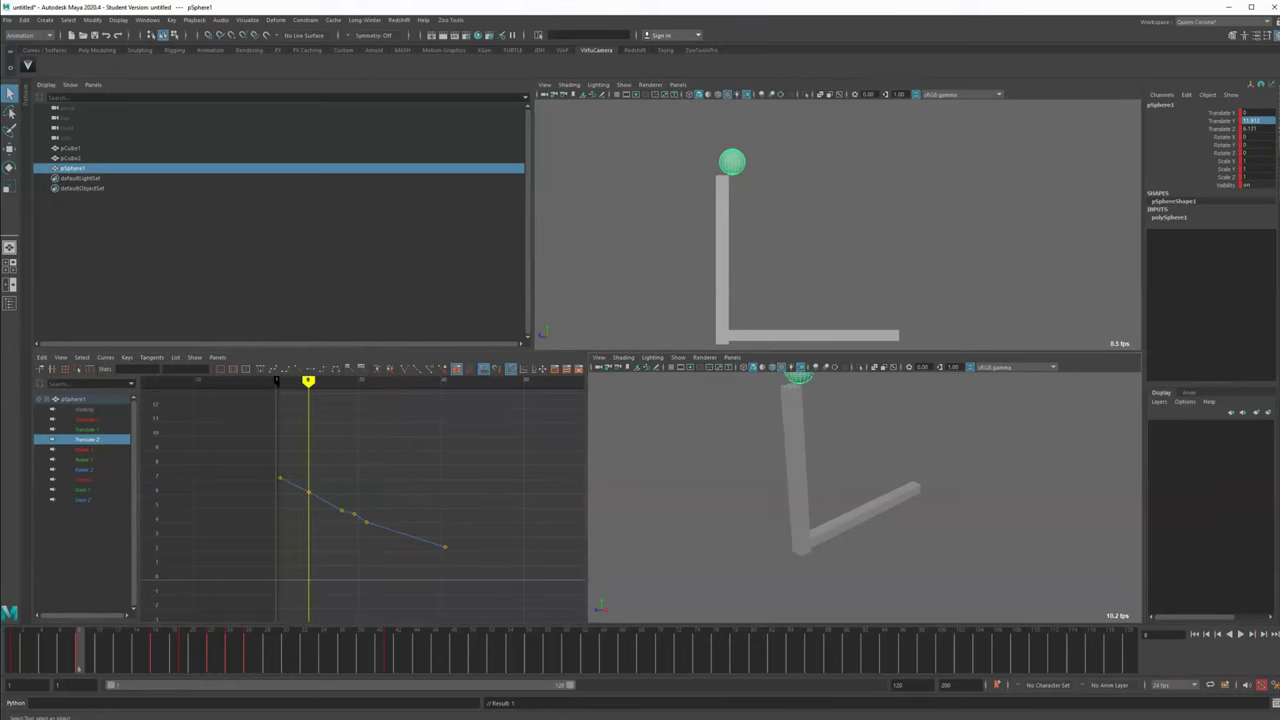
Delete all the sphere's Translate Z keys between frame 1 and frame 41
key("alt+shift+v")
key("alt+v")
key("alt+v")
left_click_drag(291, 471, 382, 551)
key("Delete")
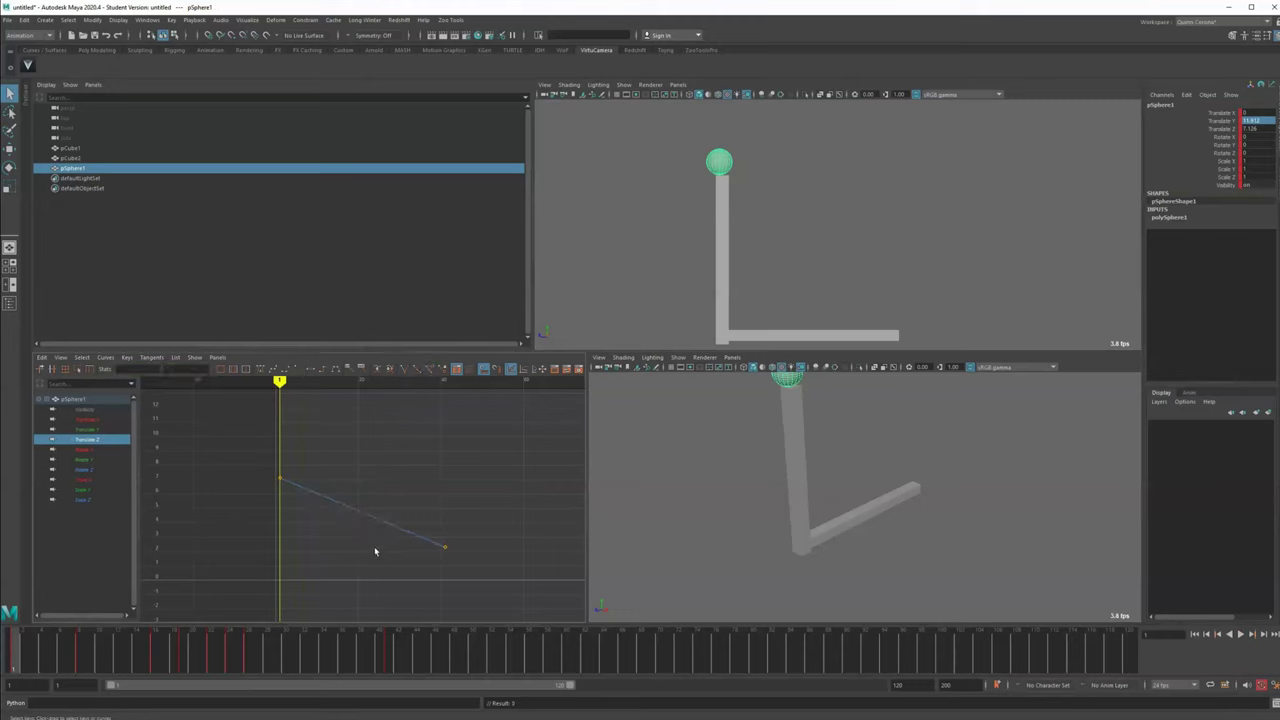
Flatten the tangent of the sphere's Translate Z key at frame 41 and angle the frame 1 key's outgoing handle downward
left_click_drag(494, 565, 409, 529)
left_click(312, 372)
left_click_drag(262, 462, 300, 500)
key("w")
middle_click_drag(326, 464, 322, 477)
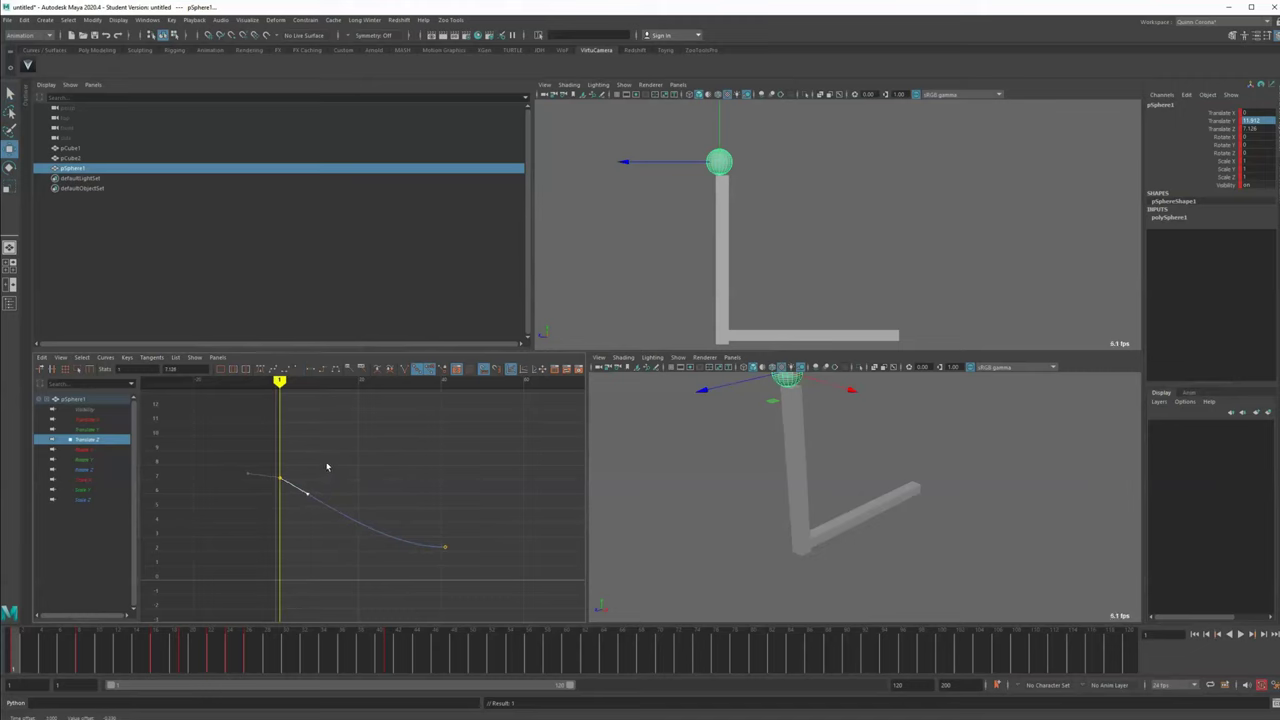
Go from frame 1 to the first floor contact at frame 16 and key the sphere's Translate Z there
mouse_move(14, 658)
left_mouse_down()
mouse_move(54, 655)
mouse_move(14, 655)
left_mouse_up()
key("k")
left_click_drag(651, 203, 701, 194)
key("alt+period")
key("alt+period")
key("alt+period")
key("alt+period")
key("alt+period")
key("alt+period")
key("alt+period")
key("alt+period")
key("alt+period")
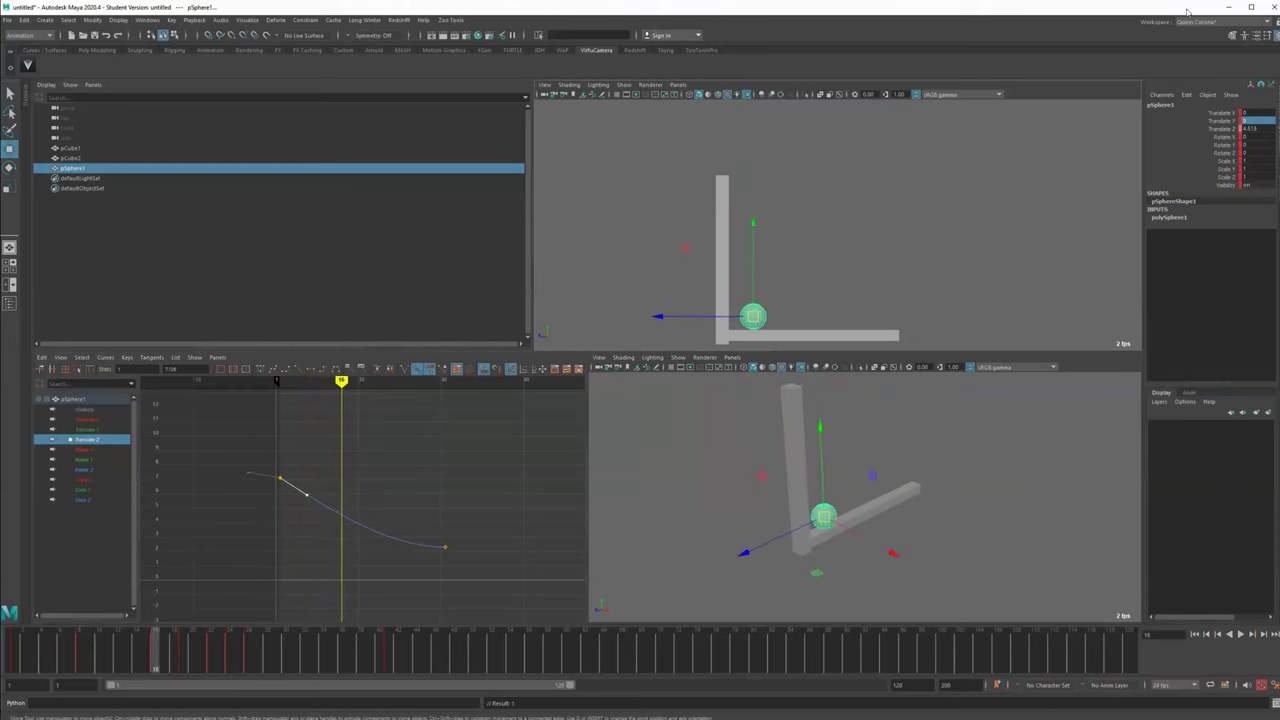
left_click(1216, 128)
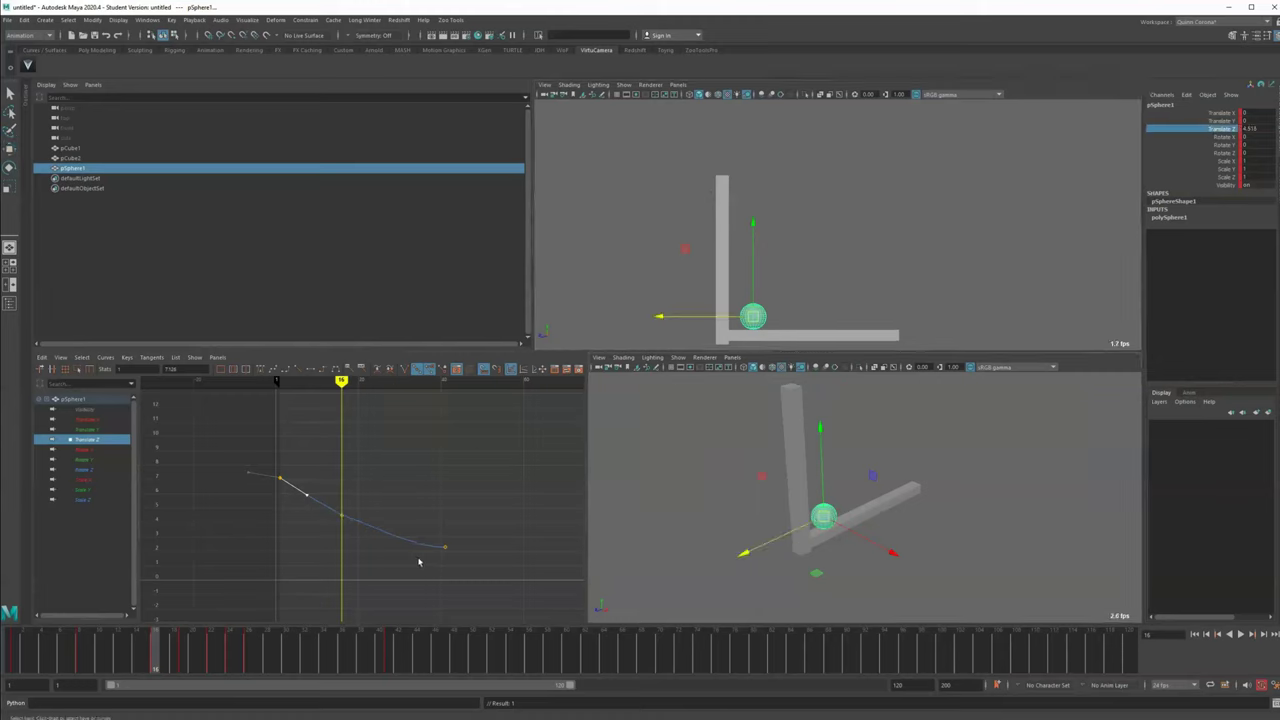
Straighten the Translate Z curve up to frame 16, raise the frame 41 key to about 3.1, and play the result
left_click_drag(330, 536, 353, 502)
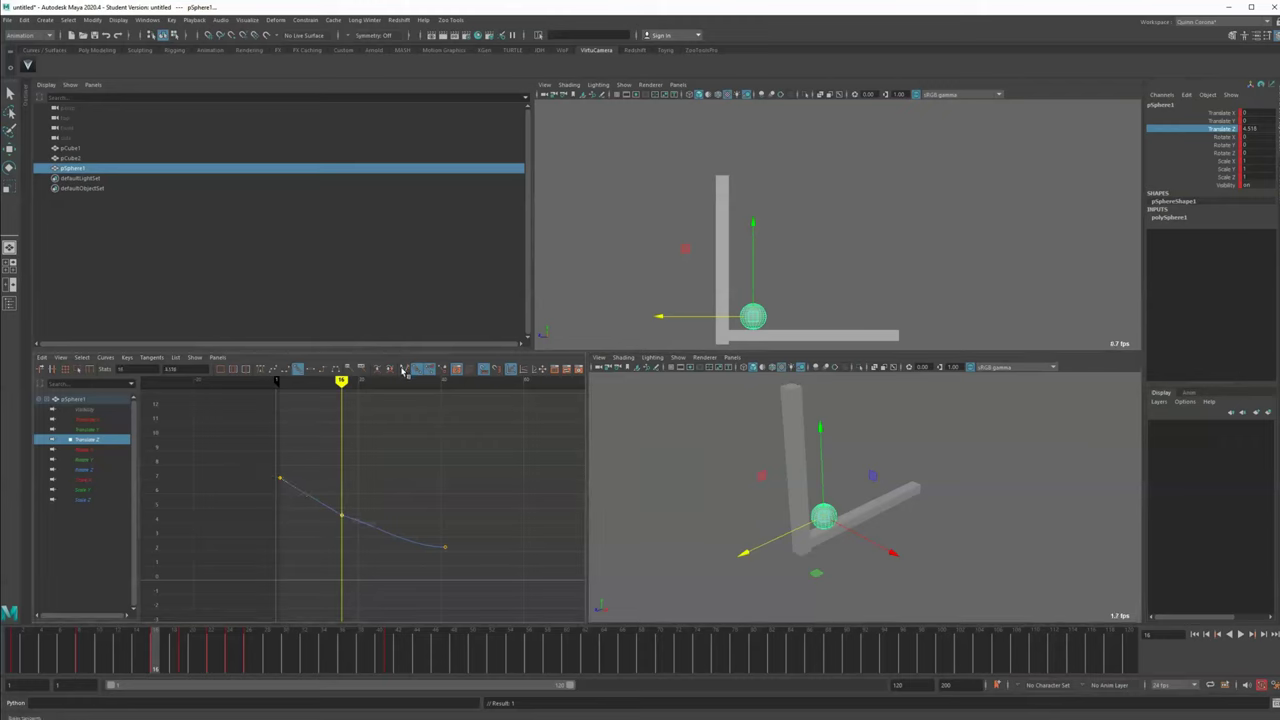
key("w")
left_click_drag(432, 562, 461, 514)
middle_click_drag(461, 514, 461, 495, "shift")
key("alt+v")
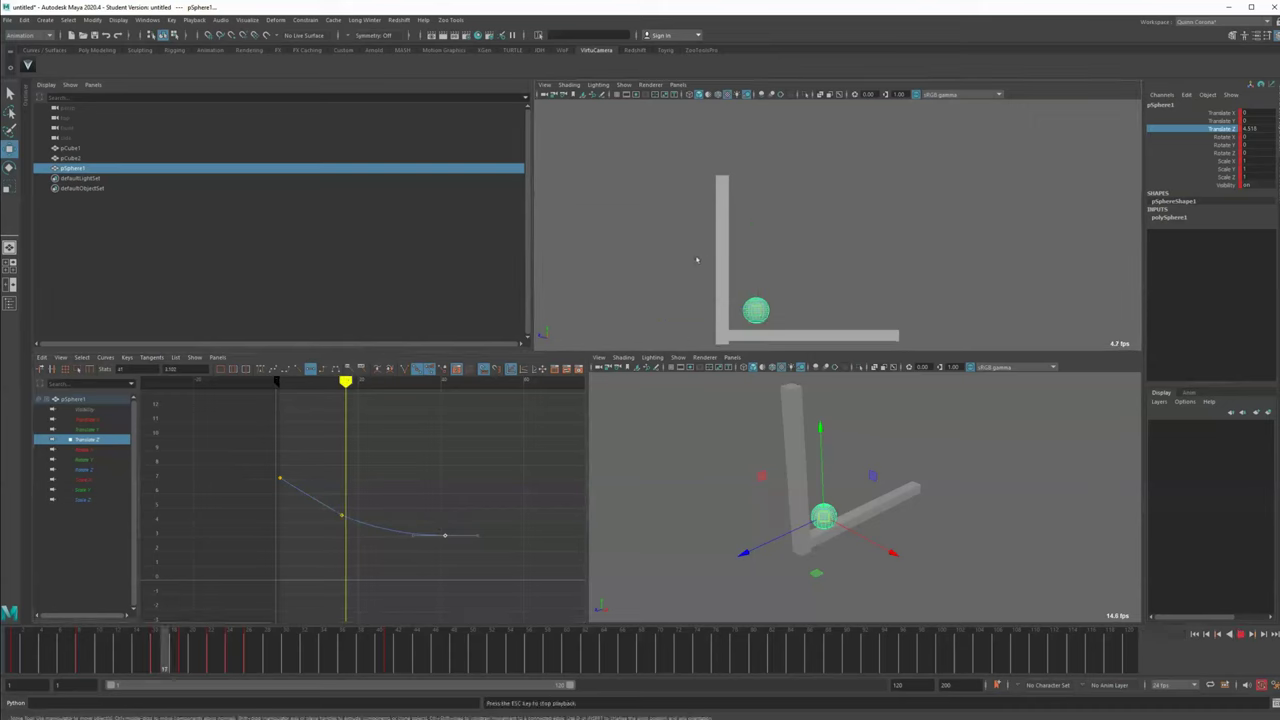
key("Escape")
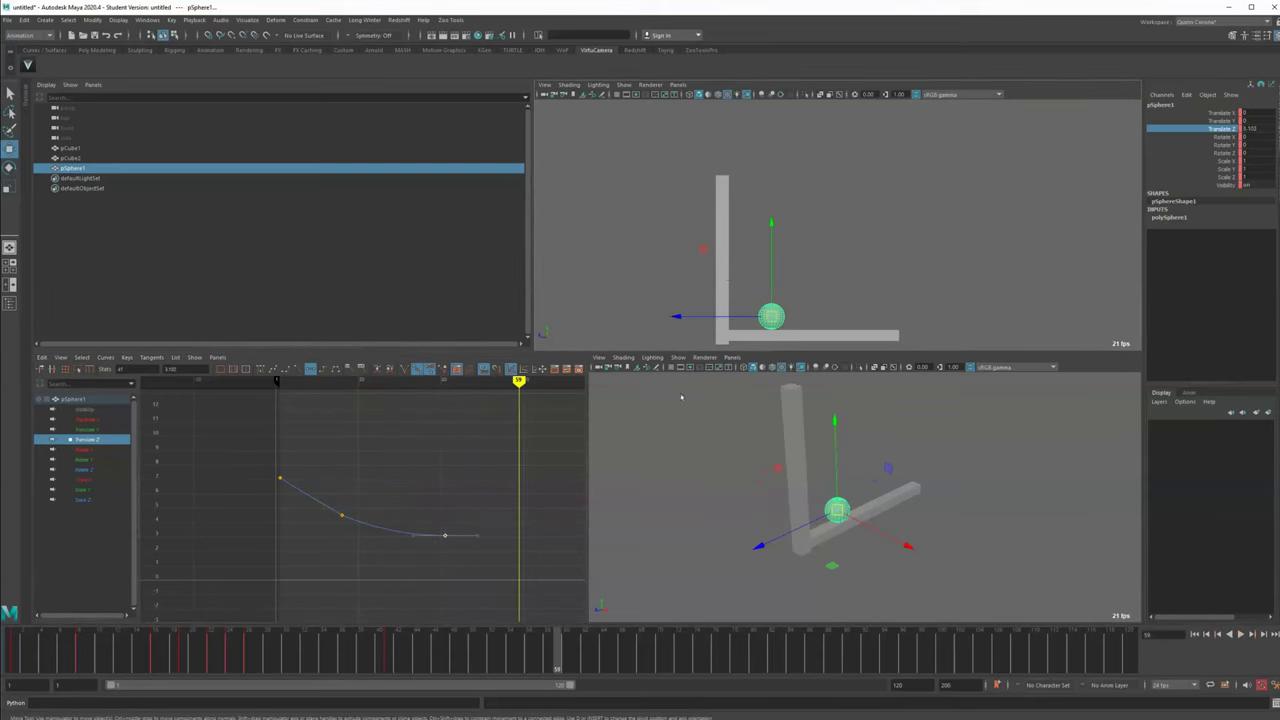
Play the animation beside the enlarged Translate Z curve and key the channel at frame 63
key("space")
left_click(258, 656)
key("alt+v")
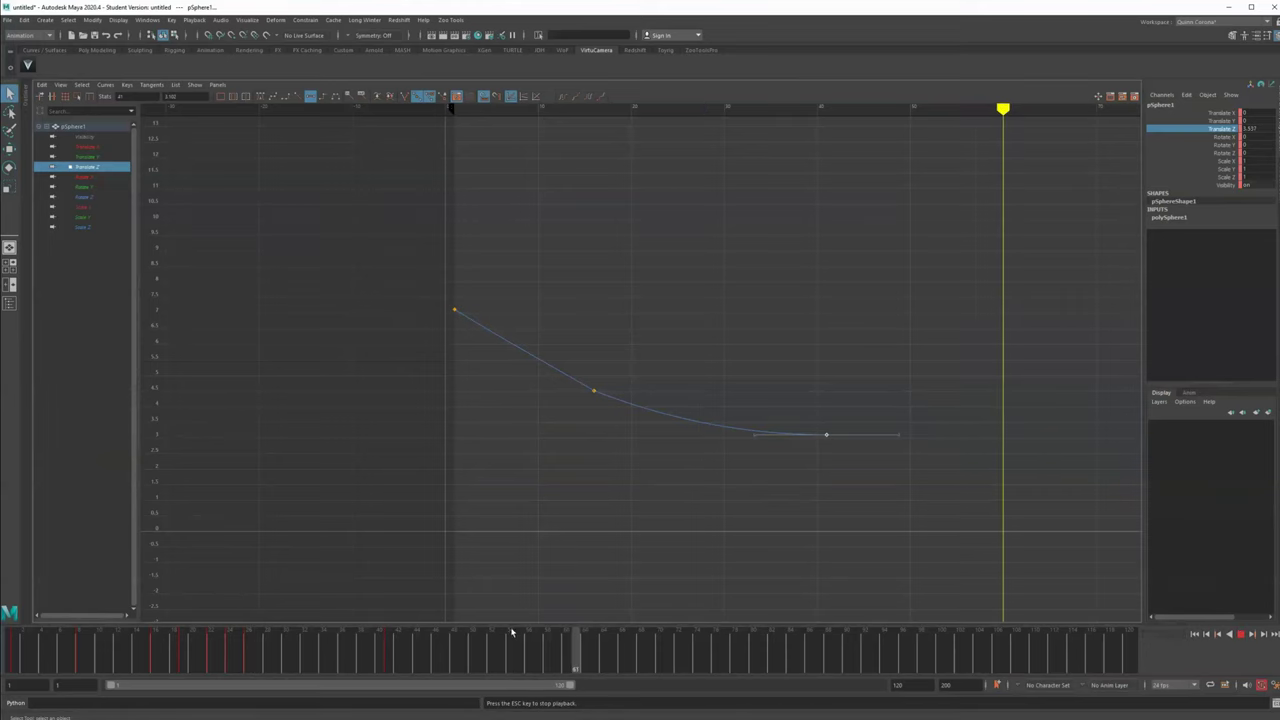
key("Escape")
key("s")
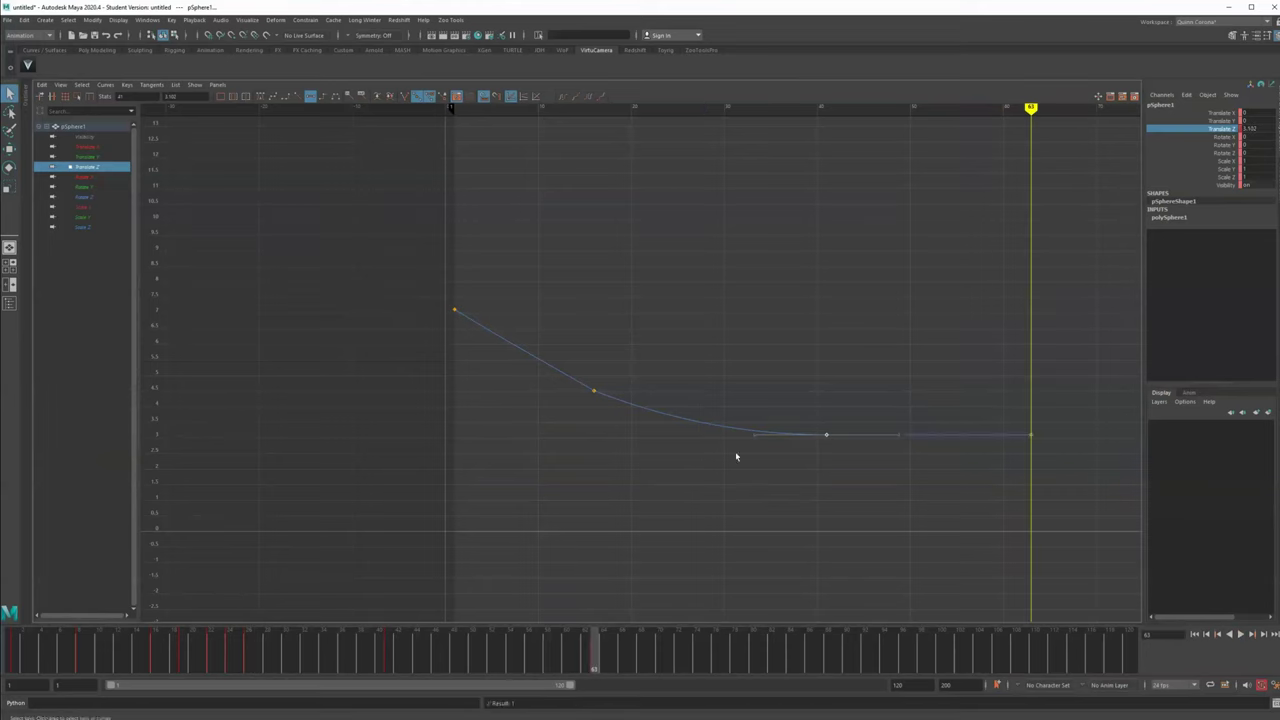
Adjust the Translate Z tangents at frame 41, flatten the tangent at frame 63, and return to frame 1
key("w")
mouse_move(786, 383)
middle_mouse_down()
mouse_move(789, 367)
mouse_move(780, 374)
middle_mouse_up()
left_click_drag(992, 473, 1083, 397)
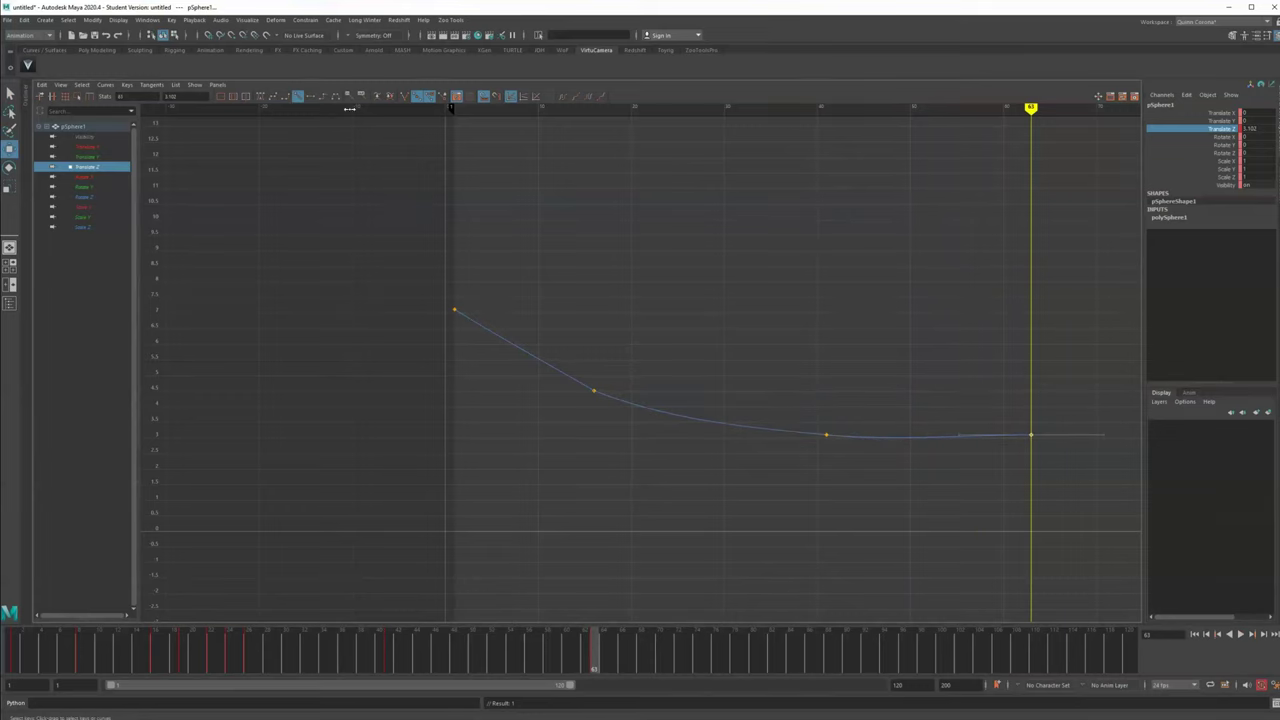
left_click(313, 97)
key("a")
key("space")
left_click(26, 659)
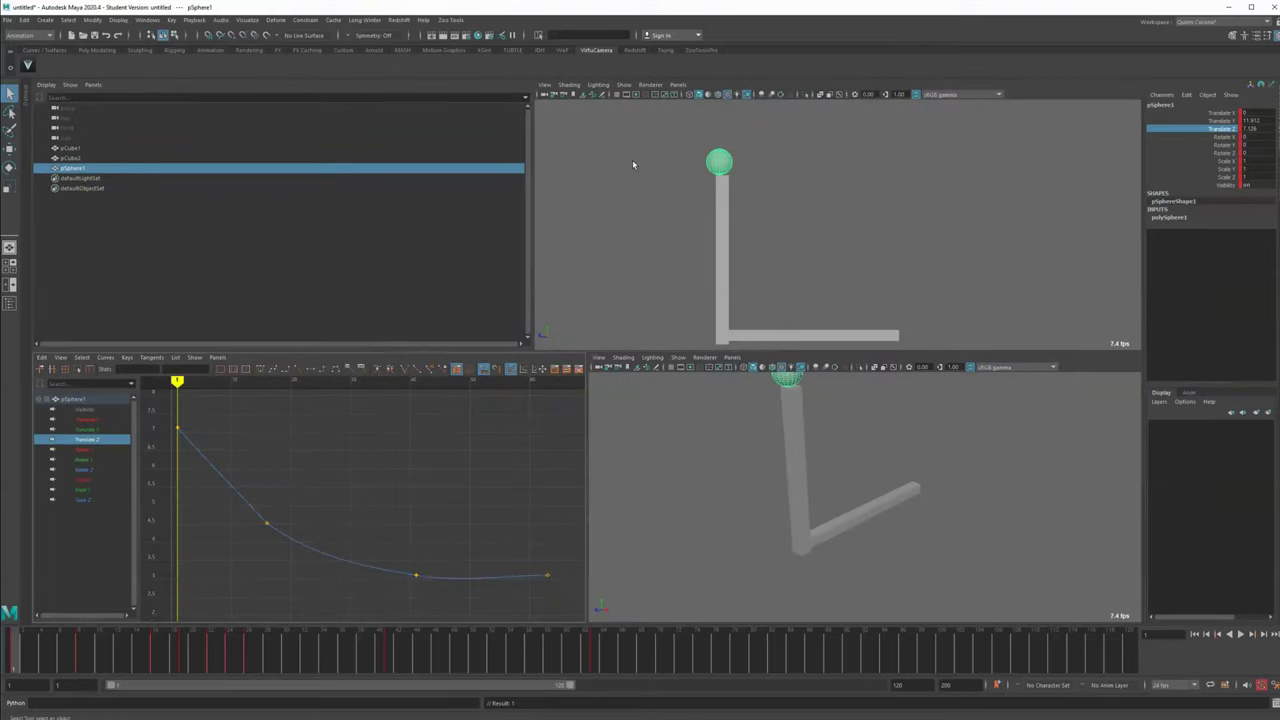
Isolate the sphere's Translate Y curve and flatten the tangents of its key at frame 8
left_click(97, 429)
key("f")
middle_click_drag(326, 502, 322, 503, "alt")
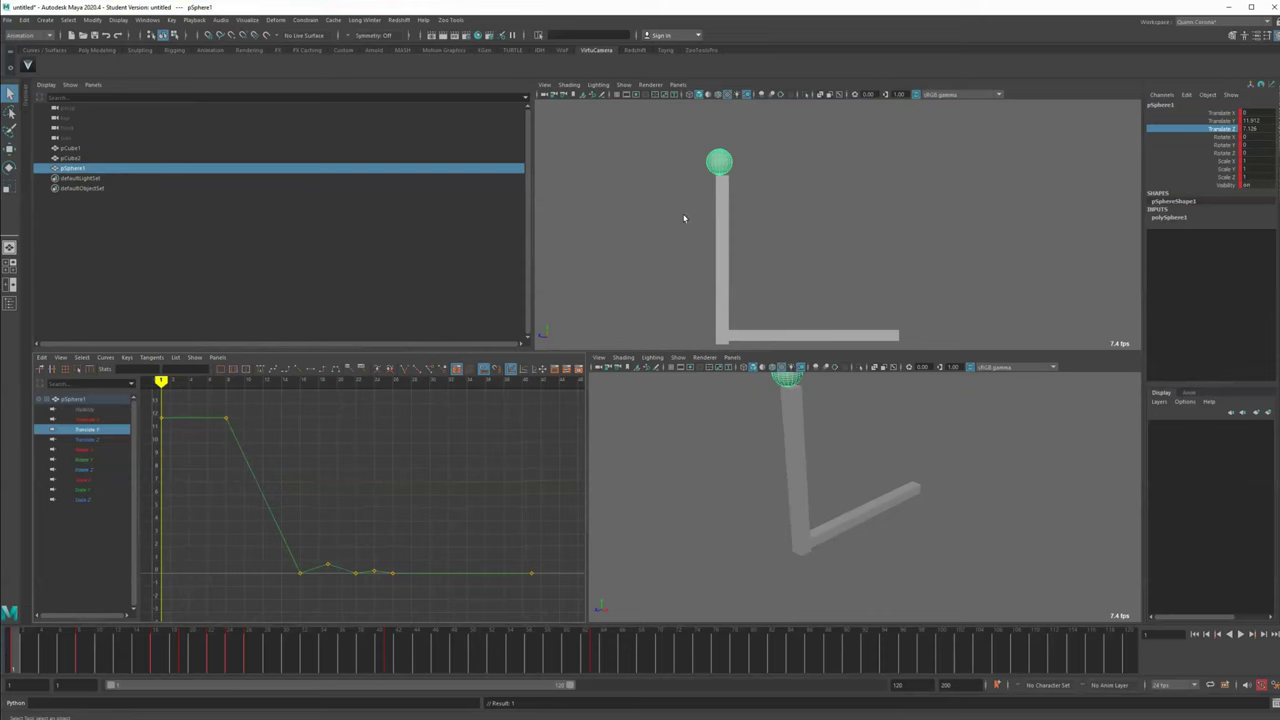
key("alt+v")
key("alt+comma")
left_click_drag(182, 458, 243, 409)
left_click(311, 370)
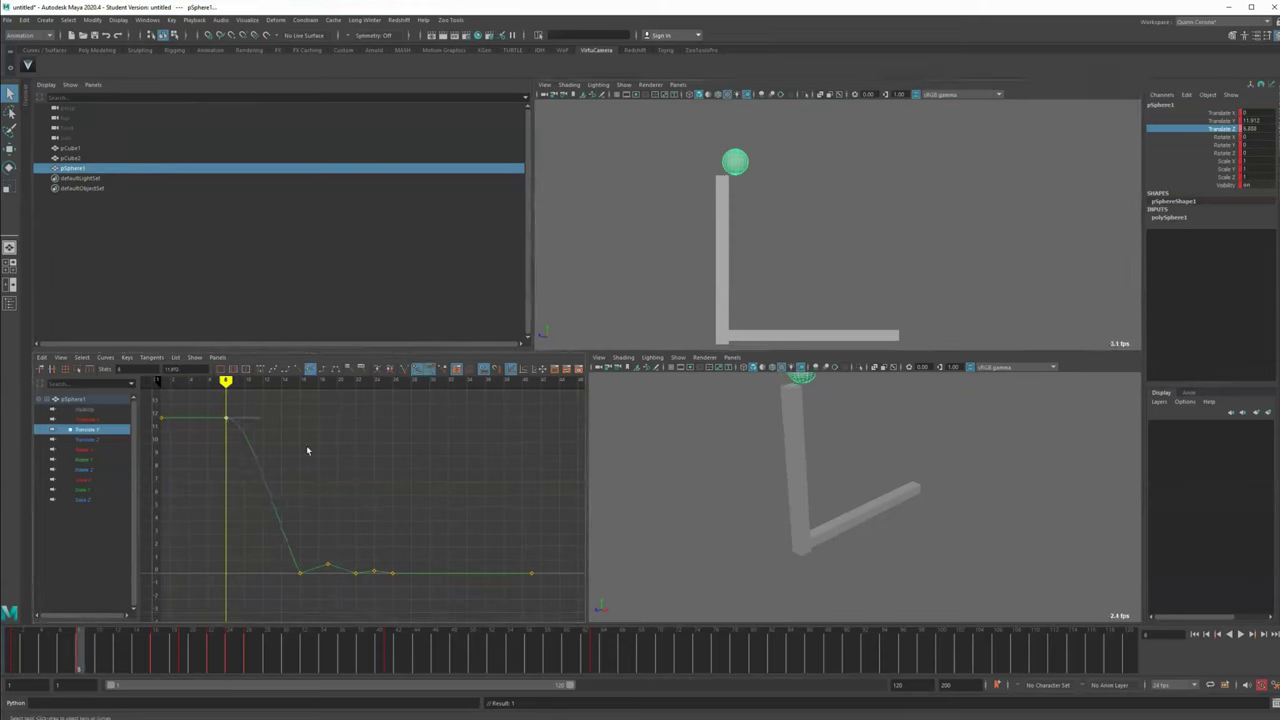
Break the Translate Y tangents at frame 16 and steepen the incoming handle so the fall accelerates into the floor
left_click(298, 574)
left_click(404, 370)
key("alt+v")
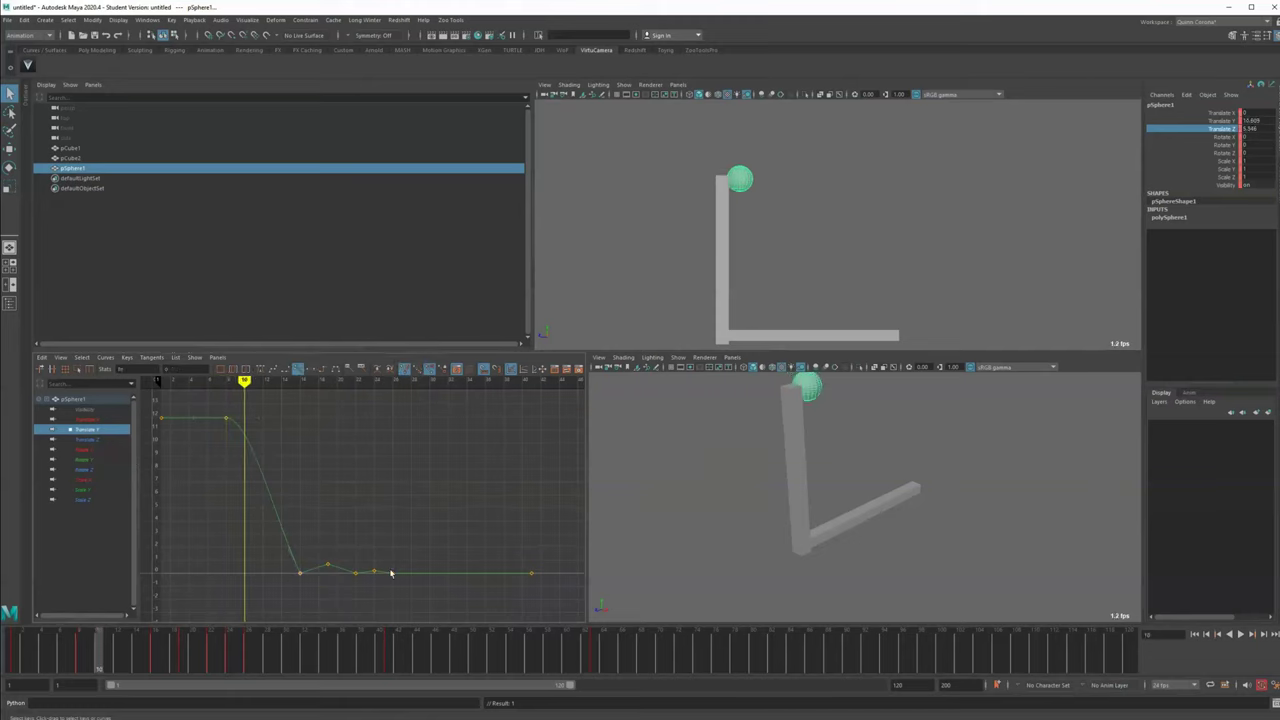
left_click_drag(256, 566, 300, 522)
key("w")
key("space")
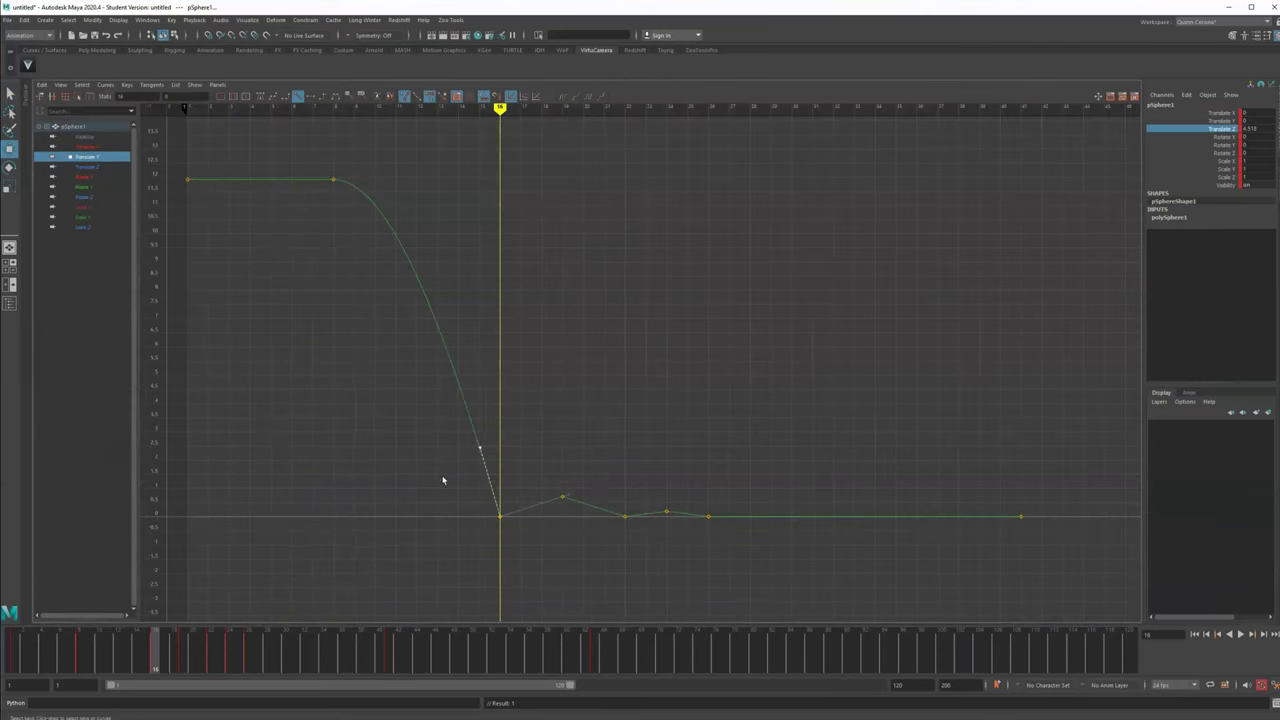
Flatten the tangents of the two Translate Y bounce peaks at frames 19 and 24
left_click_drag(542, 543, 578, 482)
left_click_drag(654, 546, 682, 499, "shift")
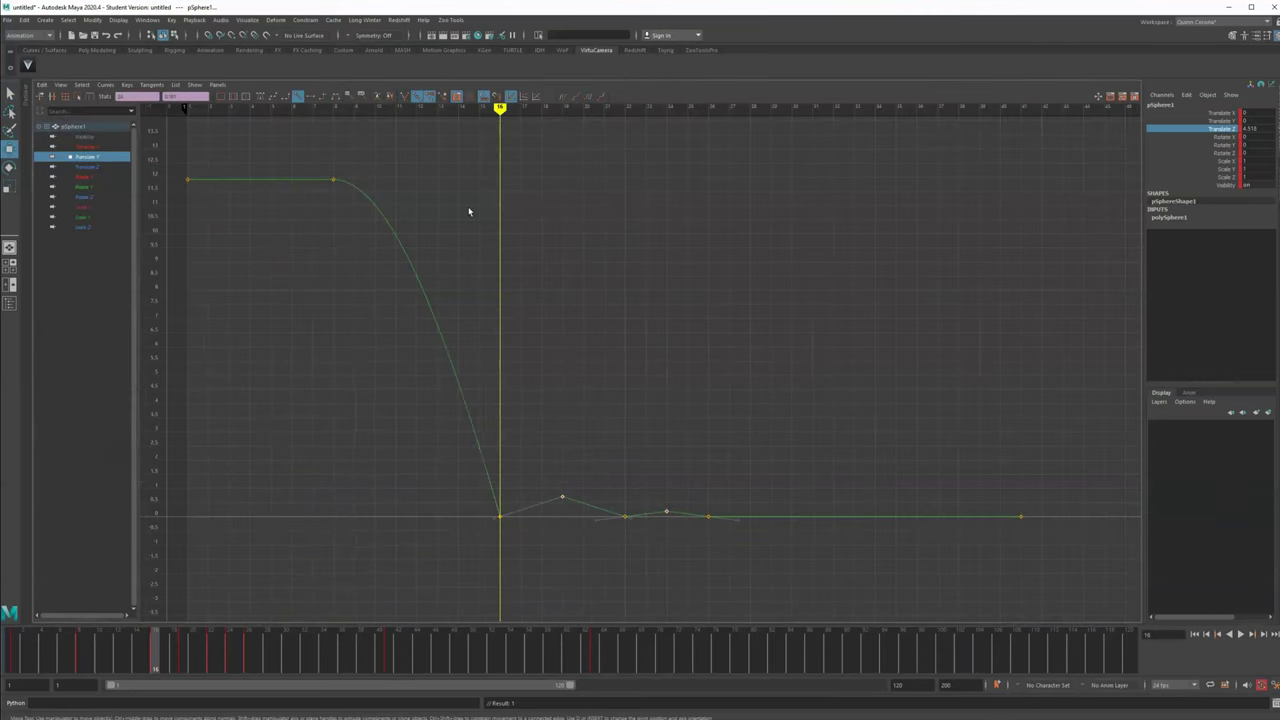
left_click(312, 98)
key("f")
Break the Translate Y tangents at the floor contacts on frames 16, 22 and 26 and steepen the first bounce's handles
right_click_drag(577, 514, 509, 443, "alt")
middle_click_drag(509, 443, 455, 474, "alt")
left_click_drag(430, 474, 705, 443)
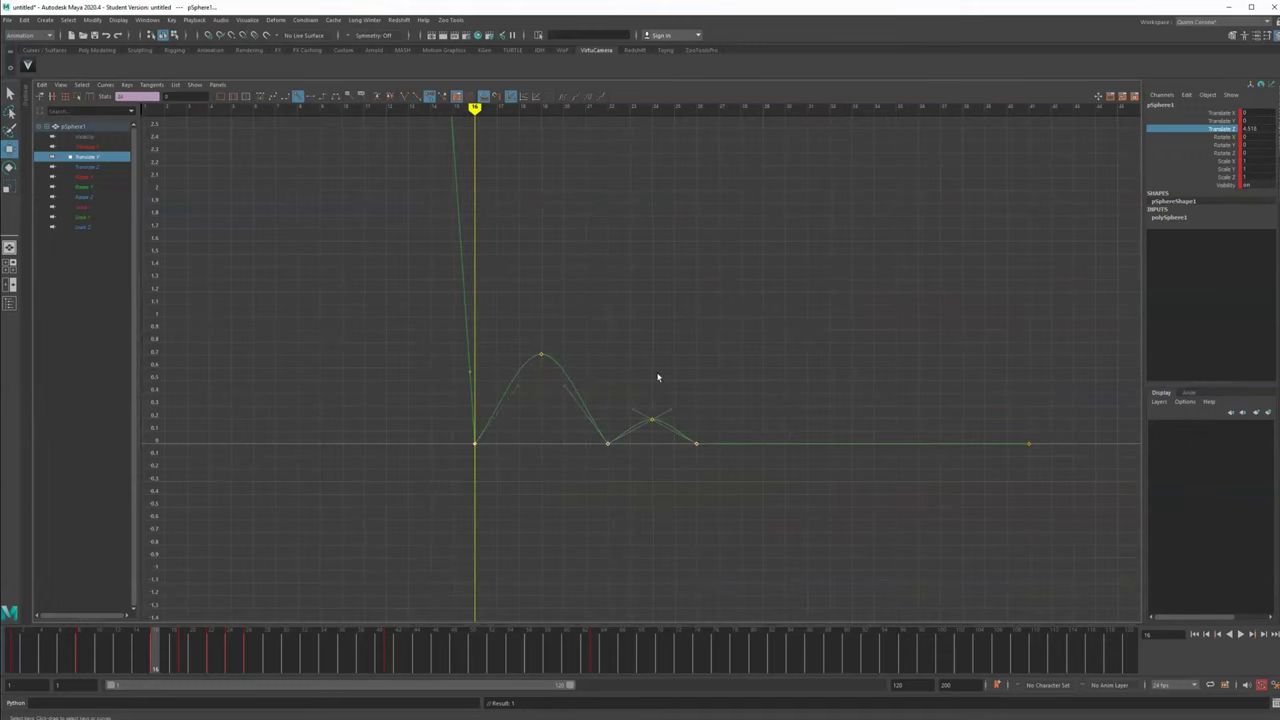
left_click(412, 98)
left_click(517, 386)
middle_click_drag(513, 344, 500, 327)
left_click_drag(617, 467, 577, 434)
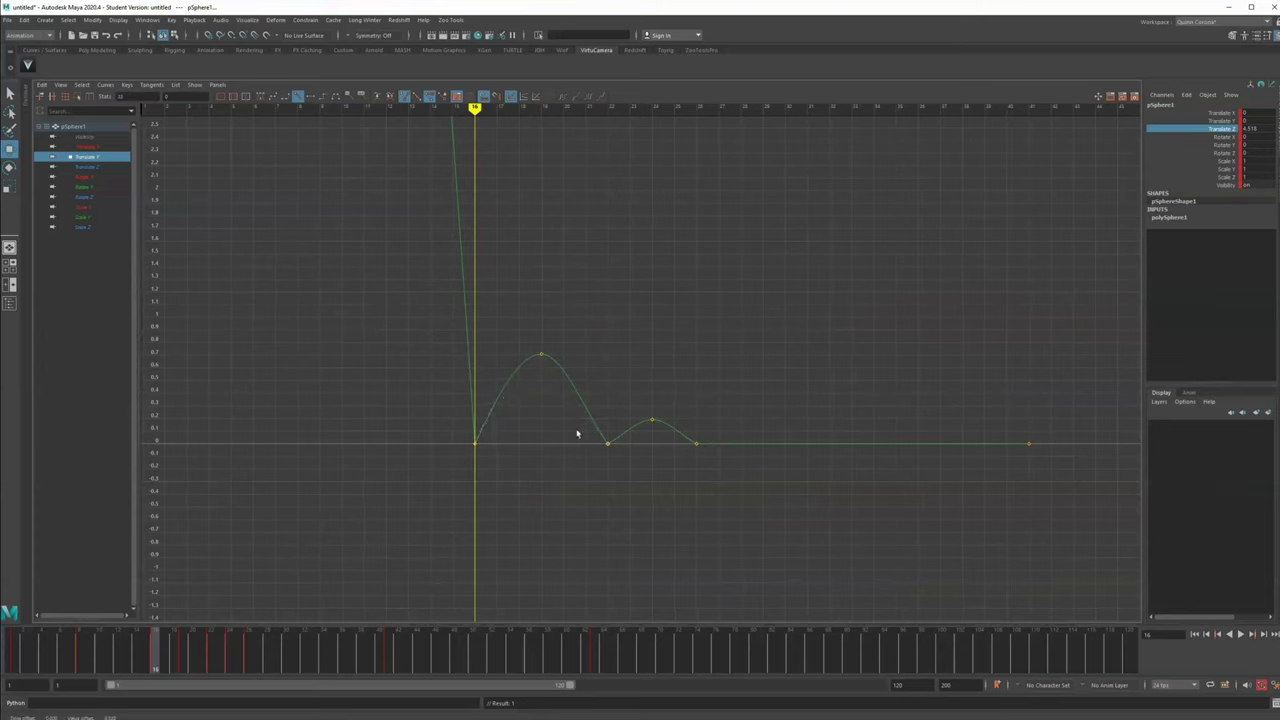
middle_click_drag(610, 351, 645, 373)
Steepen the Translate Y handles of the second bounce between frames 22 and 26, undoing the last handle edit
left_click(632, 424)
left_click_drag(708, 430, 660, 468)
middle_click_drag(658, 470, 678, 438)
key("ctrl+z")
middle_click_drag(420, 315, 616, 373, "alt")
left_click(397, 329)
key("space")
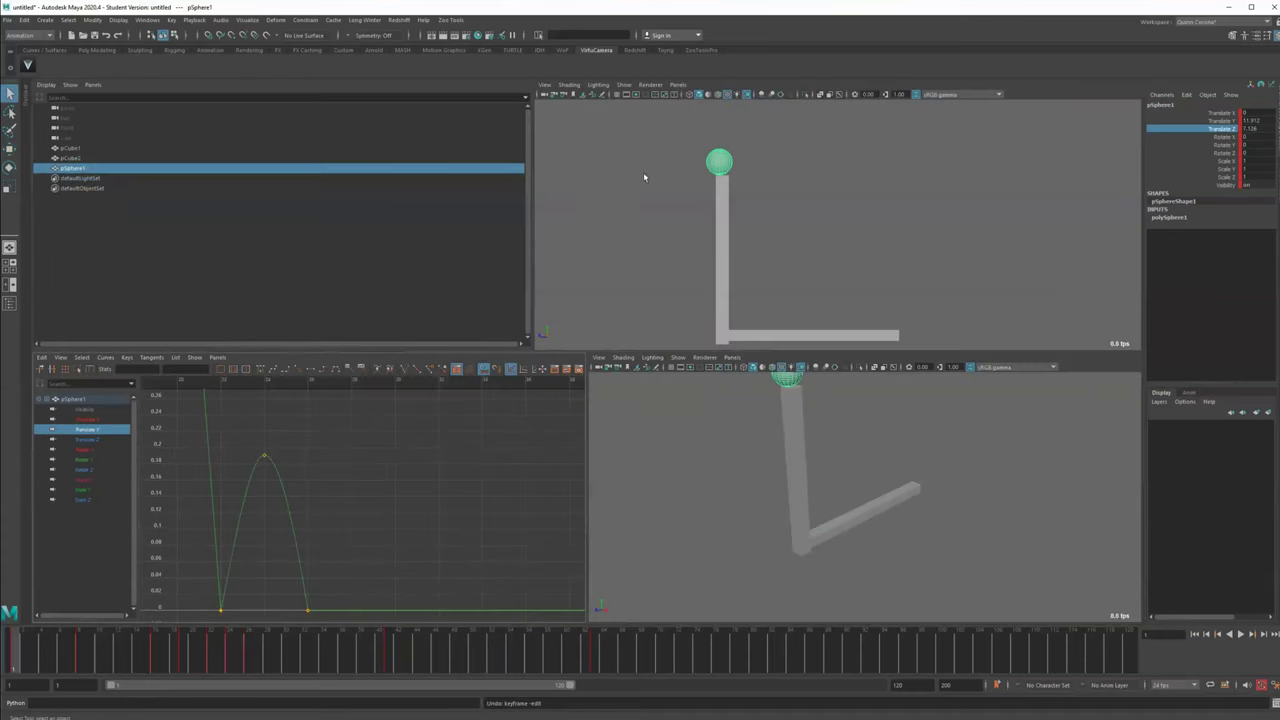
Lower the sphere's Translate Y keys at frames 1 and 8 to about 11.88 so it rests on the wall's top
key("space")
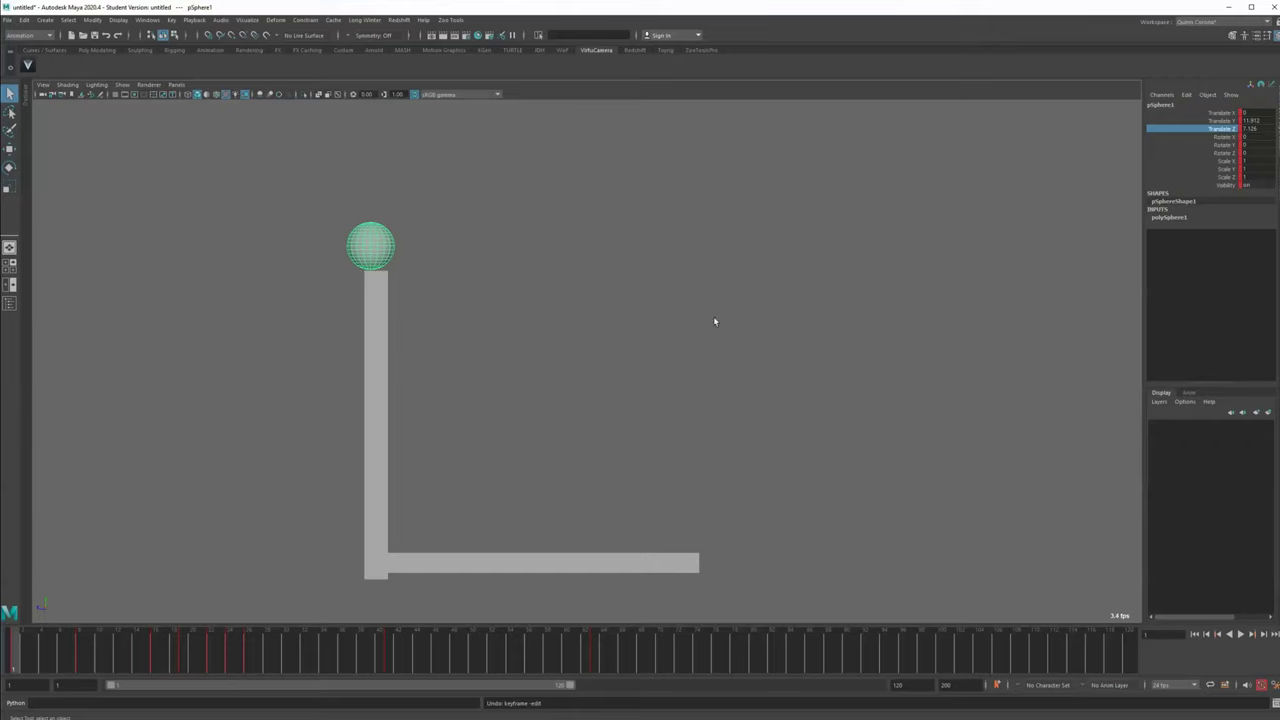
middle_click_drag(330, 328, 471, 437, "alt")
right_click_drag(471, 437, 494, 428, "alt")
middle_click_drag(494, 428, 530, 430, "alt")
right_click_drag(530, 430, 667, 497, "alt")
middle_click_drag(667, 497, 612, 470, "alt")
right_click_drag(612, 470, 634, 509, "alt")
key("space")
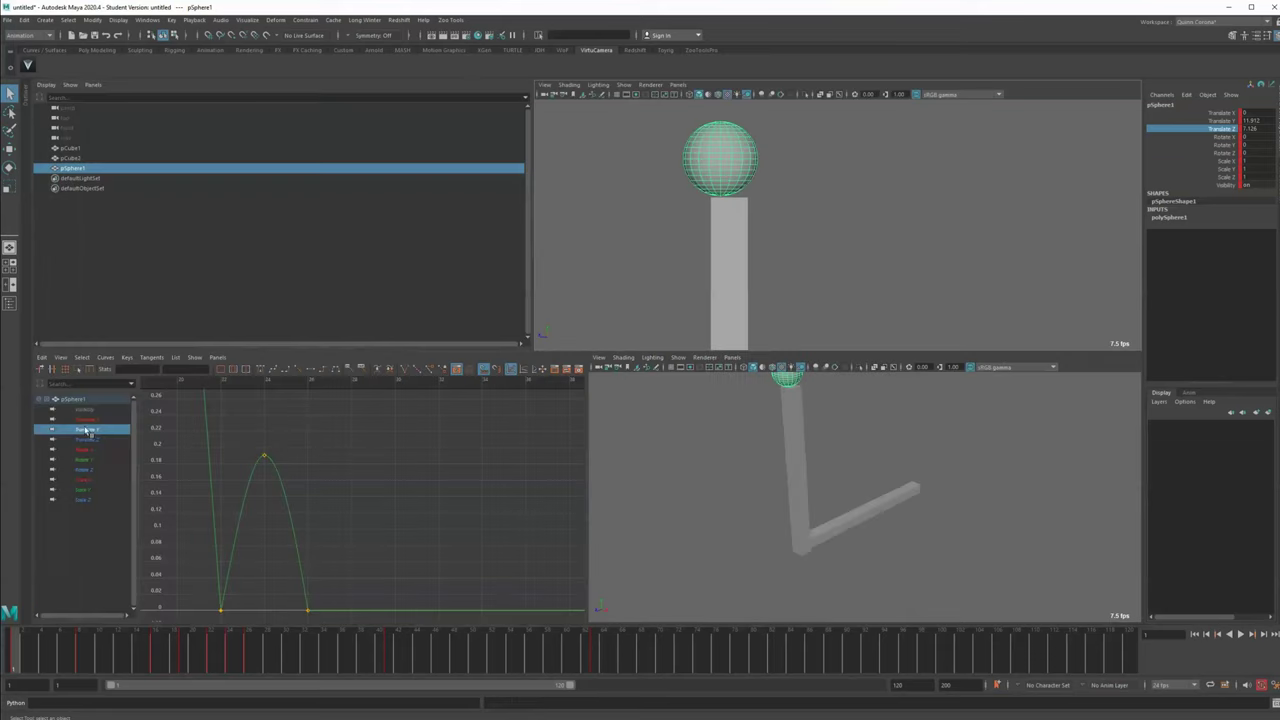
left_click(86, 430)
key("f")
middle_click_drag(688, 248, 730, 298, "alt")
right_click_drag(730, 298, 718, 264, "alt")
middle_click_drag(718, 264, 708, 262, "alt")
left_click_drag(174, 445, 310, 410)
key("f")
key("w")
middle_click_drag(240, 491, 480, 540, "alt")
right_click_drag(335, 540, 418, 540, "alt")
middle_click_drag(337, 540, 149, 637, "alt")
middle_click_drag(568, 383, 388, 514, "alt")
right_click_drag(388, 514, 410, 515, "alt")
middle_click_drag(410, 515, 450, 533, "alt")
middle_click_drag(371, 536, 280, 549, "alt")
Go to frame 6, where the sphere reaches the wall's edge, and key its Translate Y
key("alt+v")
key("alt+period")
key("alt+period")
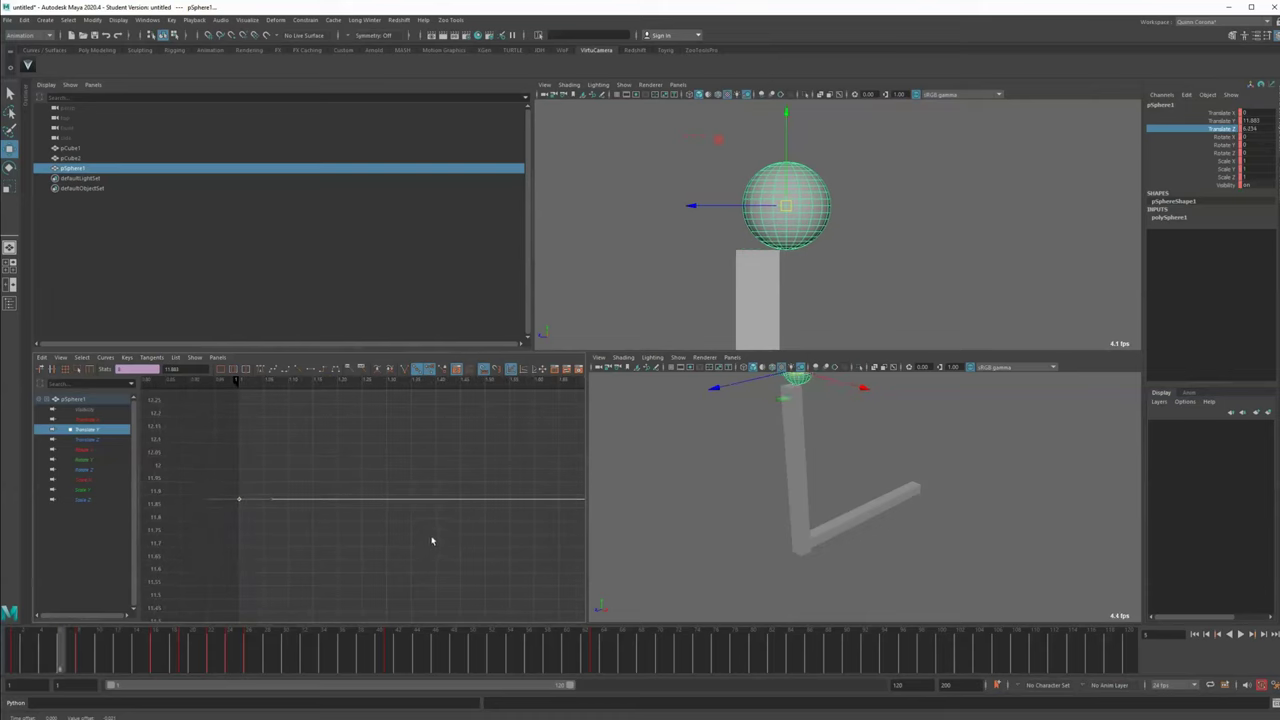
key("w")
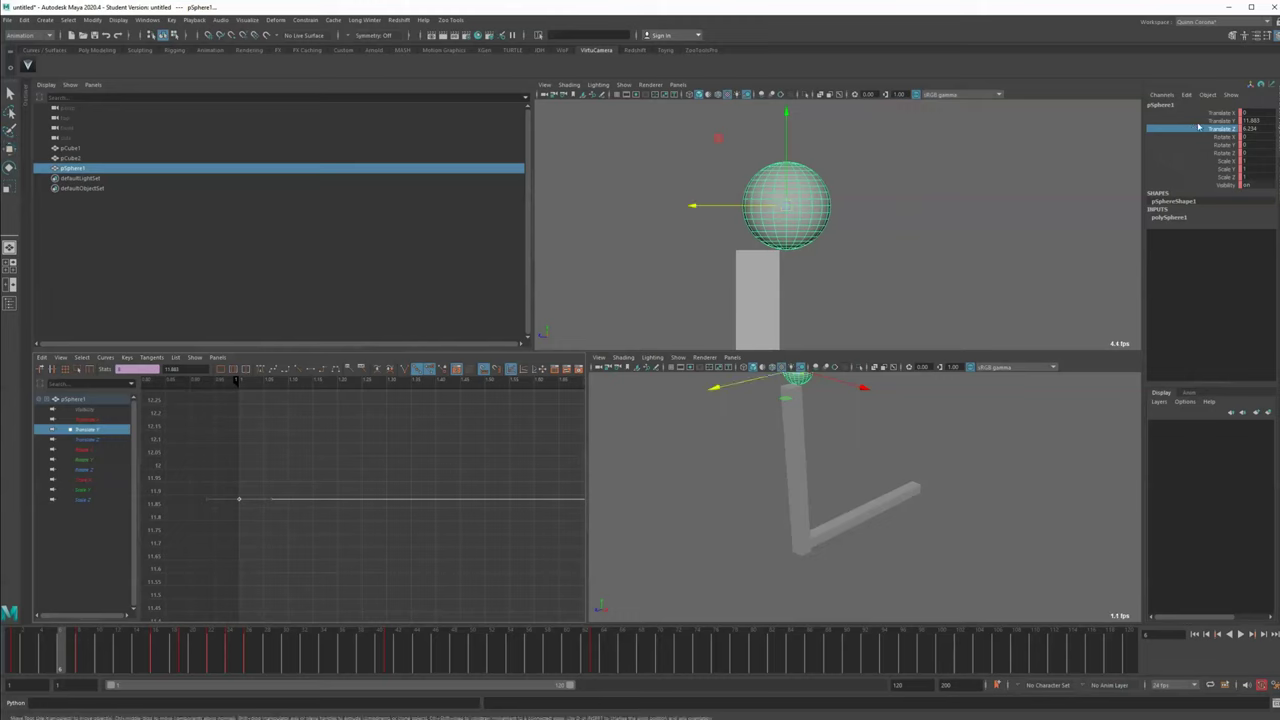
left_click(1198, 121)
Lower the sphere's Translate Y key at frame 8 to about 11.75 so it starts tipping over the wall's edge
key("f")
left_click_drag(264, 466, 390, 404)
scroll(434, 564, "up", 6)
middle_click_drag(417, 520, 446, 546, "alt")
key("alt+period")
key("alt+period")
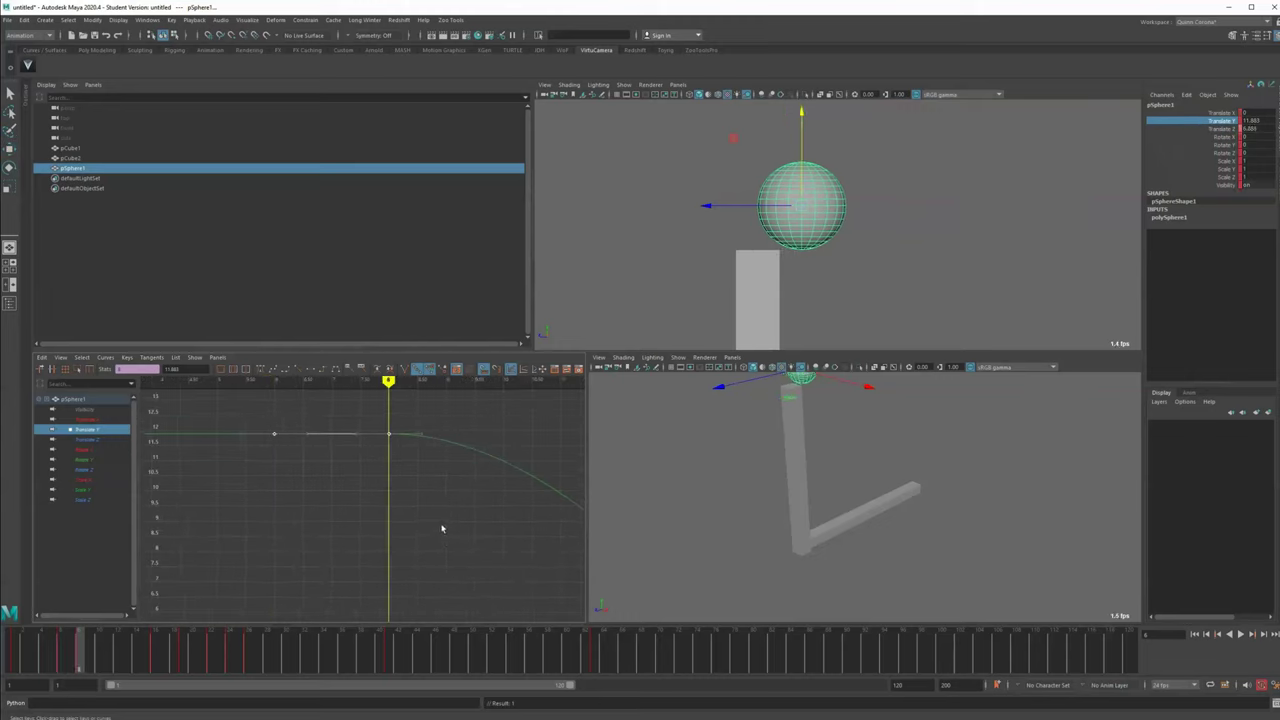
key("w")
middle_click_drag(440, 469, 445, 497)
Key the sphere's Translate Y at frame 7 at about 11.84 and step through the surrounding frames to check the roll-off
key("alt+comma")
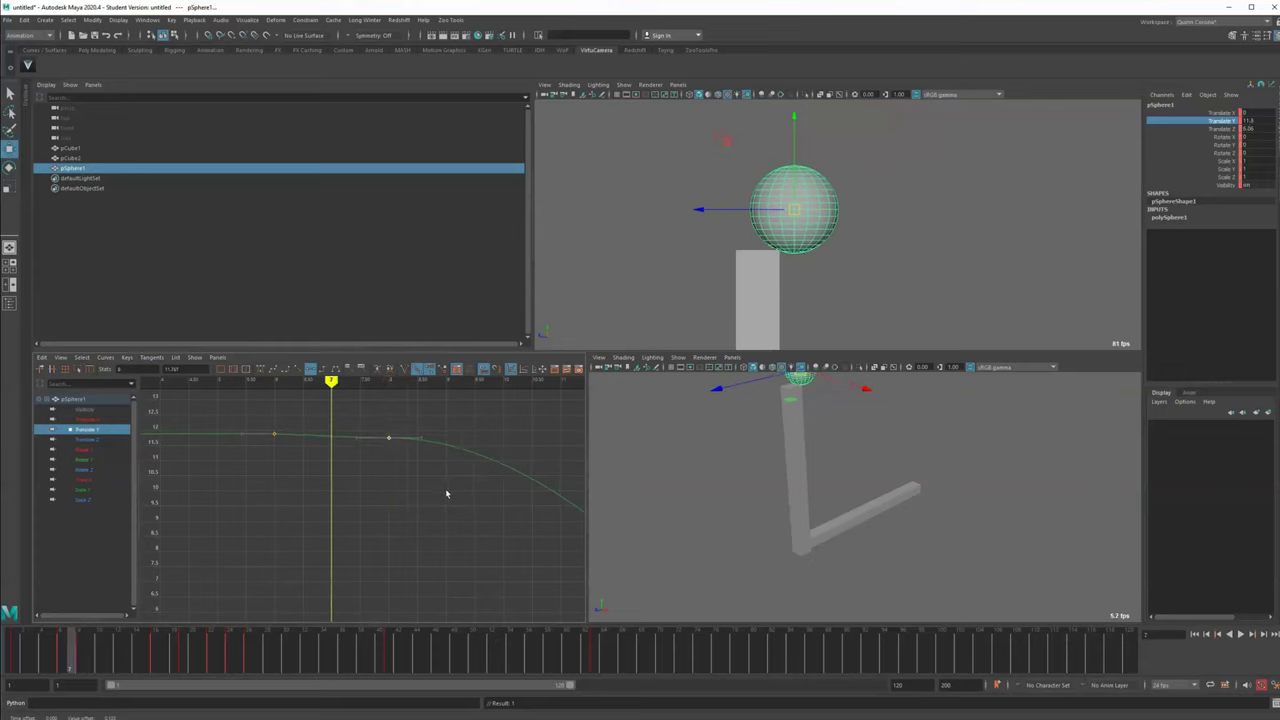
key("f")
middle_click_drag(379, 563, 394, 503)
key("alt+comma")
key("alt+comma")
key("alt+comma")
key("alt+comma")
key("alt+period")
key("alt+period")
key("alt+period")
key("alt+period")
key("alt+period")
key("alt+period")
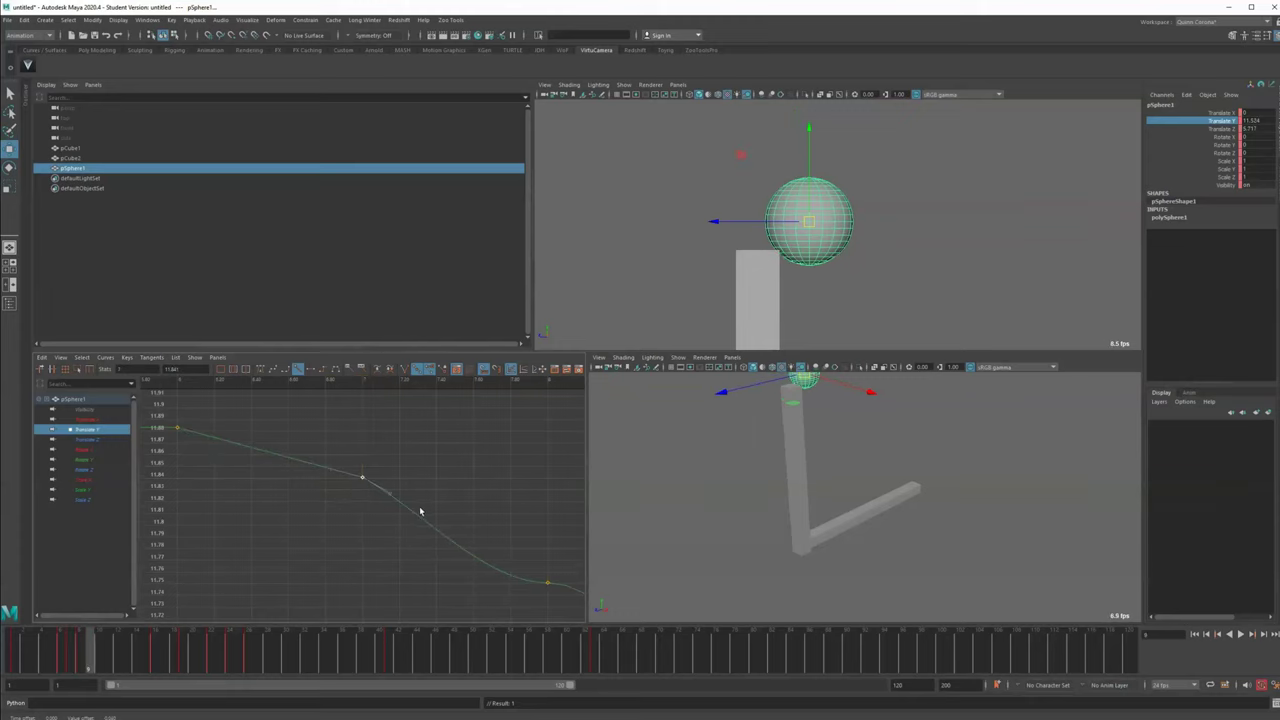
Key the sphere's Translate Y at frame 9 at about 11.6 and smooth its tangents into the fall
mouse_move(405, 520)
middle_mouse_down("alt")
mouse_move(226, 451)
mouse_move(190, 420)
middle_mouse_up("alt")
left_click_drag(322, 522, 356, 464)
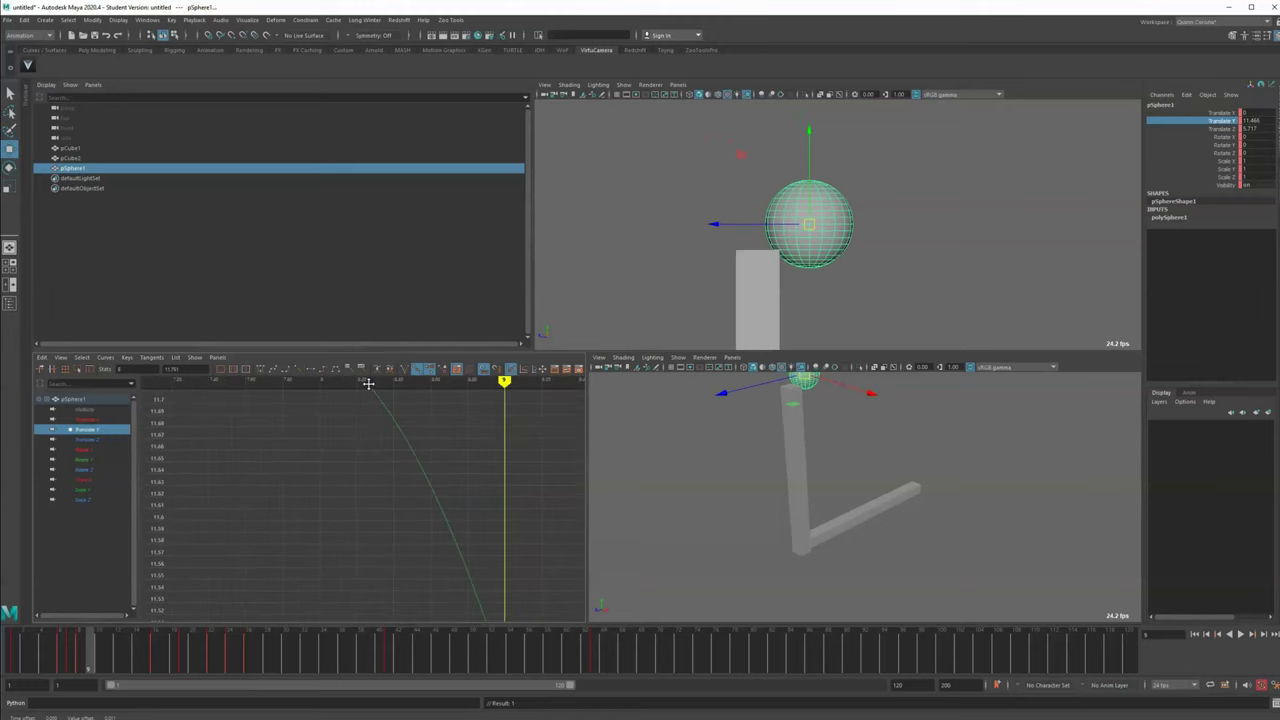
middle_click_drag(450, 548, 437, 464, "shift")
right_click_drag(375, 495, 317, 543, "alt")
key("alt+period")
key("f")
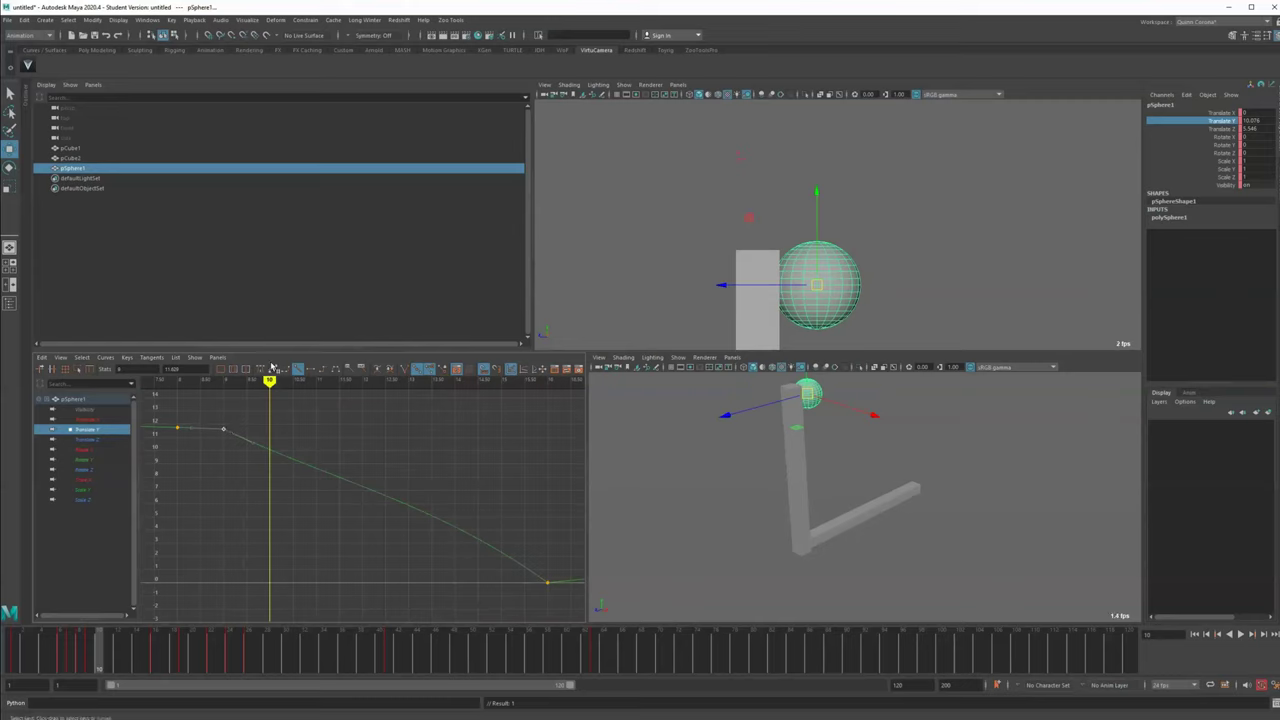
left_click(272, 368)
middle_click_drag(284, 417, 288, 409)
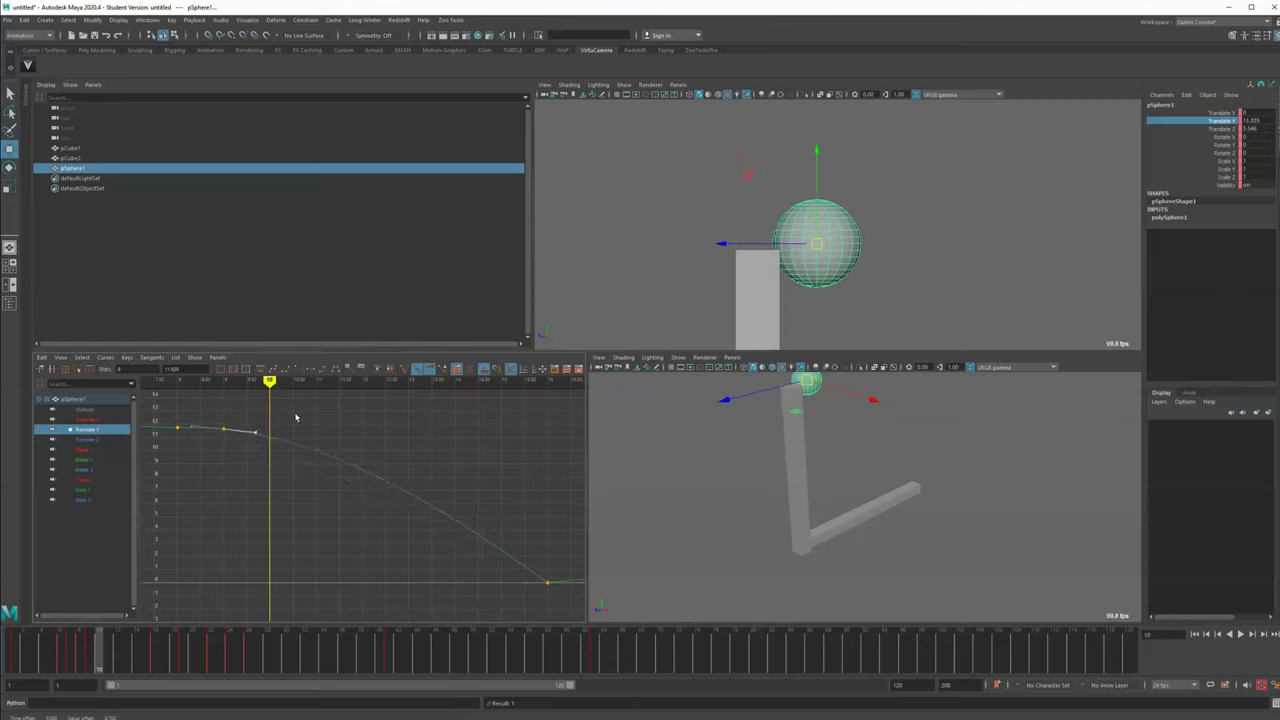
mouse_move(257, 478)
middle_mouse_down("alt")
mouse_move(429, 551)
mouse_move(393, 498)
middle_mouse_up("alt")
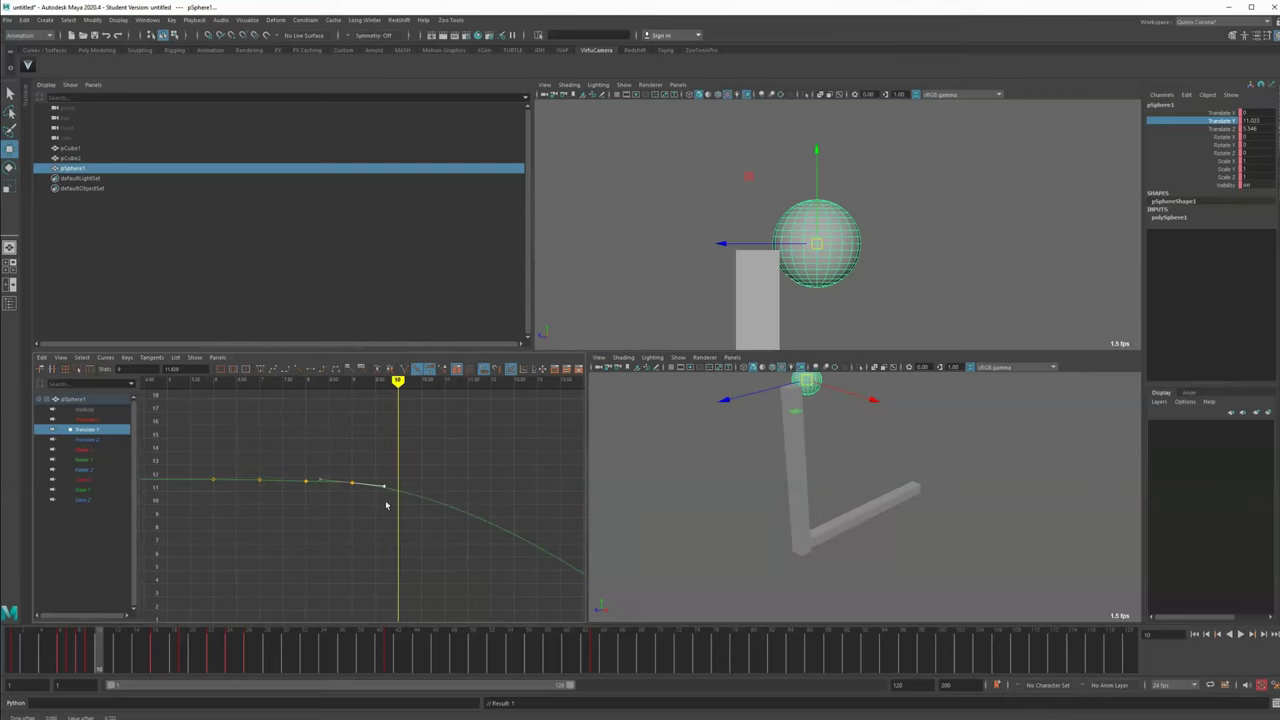
Key the sphere's Translate Y at frame 10 and raise it to about 11.4 so it clears the wall's edge
key("s")
left_click_drag(391, 519, 406, 480)
key("f")
middle_click_drag(400, 524, 501, 581, "alt")
middle_click_drag(411, 577, 417, 569)
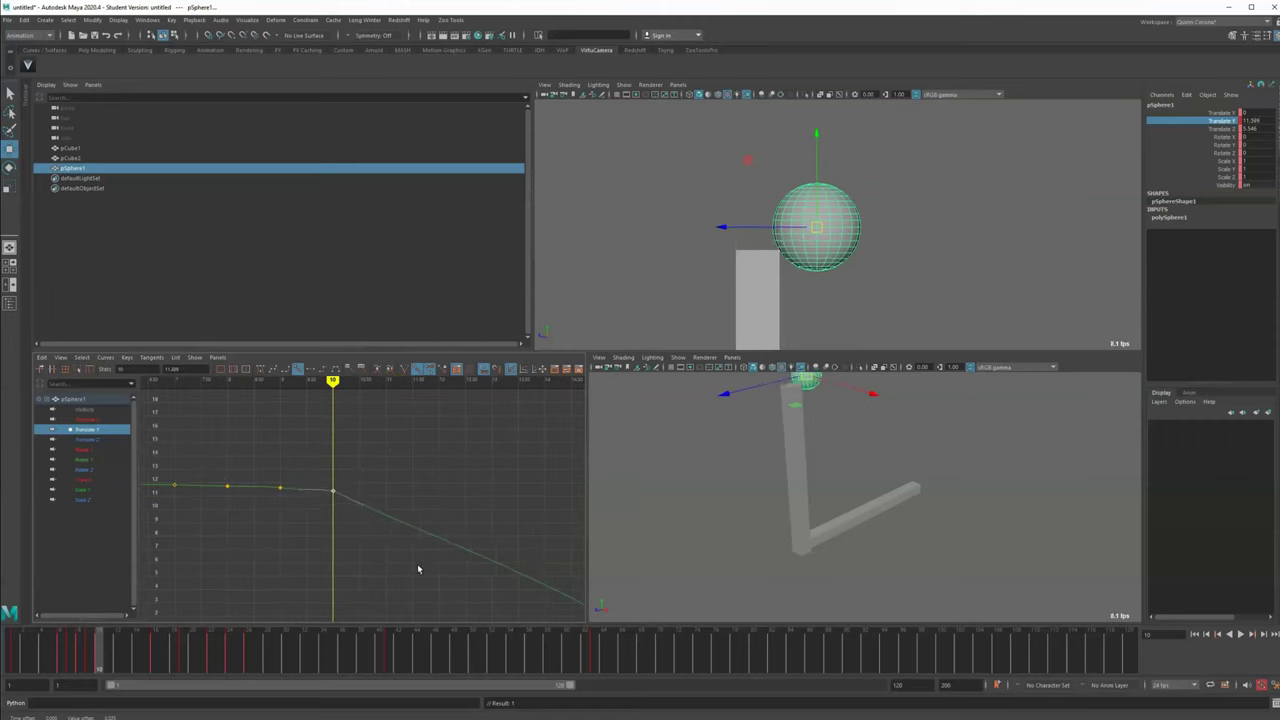
Step through the frames around frame 10 and smooth that Translate Y key's tangents, shaping the handle into the fall
key("alt+comma")
key("alt+period")
key("alt+period")
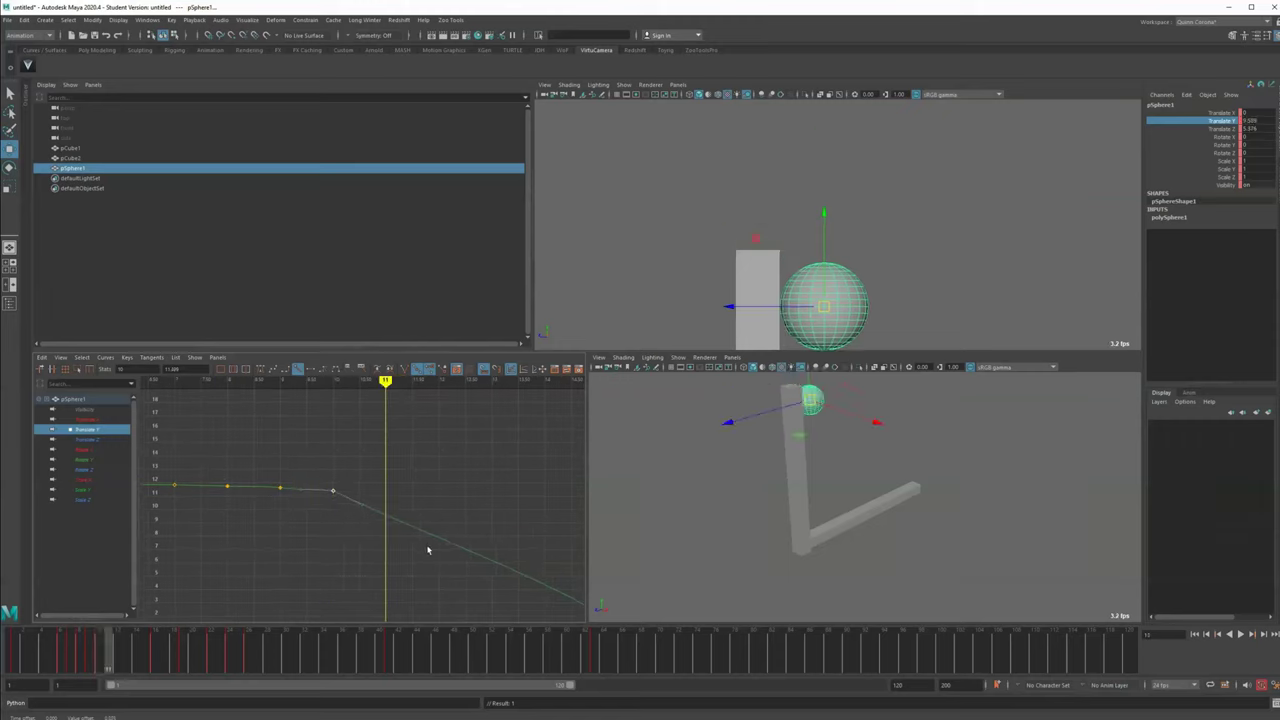
key("comma")
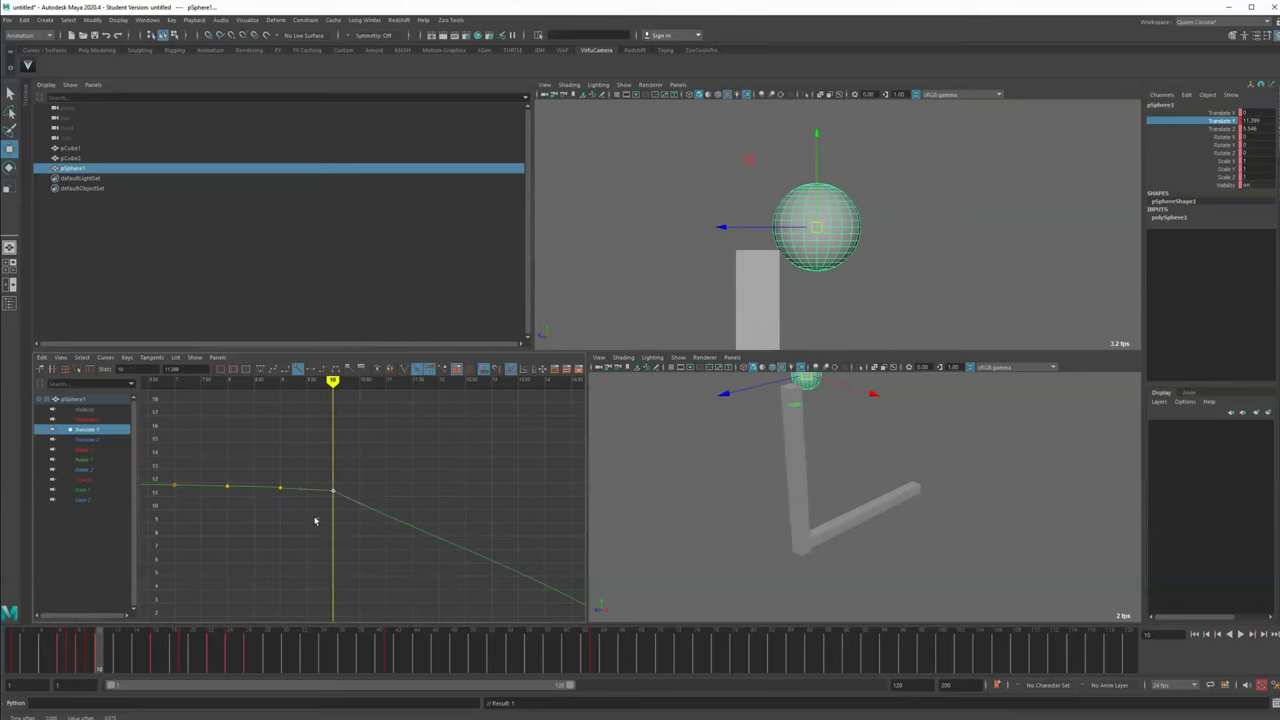
left_click(278, 374)
middle_click_drag(403, 468, 412, 459)
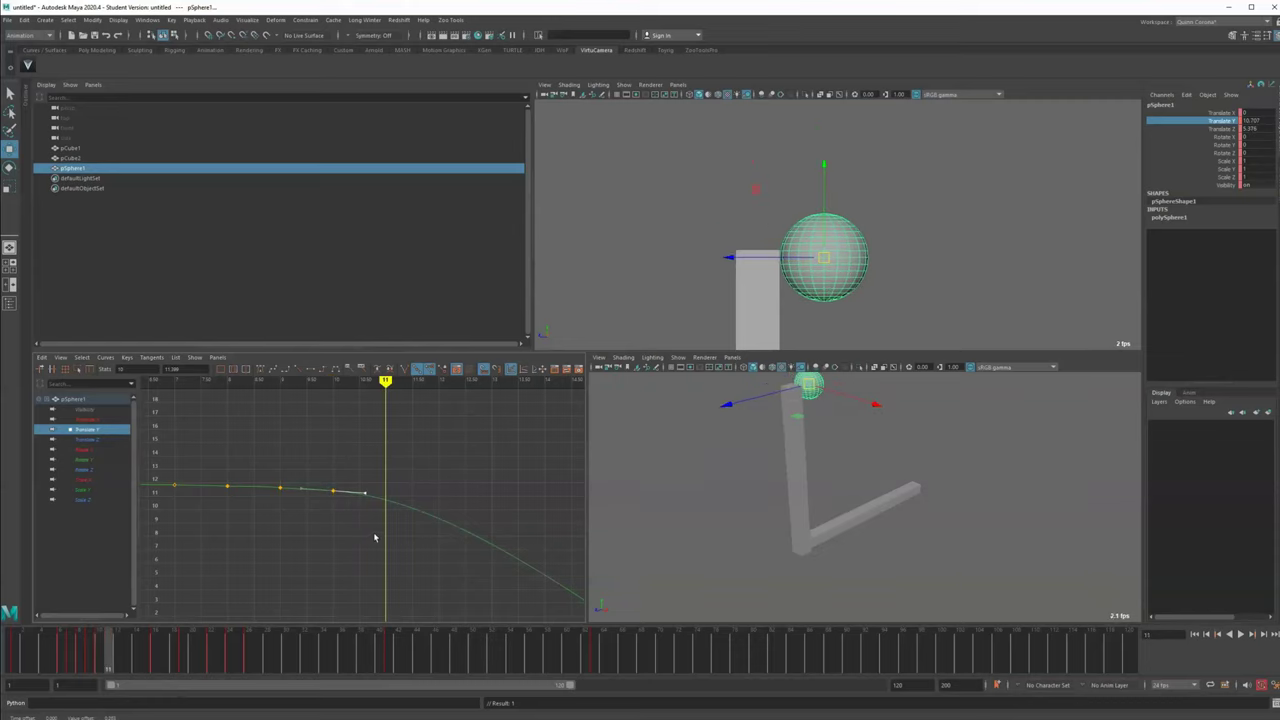
left_click_drag(700, 211, 735, 240)
key("ctrl+z")
key("q")
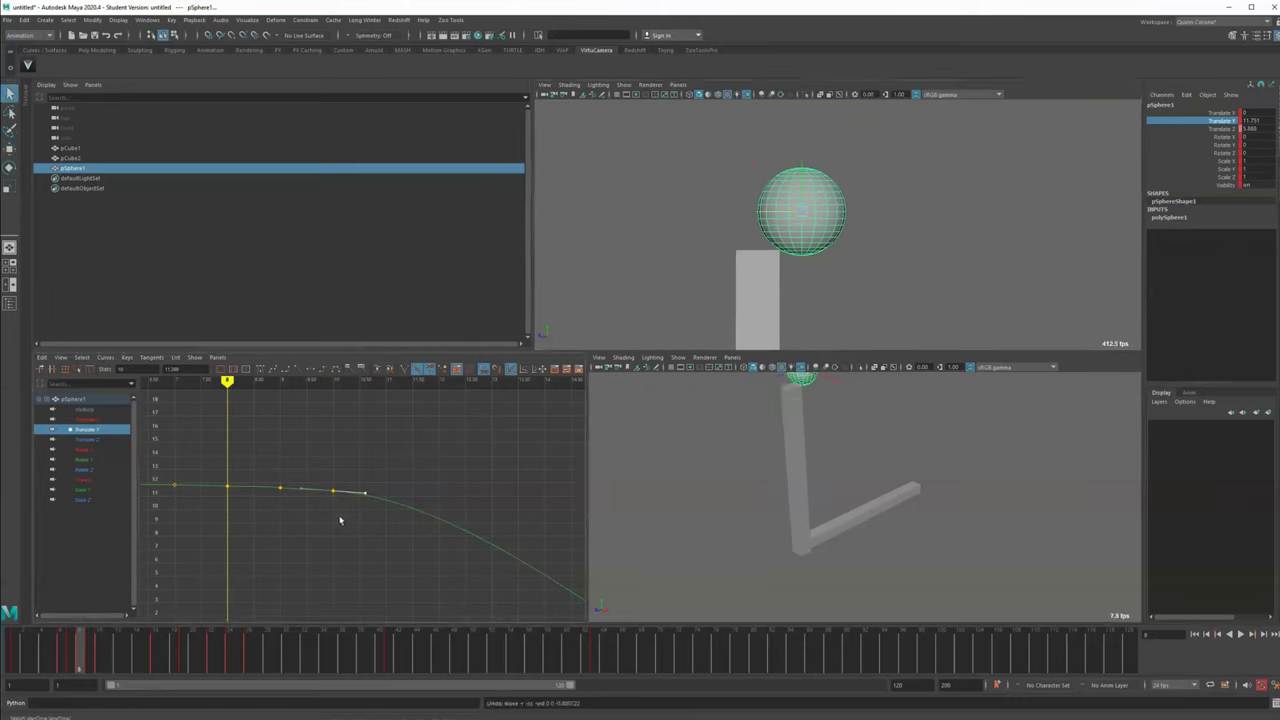
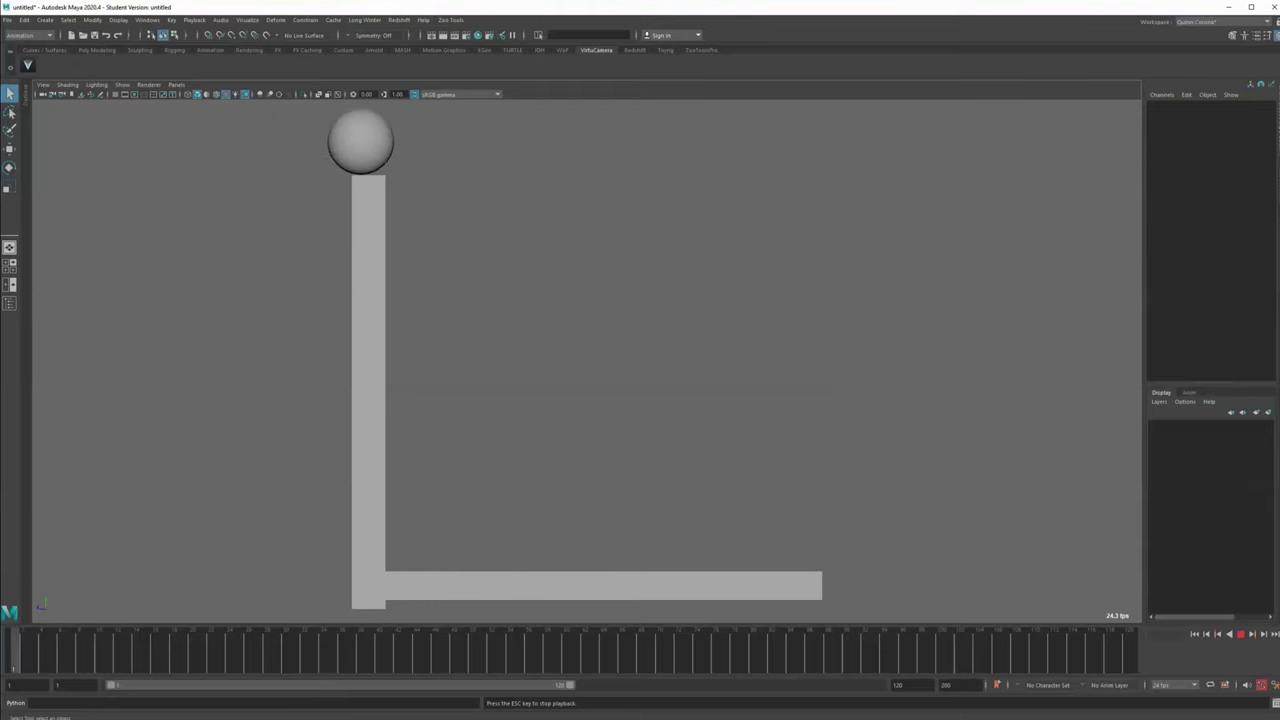
Play the animation from frame 1 several times to review how the sphere leaves the wall and lands
key("Escape")
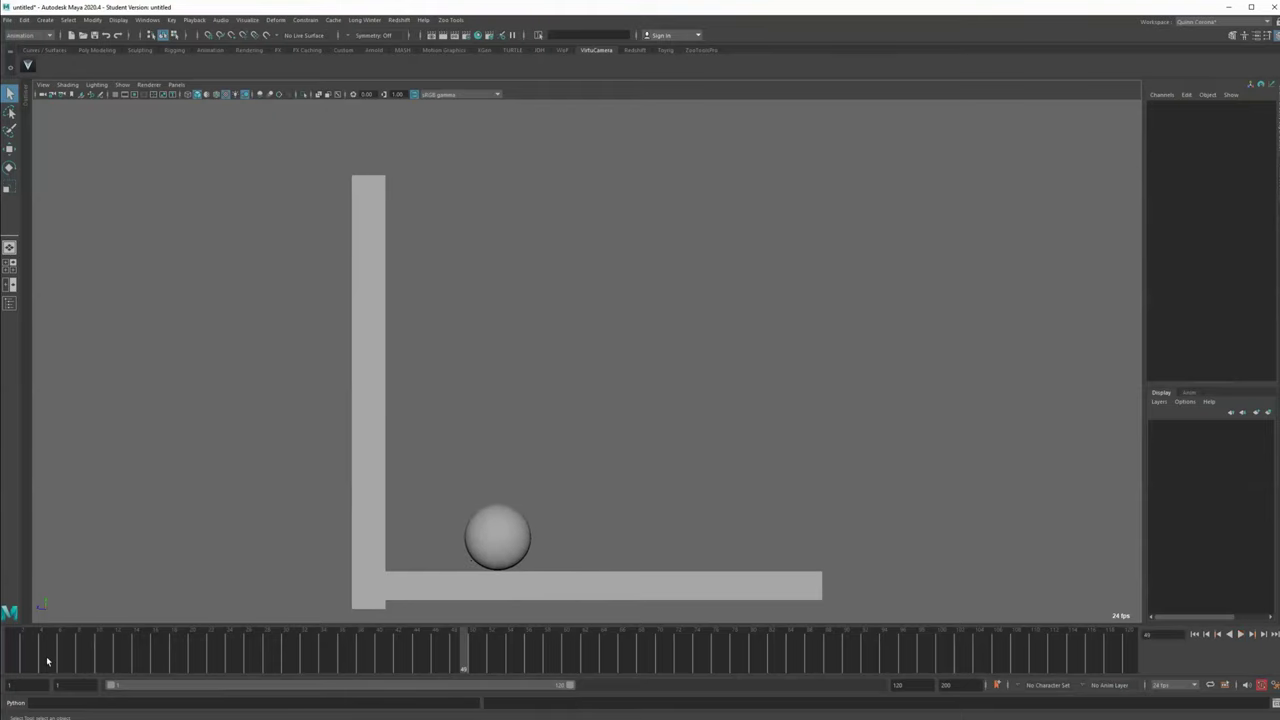
left_click(14, 658)
key("alt+v")
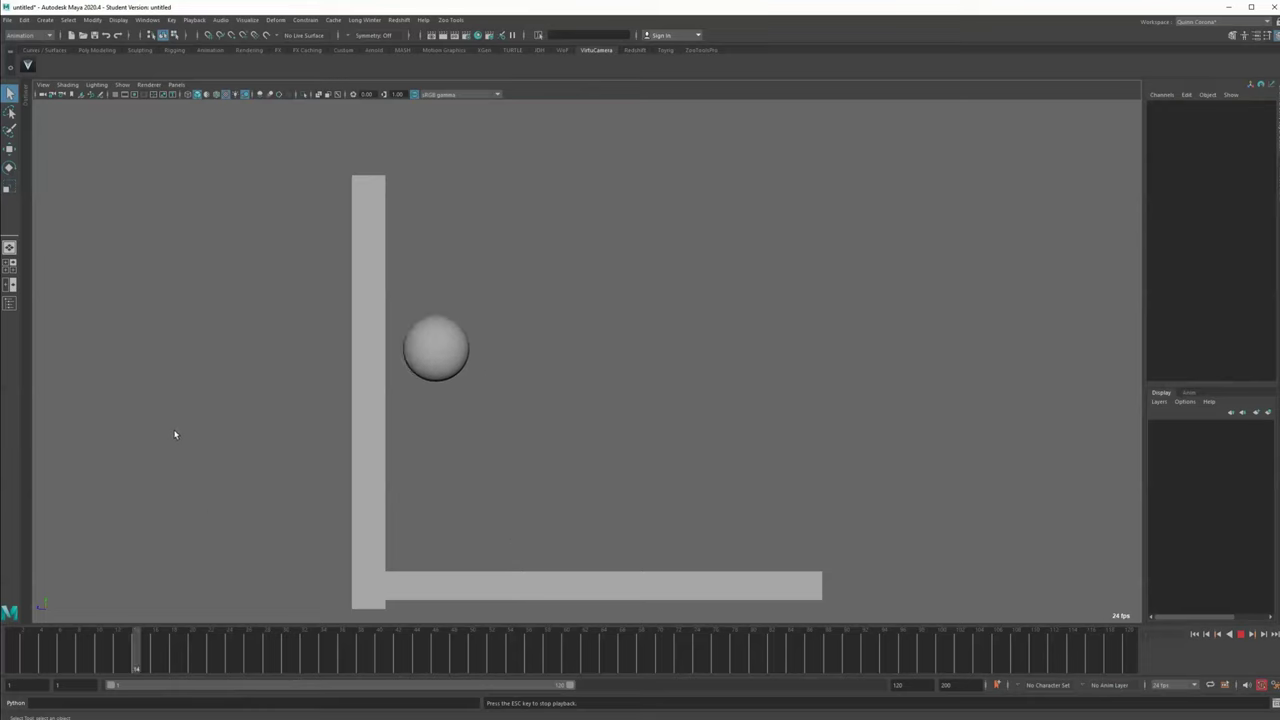
key("Escape")
left_click(40, 630)
key("alt+v")
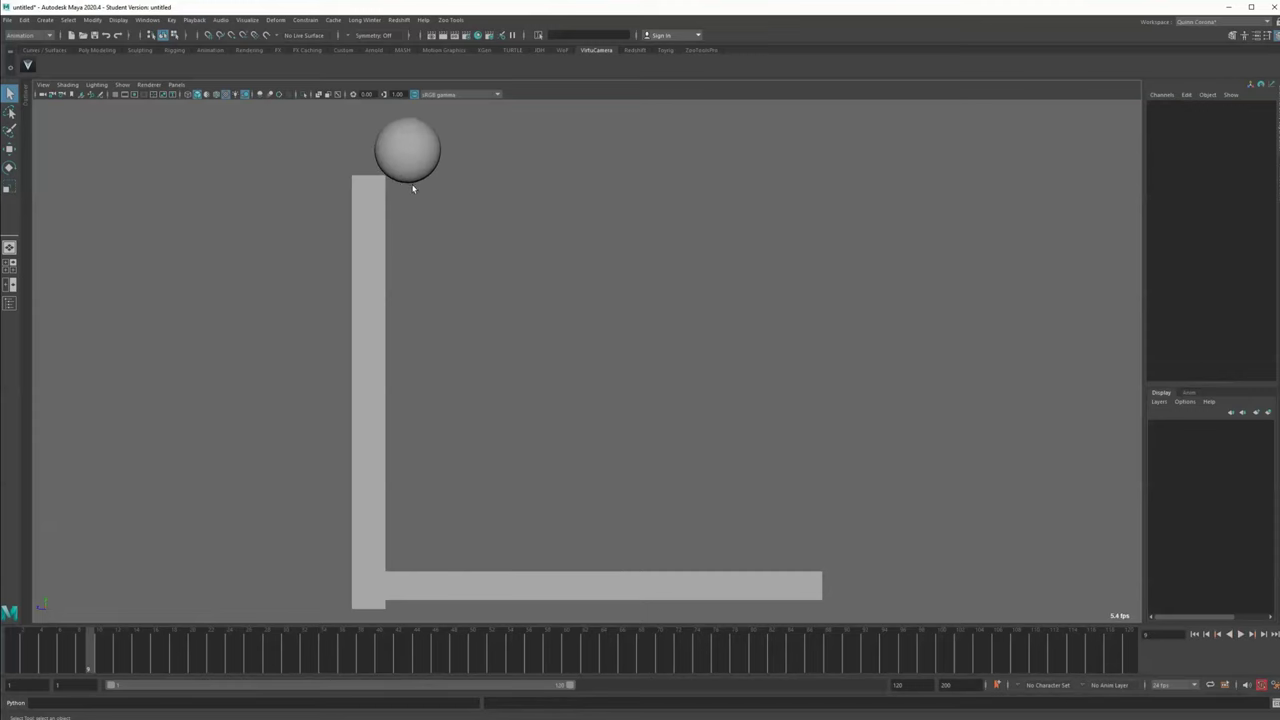
Display the sphere's Translate Z curve and step through frames 4 to 12 to examine its sideways motion at the wall's edge
key("space")
left_click(748, 120)
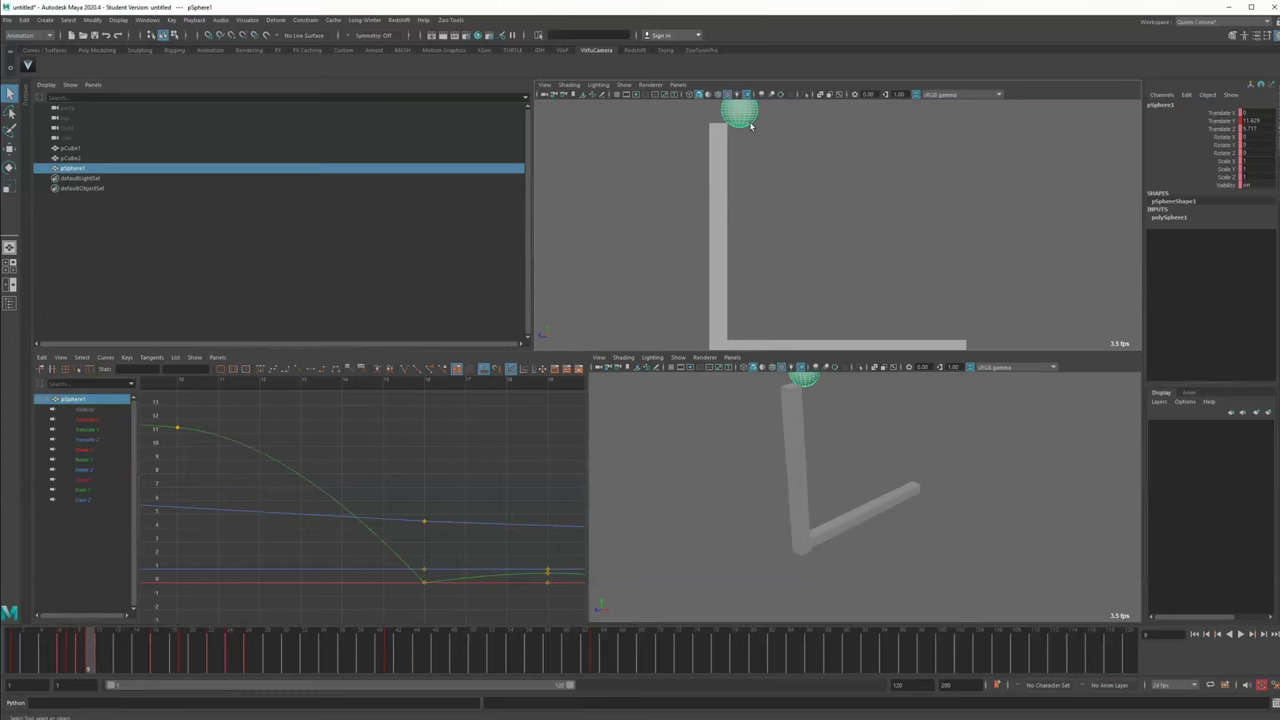
left_click(86, 440)
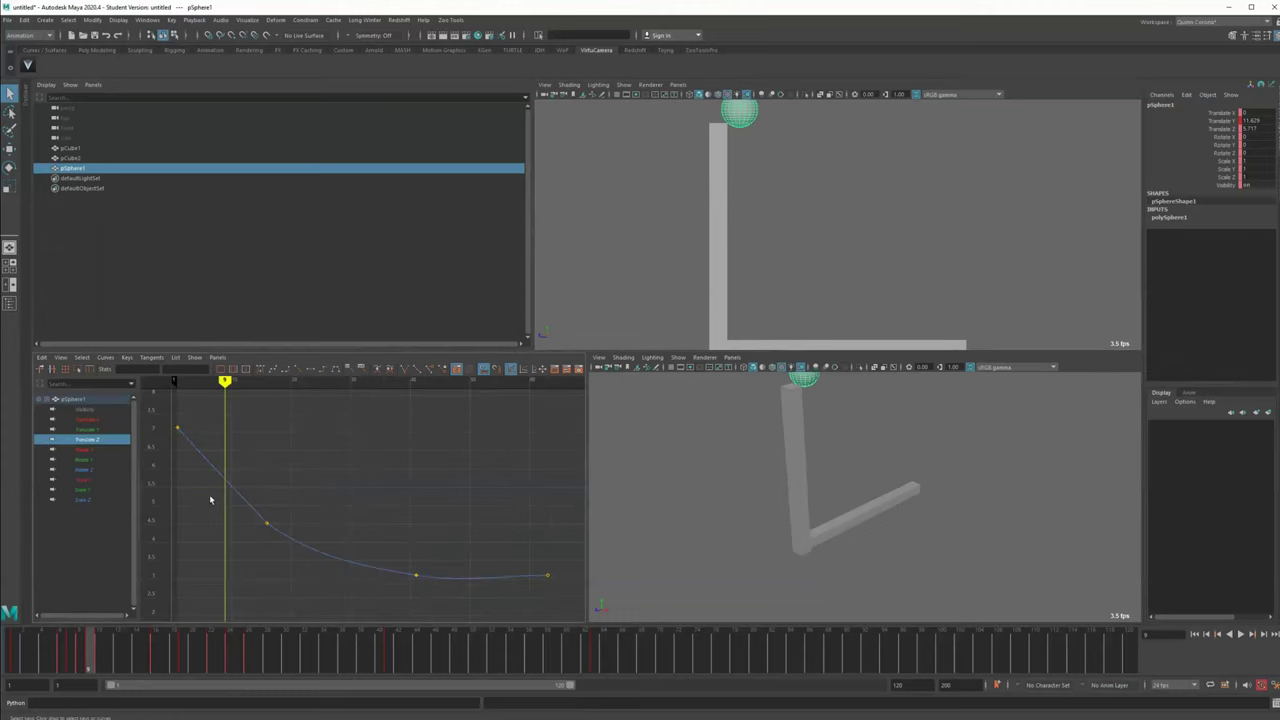
key("alt+comma")
key("alt+comma")
key("alt+comma")
key("alt+comma")
key("alt+comma")
key("alt+comma")
key("alt+comma")
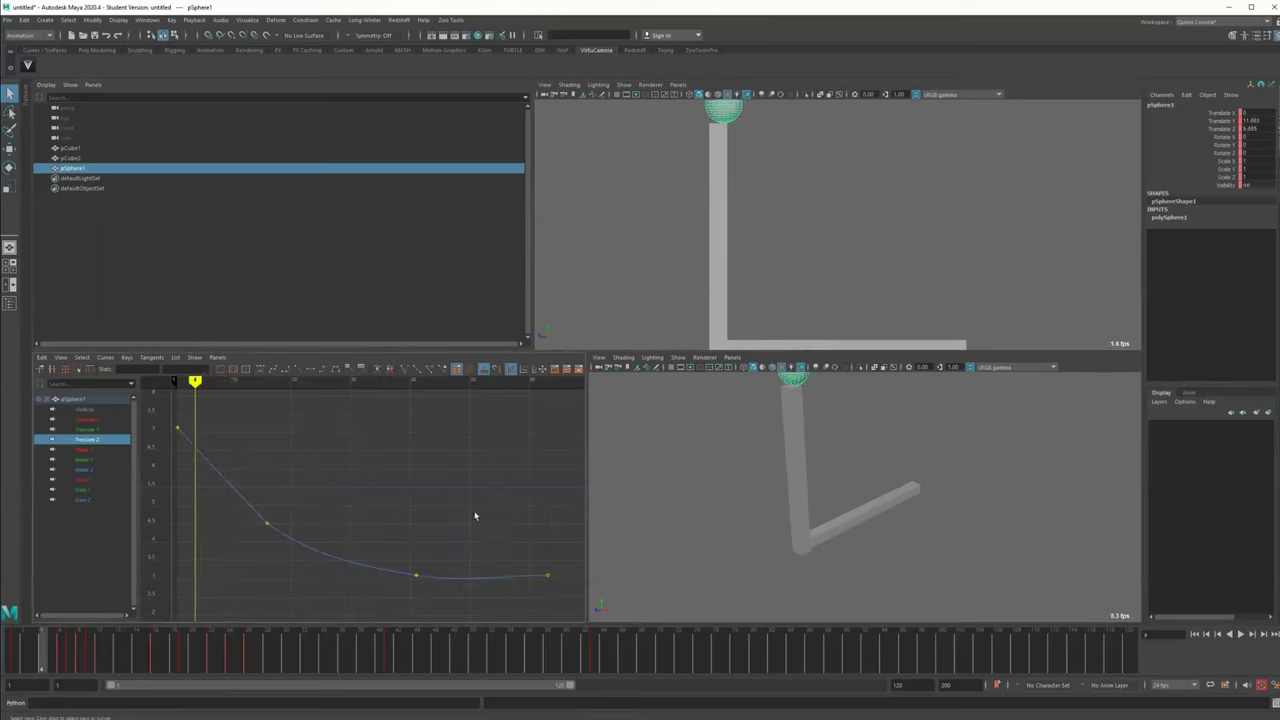
key("alt+period")
key("alt+period")
key("alt+period")
key("alt+period")
key("alt+period")
key("alt+period")
key("alt+comma")
key("alt+comma")
key("alt+period")
key("alt+period")
key("alt+period")
key("alt+period")
key("alt+period")
key("alt+period")
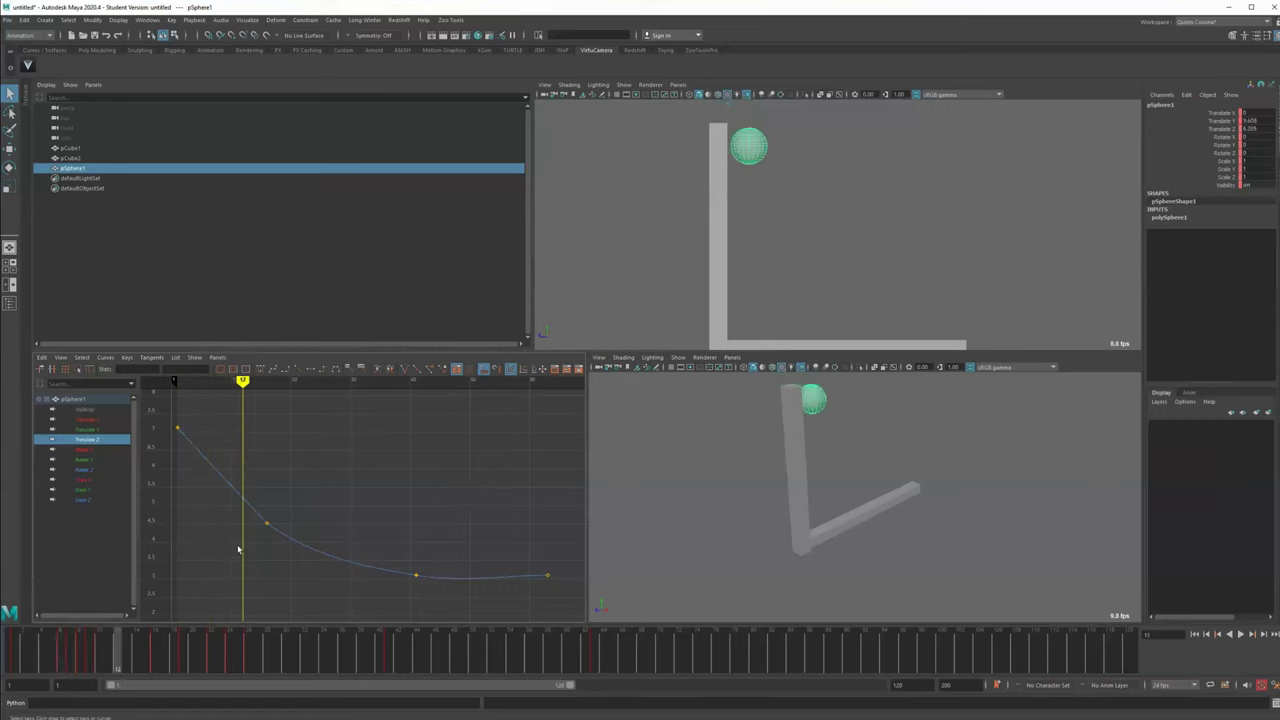
Reshape the tangents of the sphere's Translate Z keys at frames 1 and 16 into a gradual slowdown
left_click_drag(238, 549, 288, 492)
key("w")
right_click_drag(237, 522, 267, 543, "alt")
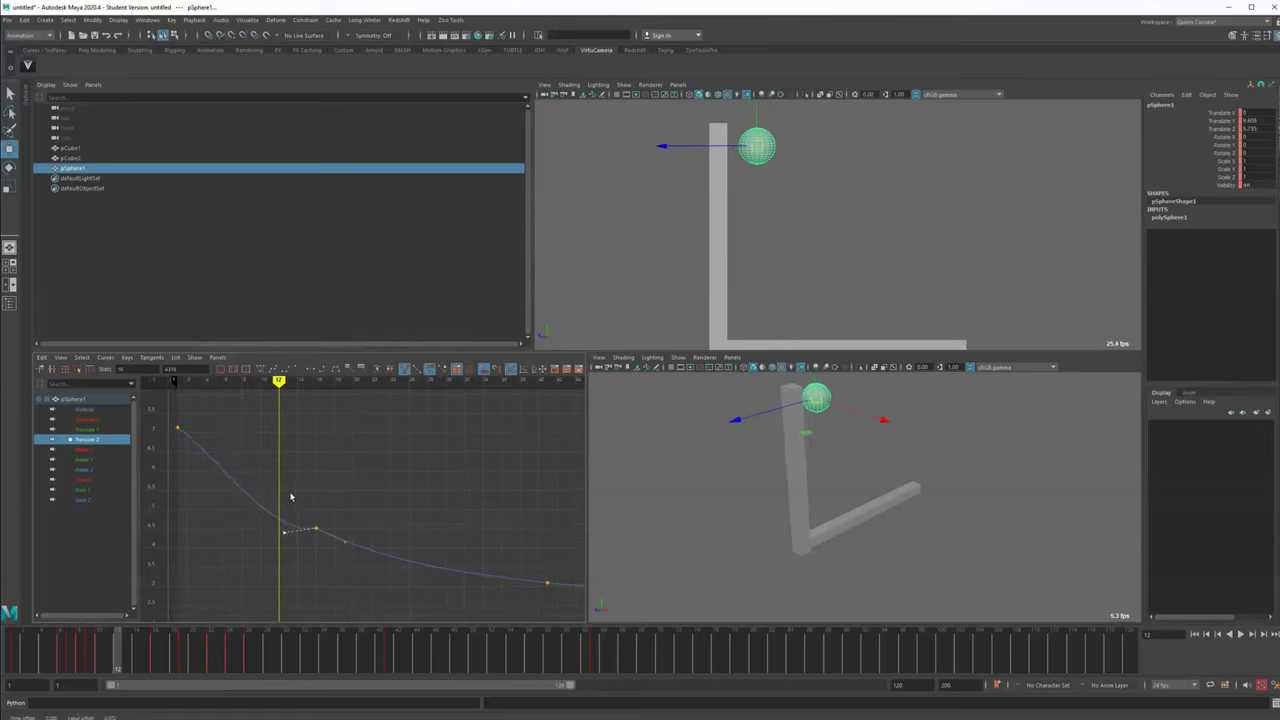
middle_click_drag(291, 497, 299, 469)
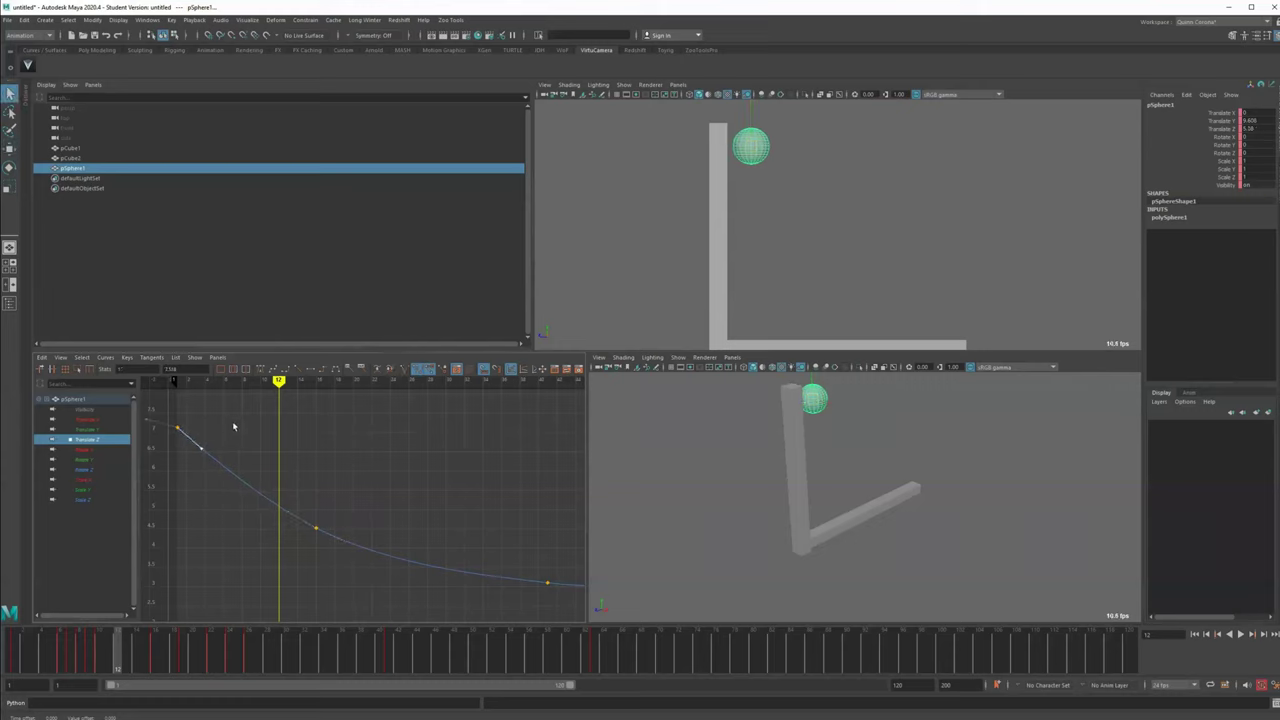
Step back and forth through the roll-off frames in the enlarged side view to check the sphere's contact with the wall
key("alt+comma")
key("alt+comma")
key("alt+comma")
key("alt+comma")
key("alt+comma")
key("alt+comma")
key("alt+period")
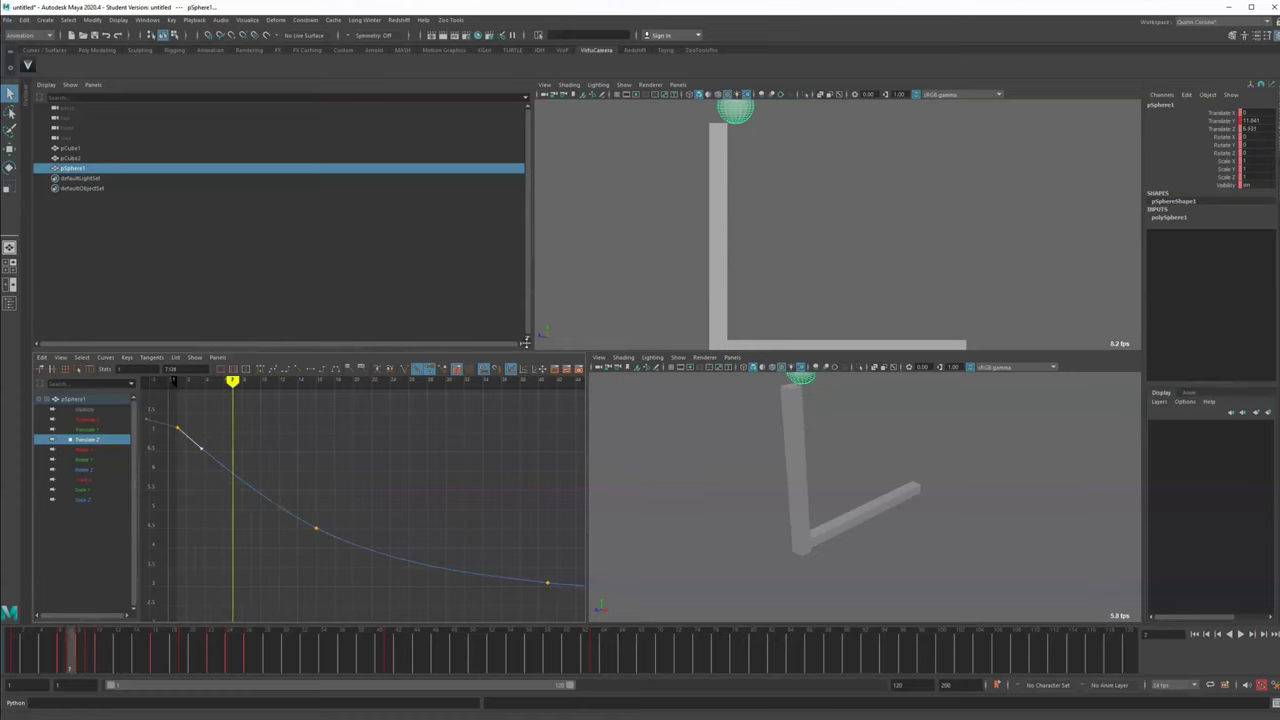
key("alt+comma")
key("space")
key("alt+comma")
key("alt+comma")
key("alt+period")
key("alt+period")
key("alt+period")
key("alt+period")
key("alt+period")
key("alt+period")
key("alt+period")
key("alt+comma")
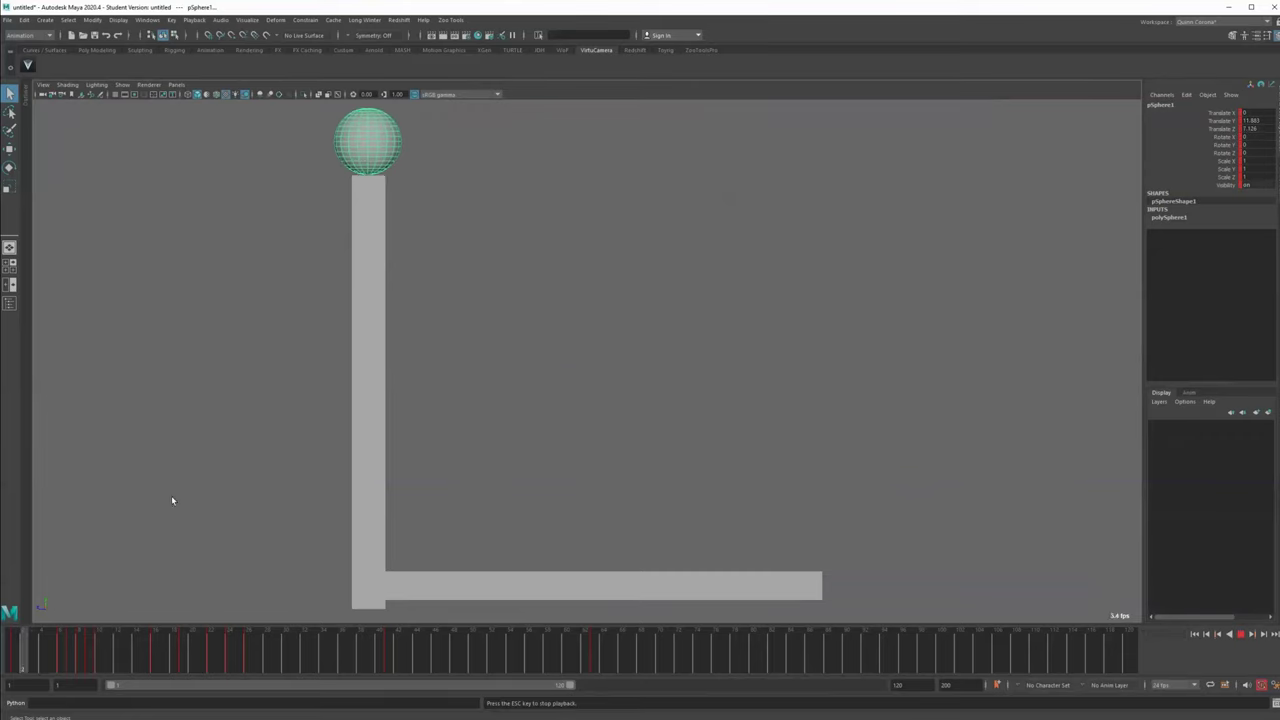
Deselect the sphere and replay the animation to check the roll-off at the wall's corner
key("Escape")
left_click(194, 303)
key("alt+v")
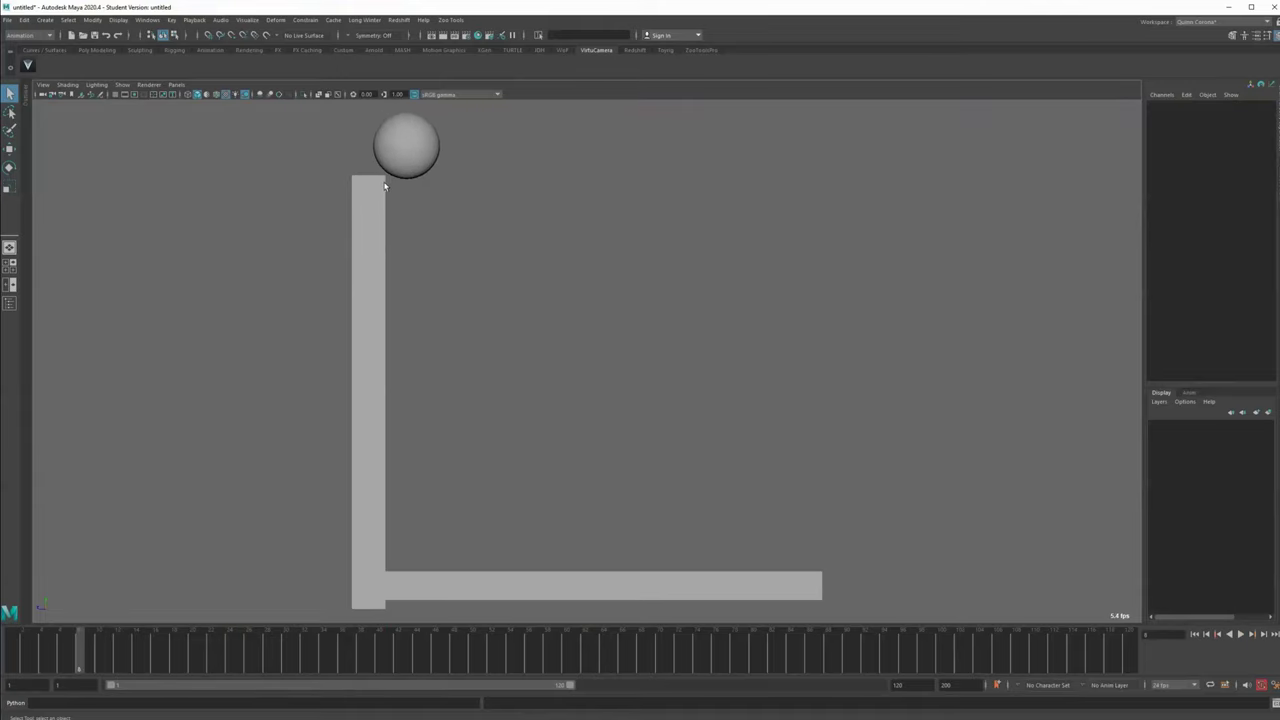
Key the sphere's Translate Y at frame 5 at about 11.88
key("space")
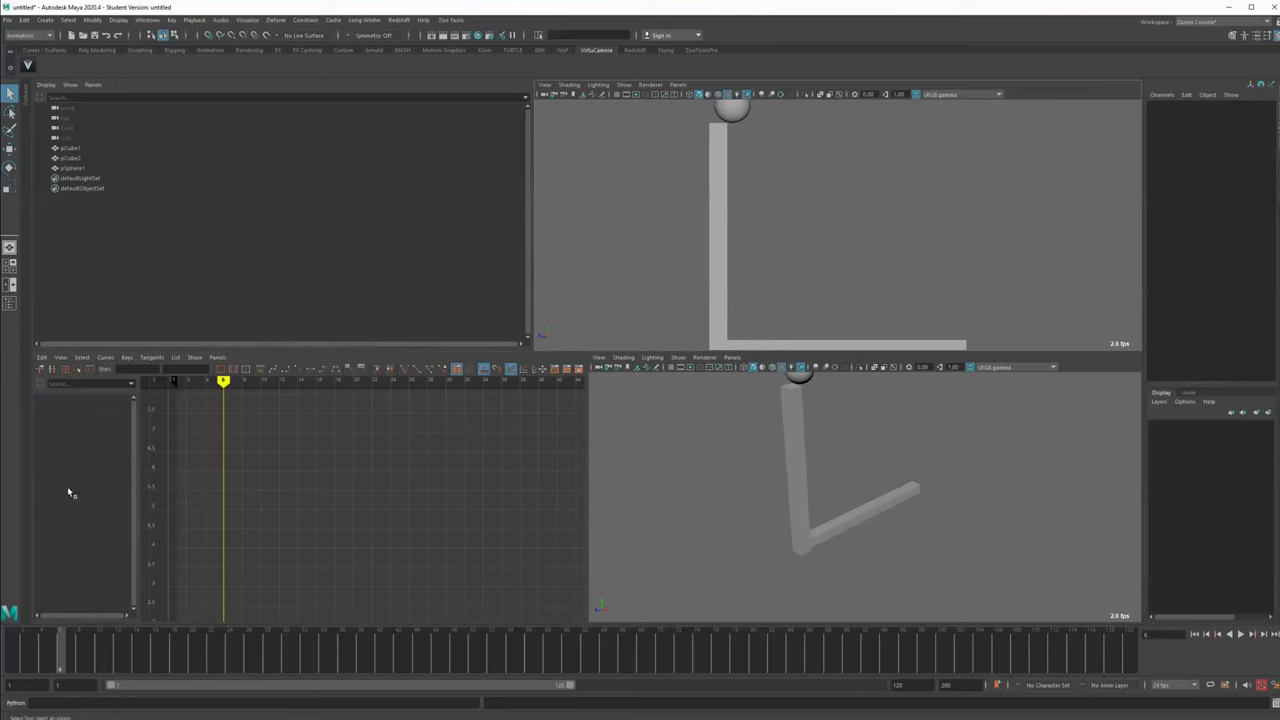
left_click(724, 110)
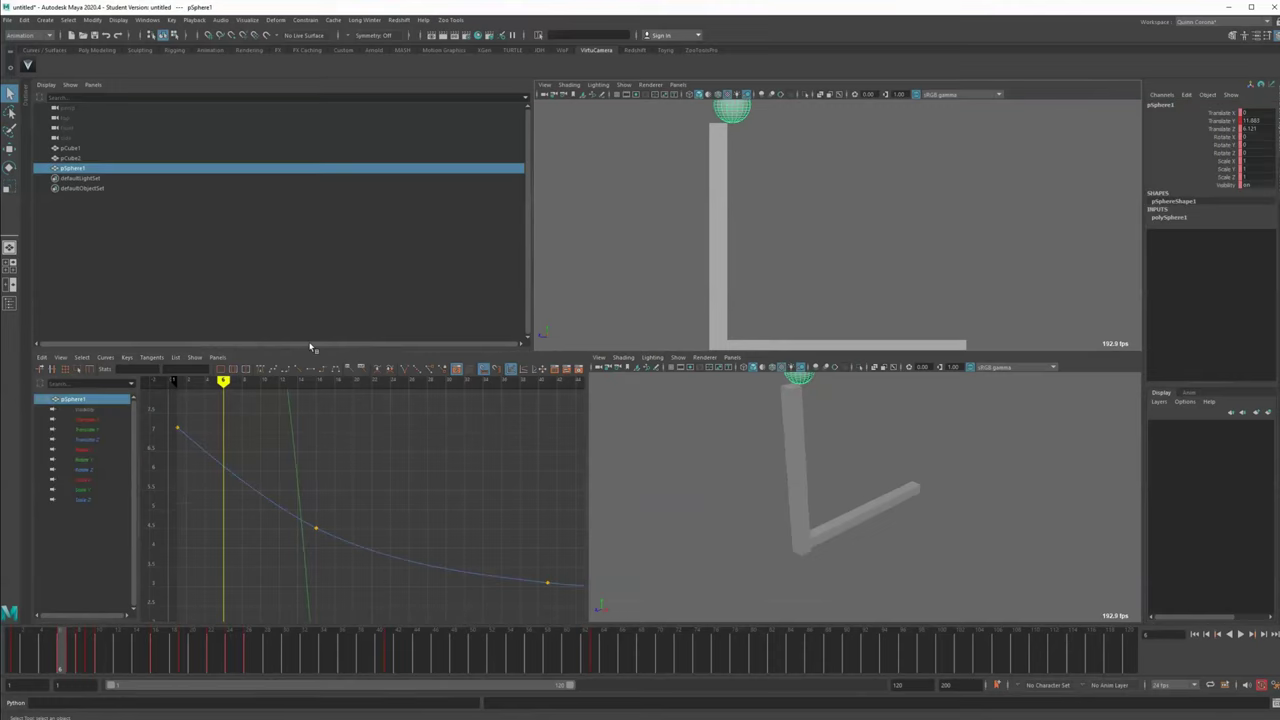
left_click(89, 429)
left_click_drag(297, 403, 299, 402)
right_click_drag(300, 420, 366, 517, "alt+shift")
middle_click_drag(366, 562, 390, 586, "alt")
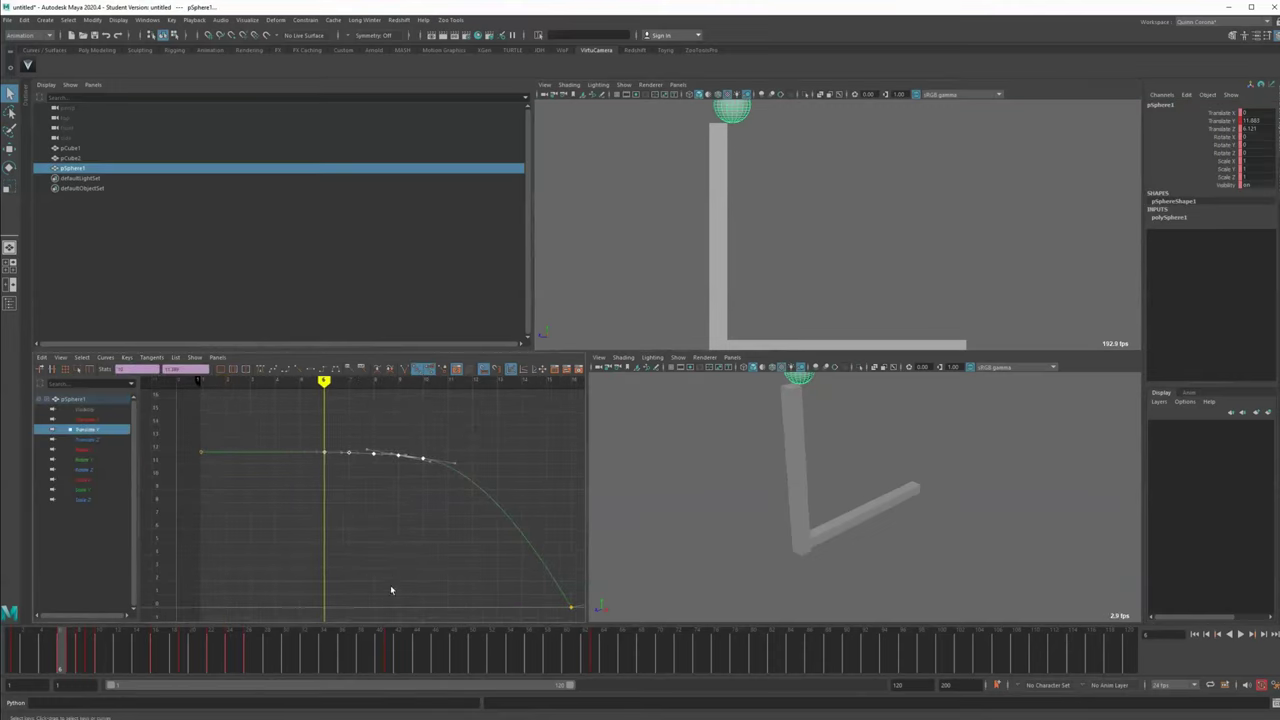
key("alt+comma")
left_click(1222, 120)
key("f")
middle_click_drag(875, 252, 901, 271, "alt")
right_click_drag(901, 271, 945, 288, "alt")
middle_click_drag(945, 288, 905, 228, "alt")
right_click_drag(905, 228, 920, 235, "alt")
Adjust the sphere's Translate Y keys at frames 6, 7 and 8 to about 11.87, 11.81 and 11.75
key("alt+period")
key("alt+comma")
key("alt+period")
right_click_drag(327, 490, 500, 498, "alt+shift")
middle_click_drag(500, 498, 403, 474, "alt")
middle_click_drag(301, 447, 399, 529, "alt")
left_click(326, 470)
key("f")
right_click_drag(395, 564, 369, 551, "alt")
middle_click_drag(358, 533, 306, 491, "alt")
key("alt+period")
middle_click_drag(367, 525, 305, 484, "alt")
middle_click_drag(373, 452, 377, 488)
key("alt+period")
middle_click_drag(374, 540, 328, 465, "alt")
scroll(415, 505, "down", 3)
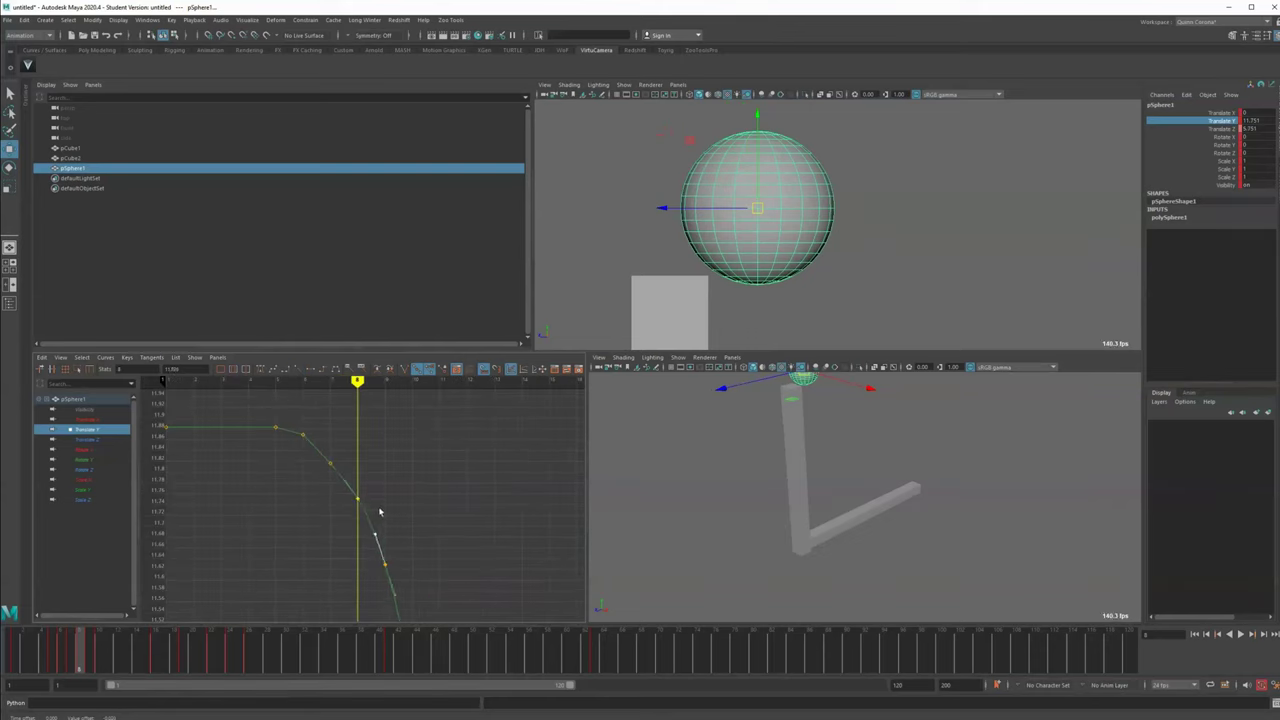
Smooth the Translate Y tangents at frame 9 and step to frame 11 to check the sphere's clearance from the wall
key("period")
key("f")
key("f")
key("period")
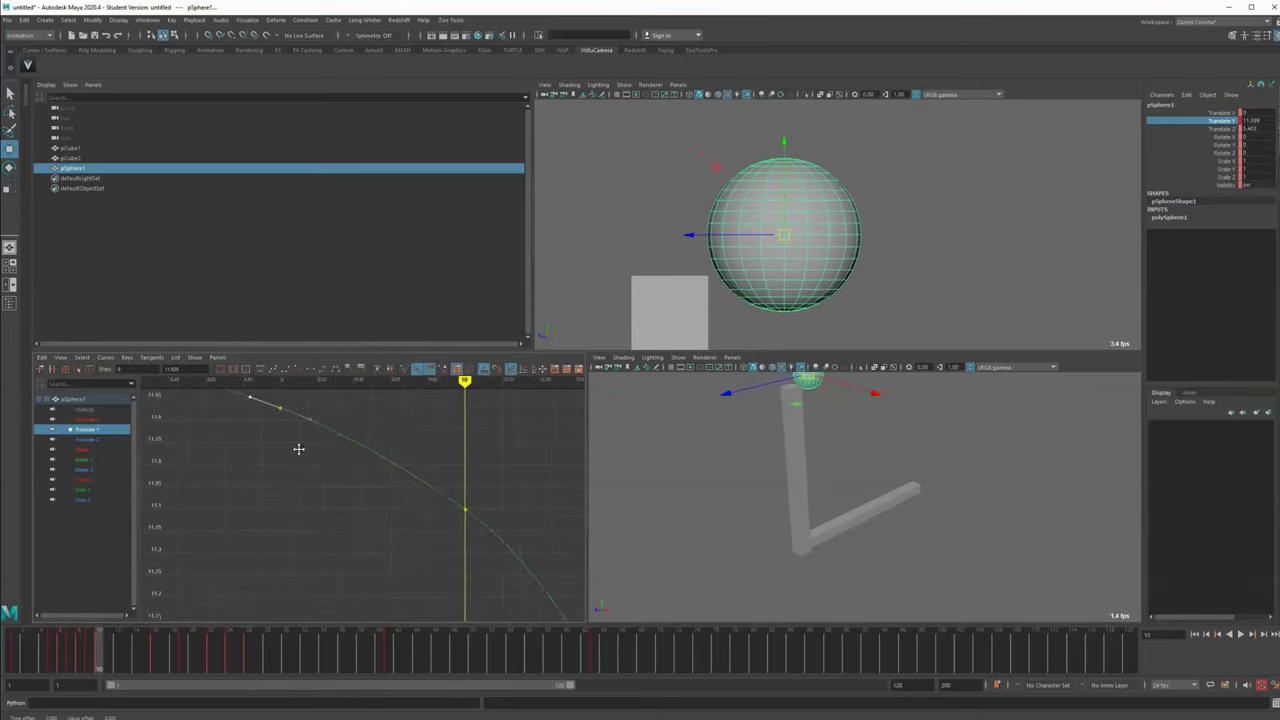
key("period")
key("f")
Shape the Translate Y tangents of the small bounce between frames 22 and 26 into a rounded arc
right_click_drag(379, 522, 323, 582, "alt")
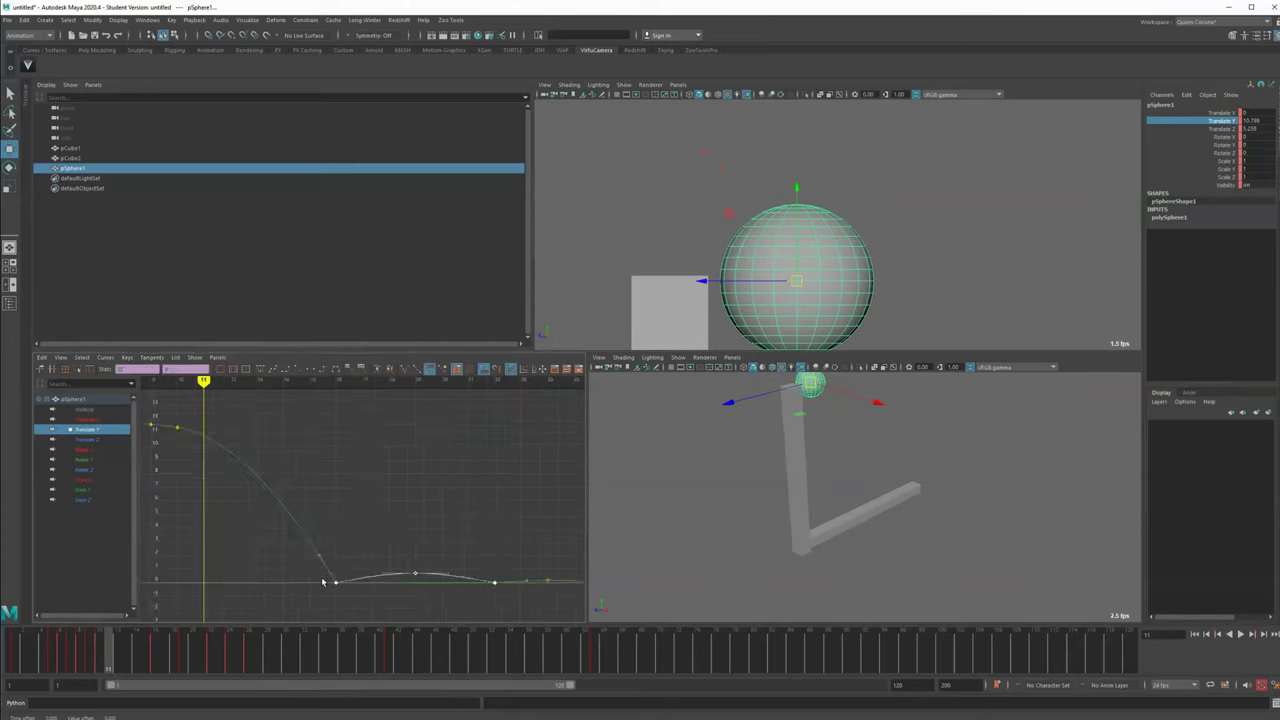
key("space")
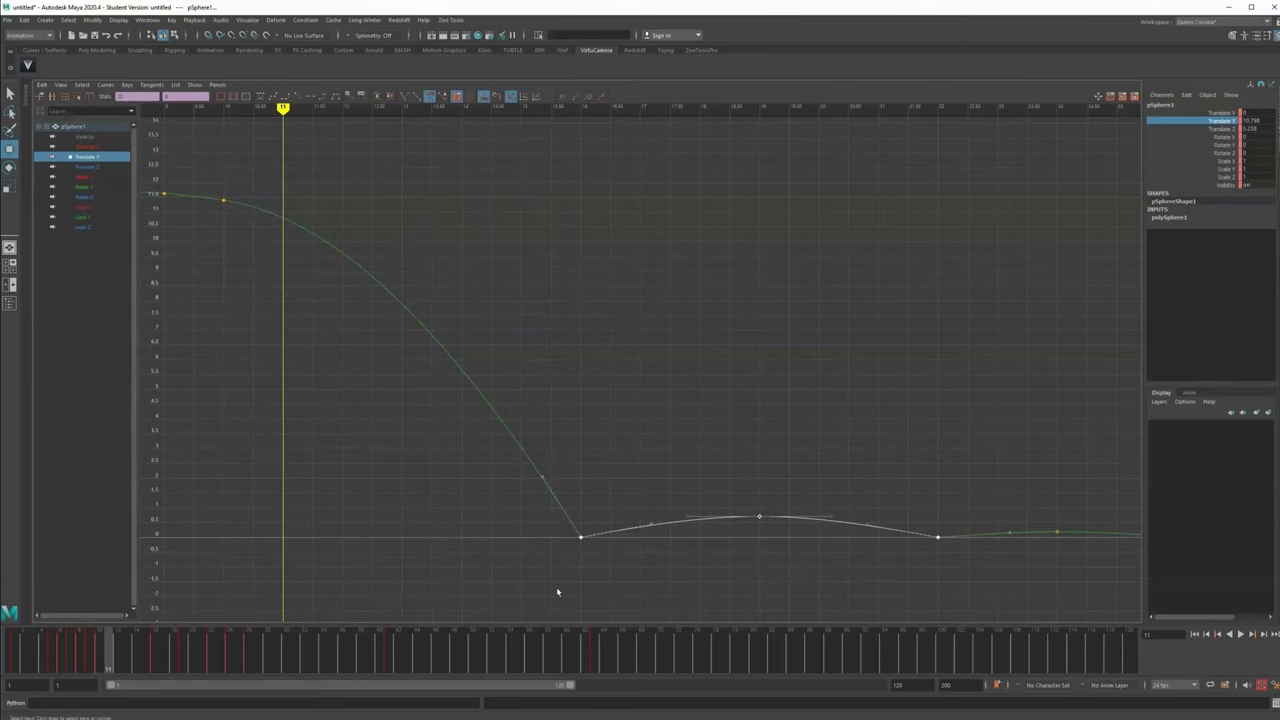
left_click_drag(558, 592, 614, 508)
key("f")
middle_click_drag(597, 512, 272, 463, "alt")
left_click_drag(652, 545, 765, 425)
key("f")
right_click_drag(599, 475, 529, 462, "alt")
middle_click_drag(529, 462, 420, 454, "alt")
left_click_drag(370, 421, 789, 386)
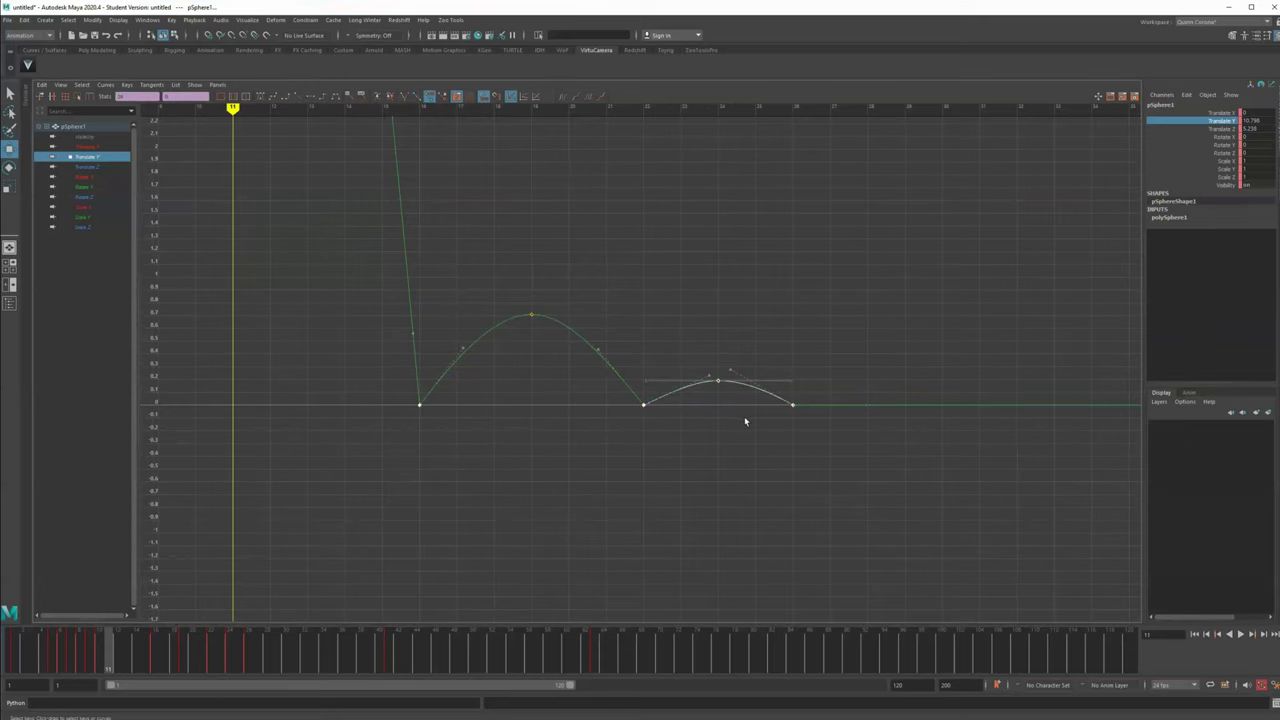
Play the animation from frame 1 with the whole wall and floor framed in the side view
key("space")
key("space")
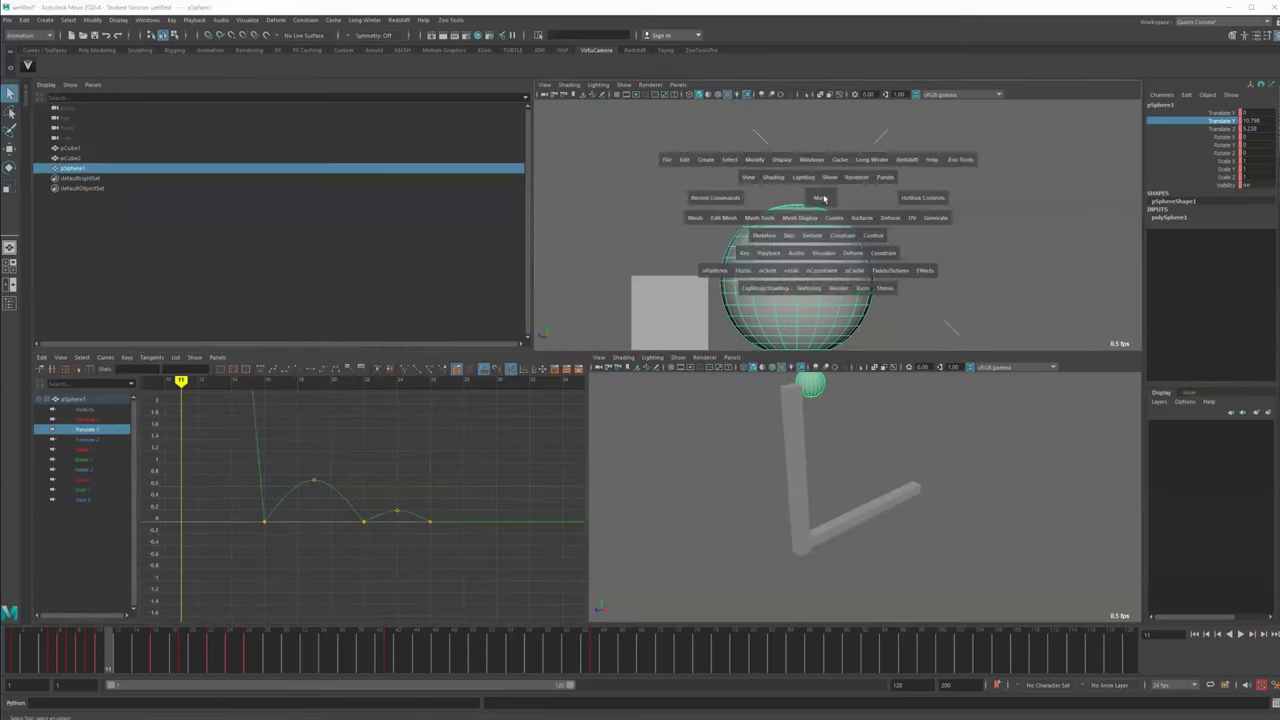
key("a")
left_click(193, 589)
left_click(11, 650)
key("alt+v")
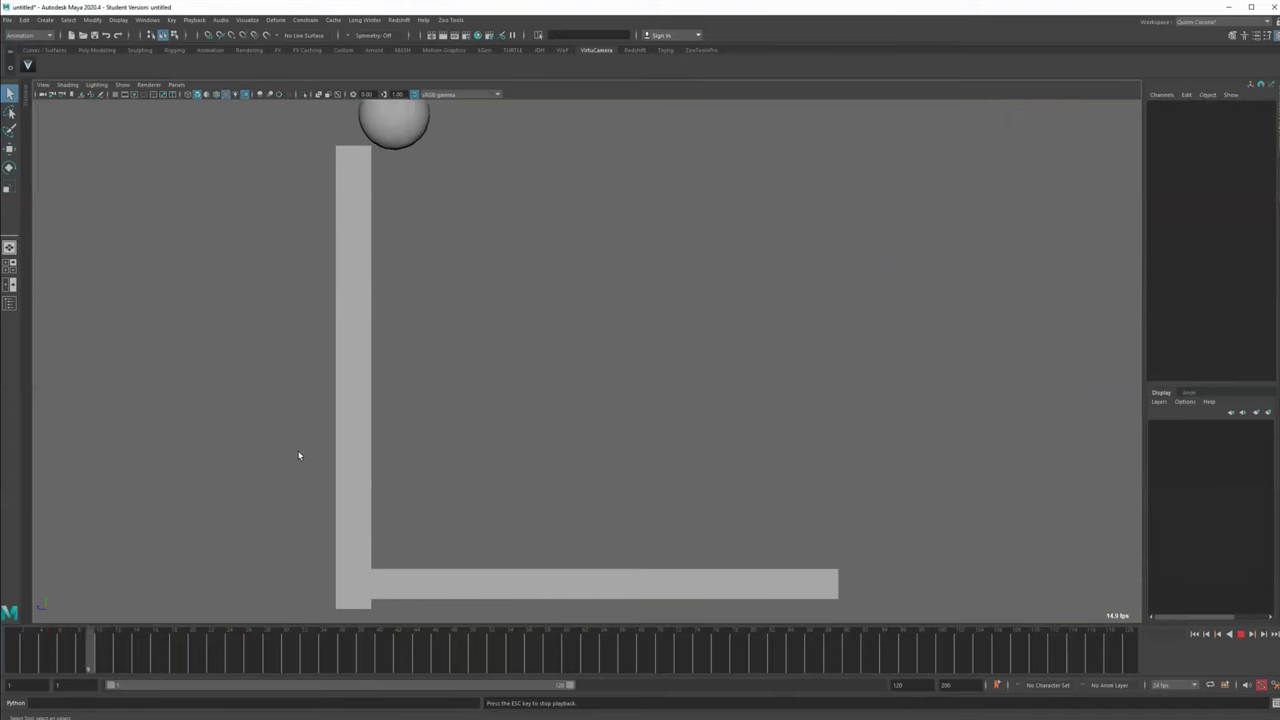
left_click_drag(310, 416, 240, 390, "alt")
right_click_drag(240, 390, 172, 374, "alt")
middle_click_drag(280, 367, 280, 391, "alt")
middle_click_drag(322, 444, 337, 441, "alt")
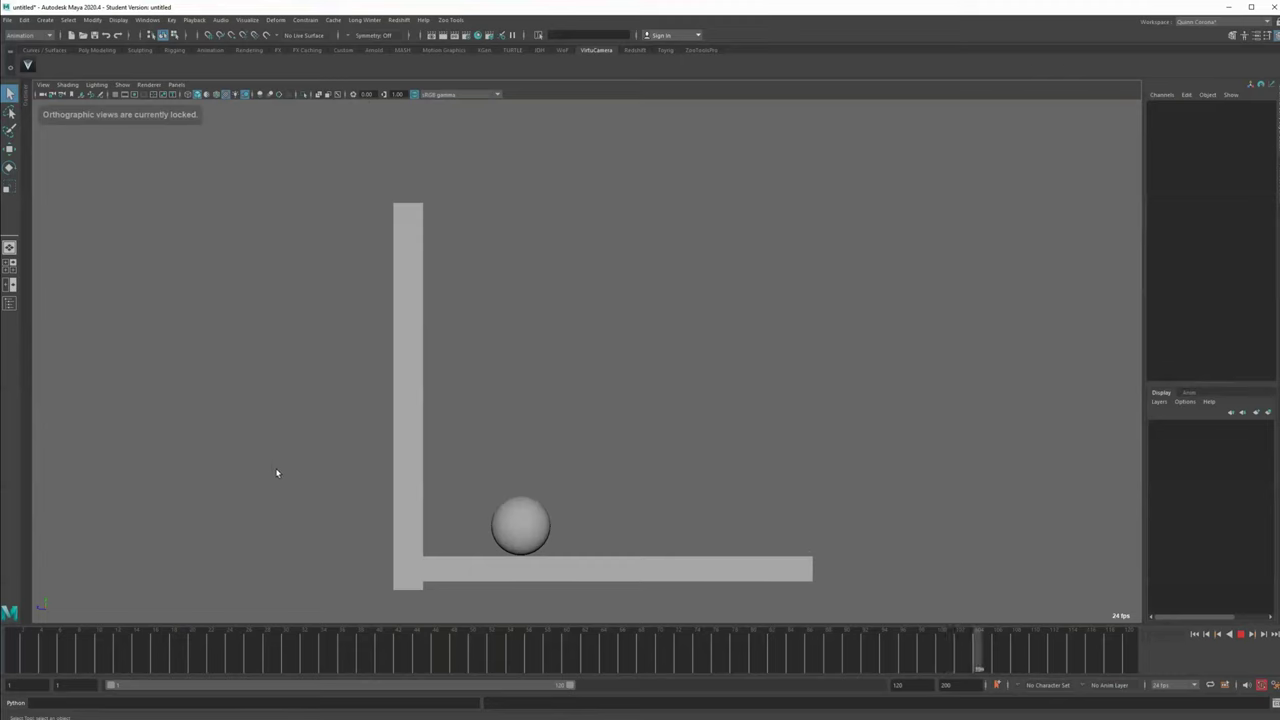
Shorten the playback range so it ends at frame 71
left_click_drag(196, 668, 520, 647)
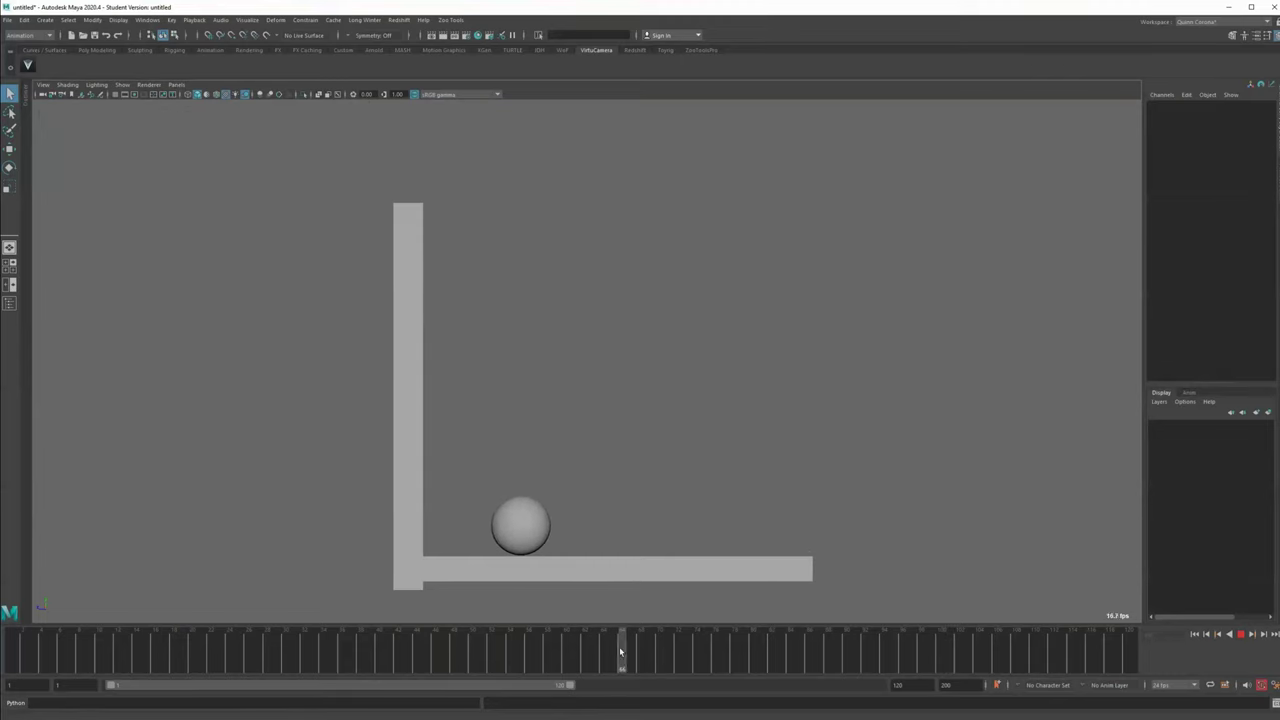
left_click_drag(571, 687, 396, 677)
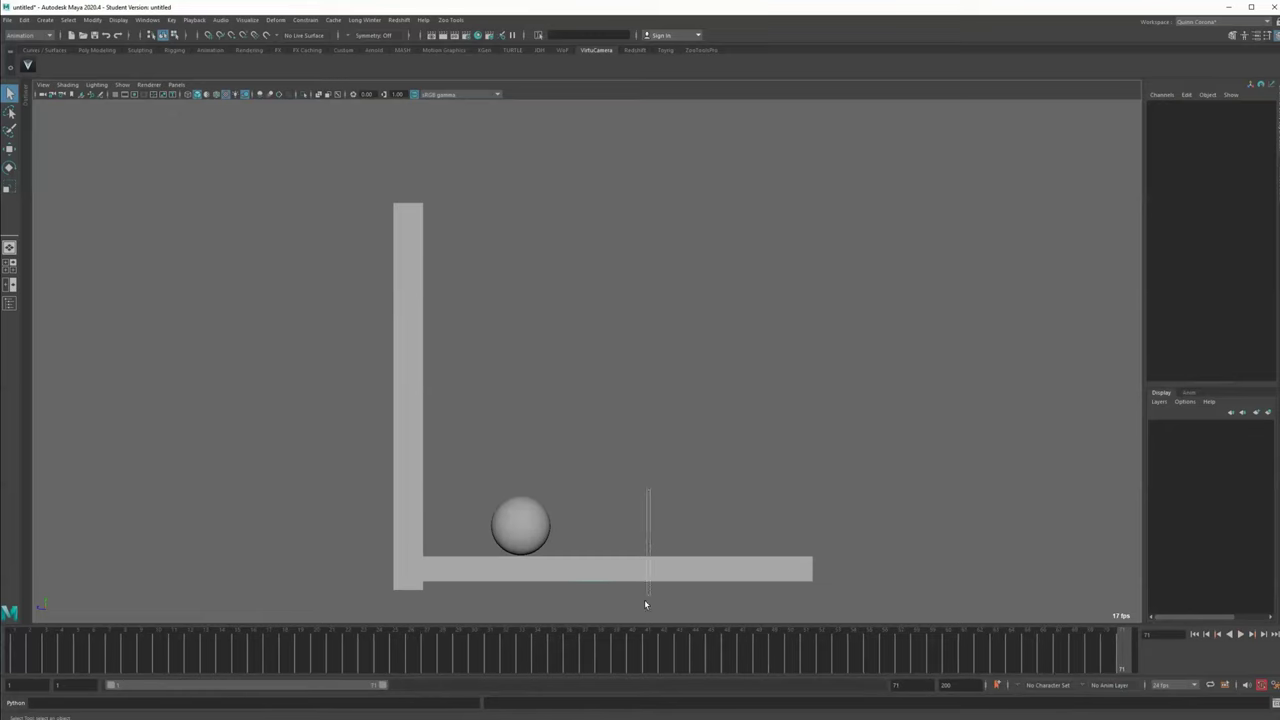
Scale the floor block shorter along Z and move it against the wall's base, ending just past the sphere's resting place
left_click(646, 578)
key("r")
left_click_drag(517, 568, 412, 582)
key("w")
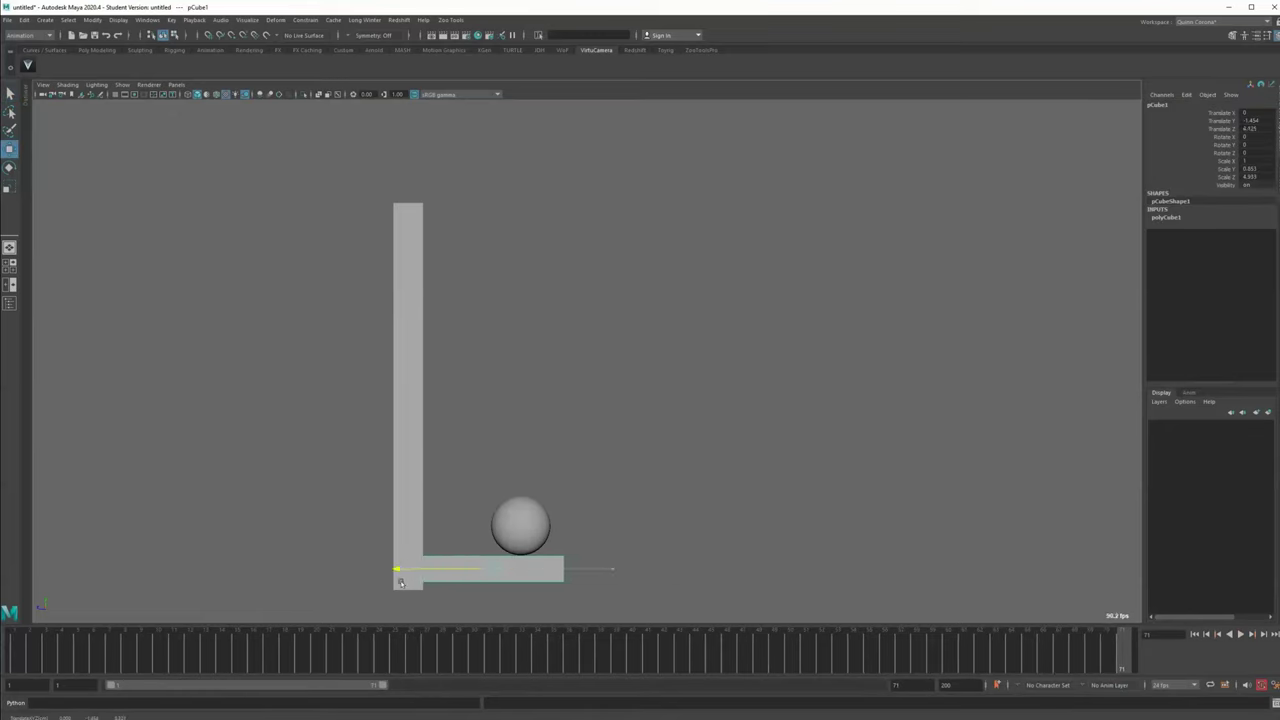
left_click(149, 583)
Replay the shortened range and check the bounce with the sphere's Translate Y curve displayed
key("alt+v")
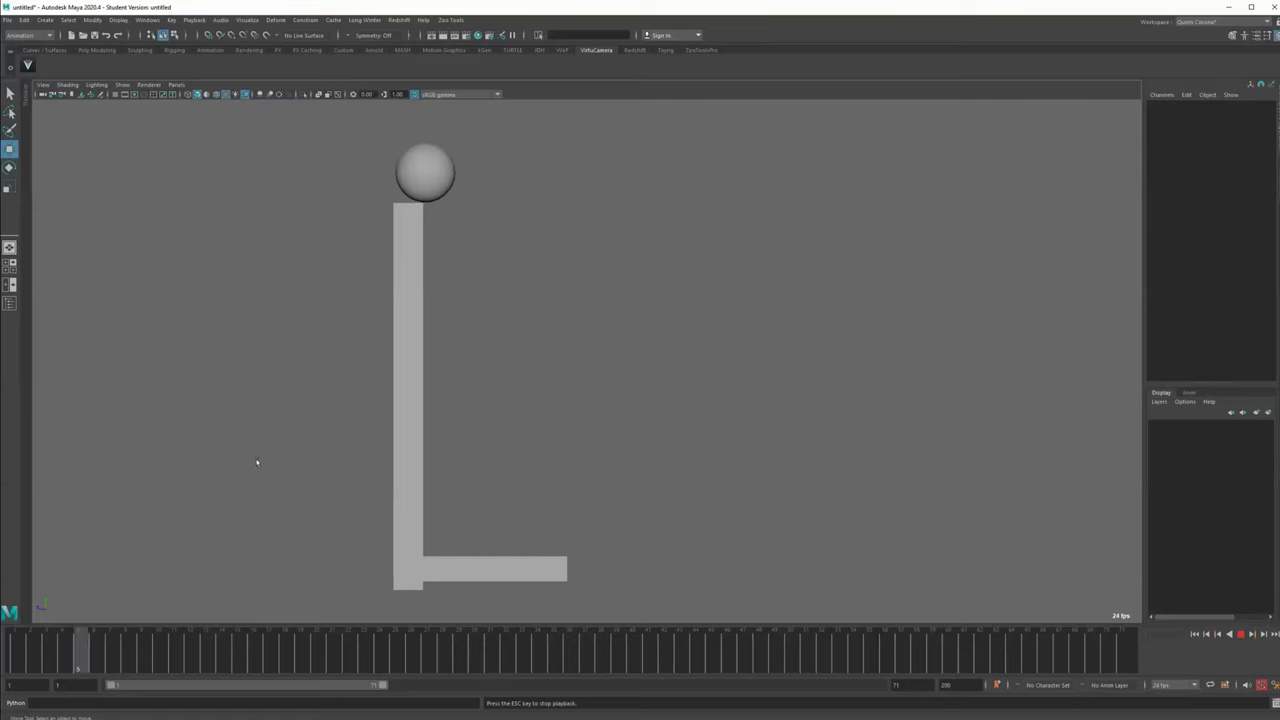
key("Escape")
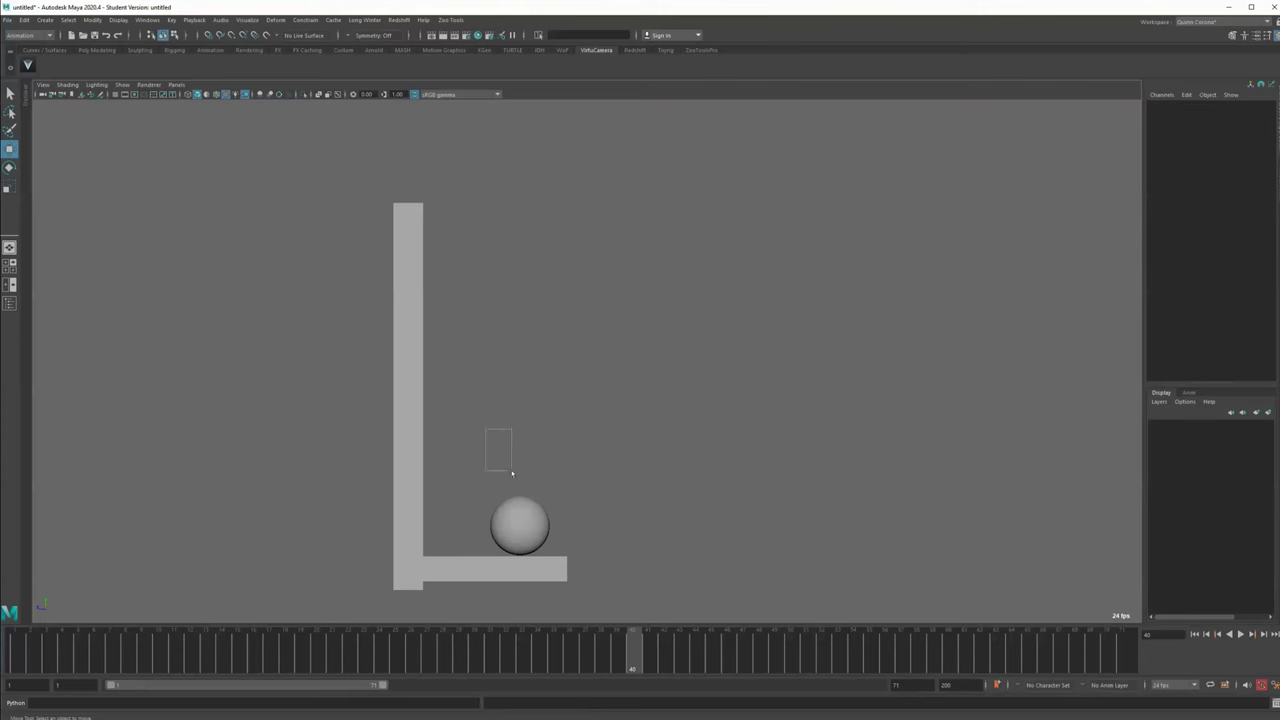
left_click_drag(512, 473, 528, 526)
key("space")
left_click(88, 431)
key("f")
key("alt+v")
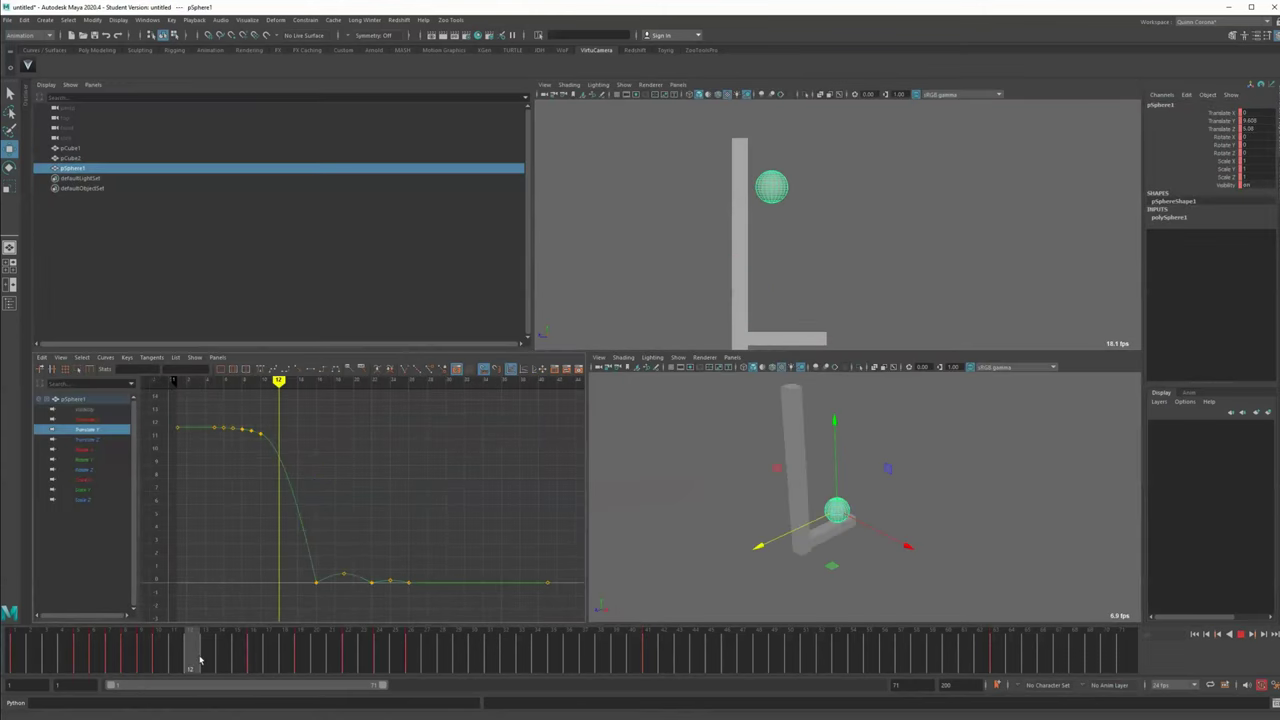
key("Escape")
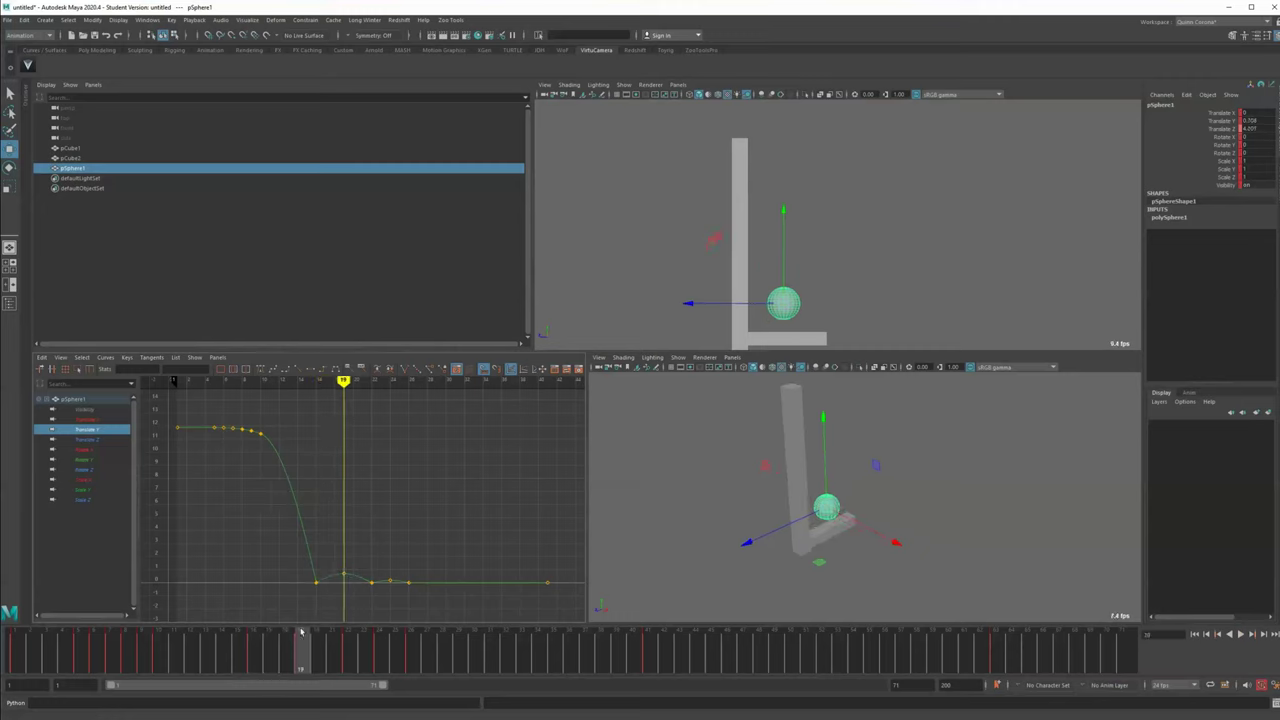
Lower the sphere's Translate Y bounce peaks to about 0.42 at frame 19 and 0.07 at frame 24
left_click_drag(410, 554, 420, 551)
key("f")
left_click_drag(266, 590, 302, 546)
key("f")
scroll(350, 510, "down", 5)
scroll(340, 516, "up", 1)
middle_click_drag(373, 455, 378, 473)
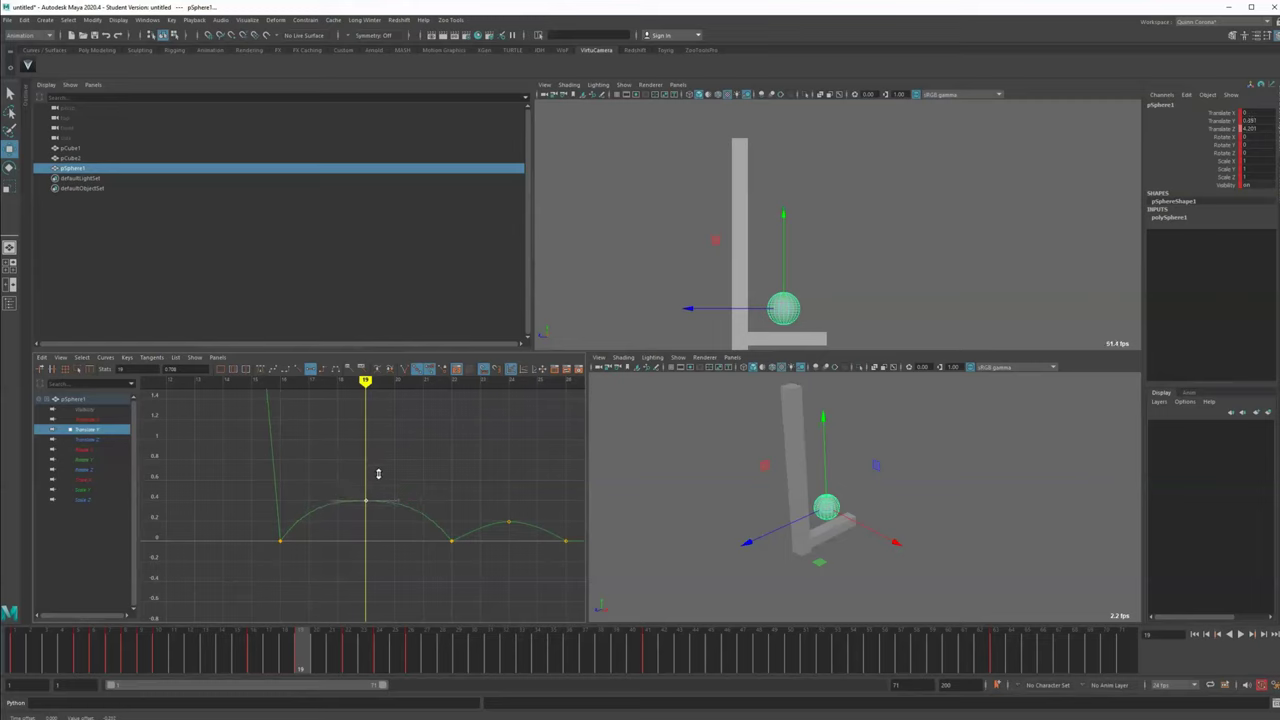
middle_click_drag(394, 554, 225, 531, "alt")
mouse_move(225, 535)
left_mouse_down()
mouse_move(283, 566)
mouse_move(326, 540)
mouse_move(320, 509)
left_mouse_up()
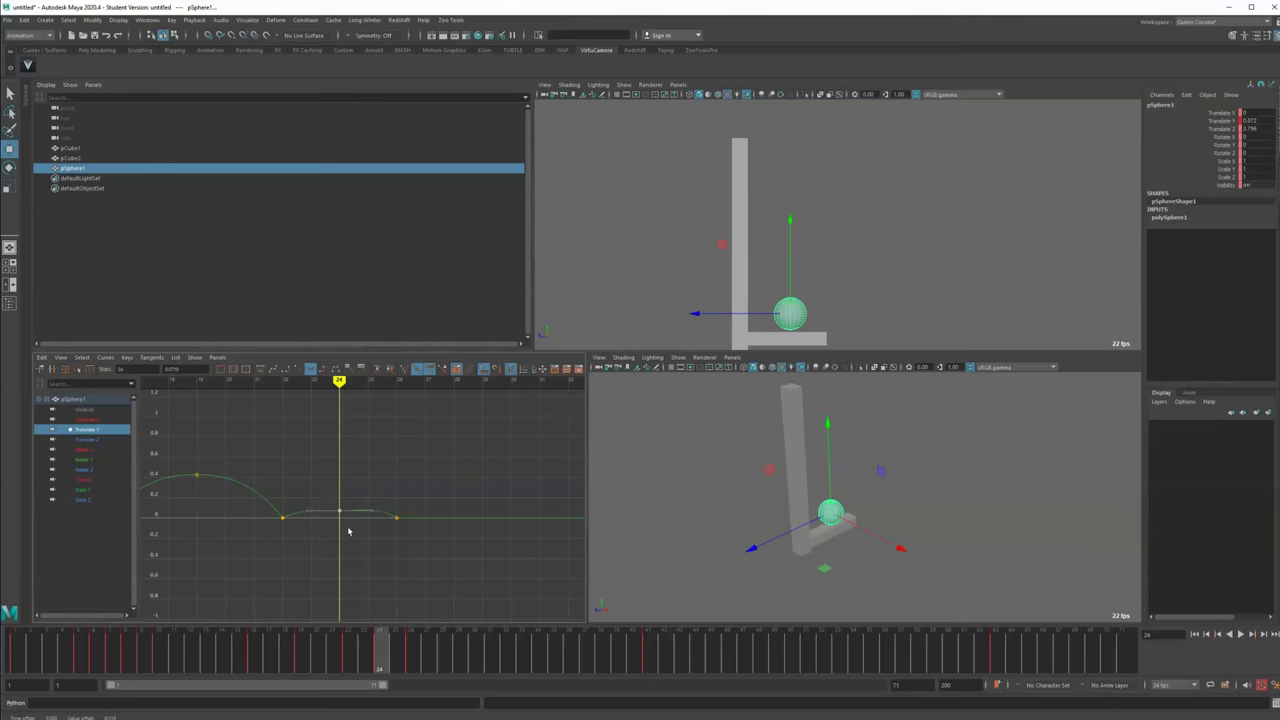
Steepen the Translate Y tangents at the frame 22 floor contact to round the lowered bounces, and review the curve
left_click_drag(434, 529, 430, 514)
key("f")
key("space")
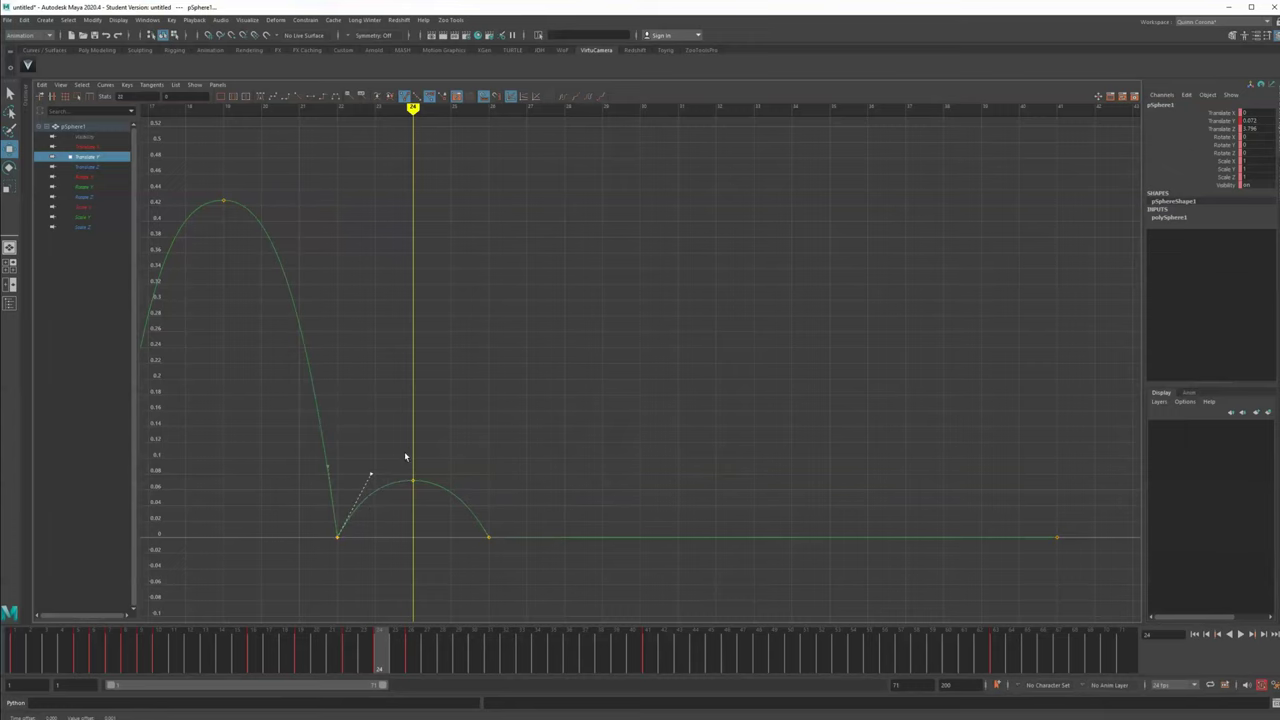
middle_click_drag(364, 344, 610, 364, "alt")
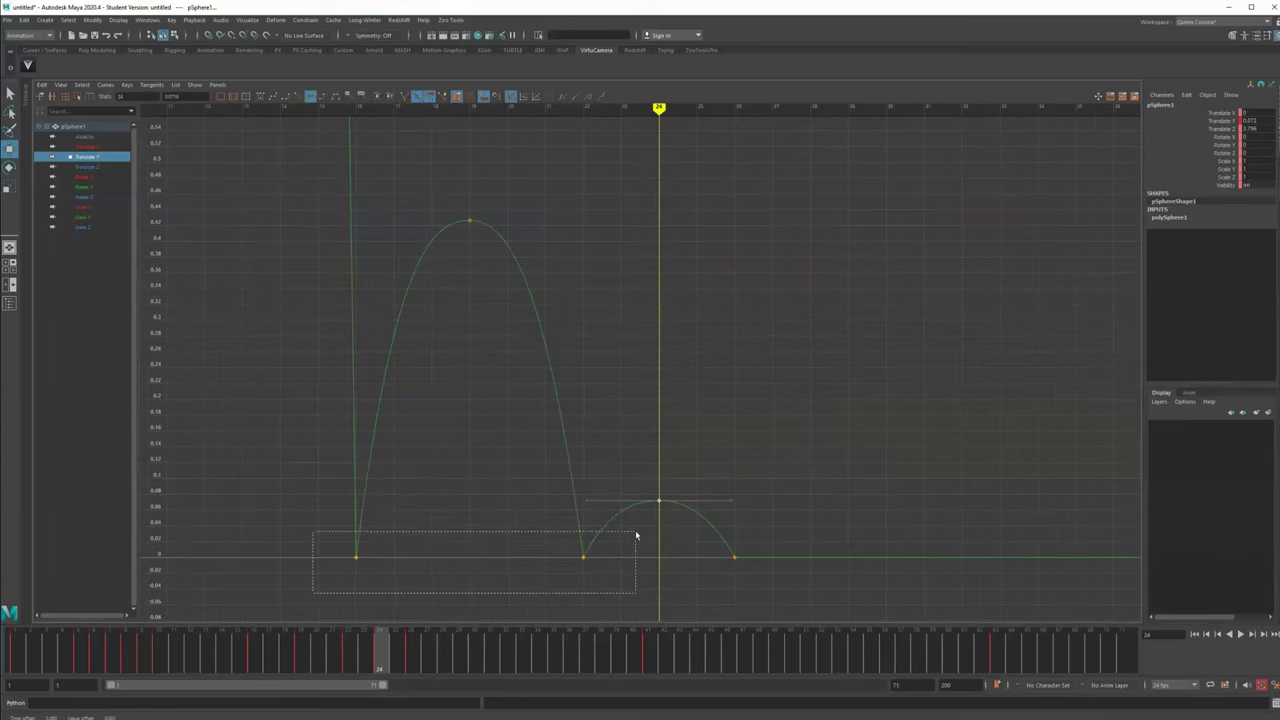
left_click_drag(636, 536, 636, 537)
key("f")
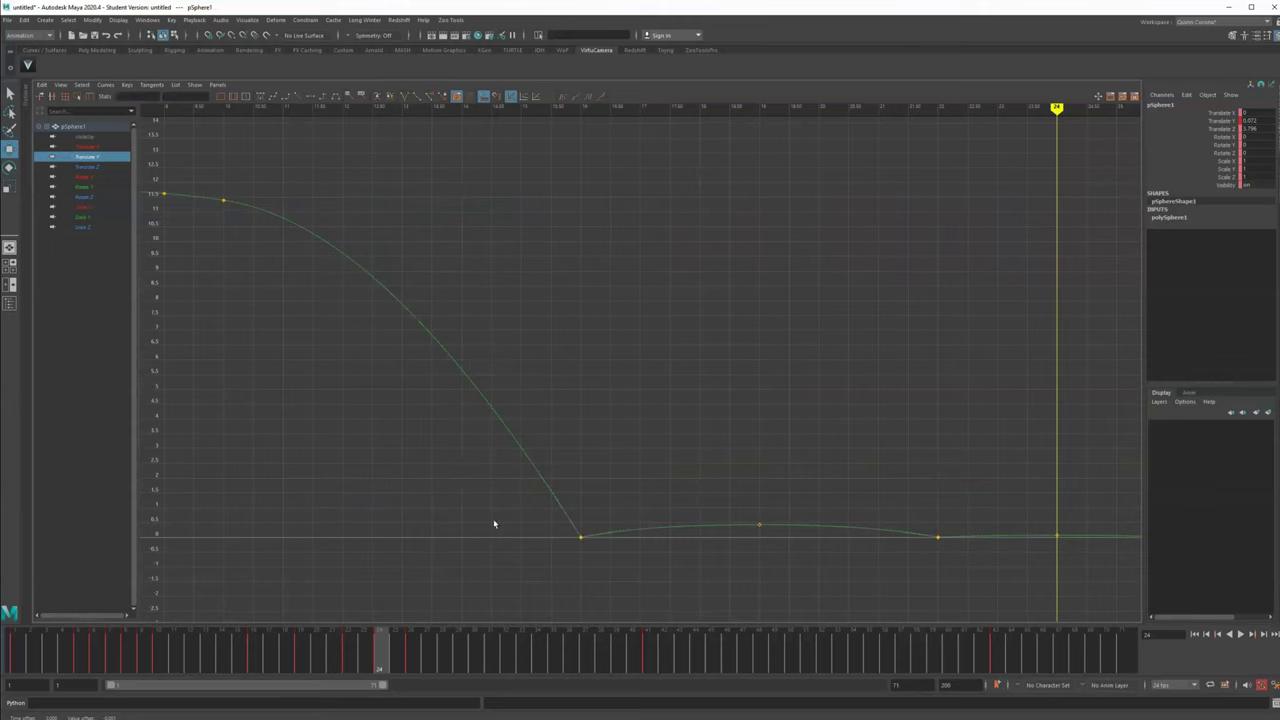
Replay the animation in the side view and scrub through the fall and first bounce
key("space")
key("space")
left_click(256, 447)
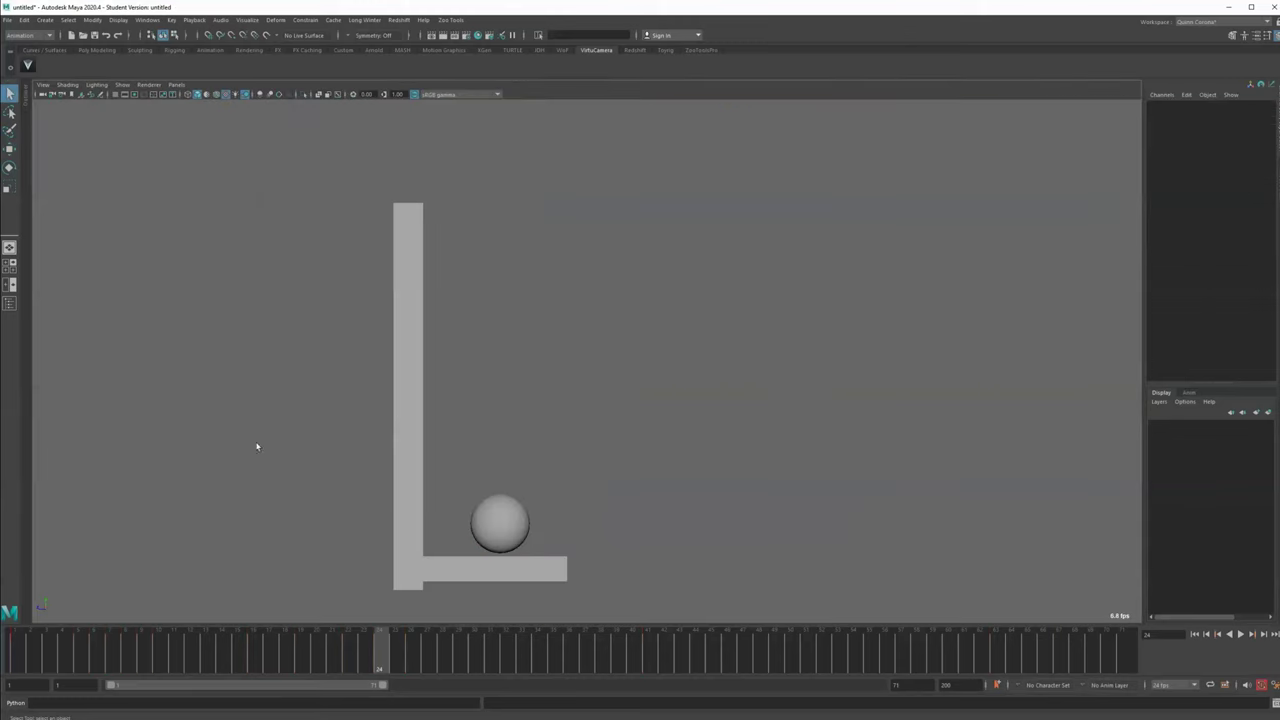
left_click(60, 655)
key("alt+v")
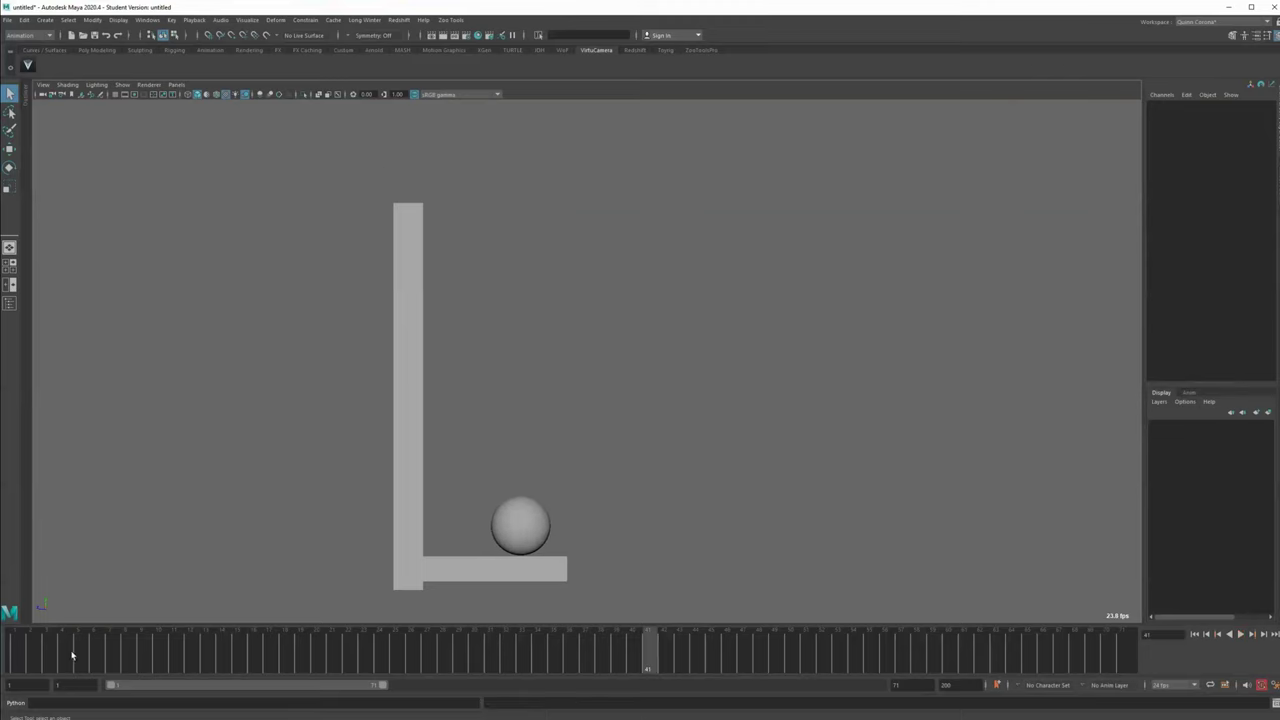
left_click_drag(88, 655, 320, 677)
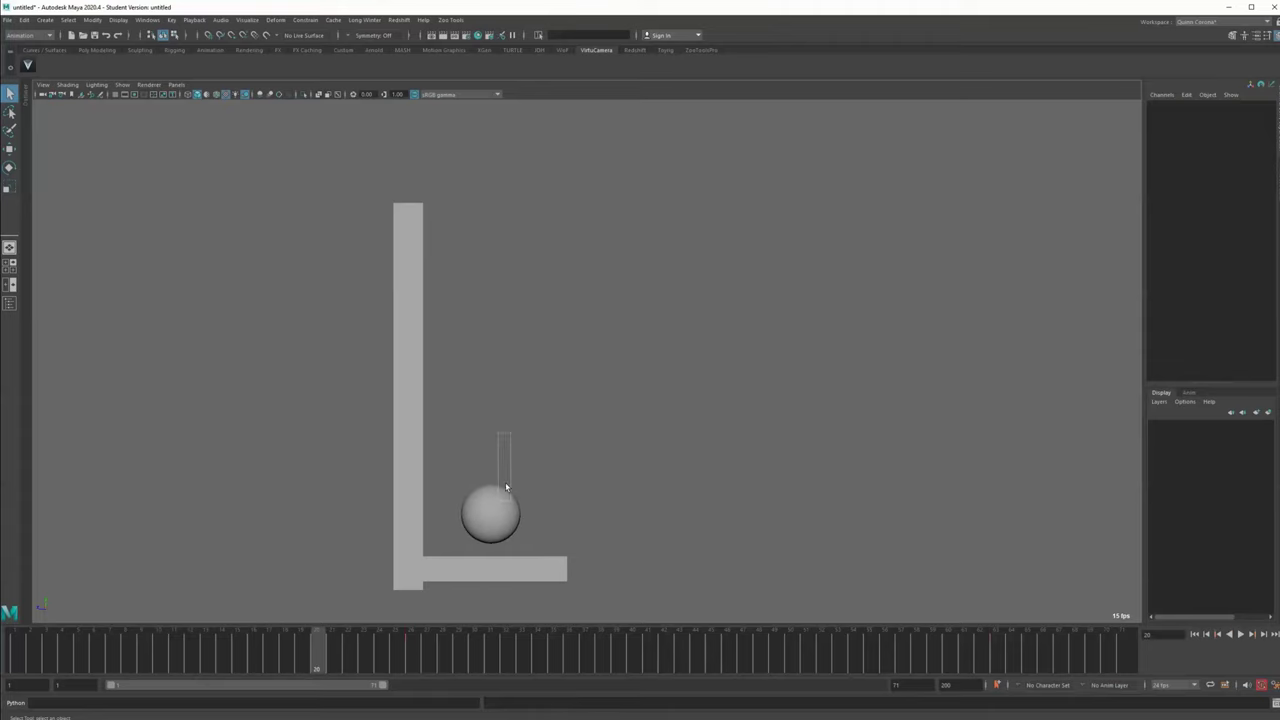
Shift the sphere's keys from frame 19 onward one frame earlier, and those from frame 20 onward one additional frame earlier
left_click(505, 486)
left_click_drag(304, 666, 1038, 660, "shift")
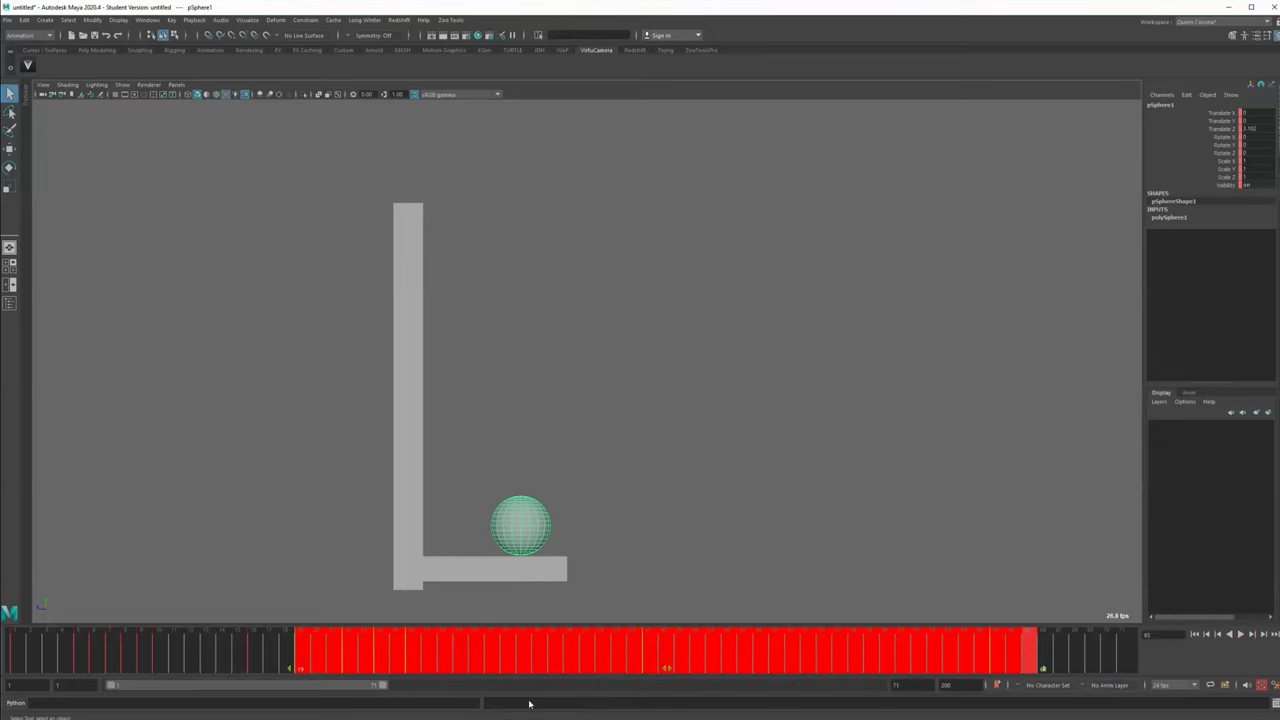
left_click_drag(666, 677, 656, 677)
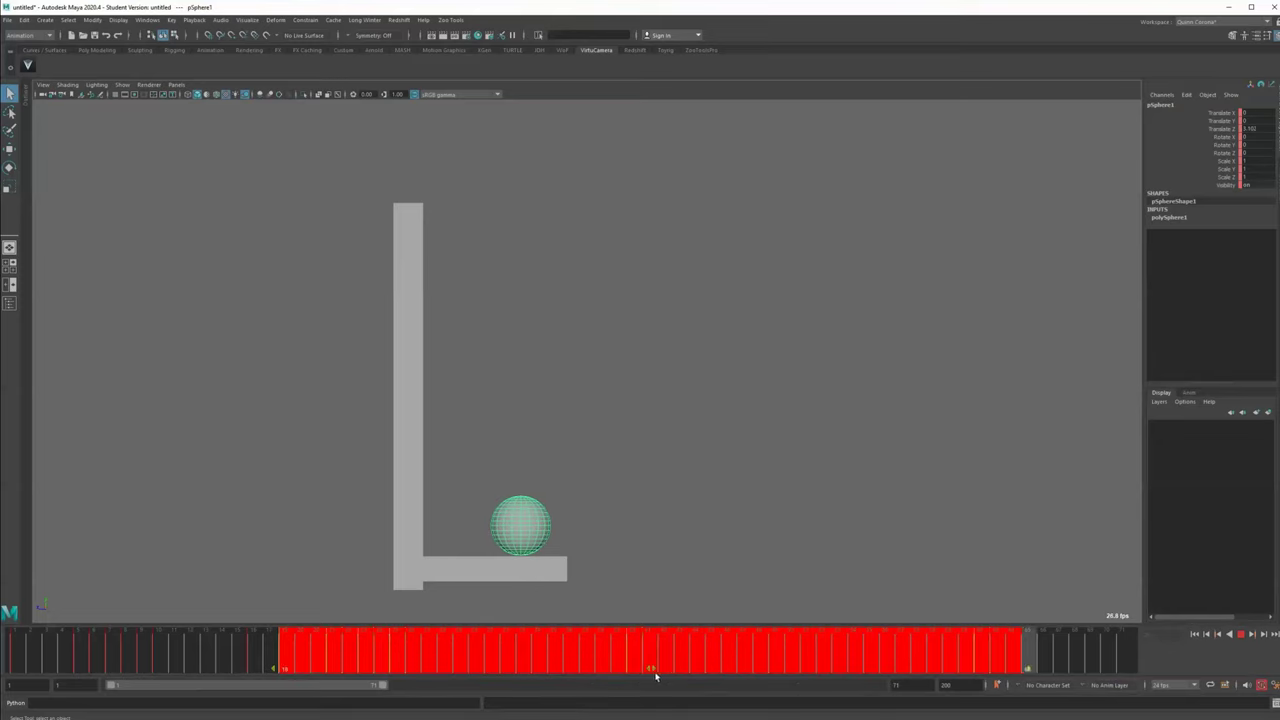
left_click(157, 655)
left_click_drag(315, 663, 1048, 659, "shift")
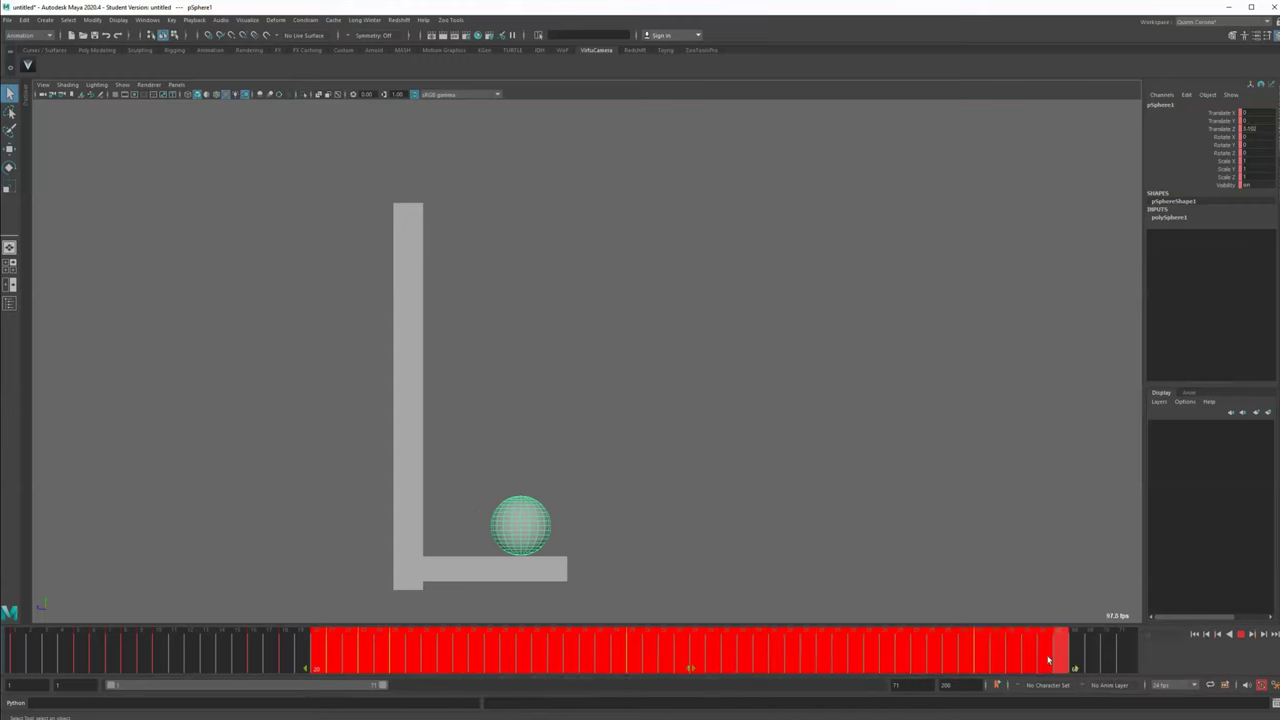
left_click_drag(699, 668, 686, 668)
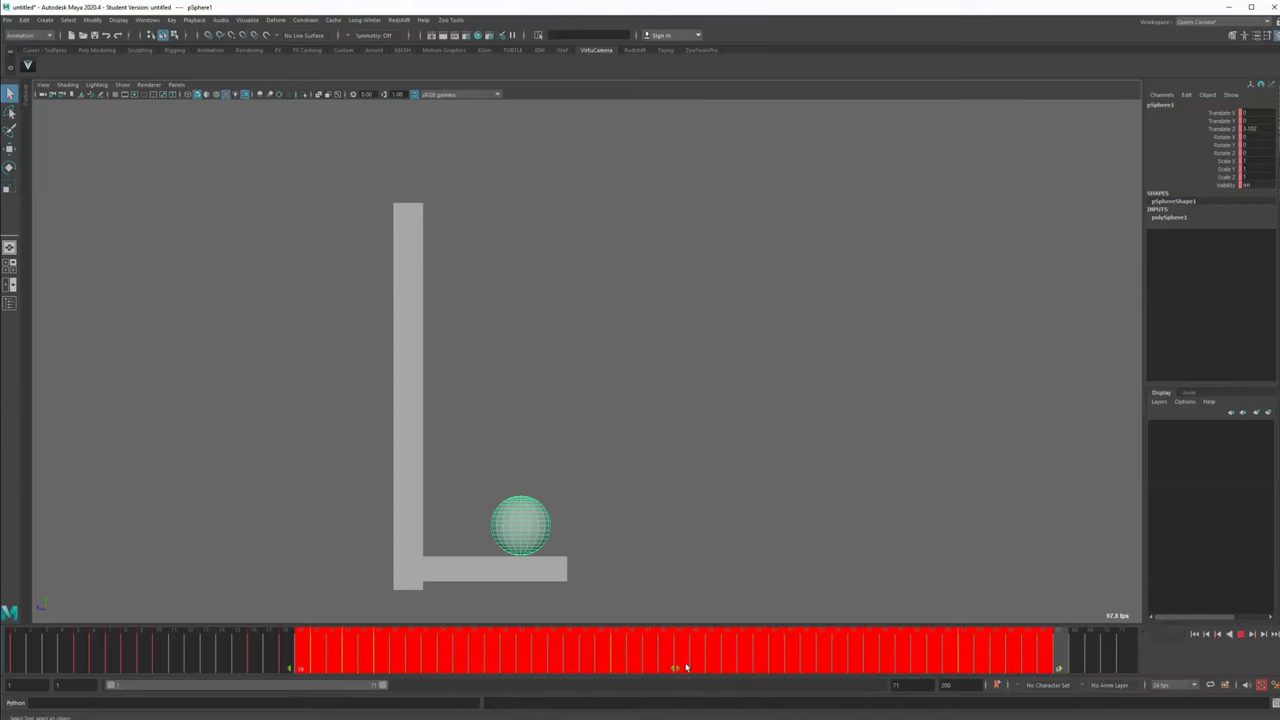
left_click(207, 658)
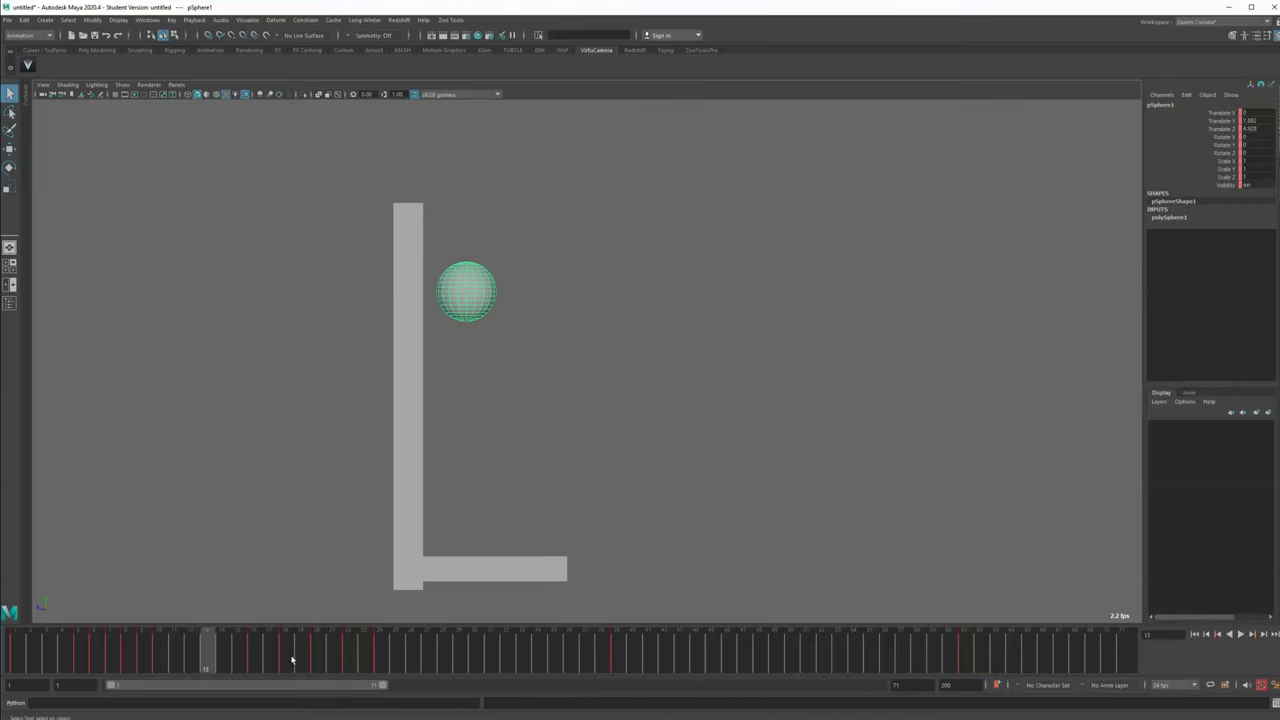
Examine the Translate Y bounce arc between frames 16 and 20 and replay the animation in the side view
left_click(293, 657)
key("space")
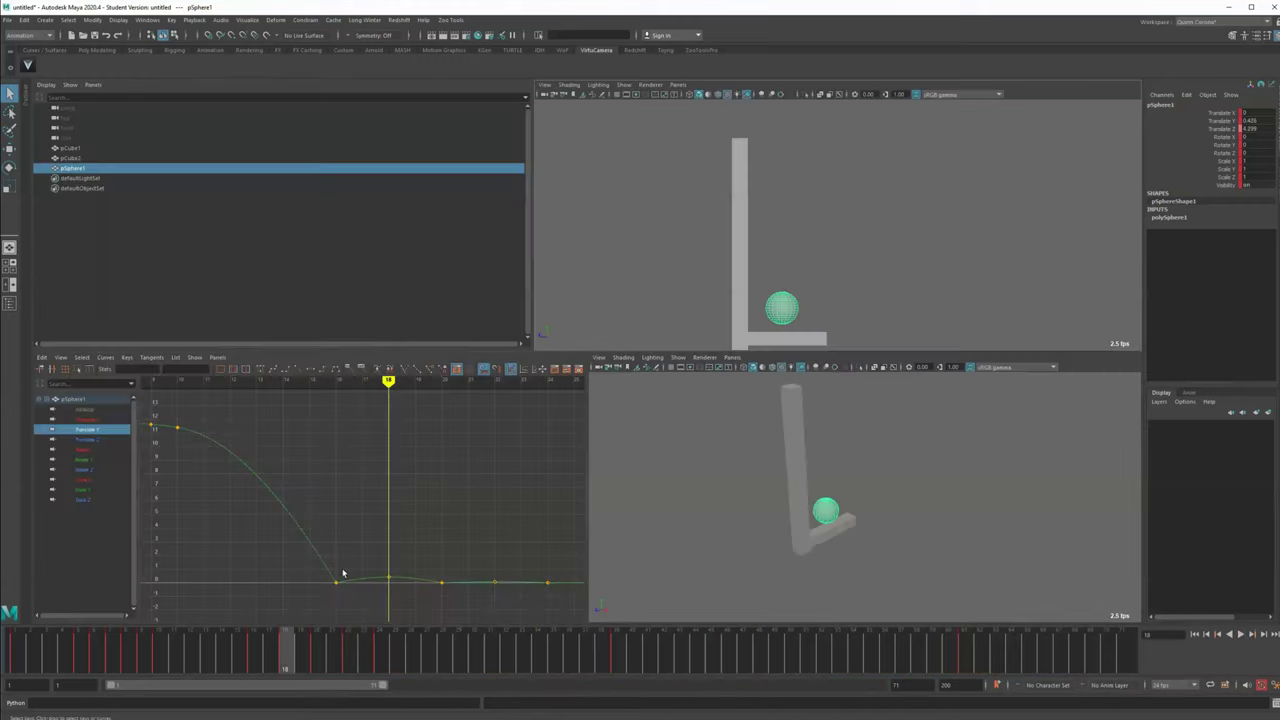
left_click_drag(437, 598, 437, 598)
key("f")
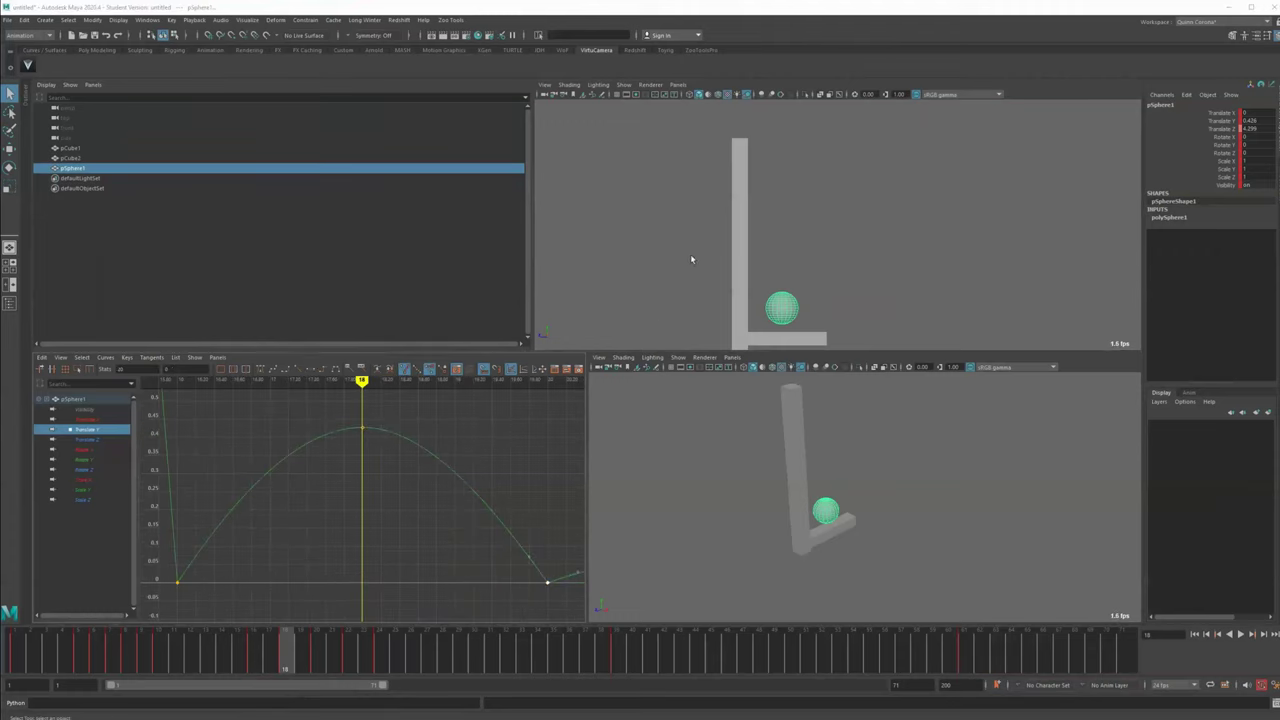
key("space")
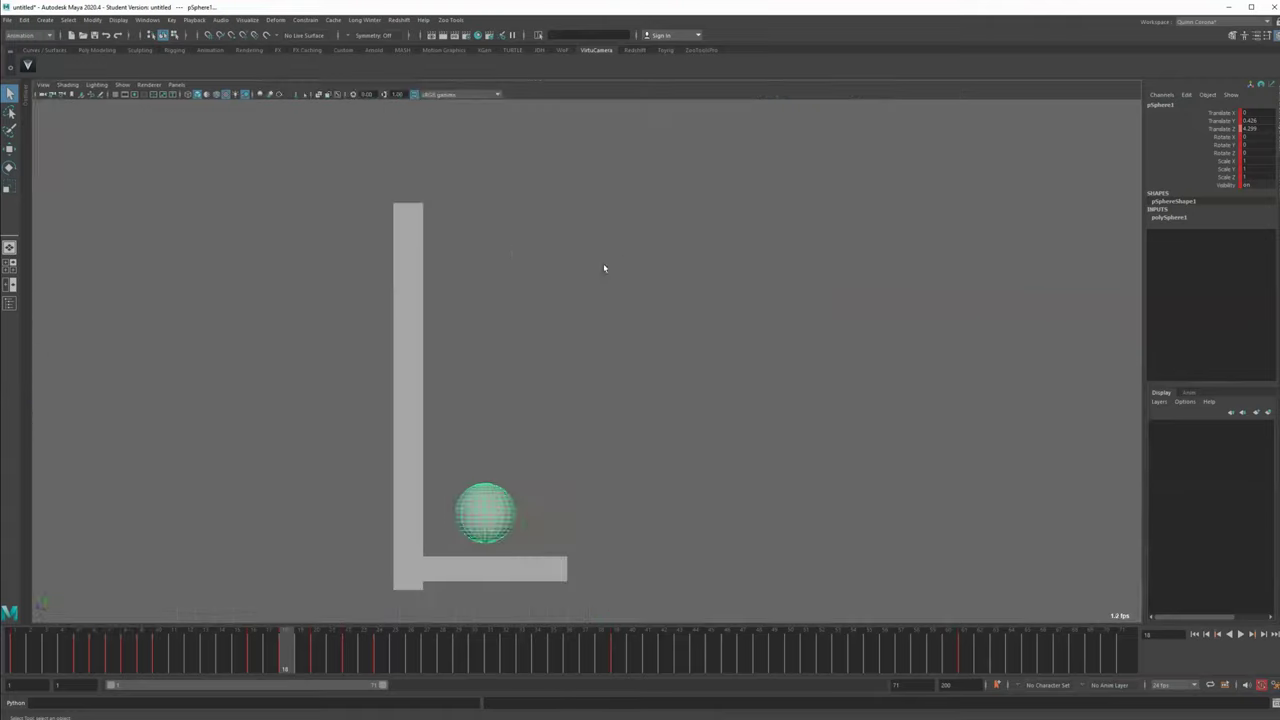
left_click(512, 252)
left_click(18, 655)
key("alt+v")
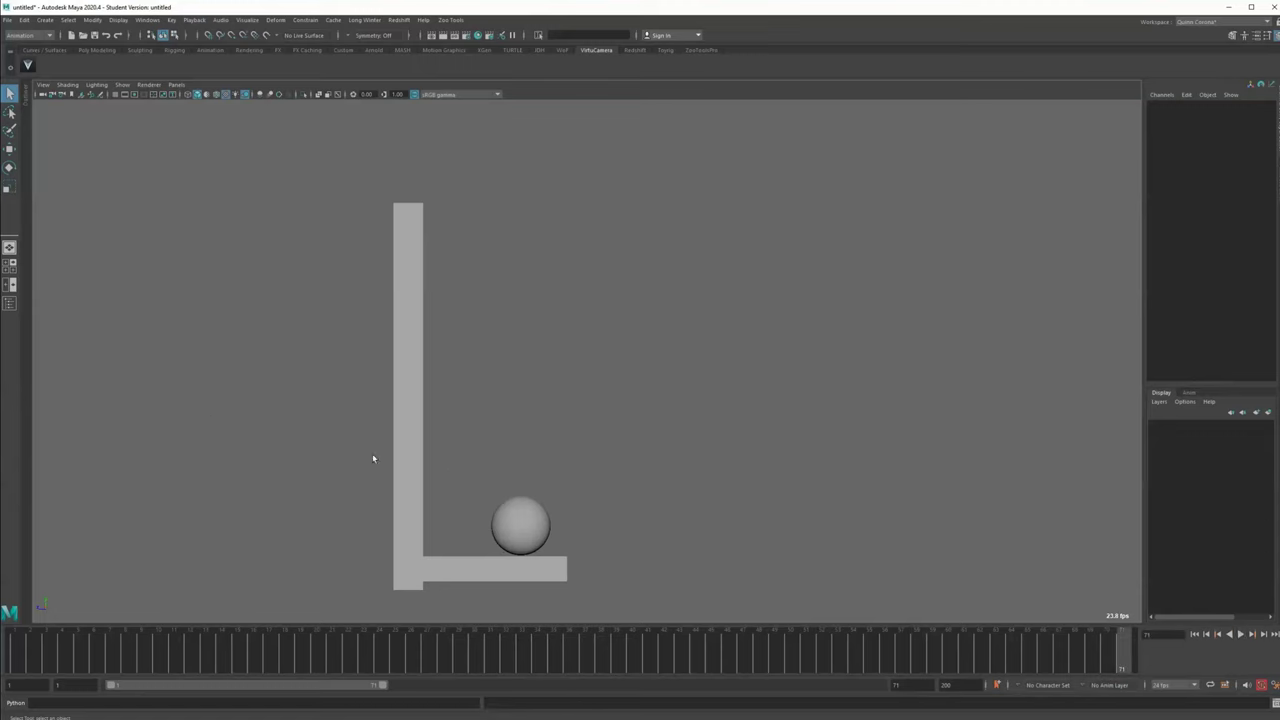
Move the sphere's final Translate Z key to frame 66
left_click(532, 530)
left_click(963, 650)
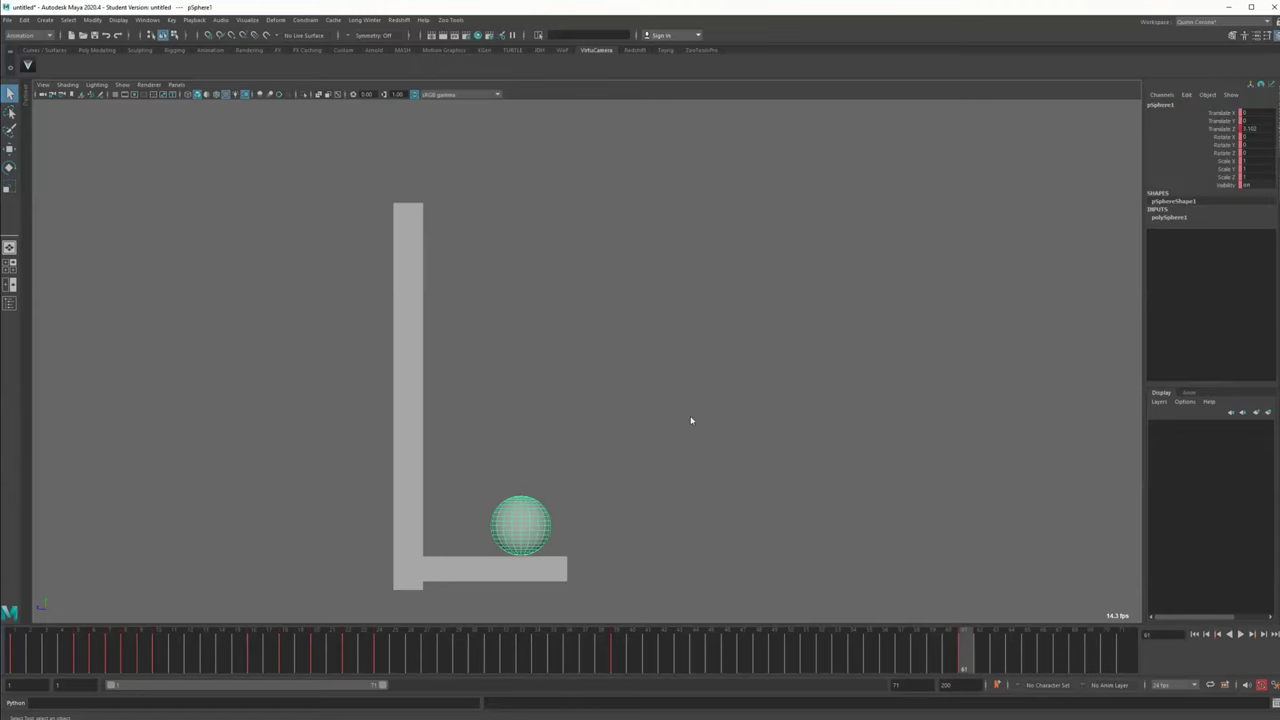
key("space")
left_click(77, 440)
key("f")
key("space")
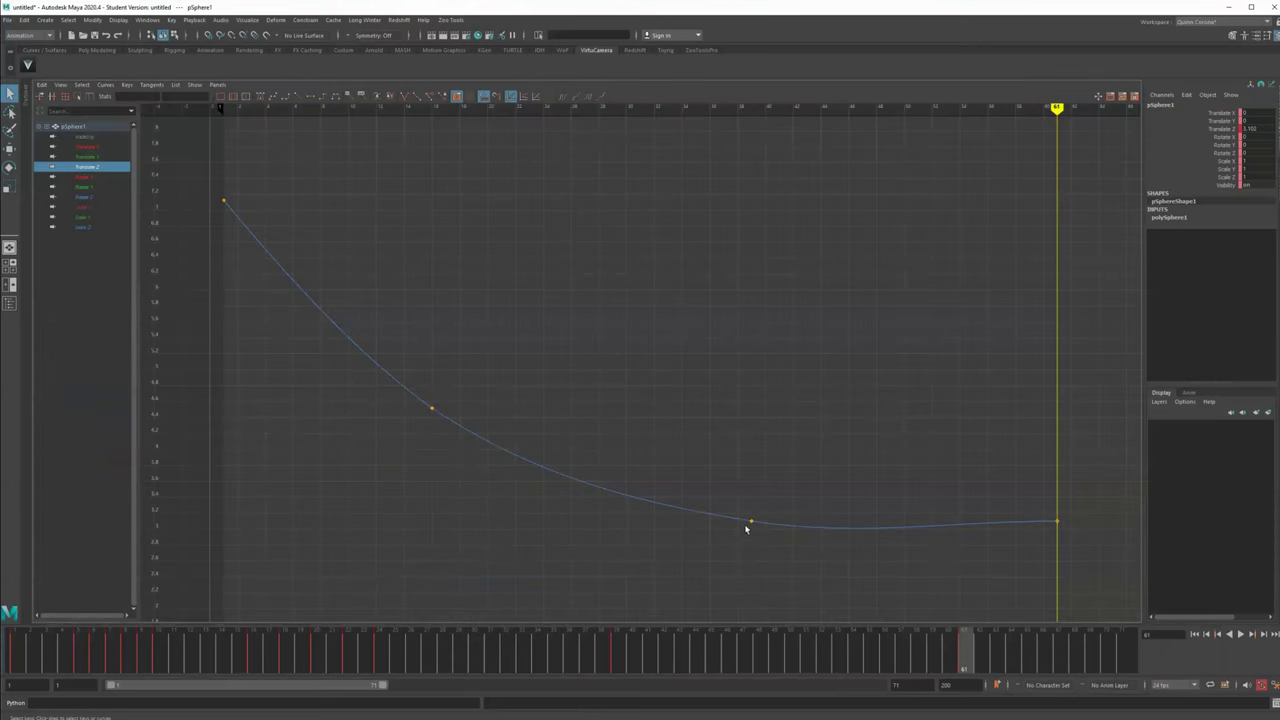
left_click_drag(1076, 502, 1096, 476)
key("w")
middle_click_drag(903, 544, 490, 509, "alt")
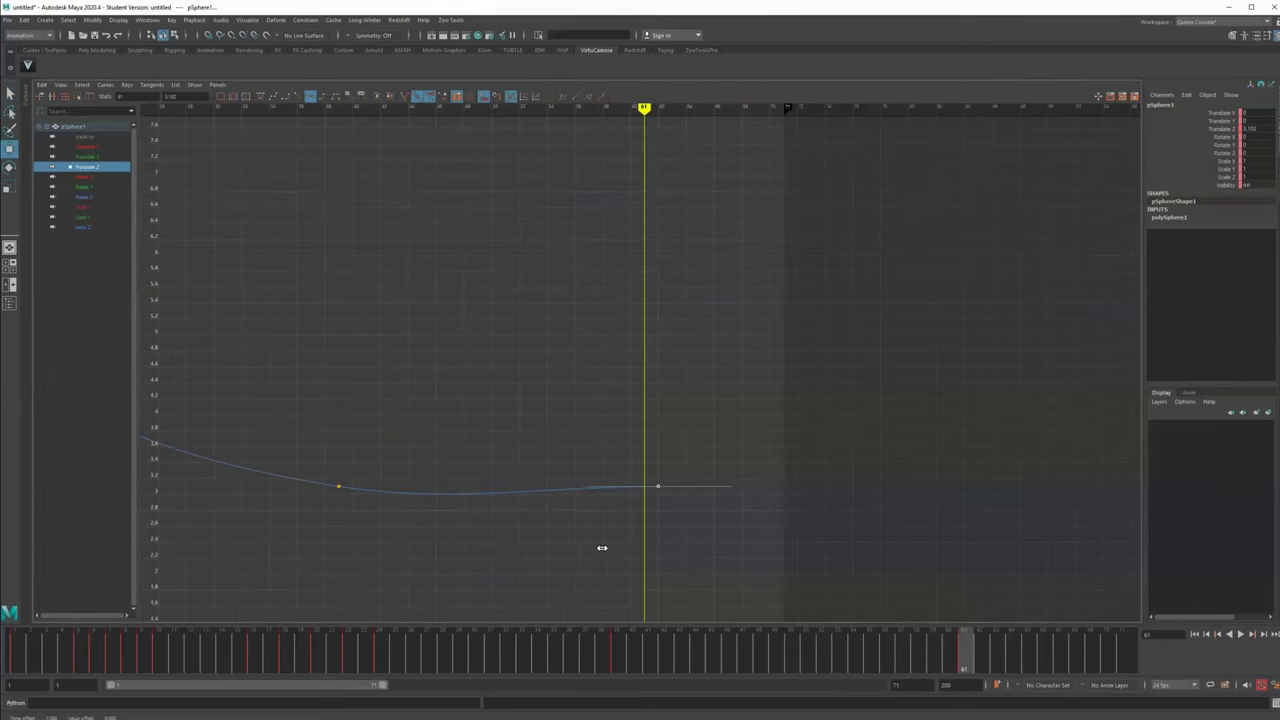
Replay the animation in the side view to check how the sphere settles
key("space")
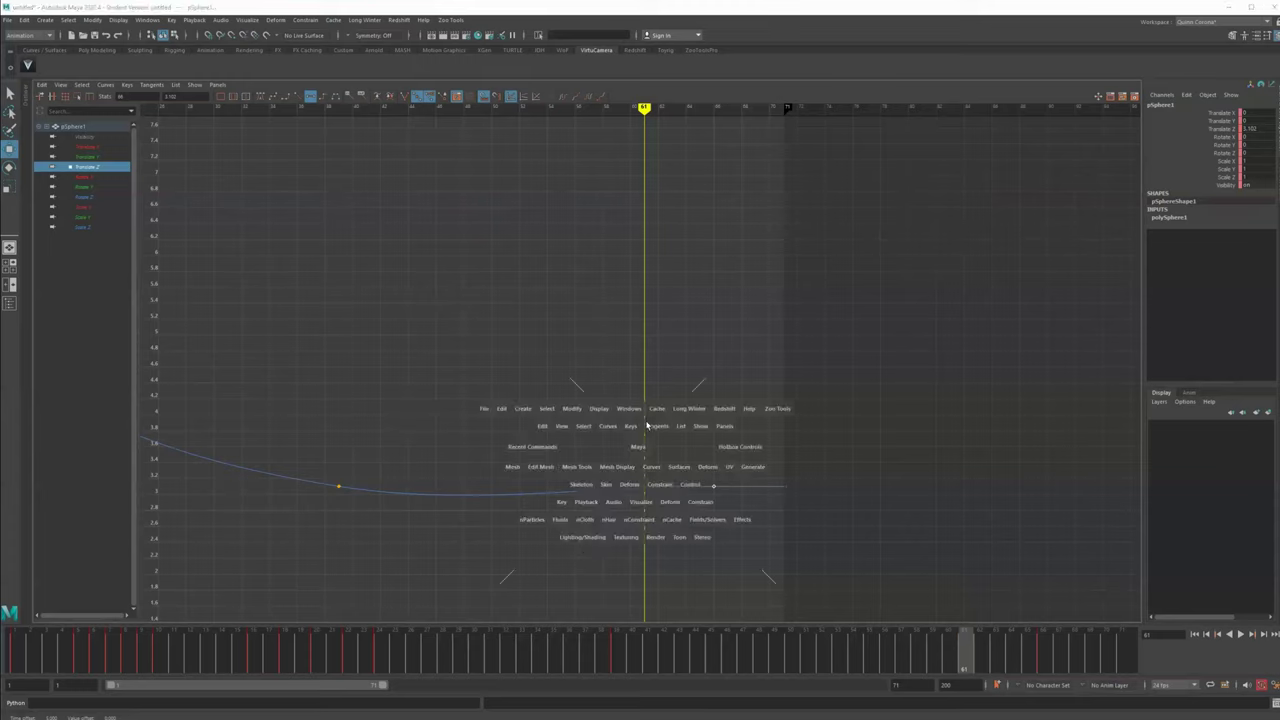
key("space")
key("alt+v")
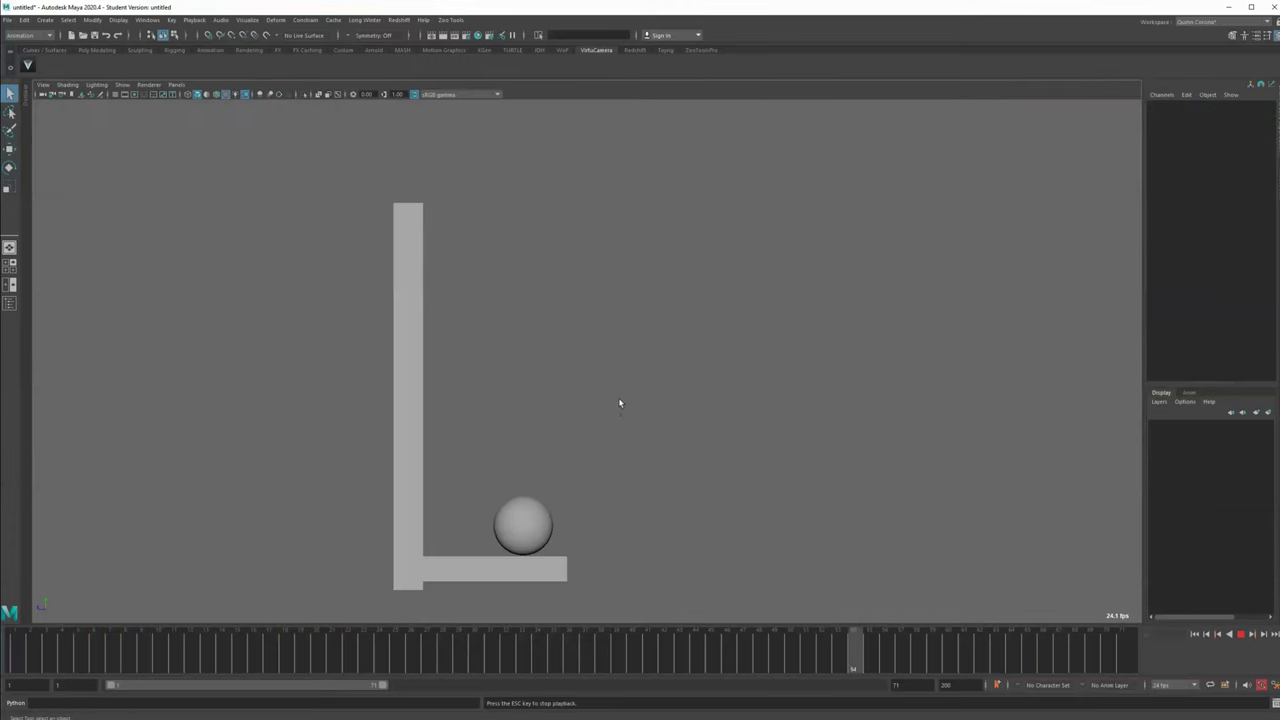
key("Escape")
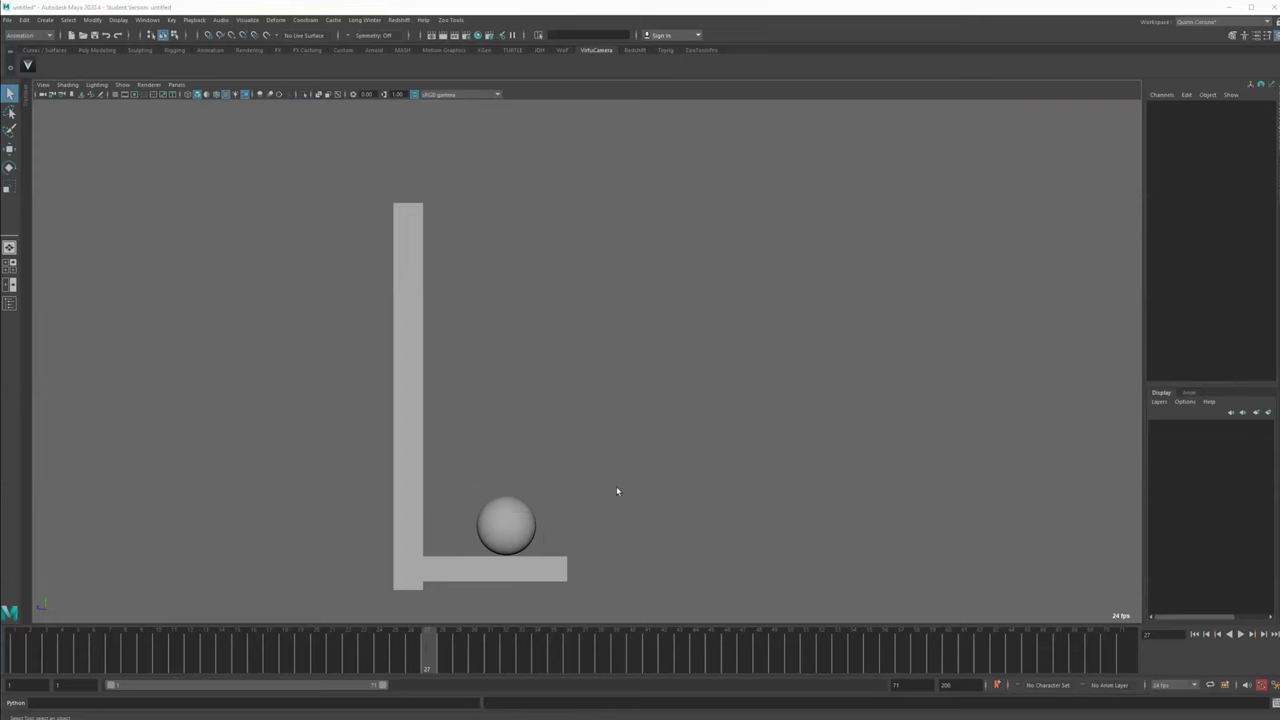
Examine the settling end of the sphere's Translate Z curve up close while the animation plays
key("space")
key("space")
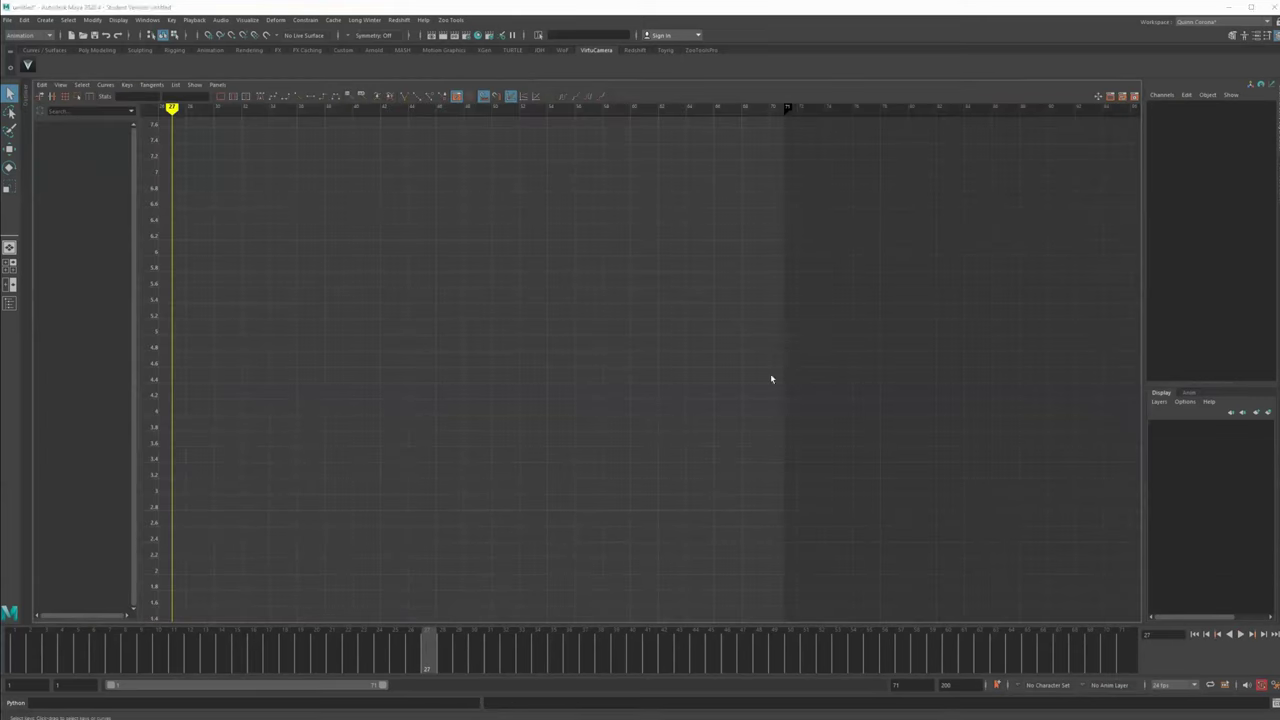
key("space")
left_click(791, 314)
key("space")
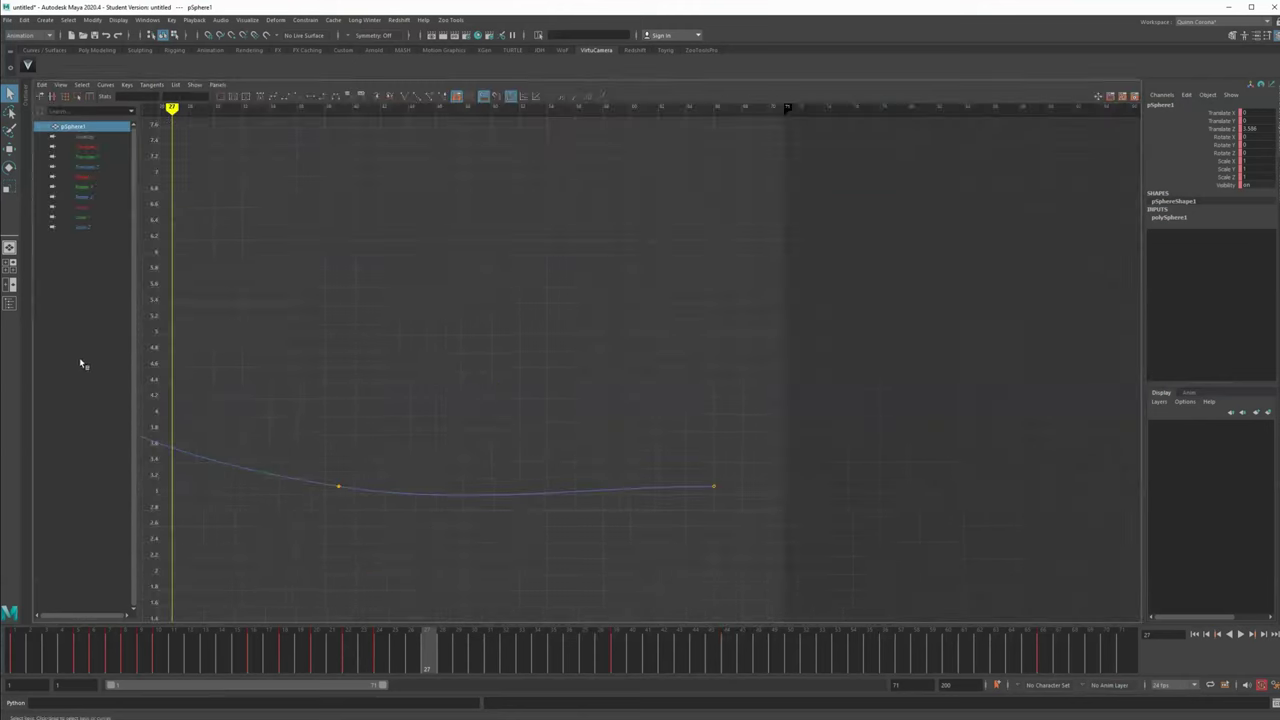
left_click(82, 167)
key("f")
left_click_drag(994, 487, 1088, 478)
key("f")
middle_click_drag(690, 478, 691, 580, "alt")
scroll(691, 580, "down", 6)
key("alt+v")
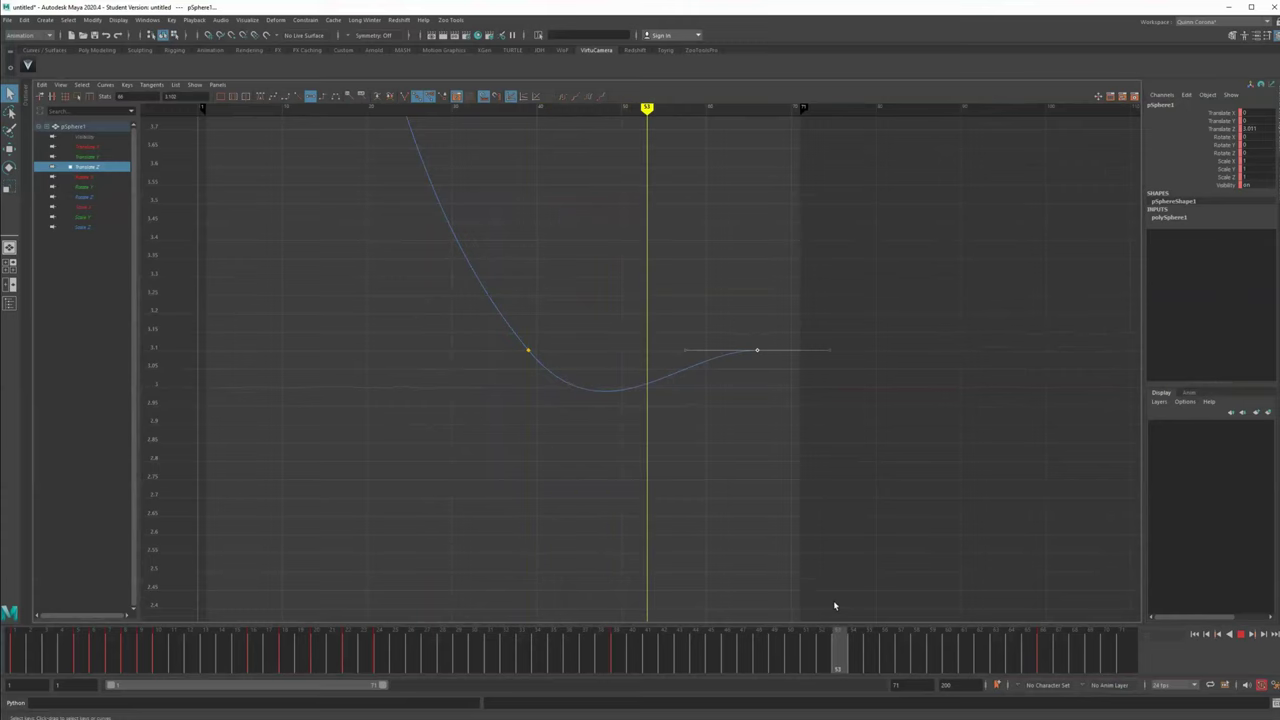
Key the sphere's Translate Z at frame 56 and adjust that key's value to about 3.07
middle_click_drag(745, 364, 813, 478, "alt")
right_click_drag(813, 478, 905, 455, "alt")
key("alt+period")
key("alt+period")
key("alt+period")
left_click(1200, 129)
key("s")
middle_click_drag(791, 488, 790, 474)
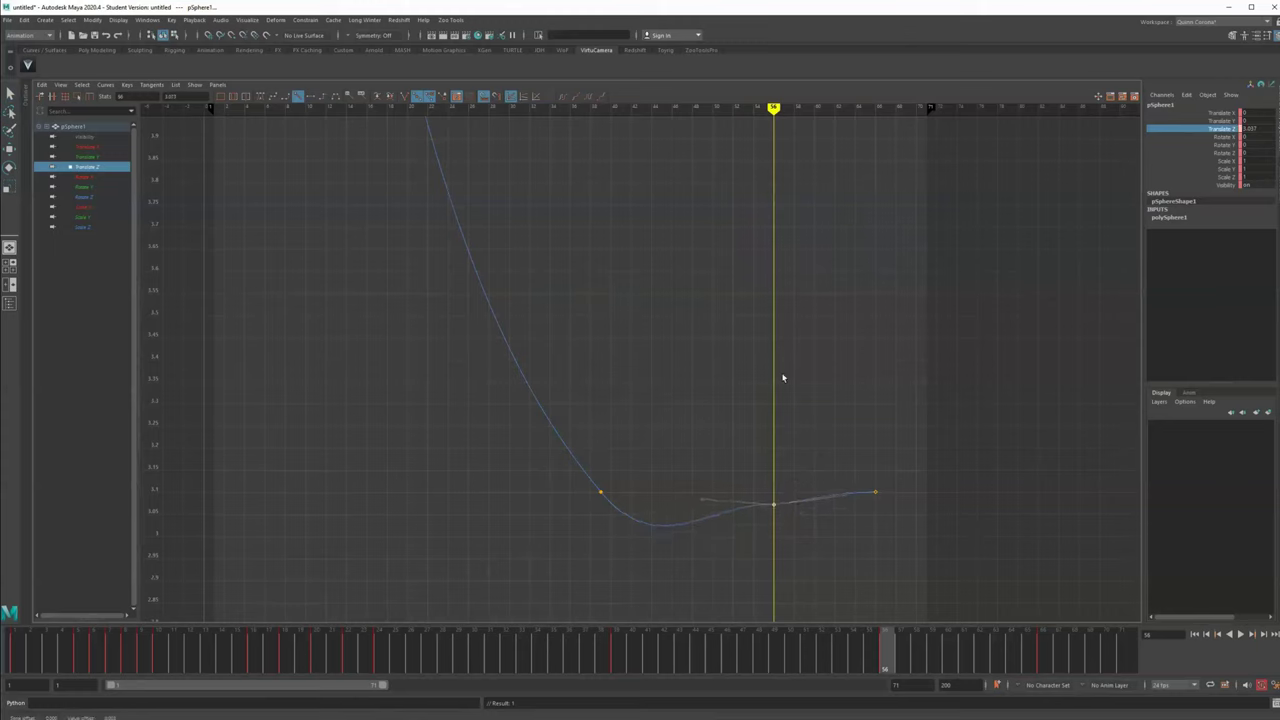
Smooth the Translate Z curve by adjusting the tangents at frames 56 and 39, with the last key at frame 68
left_click(272, 96)
left_click(702, 503)
middle_click_drag(712, 484, 712, 496)
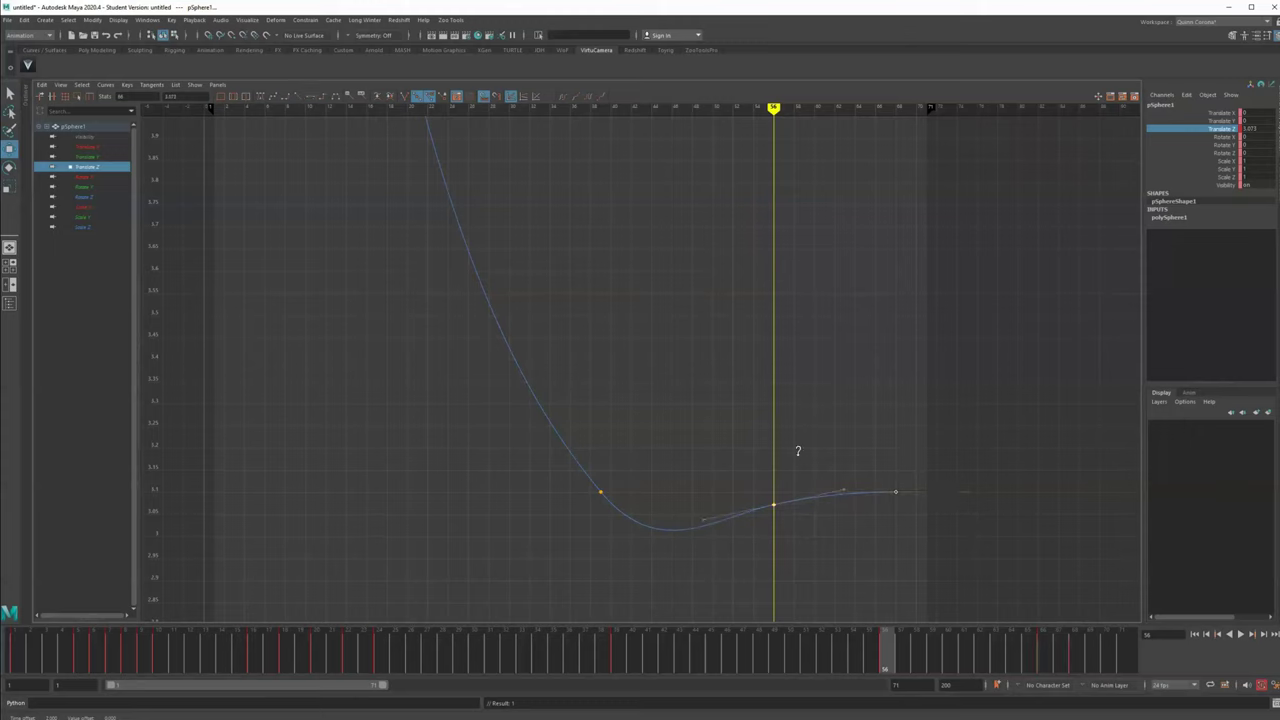
left_click_drag(601, 453, 609, 443)
middle_click_drag(609, 443, 585, 437)
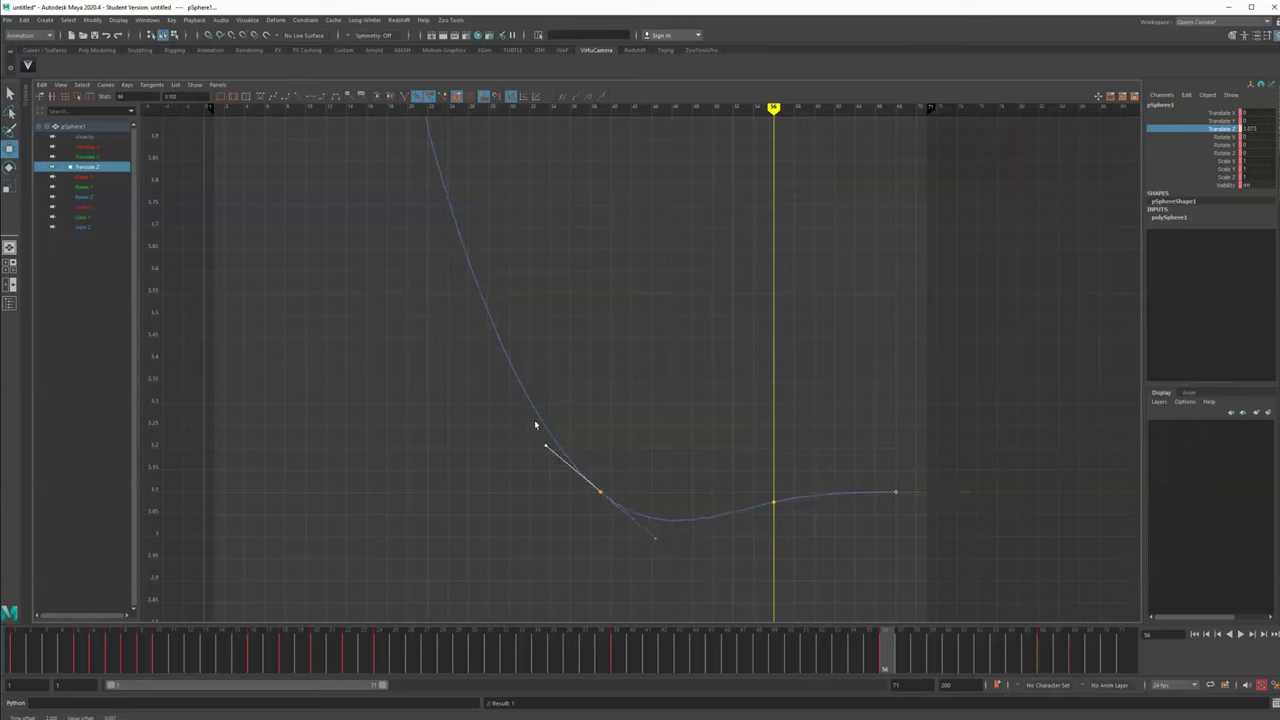
Replay the full animation in the side view and scrub the sphere's fall up to frame 13
key("space")
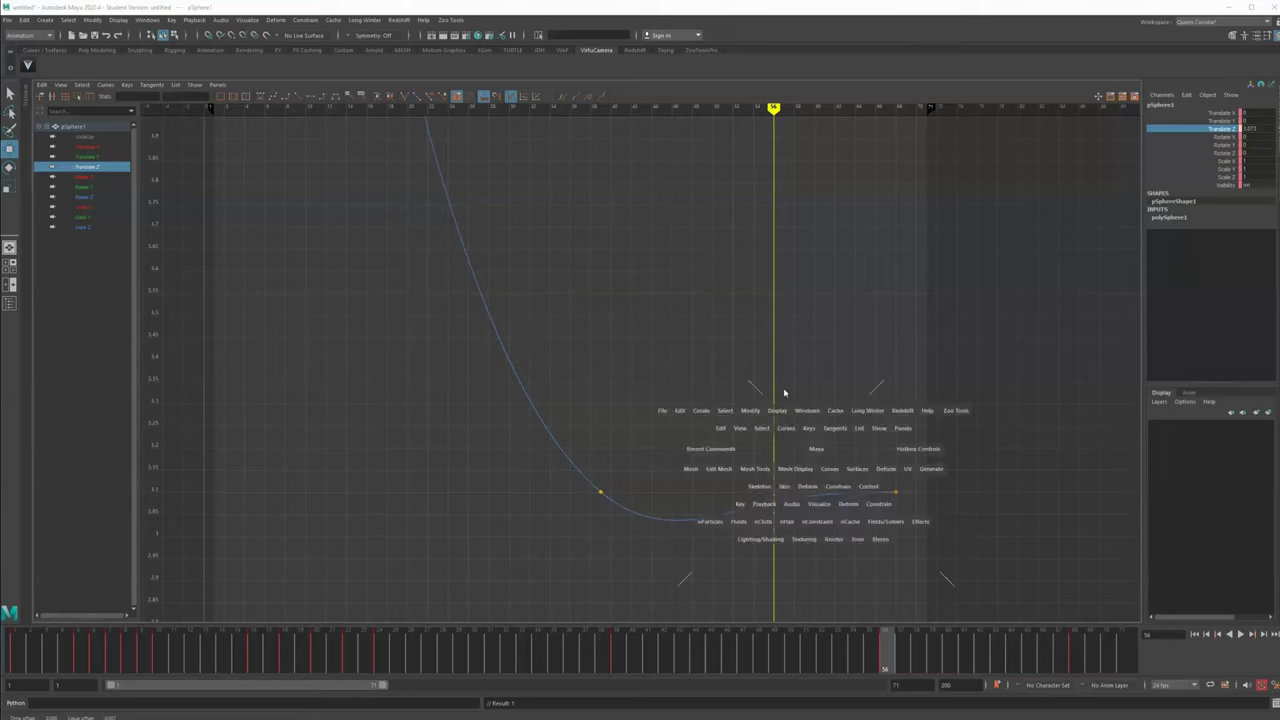
key("space")
left_click(182, 657)
key("alt+v")
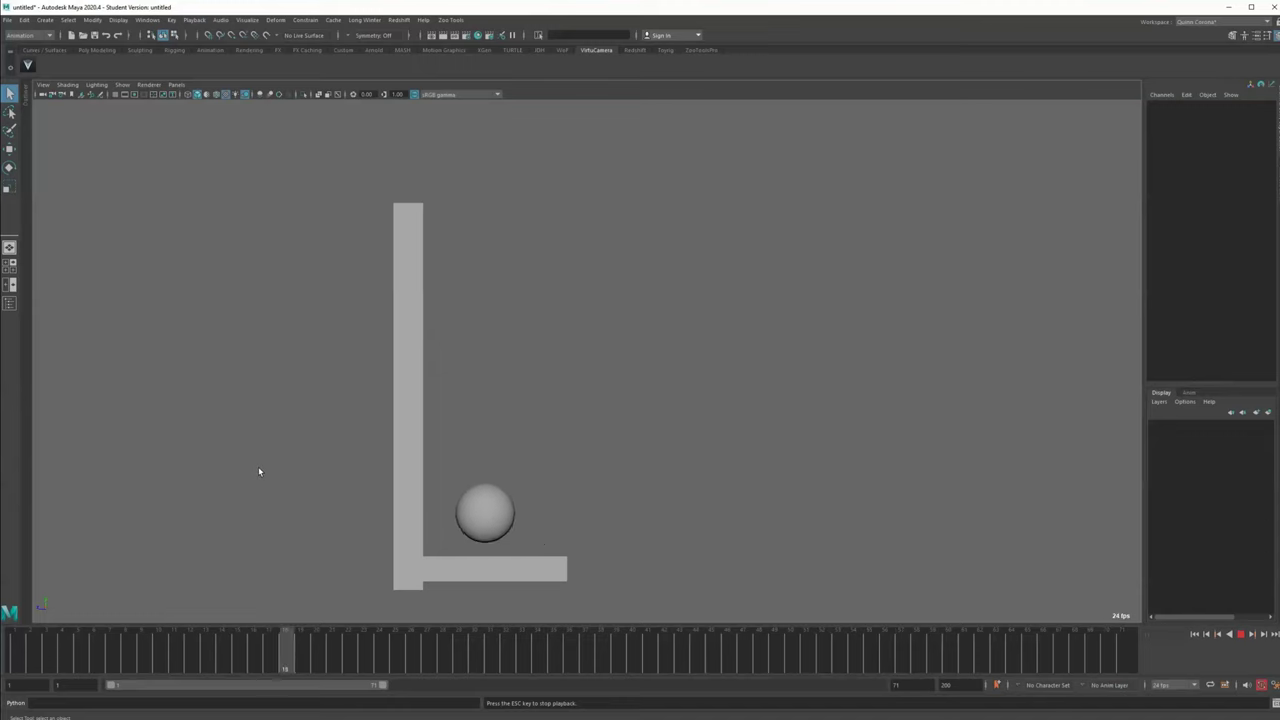
key("Escape")
left_click(504, 520)
left_click_drag(31, 656, 208, 665)
Scale the floor block along Z to roughly twice its length, extending it away from the wall
key("space")
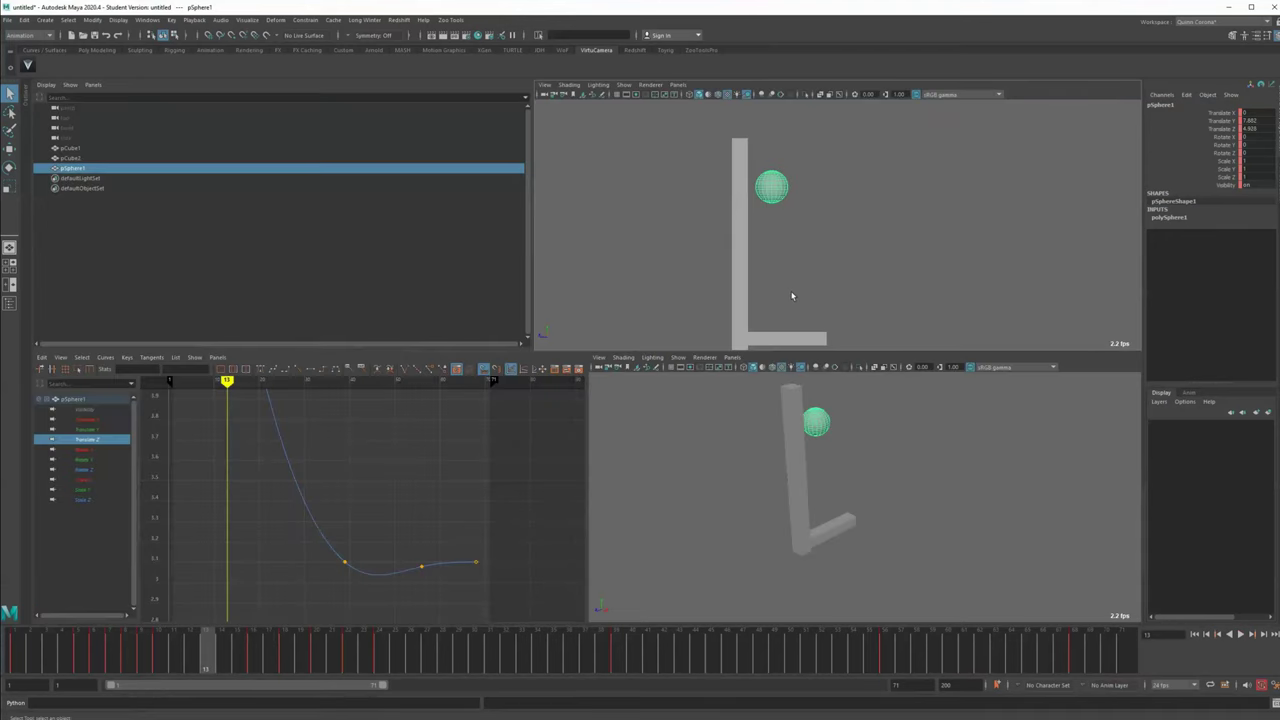
left_click(791, 322)
key("r")
left_click(794, 338)
mouse_move(694, 338)
left_mouse_down()
mouse_move(608, 353)
mouse_move(713, 341)
left_mouse_up()
key("w")
key("q")
left_click(724, 220)
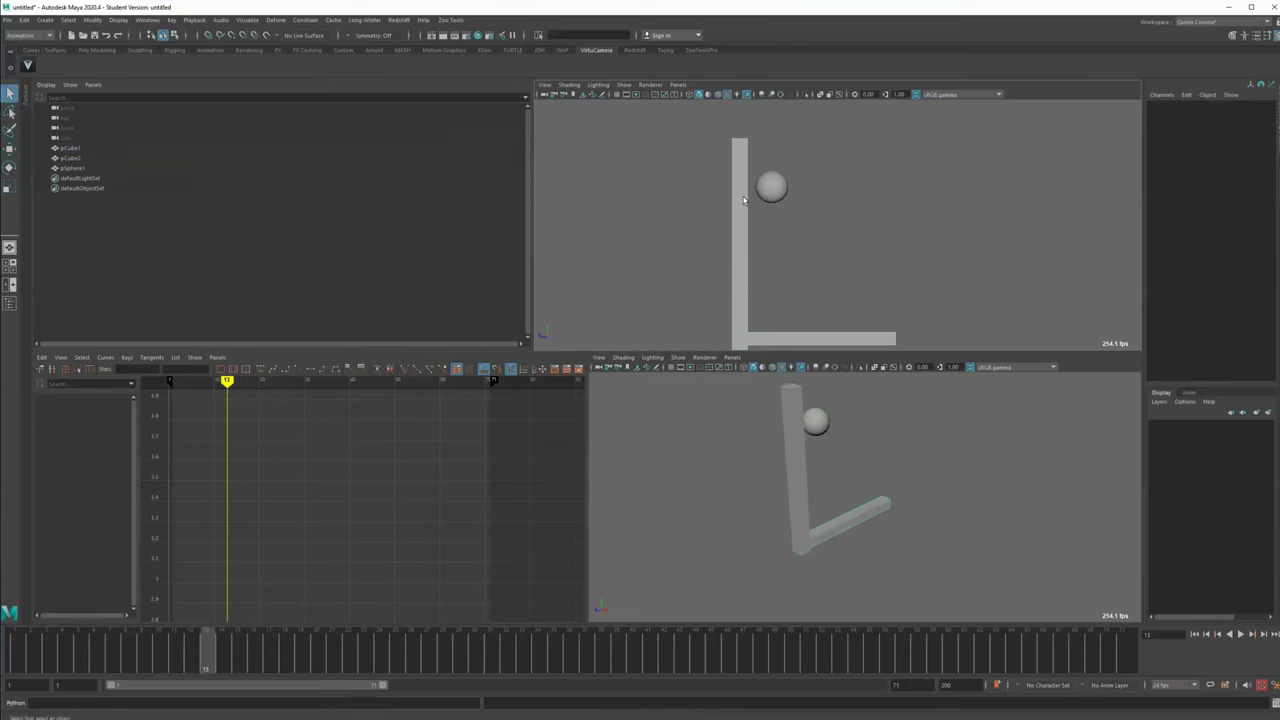
Raise the sphere's Translate Y bounce peaks to about 1.3 at frame 18 and 0.9 at frame 22
left_click(768, 189)
left_click(86, 429)
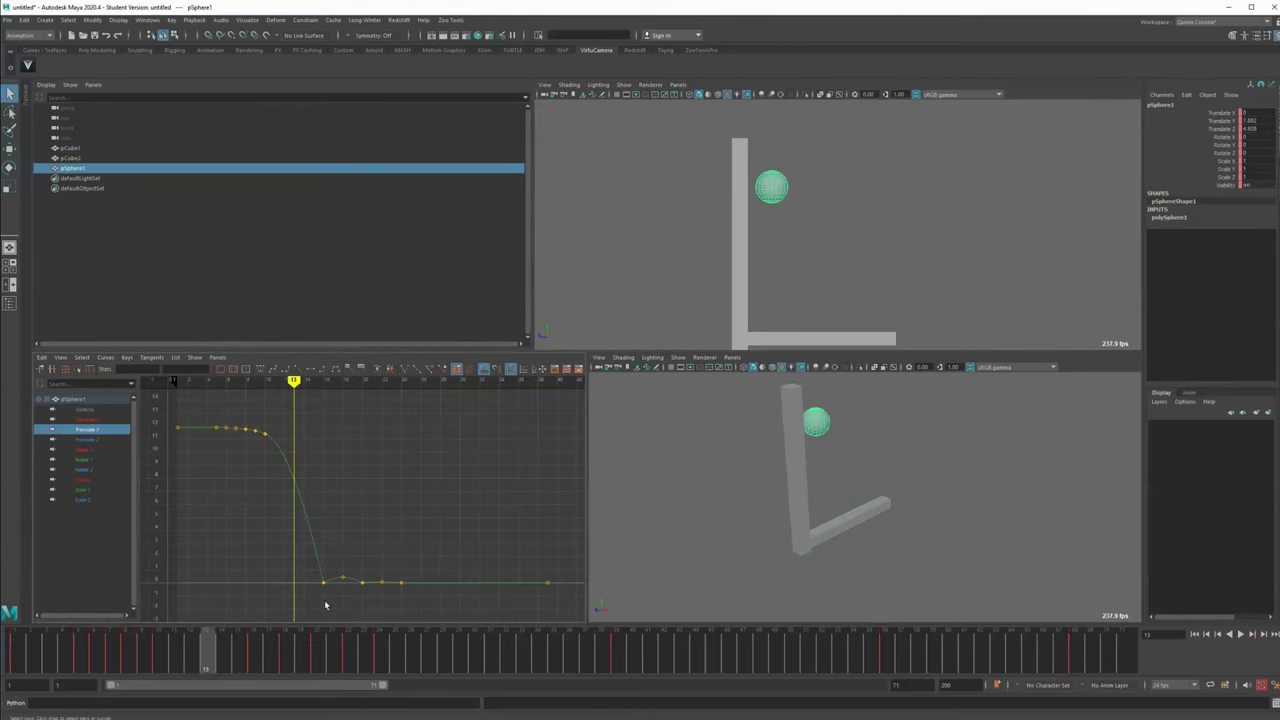
left_click_drag(304, 597, 429, 531)
middle_click_drag(541, 556, 463, 554, "alt")
right_click_drag(410, 561, 366, 526, "alt")
left_click_drag(286, 531, 302, 530)
key("f")
right_click_drag(403, 531, 315, 526, "alt")
middle_click_drag(363, 513, 351, 531, "alt")
left_click_drag(414, 553, 400, 521, "shift")
middle_click_drag(425, 555, 441, 506, "shift")
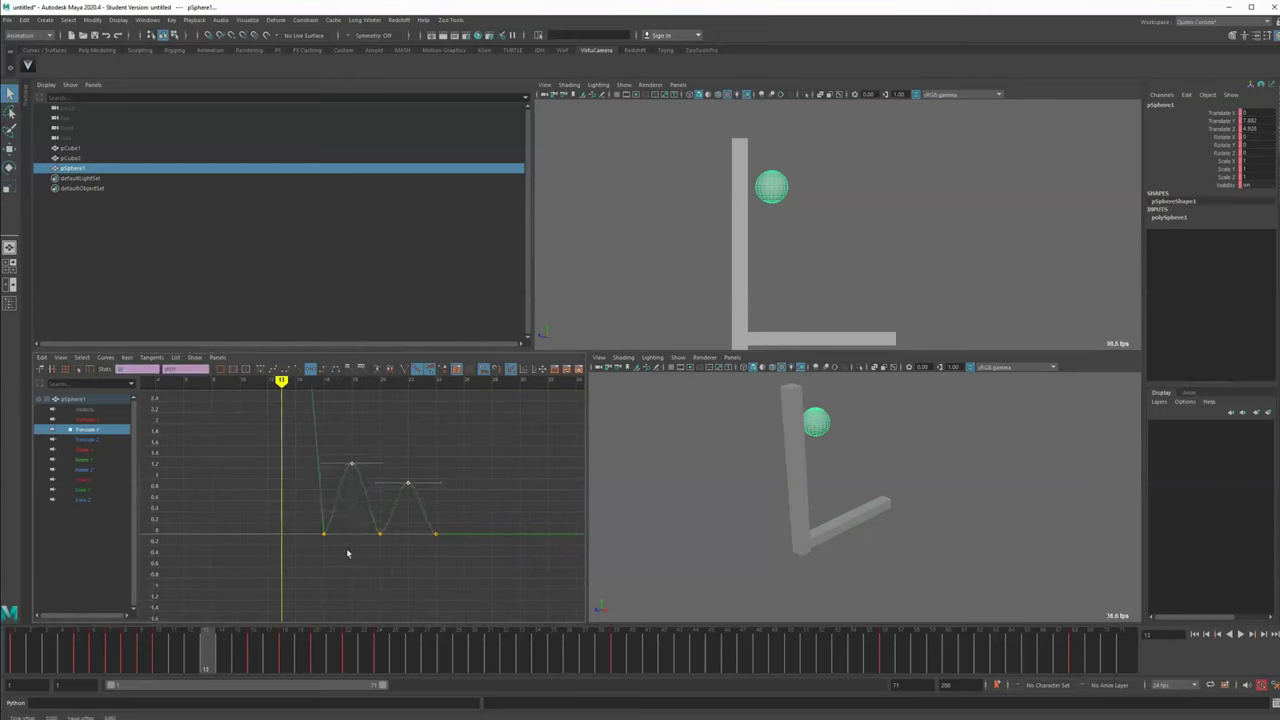
Scrub the higher bounce and raise the frame 18 peak to about 1.95, keeping the frame 22 peak at about 0.9
left_click_drag(71, 658, 269, 658)
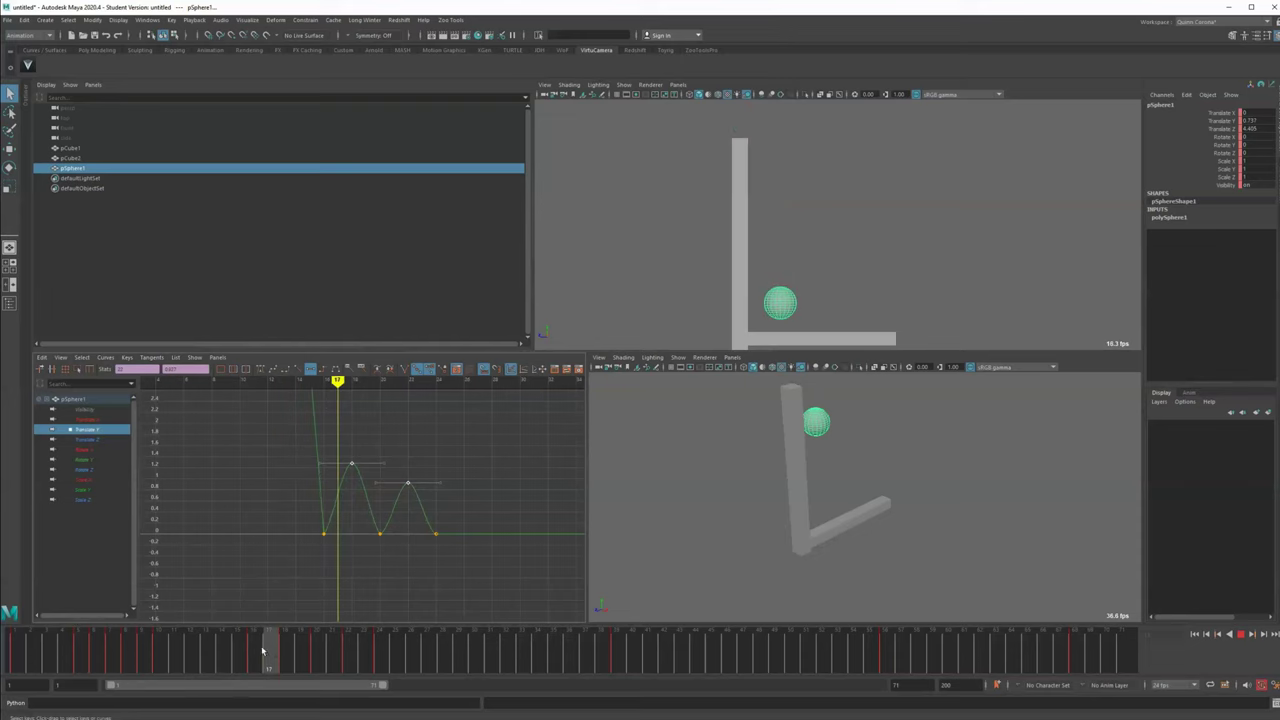
key("w")
middle_click_drag(376, 457, 385, 420, "shift")
left_click(443, 423)
left_click_drag(443, 423, 400, 453)
middle_click_drag(425, 450, 430, 490, "shift")
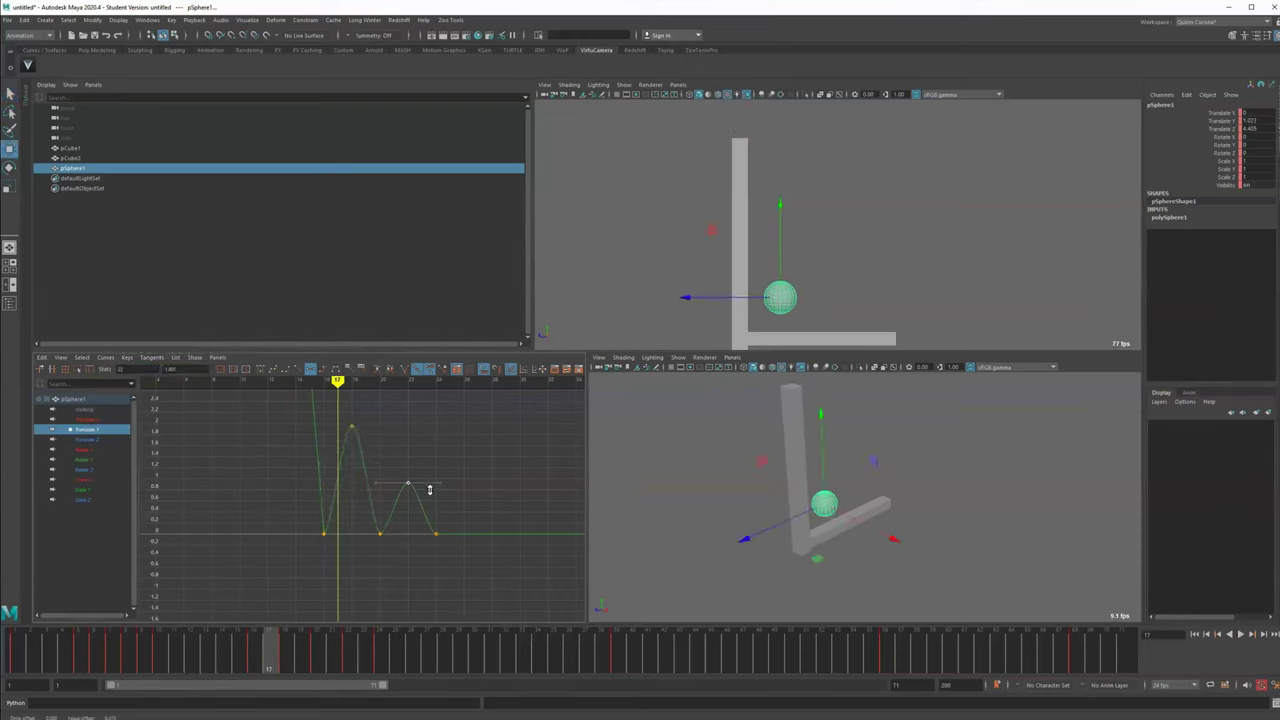
Try moving the Translate Y bounce keys after frame 16 later in time, and undo the moves
key("space")
left_click_drag(582, 483, 858, 176)
middle_click_drag(823, 251, 844, 261, "shift")
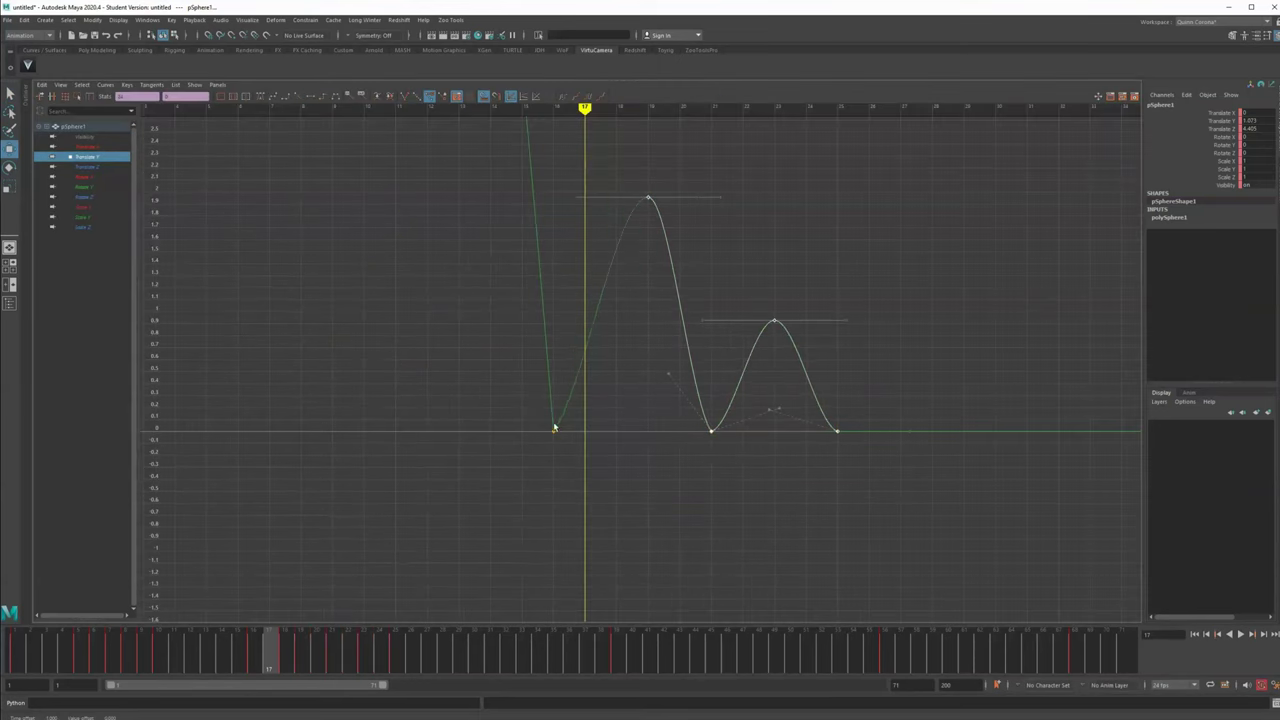
left_click_drag(665, 471, 925, 268)
middle_click_drag(862, 292, 880, 297, "shift")
key("ctrl+z")
key("ctrl+z")
key("ctrl+z")
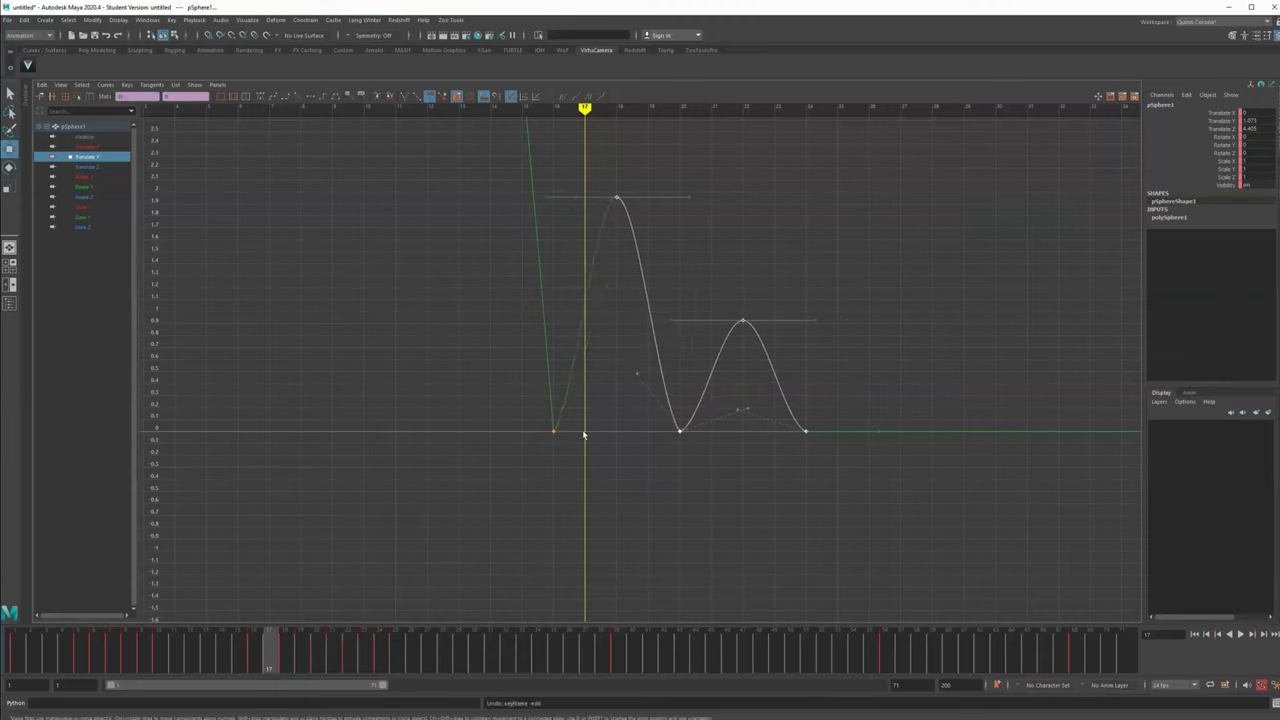
Reshape the Translate Y tangents at the frame 16, 20 and 24 floor contacts so the bounces form sharp-ended arcs
left_click(637, 374)
middle_click_drag(656, 343, 687, 329)
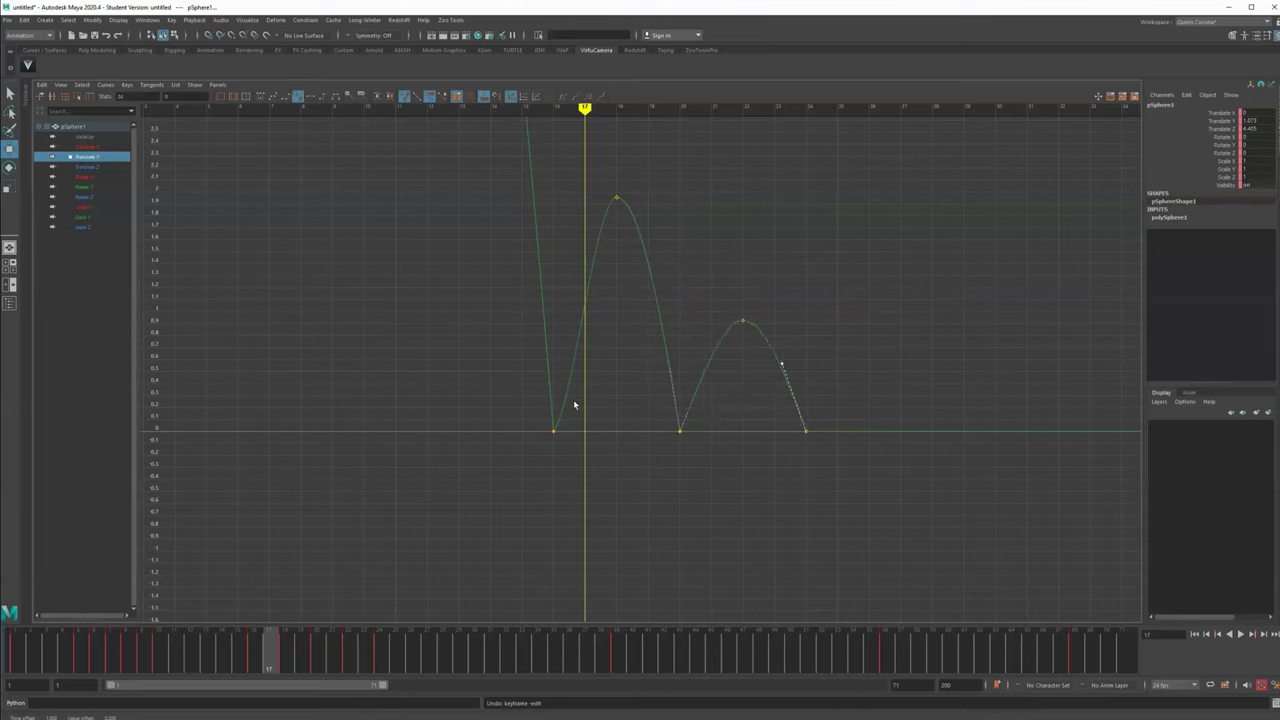
middle_click_drag(563, 329, 546, 320)
Play back the animation in the side view and step frame by frame around the first bounce peak at frame 18
key("space")
left_click(626, 245)
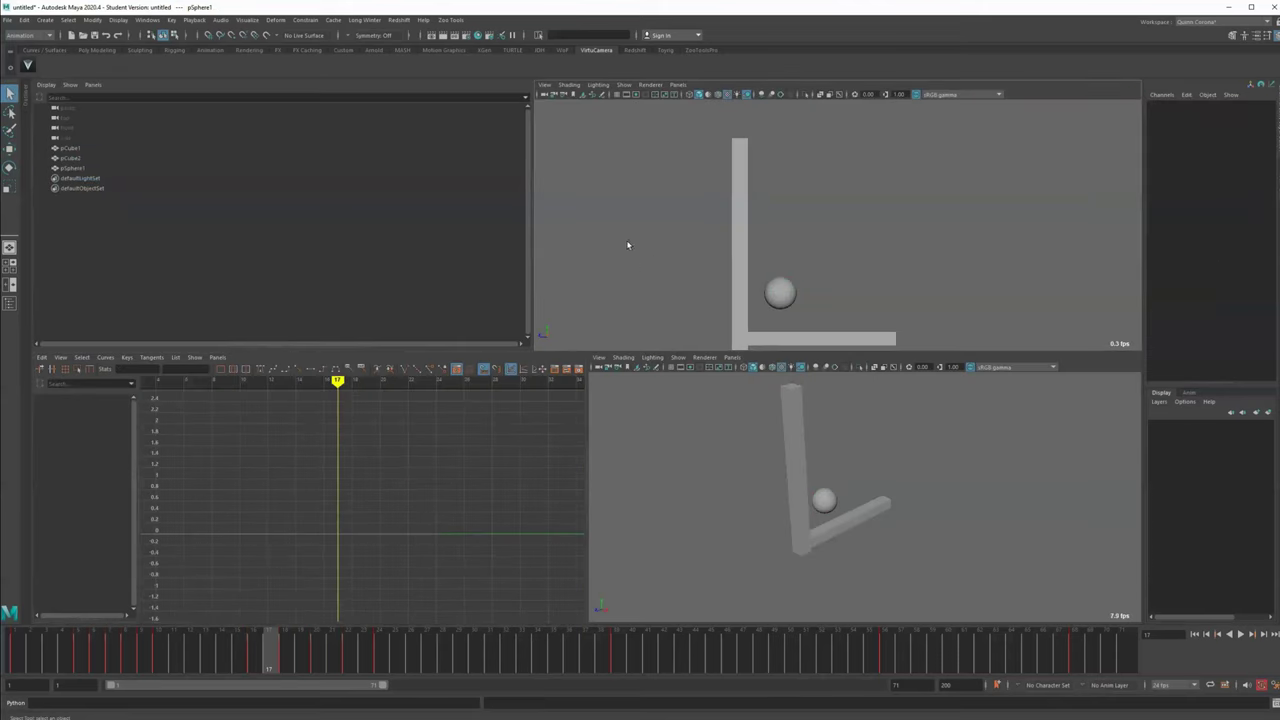
key("space")
key("alt+v")
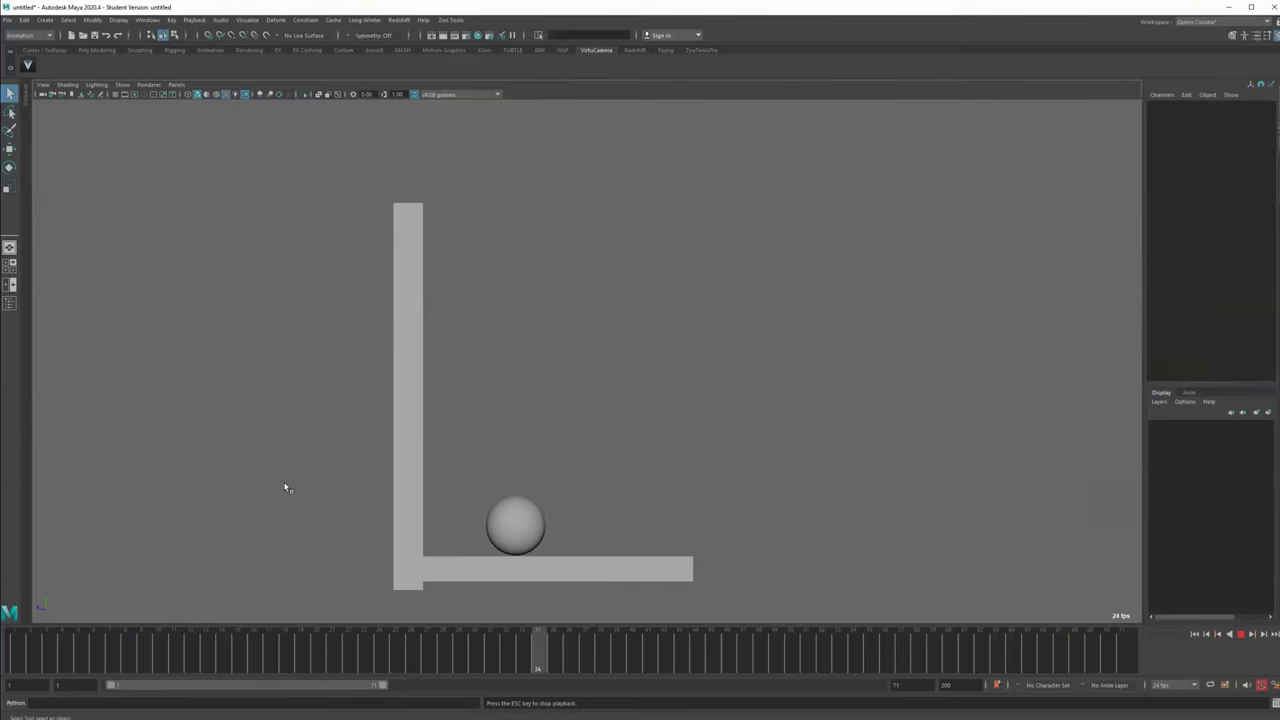
key("Escape")
key("alt+period")
key("alt+period")
key("alt+period")
key("alt+period")
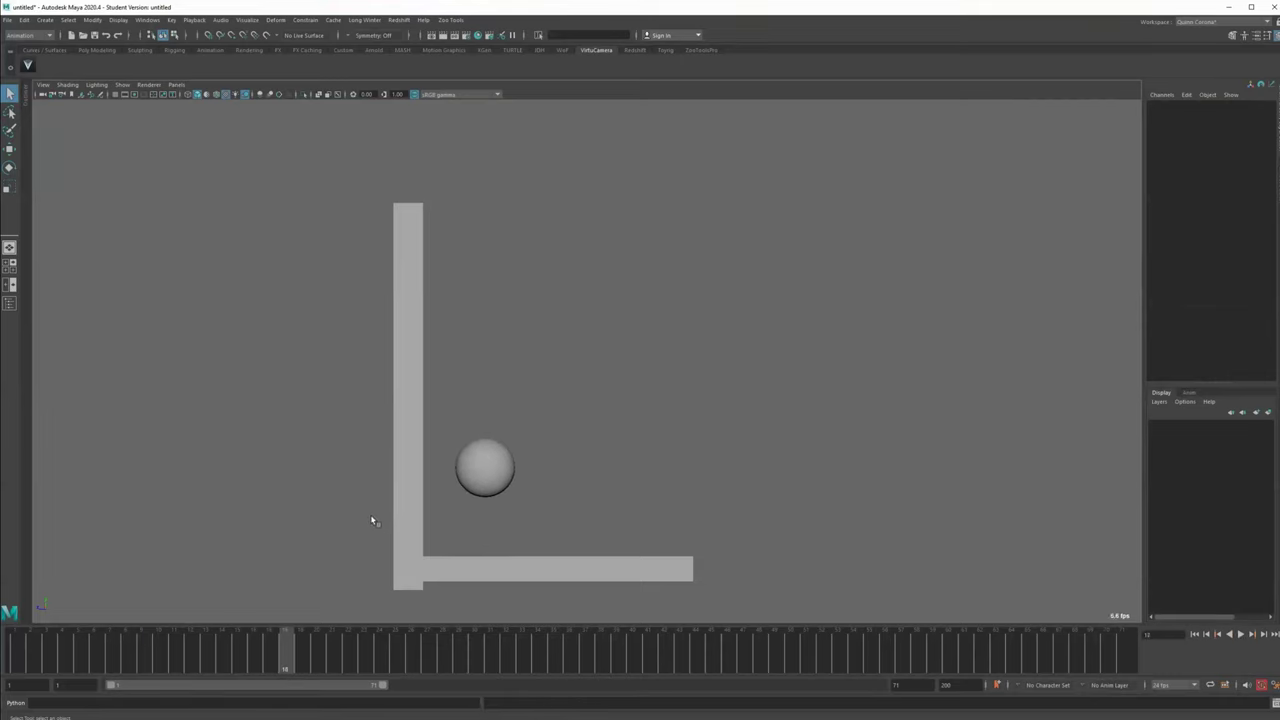
key("alt+comma")
key("alt+comma")
key("alt+comma")
key("alt+period")
key("alt+period")
key("alt+comma")
Examine the spacing along the sphere's Translate Y arc between the frame 16 and frame 20 floor contacts
key("space")
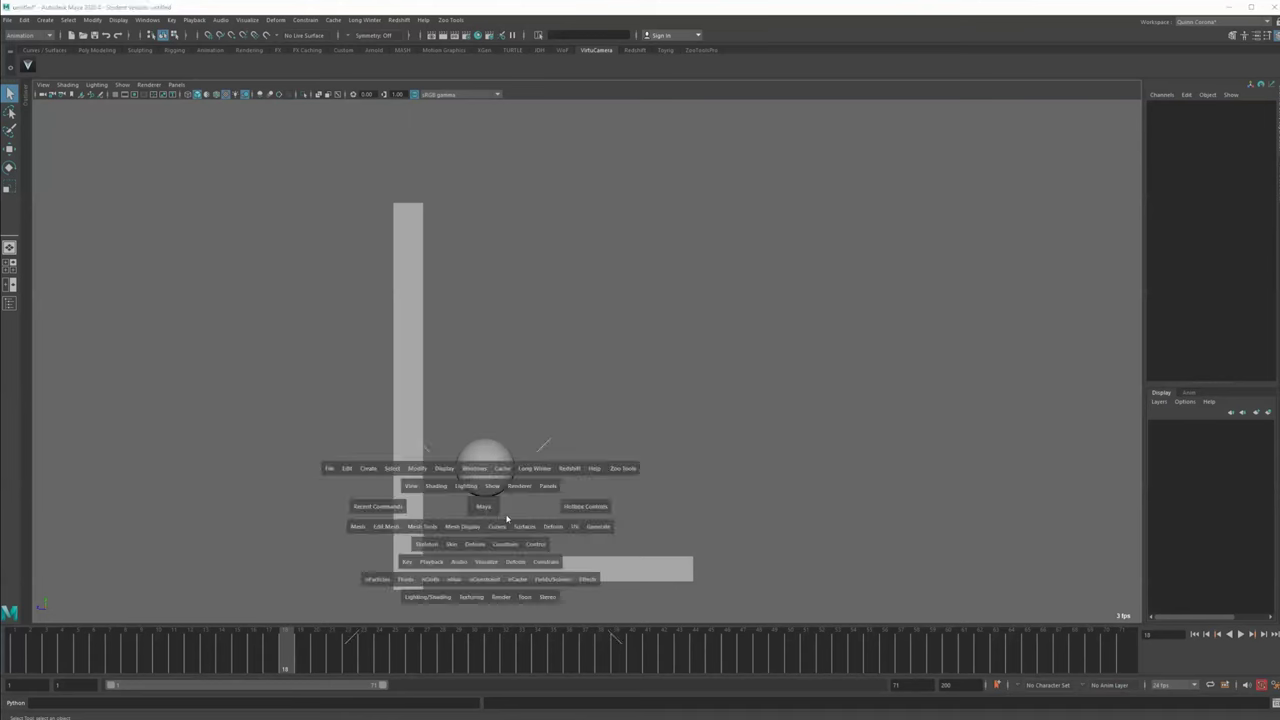
left_click(782, 284)
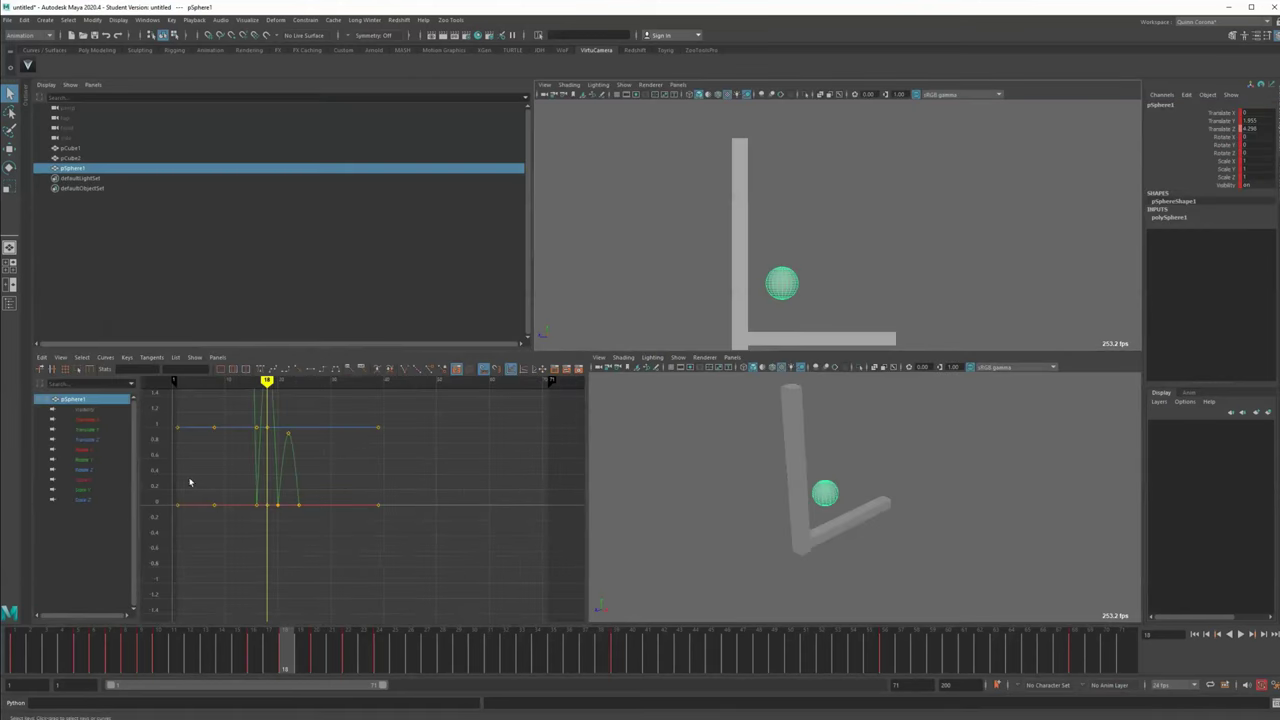
left_click(87, 430)
key("f")
left_click(341, 558)
key("f")
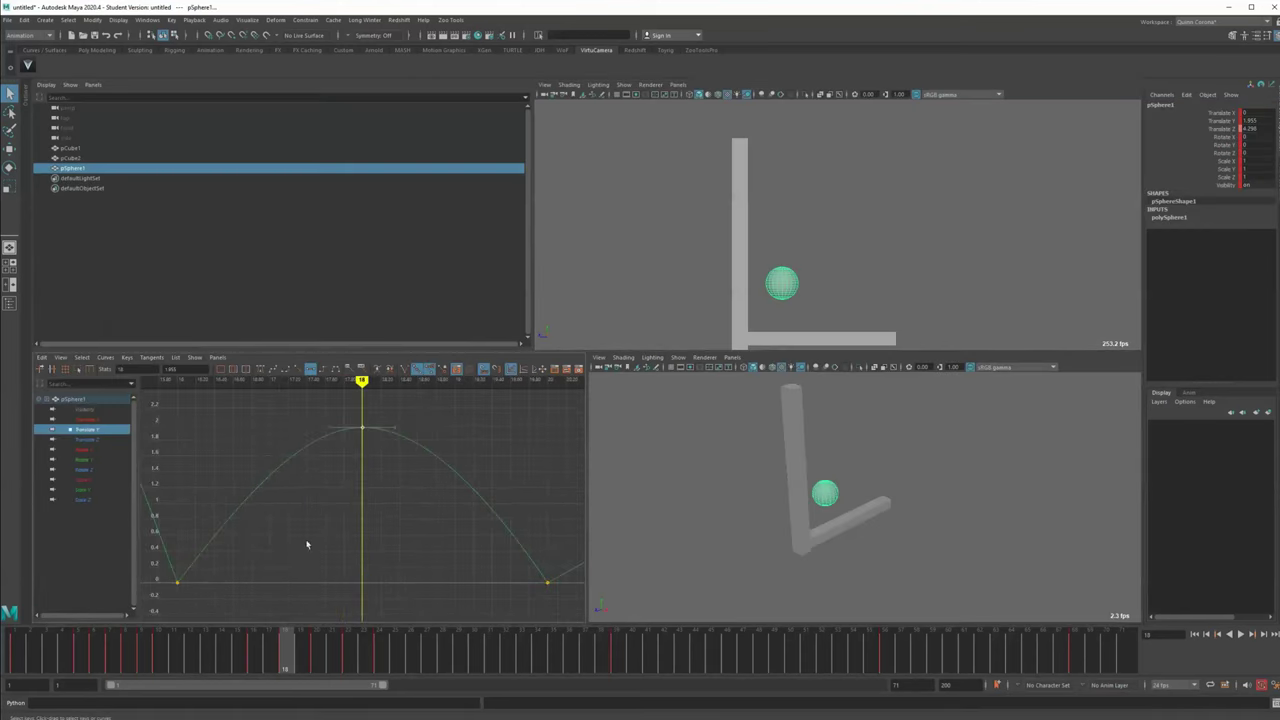
key("space")
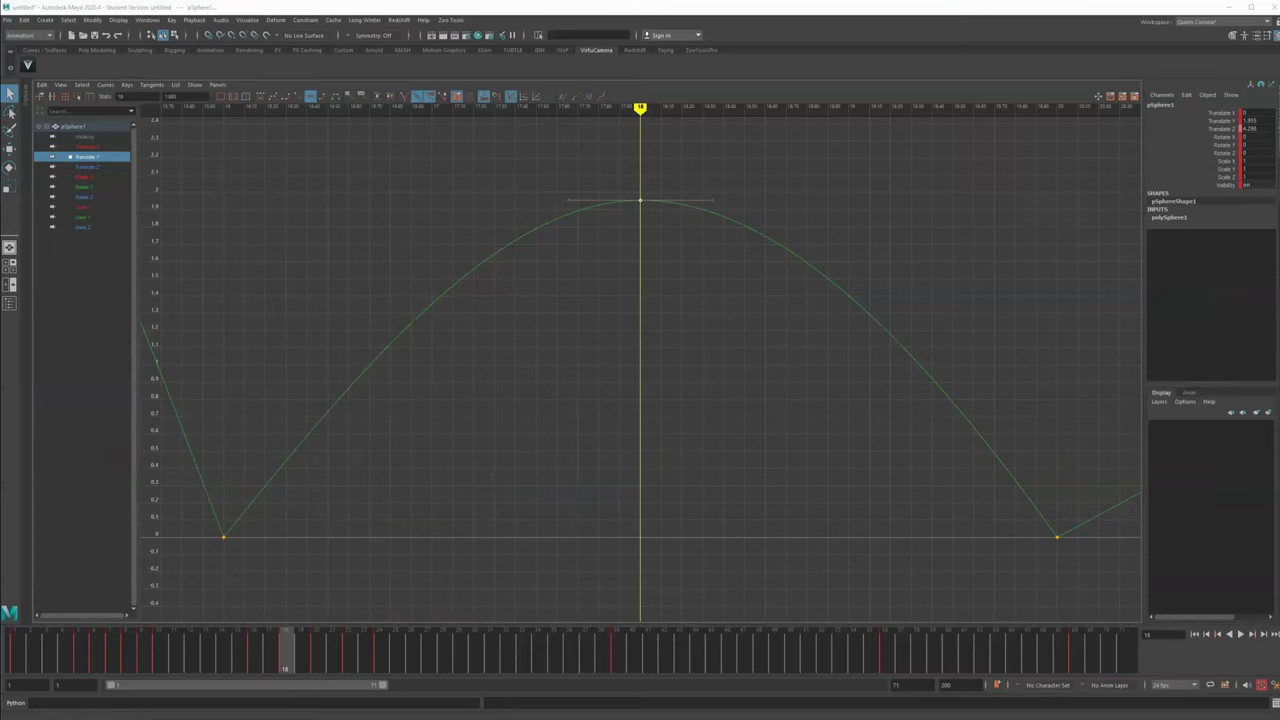
left_click_drag(326, 428, 502, 235)
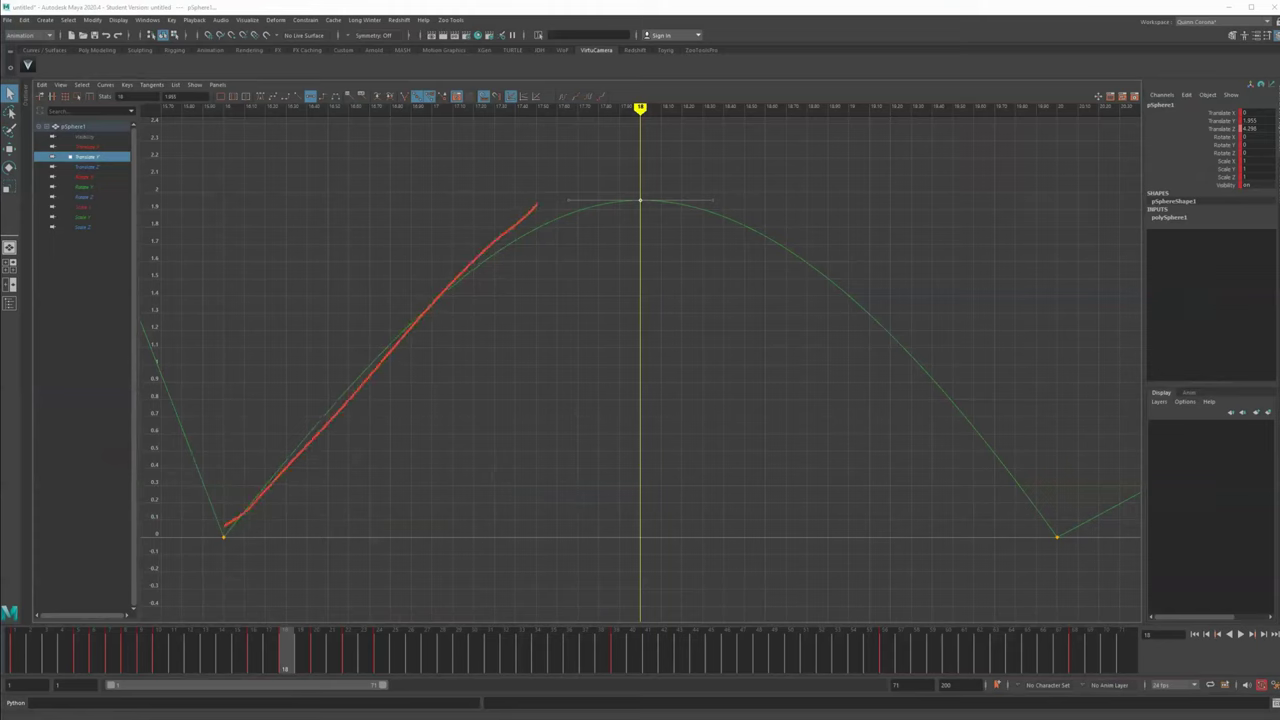
left_click_drag(448, 287, 640, 208)
left_click_drag(1038, 510, 822, 312)
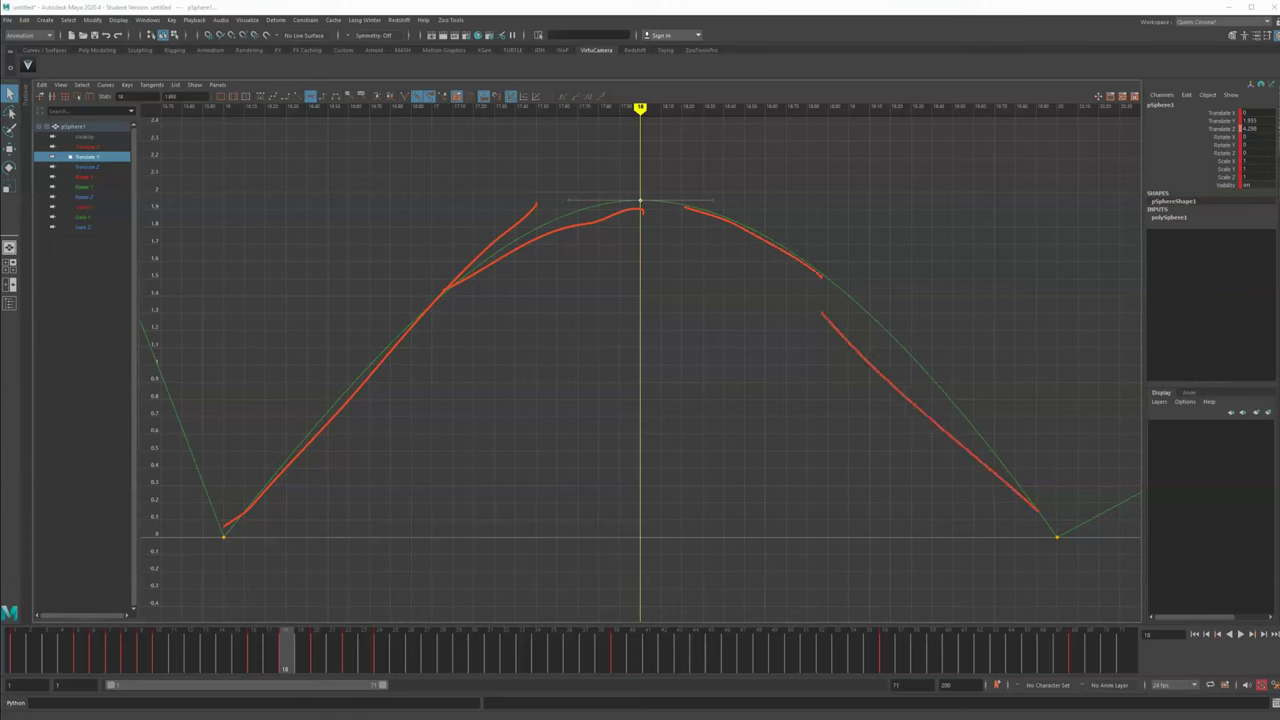
key("Escape")
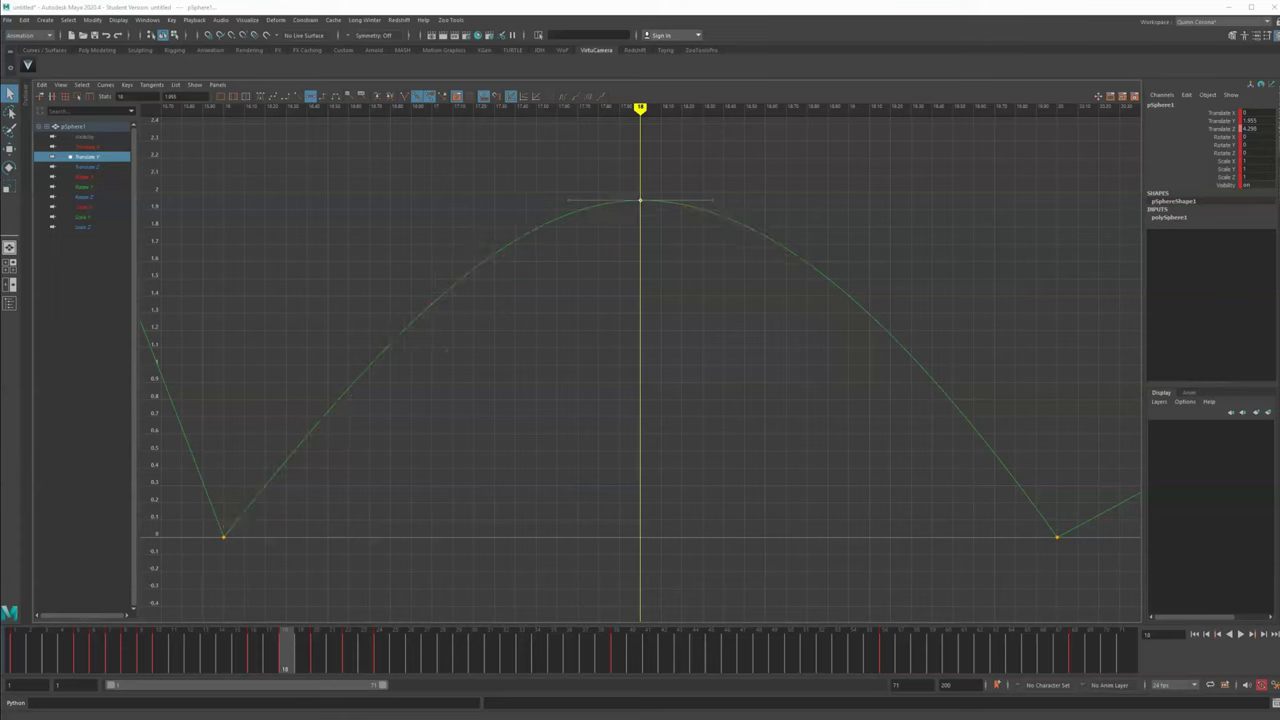
key("space")
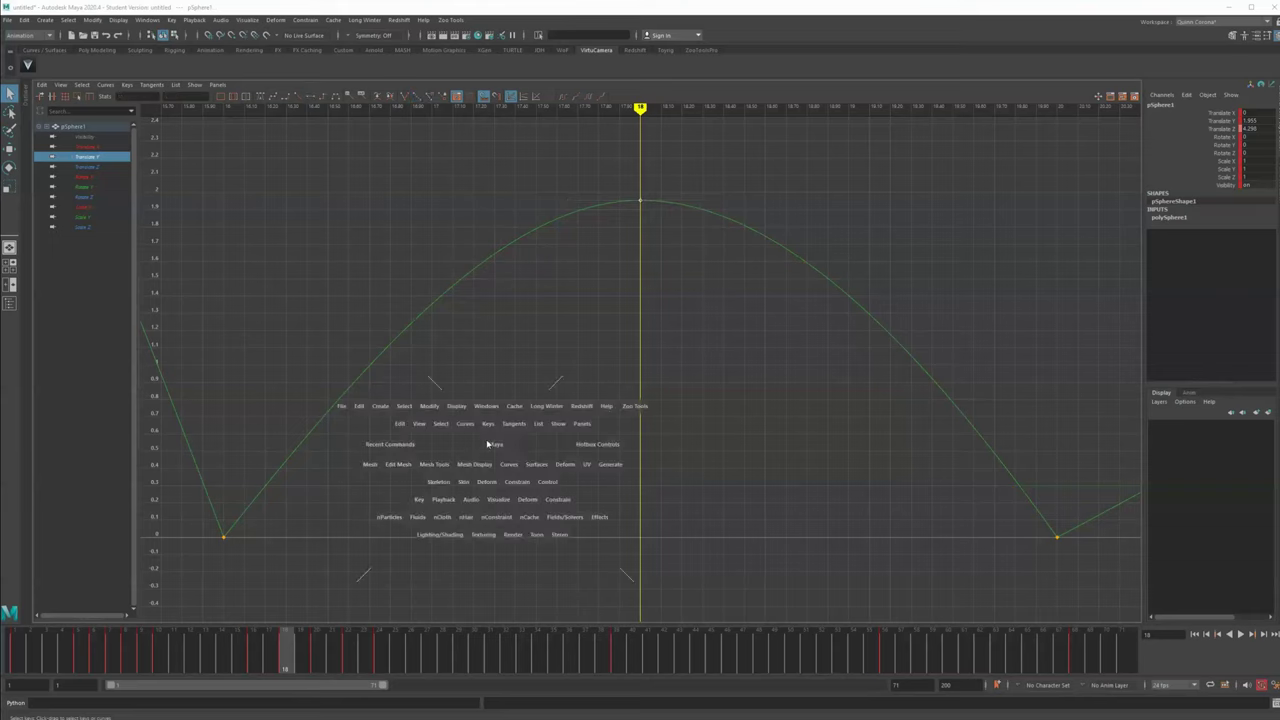
Extend the end of the playback range to frame 95
right_click_drag(403, 491, 323, 499, "alt")
middle_click_drag(362, 534, 358, 546, "alt")
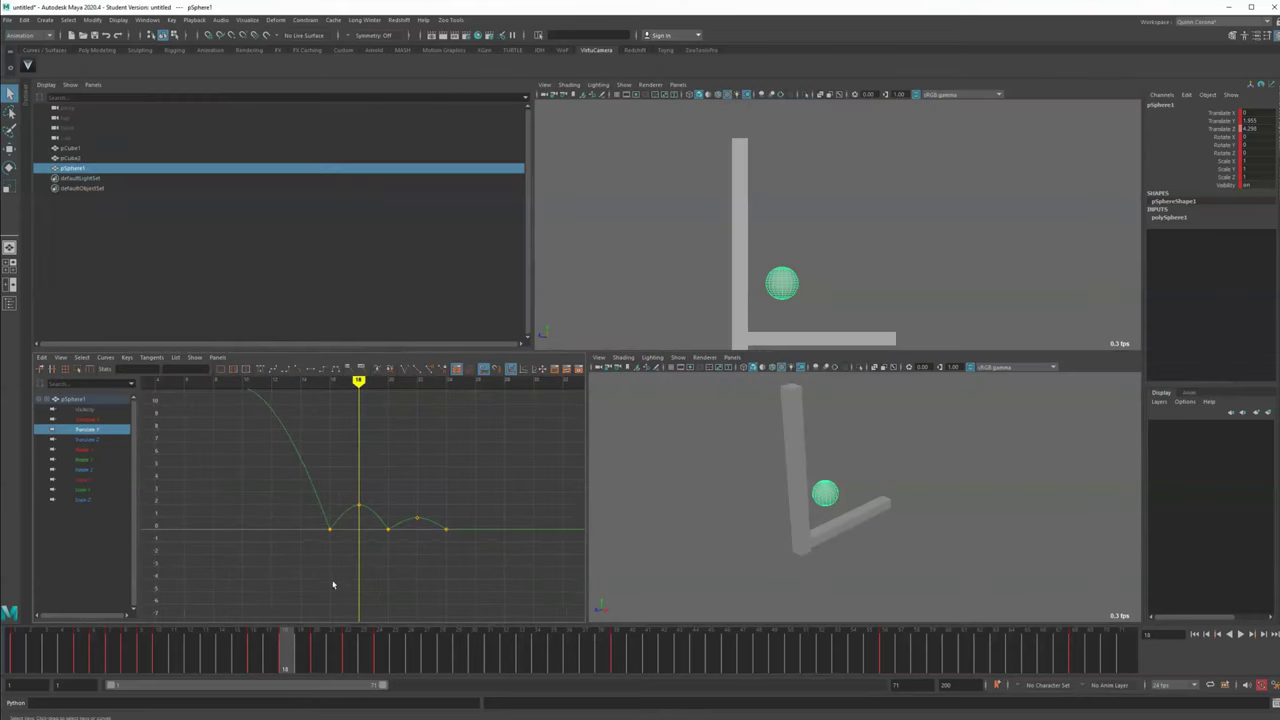
left_click_drag(325, 588, 437, 466)
left_click_drag(193, 660, 1043, 689)
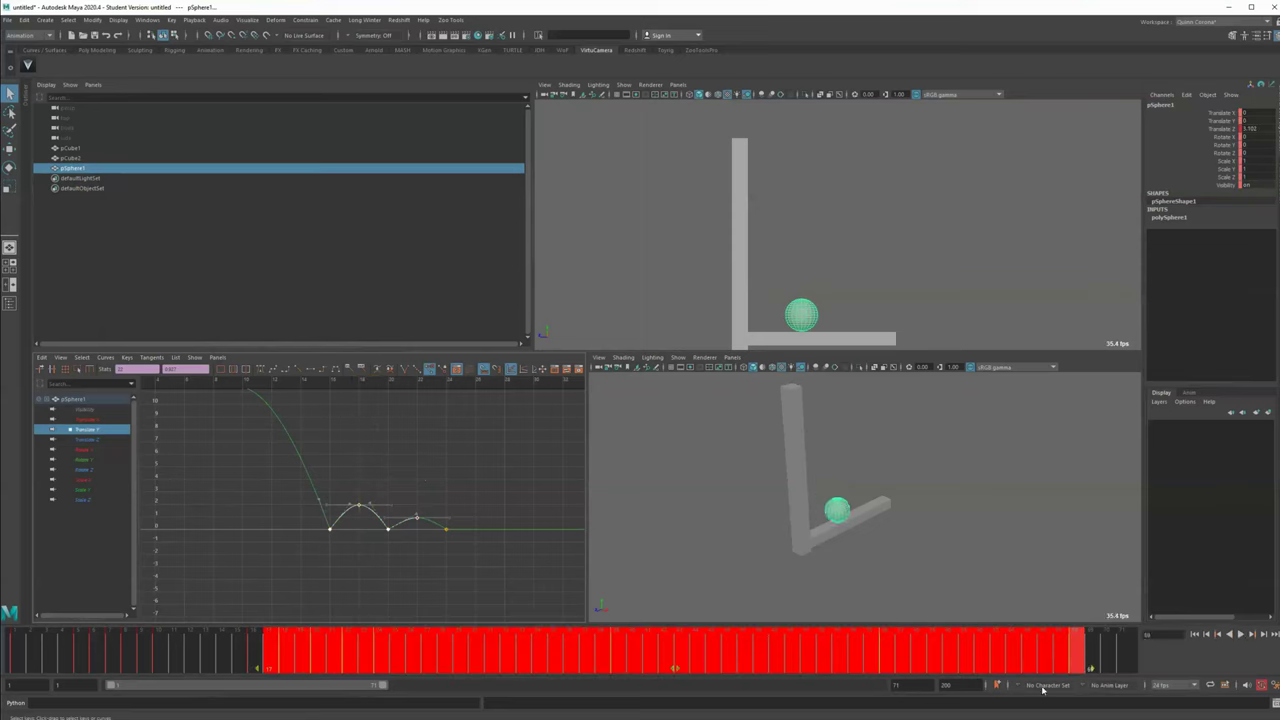
left_click_drag(382, 687, 475, 687)
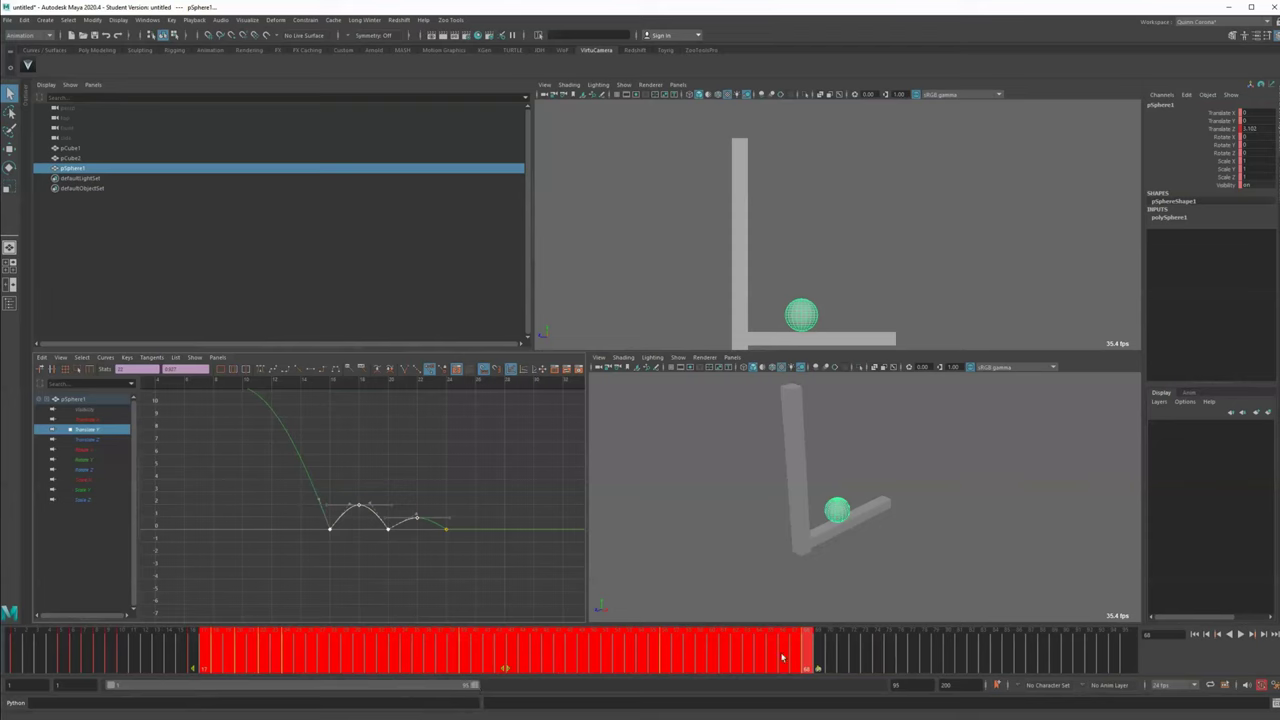
left_click(849, 650)
Shift all sphere keys after the frame 16 contact two frames later, placing the first bounce peak at frame 20
left_click(160, 656)
key("alt+period")
key("alt+period")
key("alt+period")
key("alt+period")
key("alt+period")
key("alt+comma")
key("alt+comma")
key("alt+period")
key("alt+period")
left_click_drag(210, 656, 872, 668, "shift")
left_click_drag(546, 666, 567, 666)
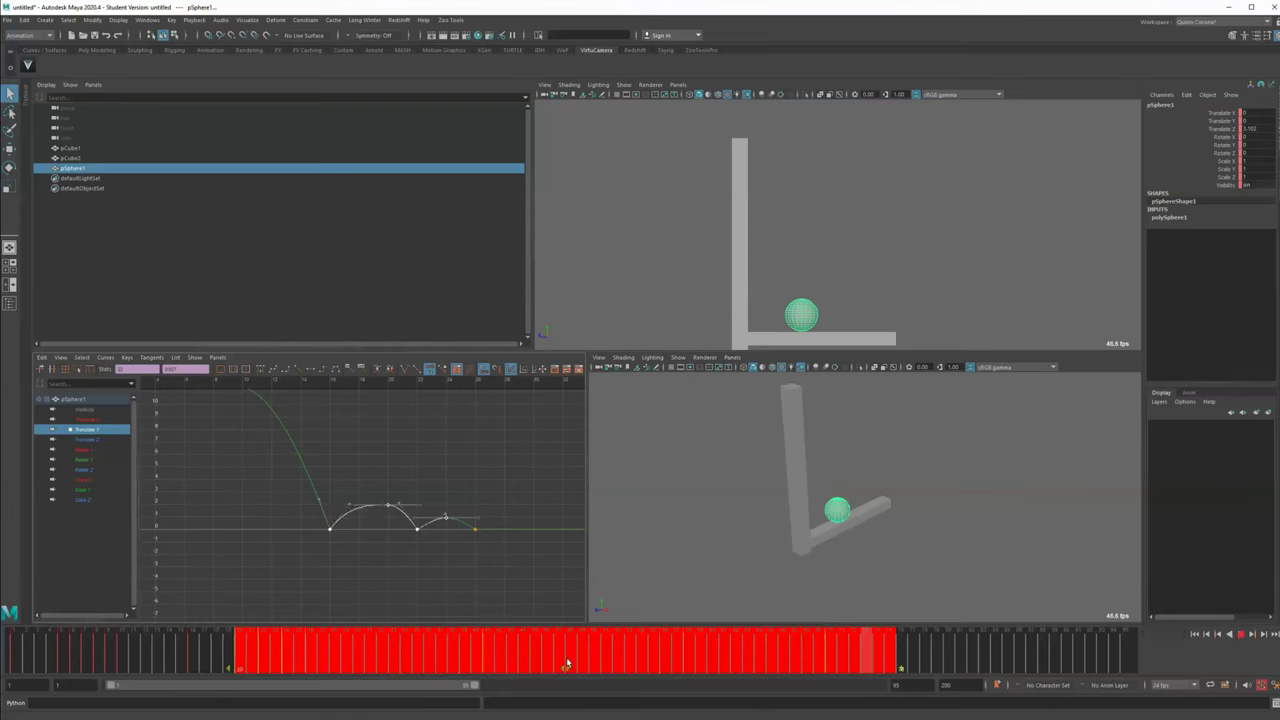
Shift all sphere keys after the frame 20 peak two frames later, placing the following floor contact at frame 24
left_click(948, 652)
left_click_drag(232, 666, 930, 663)
left_click_drag(594, 665, 622, 665)
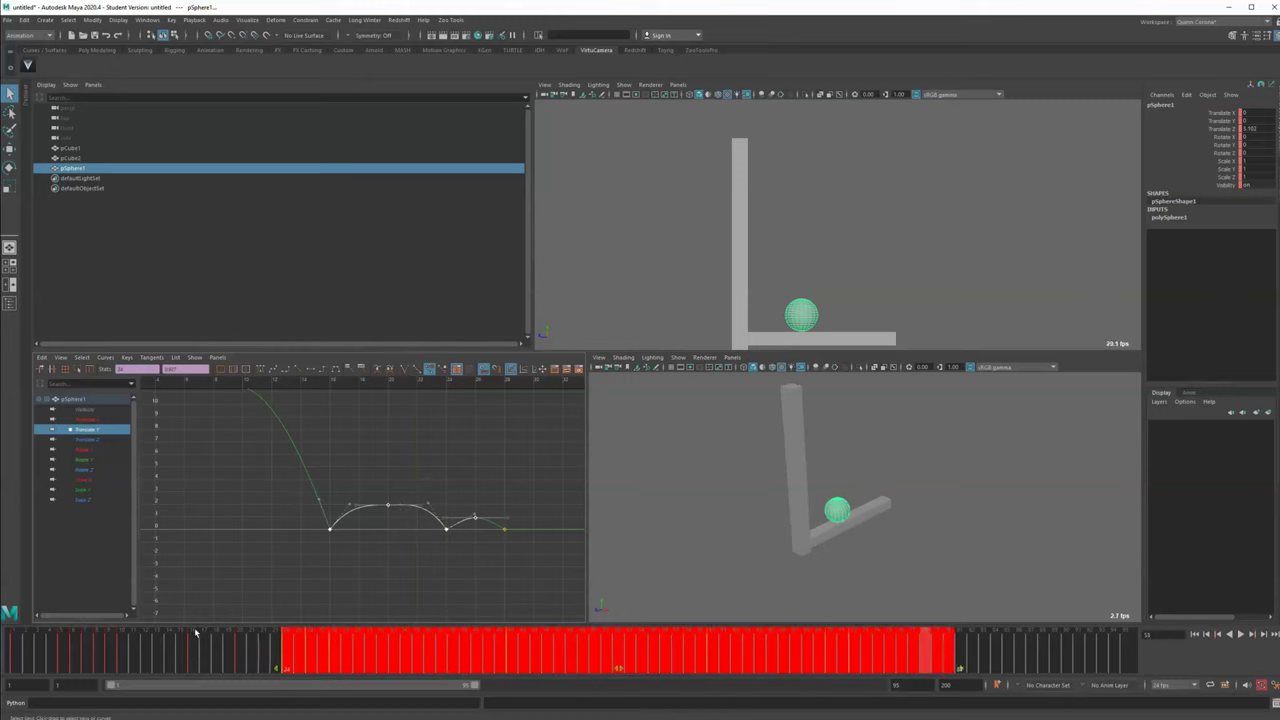
Adjust the Translate Y tangents at the frame 16 and frame 24 contacts to round out the retimed bounce arcs
left_click(157, 663)
key("f")
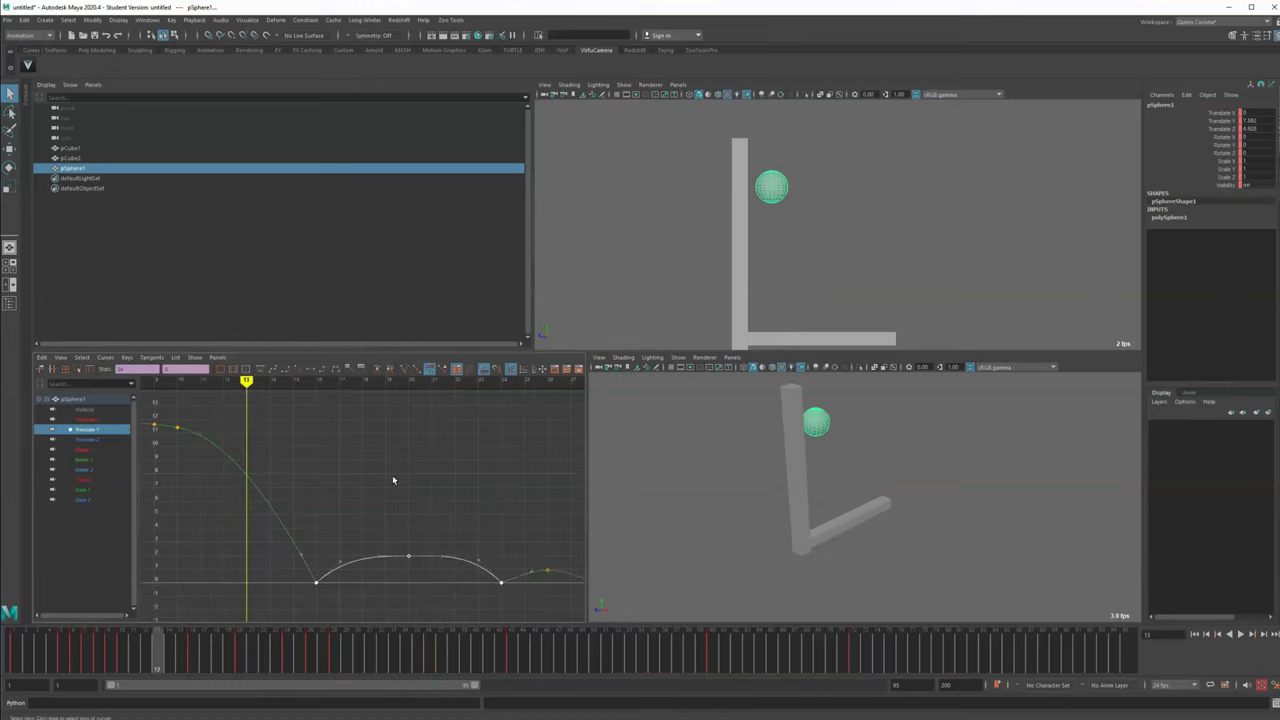
key("f")
right_click_drag(382, 521, 430, 569, "alt")
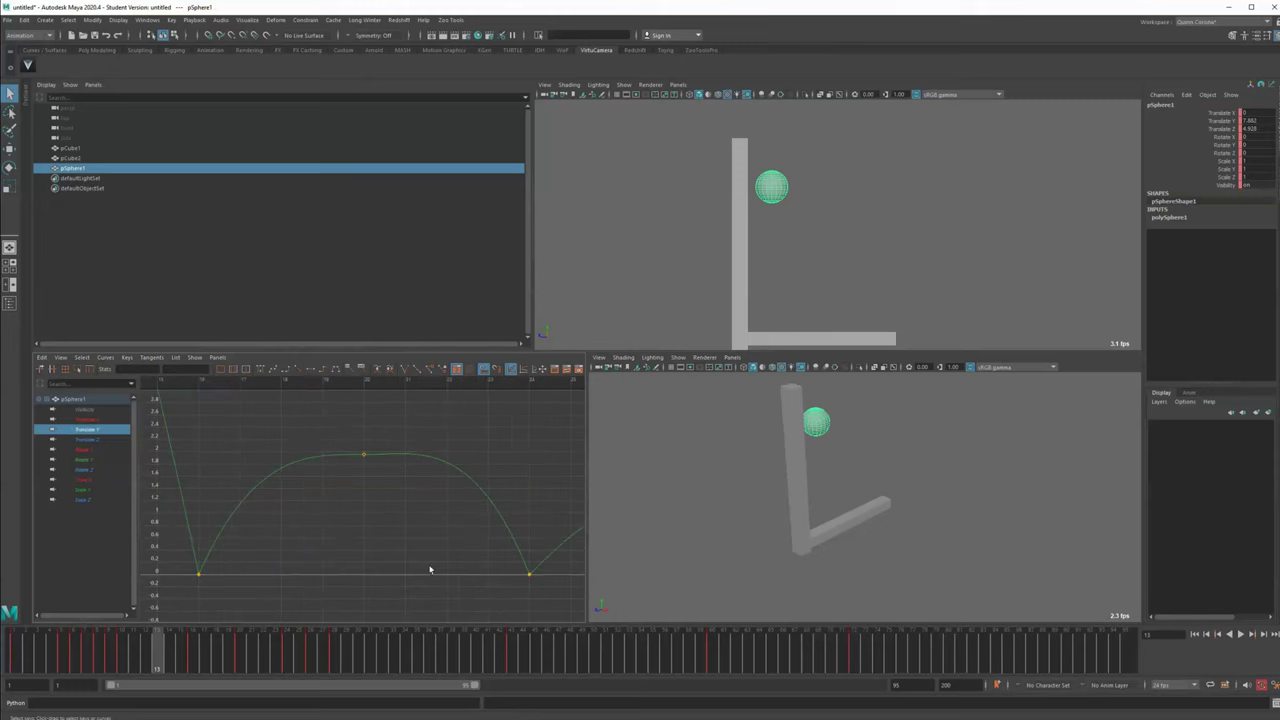
left_click_drag(533, 538, 533, 540)
key("w")
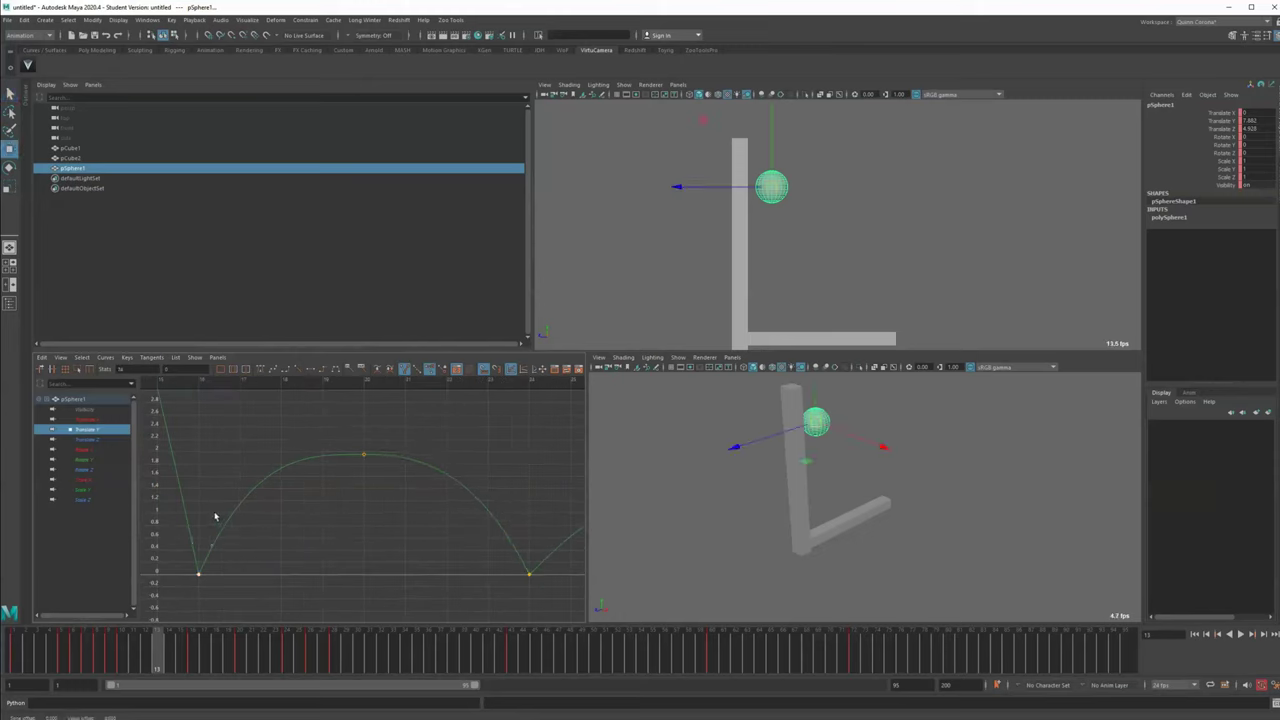
middle_click_drag(229, 505, 222, 496, "alt")
middle_click_drag(347, 559, 178, 548, "alt")
left_click_drag(379, 531, 332, 500)
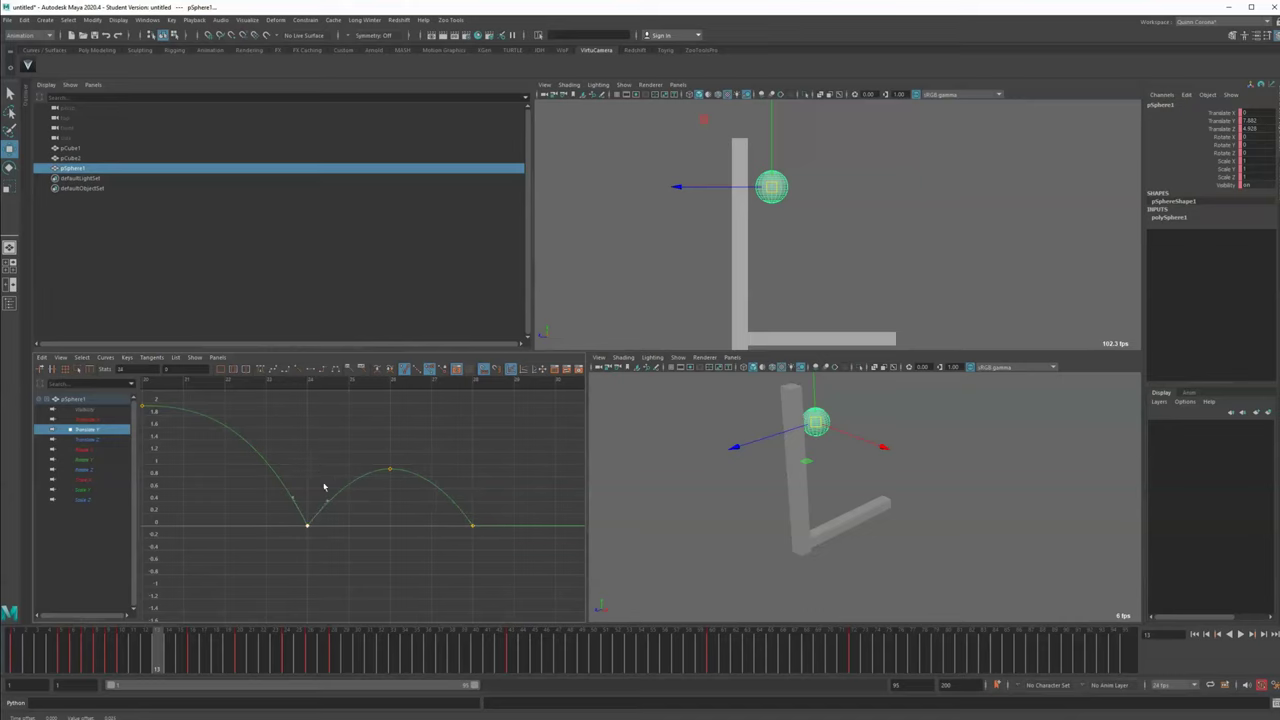
Play back the retimed bounces in the full side view and stop at frame 20
key("space")
key("alt+v")
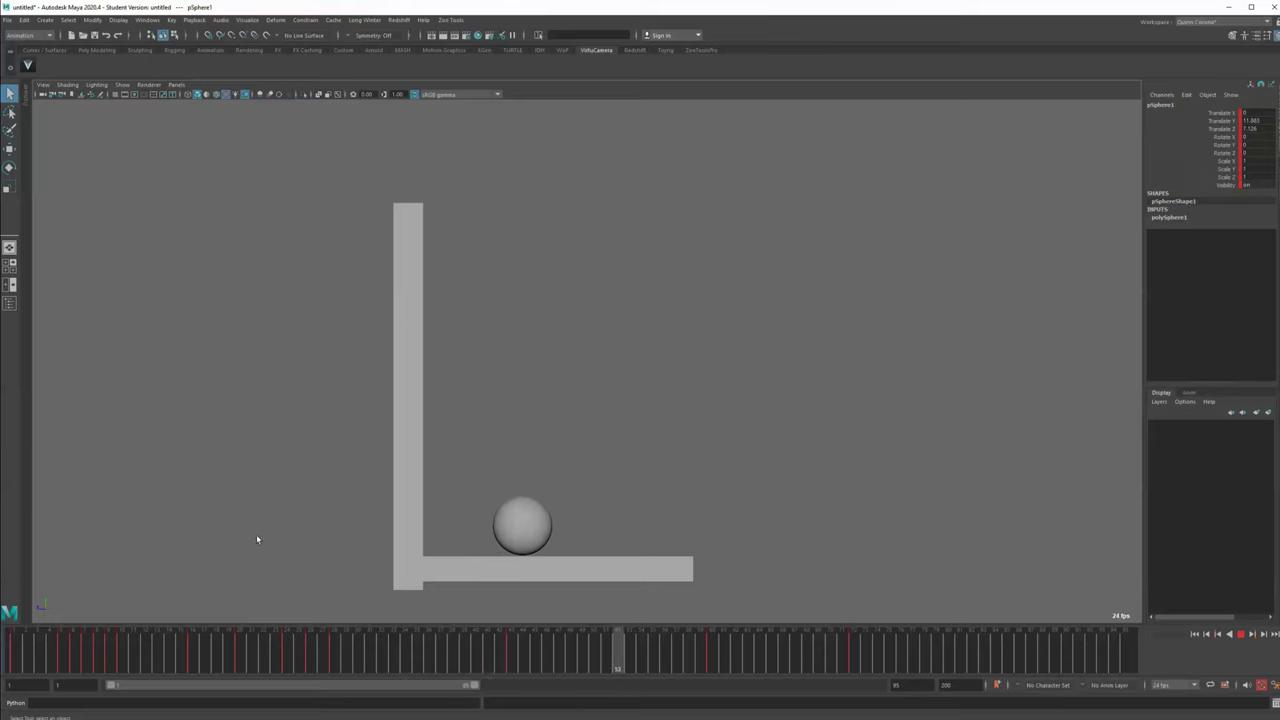
key("w")
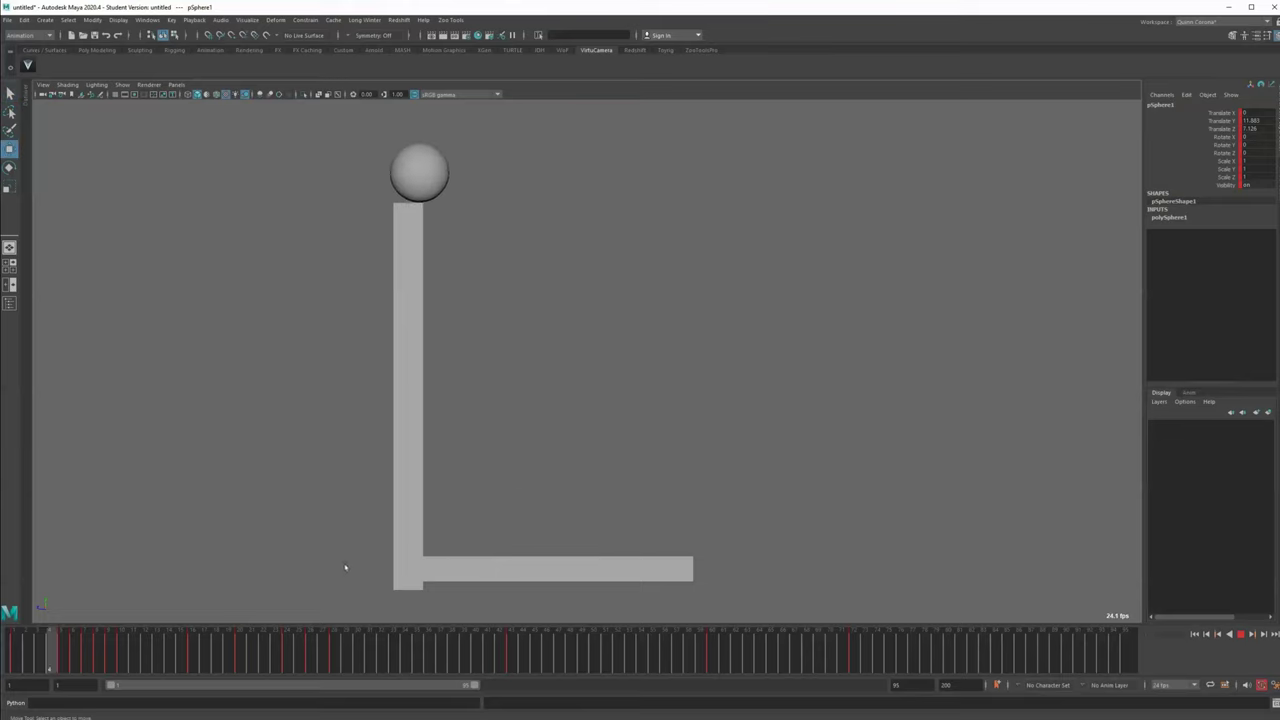
left_click(352, 563)
key("alt+v")
left_click(241, 664)
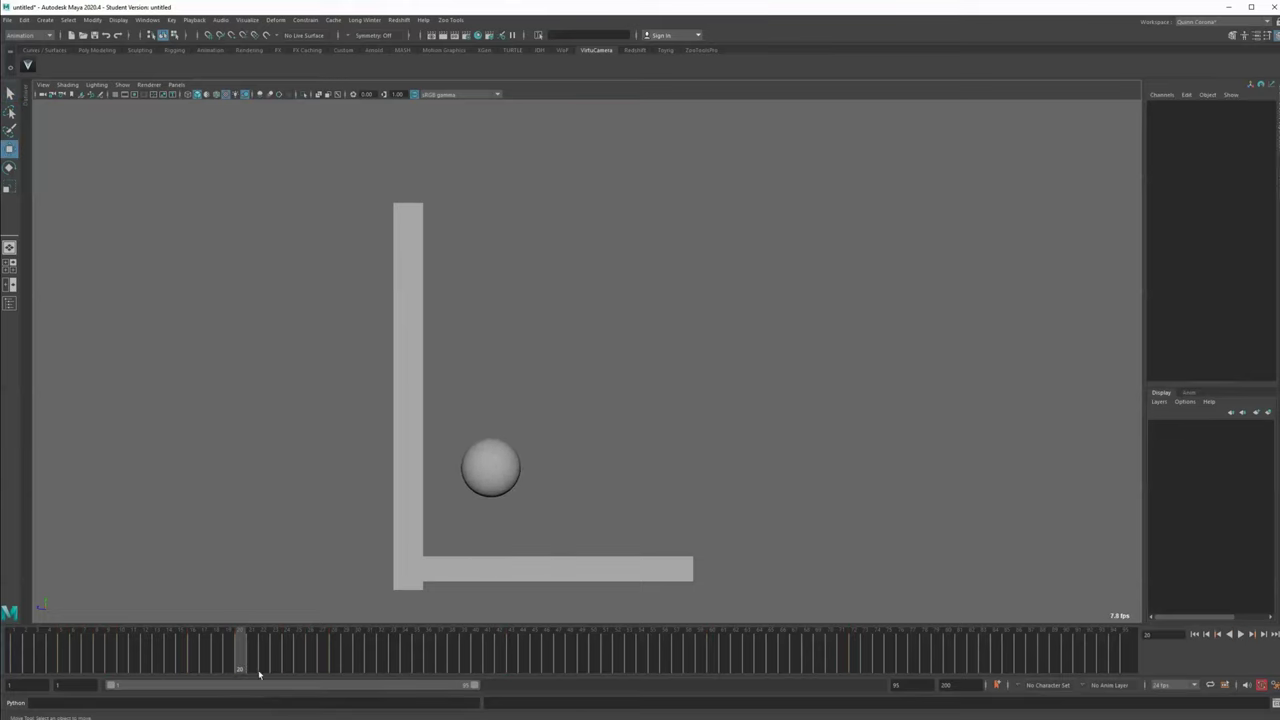
Lower the sphere's second bounce peak at frame 26 to a Translate Y of about 0.23
key("ctrl+z")
left_click(396, 163)
left_click_drag(272, 655, 288, 660)
key("alt+period")
key("alt+period")
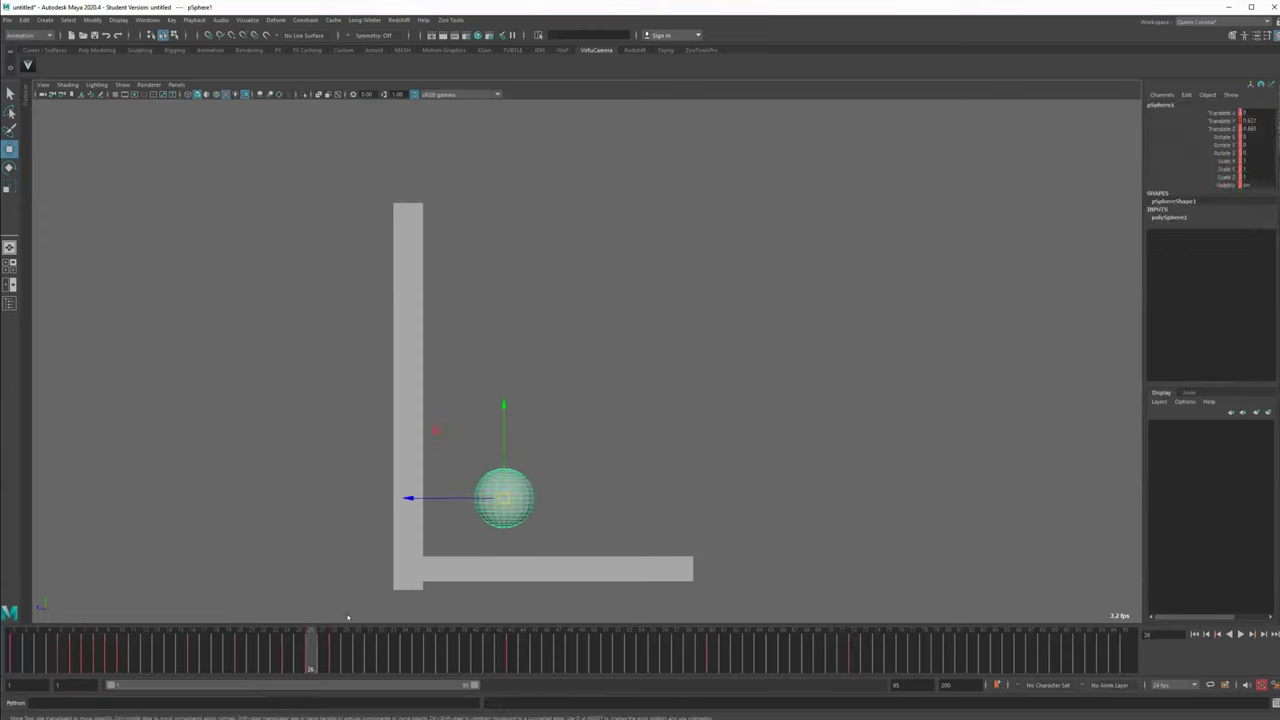
key("alt+period")
key("alt+period")
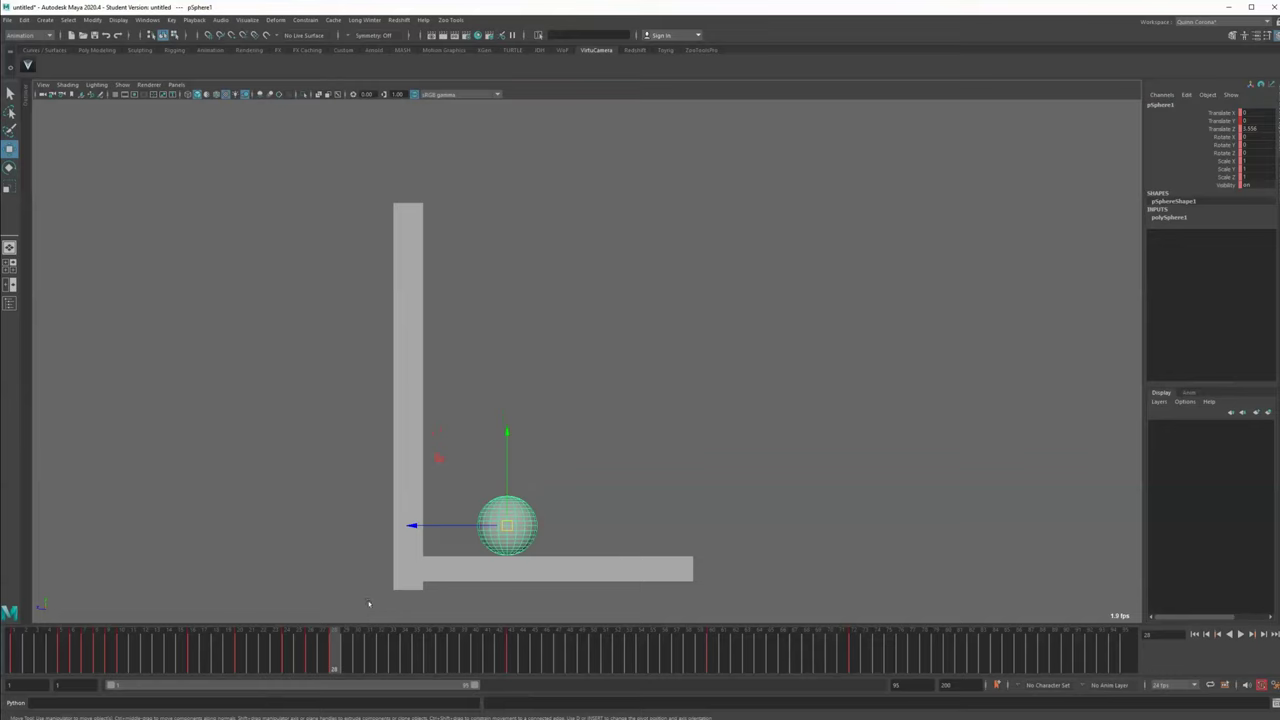
key("alt+comma")
key("alt+comma")
left_click_drag(503, 404, 503, 422)
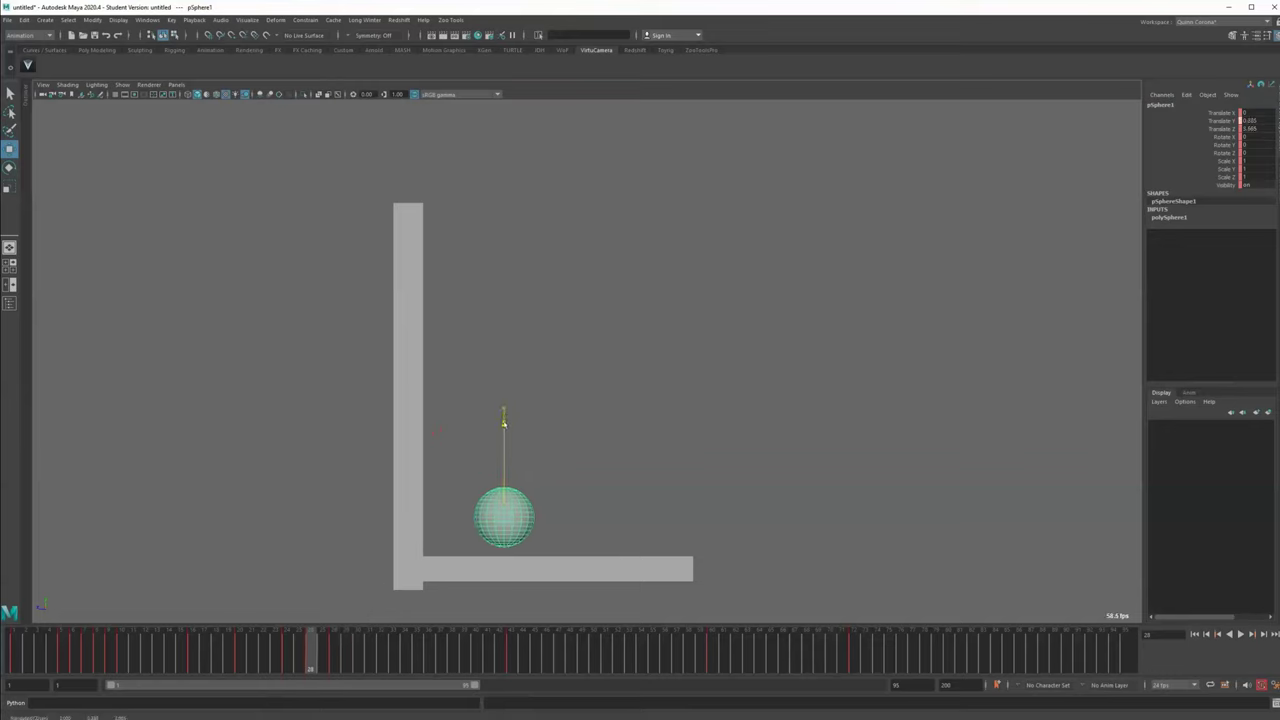
Step through the frames around frame 26 to check the lowered second bounce
left_click(464, 381)
key("alt+comma")
key("alt+comma")
key("alt+period")
key("alt+period")
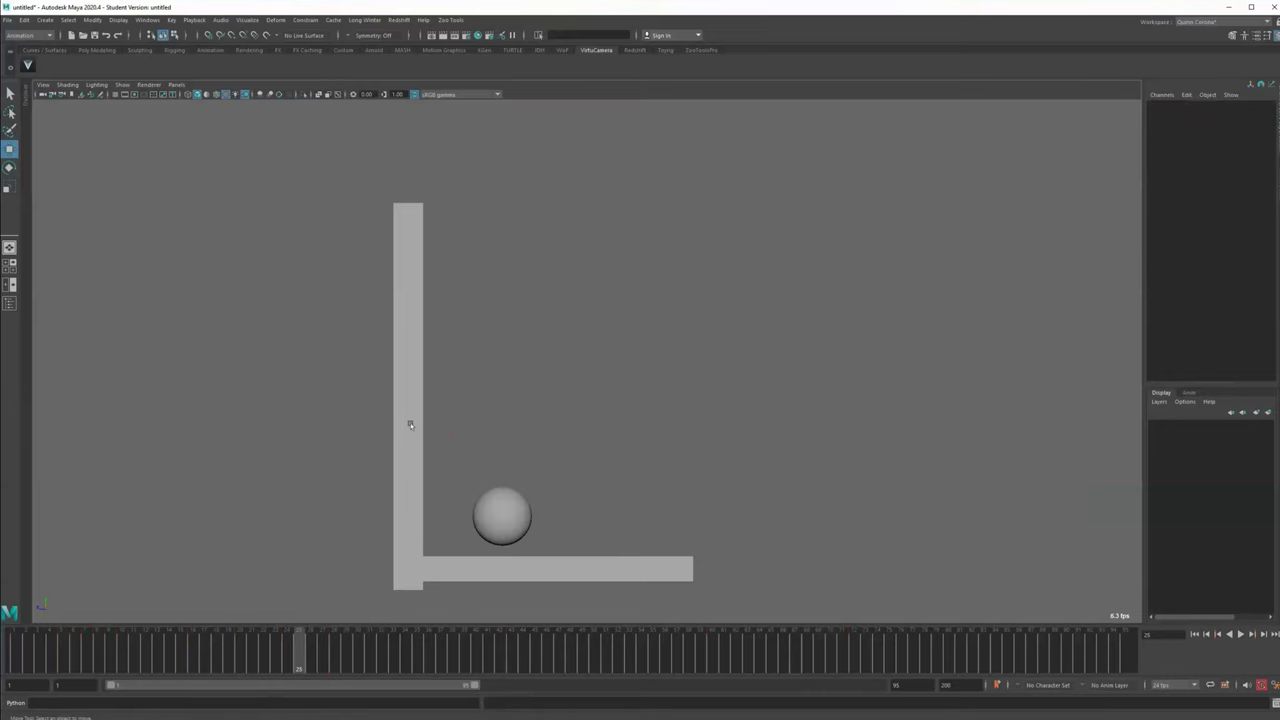
key("alt+period")
key("alt+comma")
key("alt+comma")
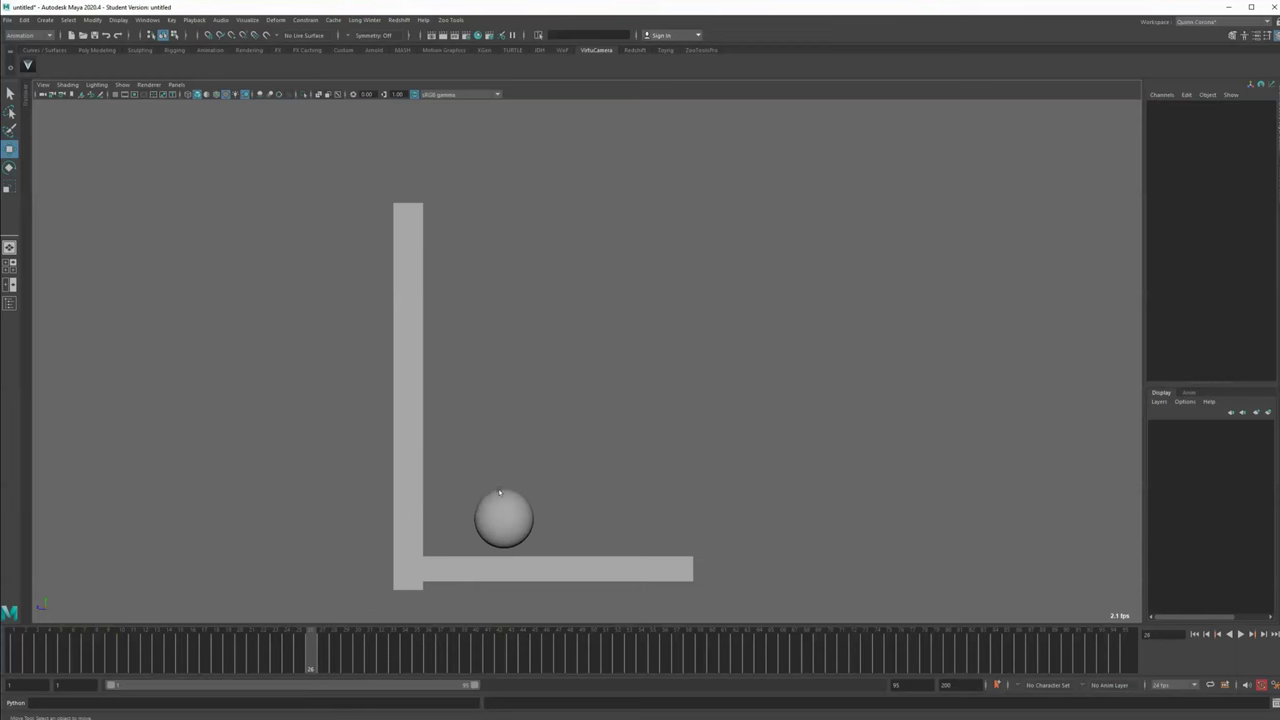
Adjust the Translate Y tangents at the frame 24 and frame 28 contacts to smooth the dip in the second bounce
left_click(507, 518)
key("space")
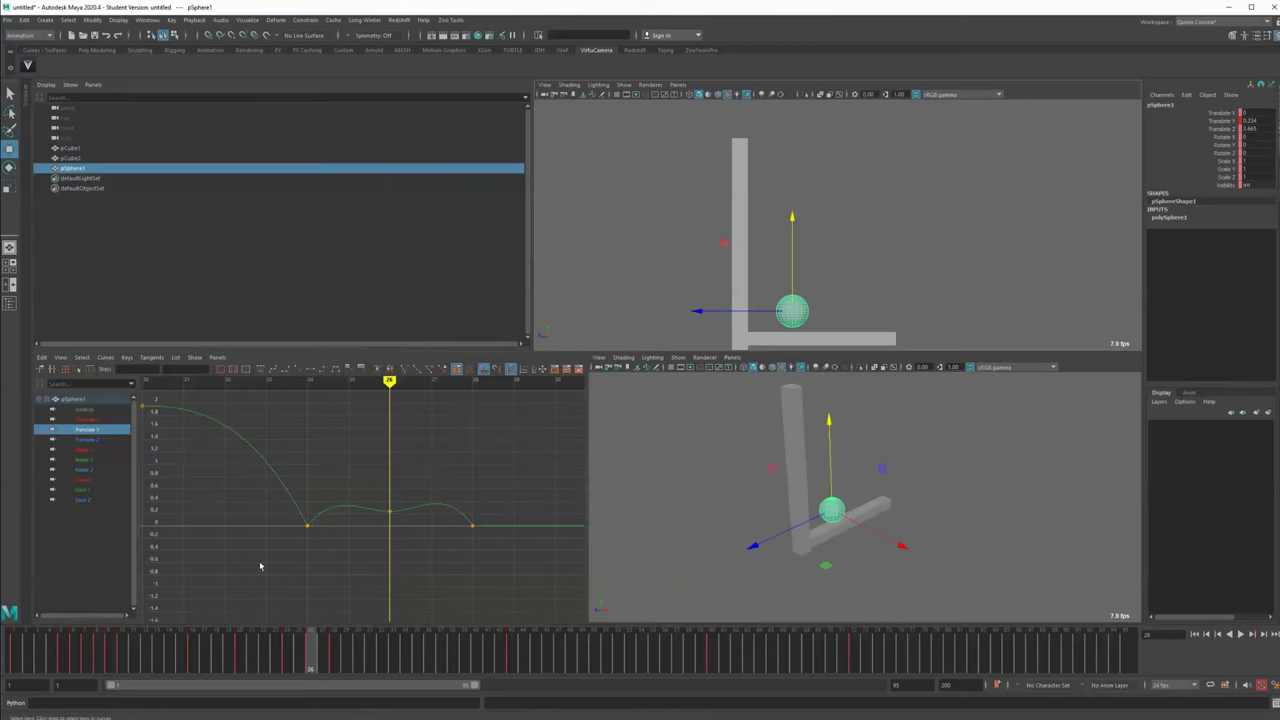
left_click_drag(260, 566, 520, 498)
key("f")
key("space")
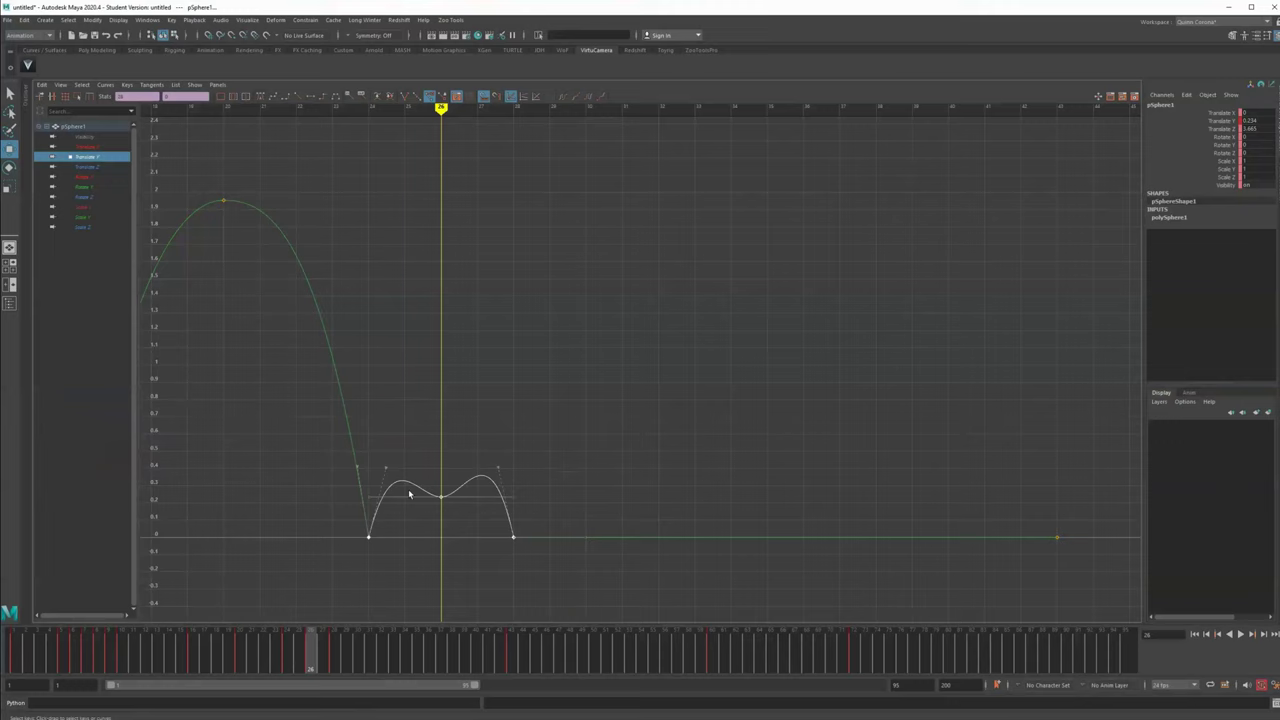
left_click_drag(397, 490, 397, 452)
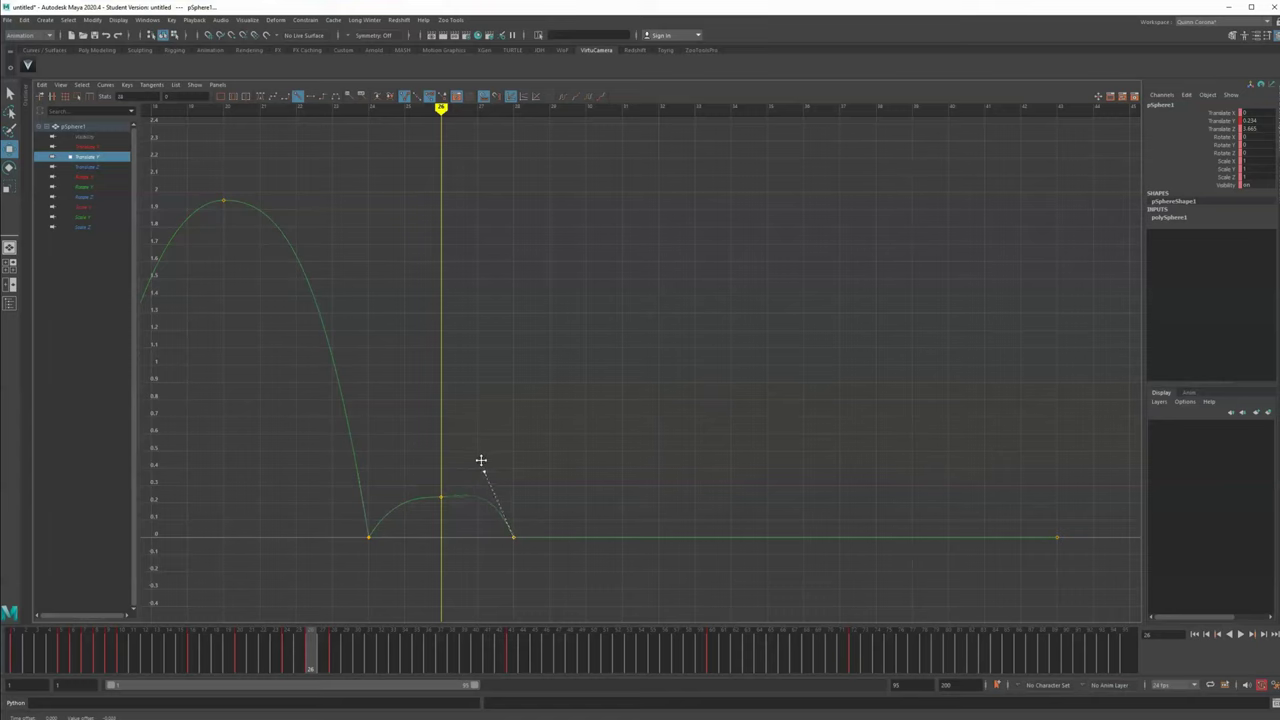
Play back the animation in the full side view and scrub to the second bounce at frame 25
key("space")
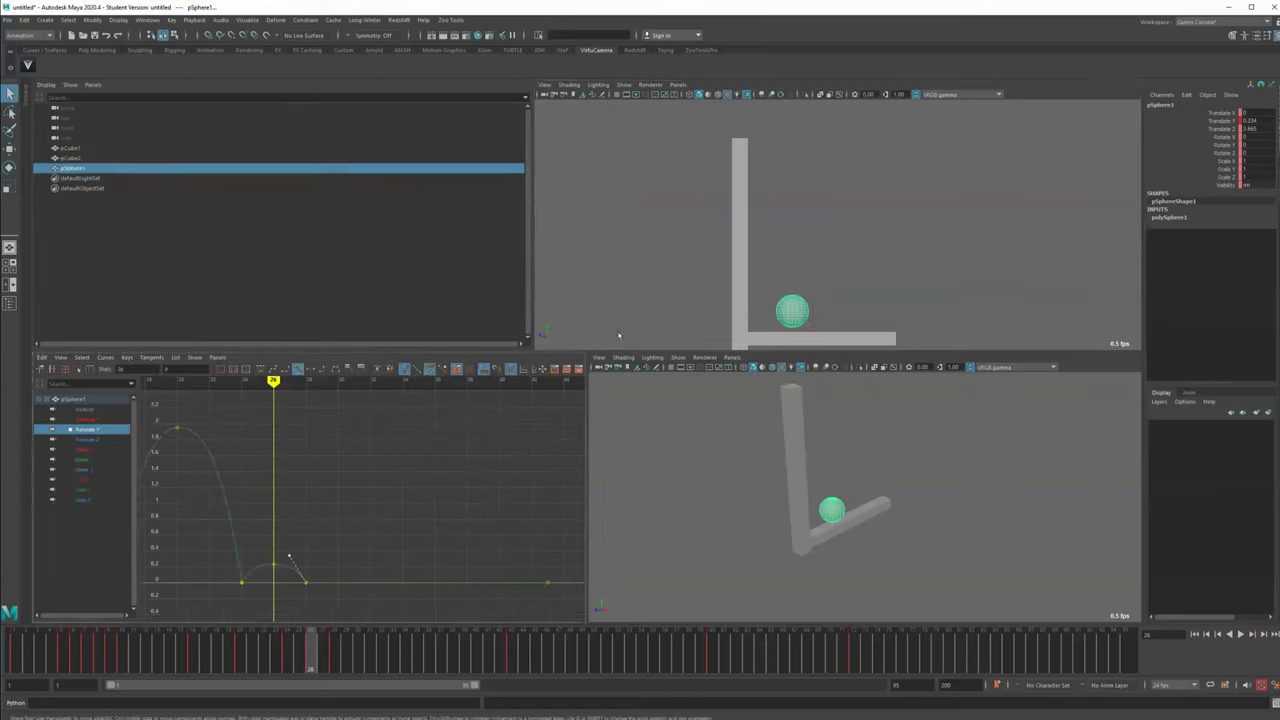
key("space")
key("alt+v")
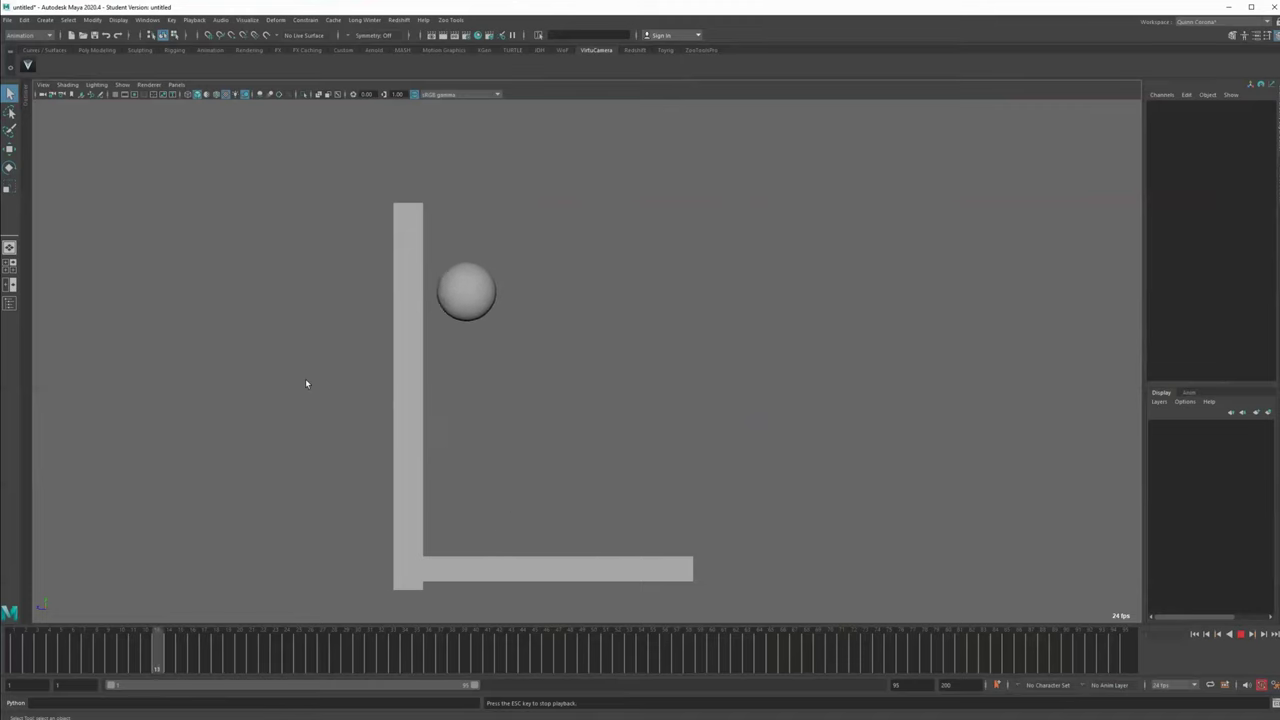
left_click_drag(260, 648, 300, 644)
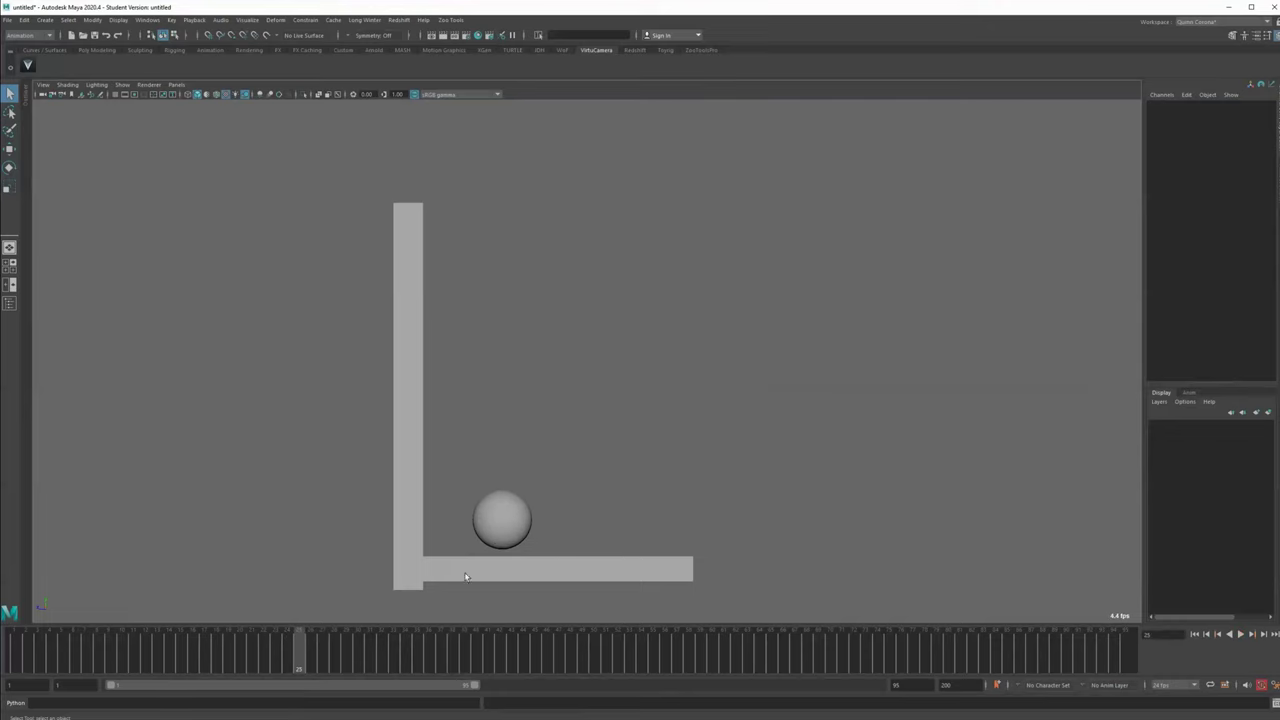
Lower the sphere's second bounce peak at frame 26 to a Translate Y of about 0.13 and adjust the frame 28 contact's incoming tangent
key("space")
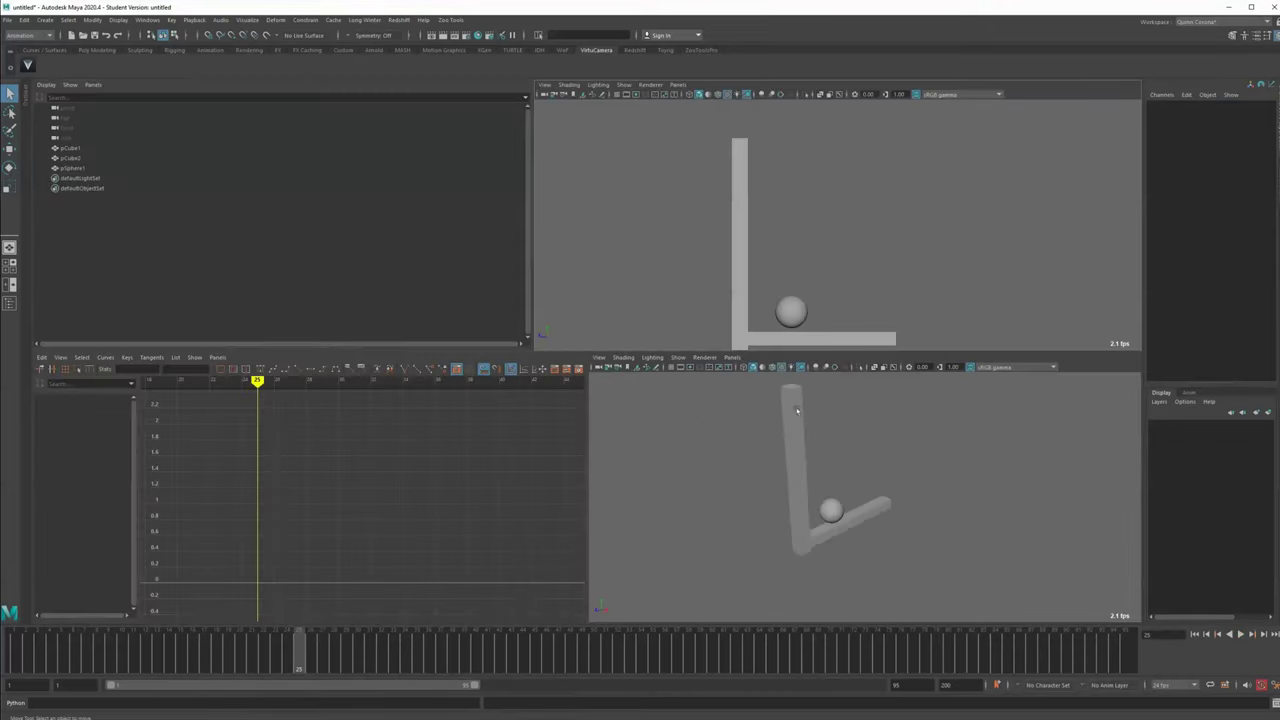
left_click(792, 304)
key("f")
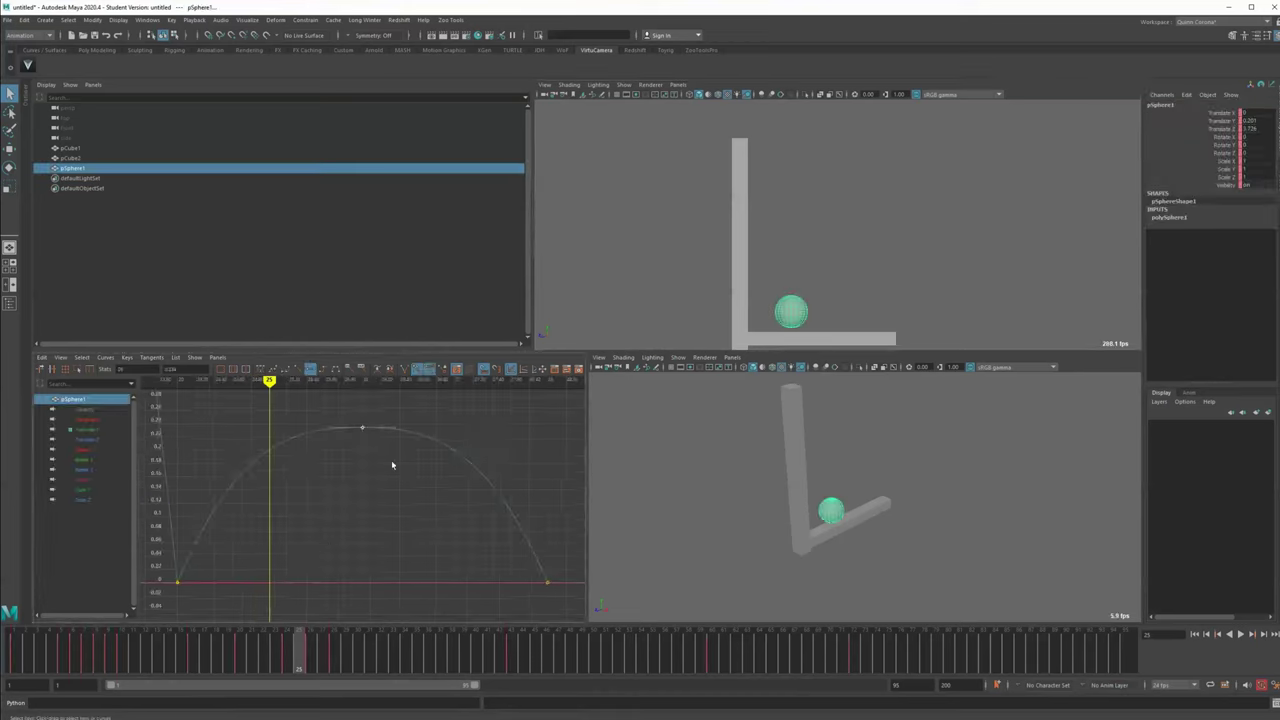
middle_click_drag(388, 514, 385, 553)
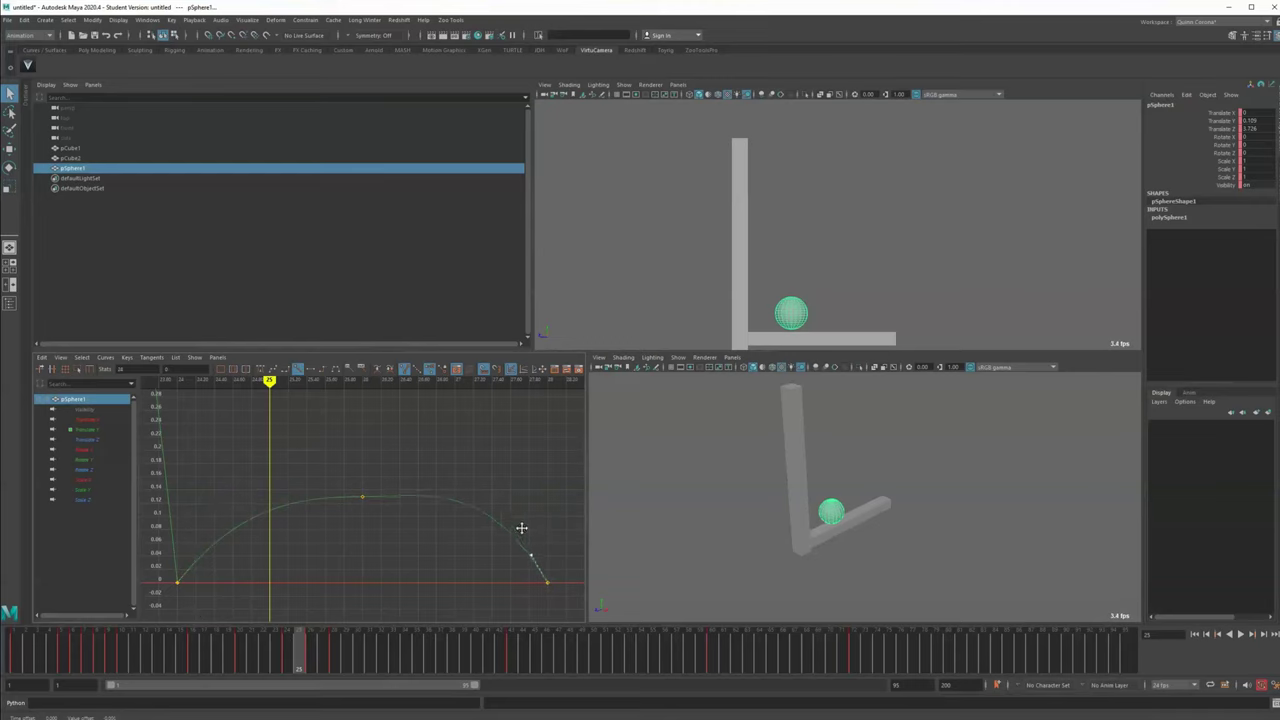
left_click(711, 204)
Play back the animation in the full side view and step through the start of the first bounce around frame 17
key("space")
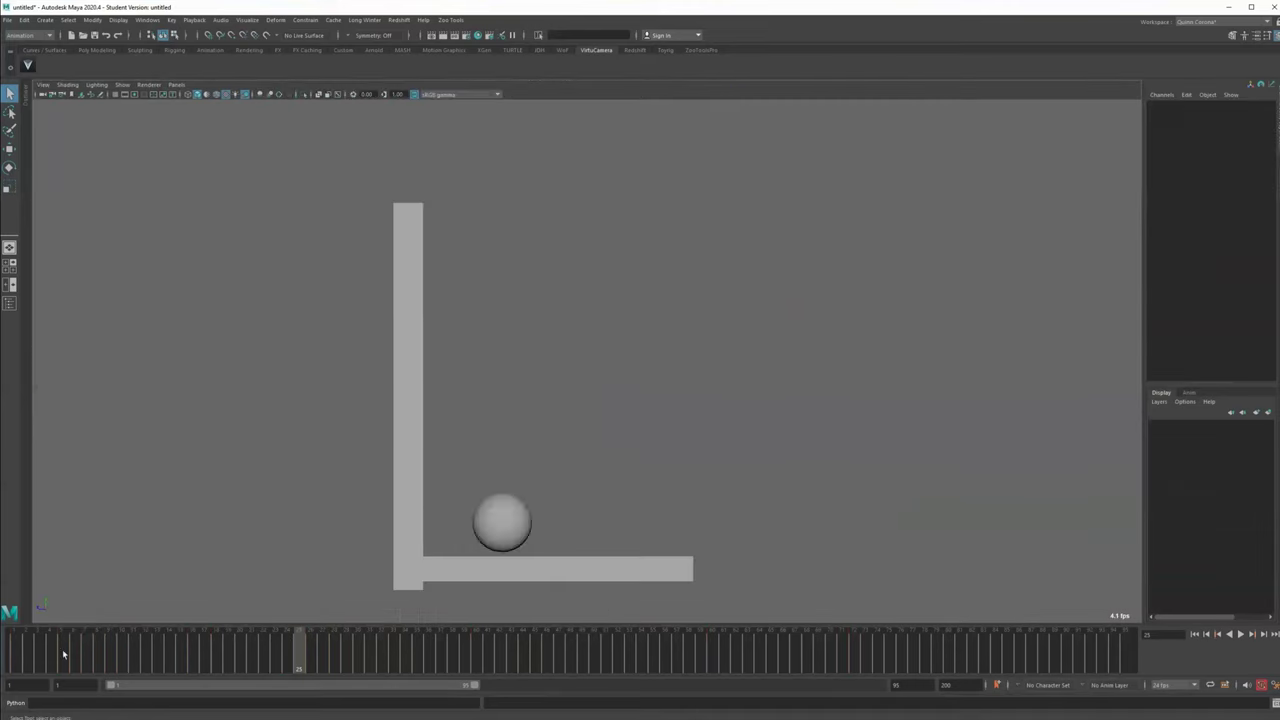
left_click(20, 649)
key("alt+v")
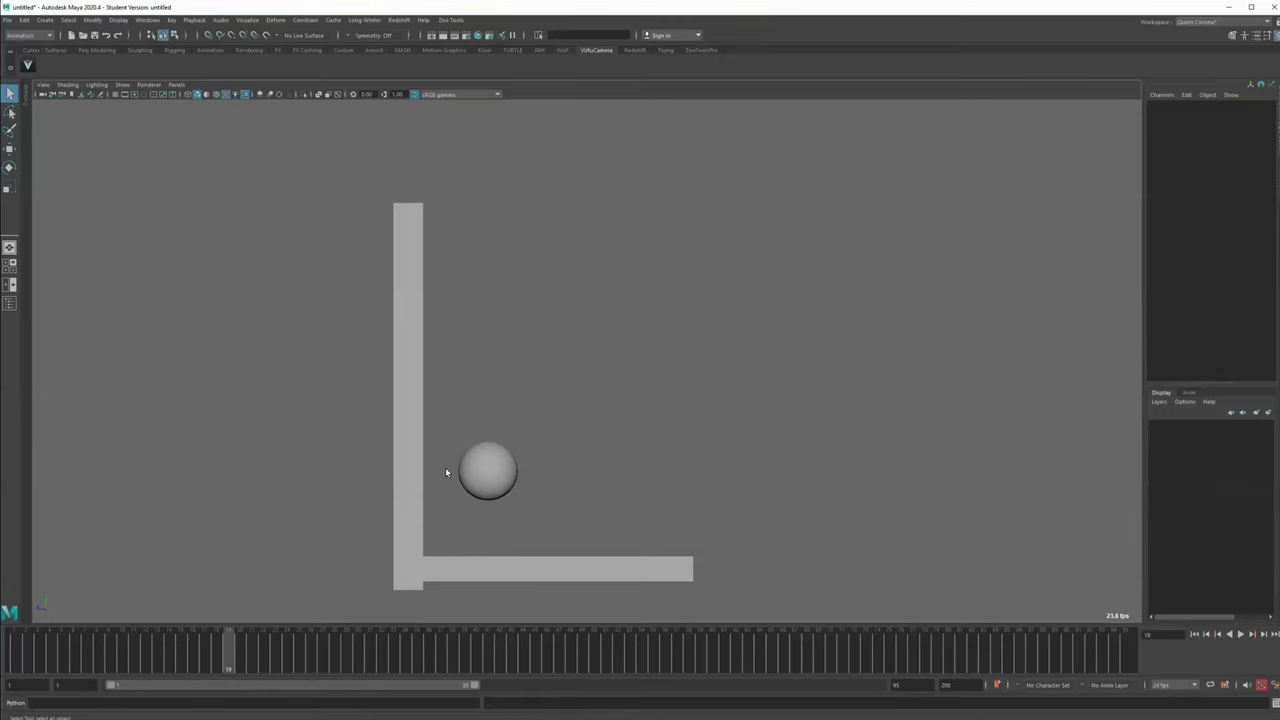
left_click_drag(498, 480, 501, 485)
left_click_drag(64, 660, 196, 673)
key("alt+period")
key("alt+period")
key("alt+period")
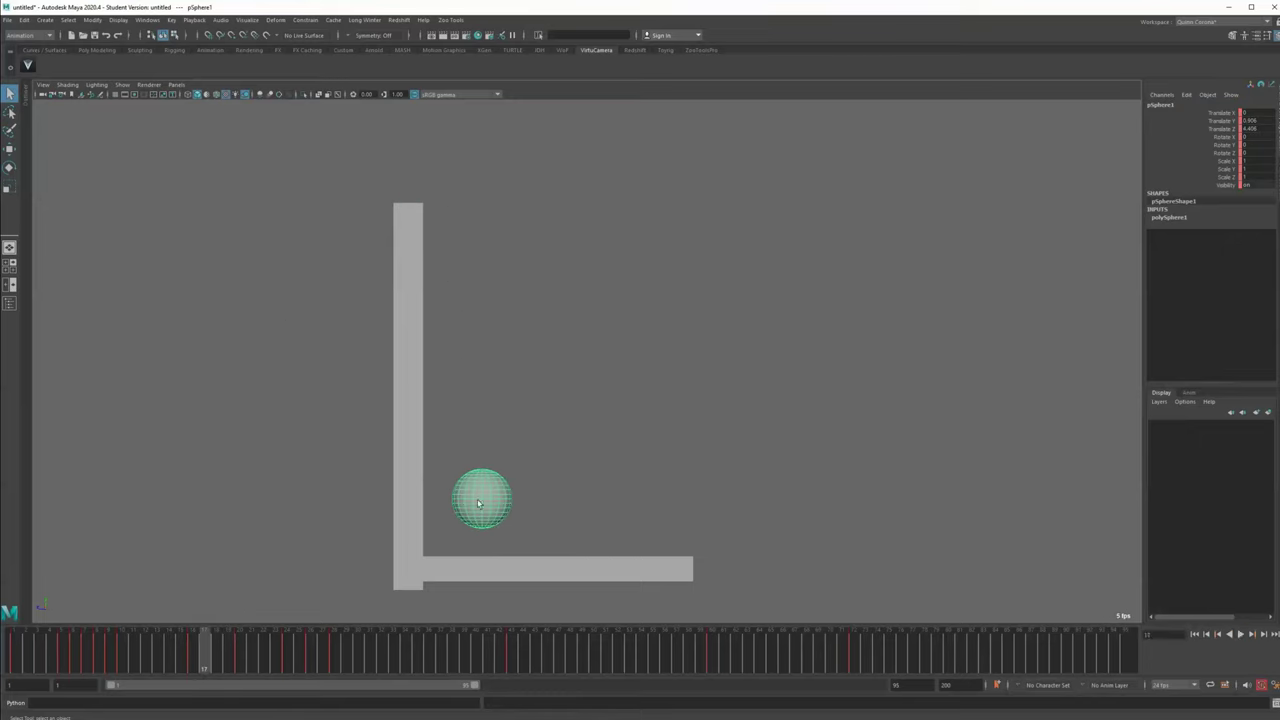
Replay the animation and scrub to the sphere leaving the wall around frame 8 to judge the fall and first bounce
key("alt+v")
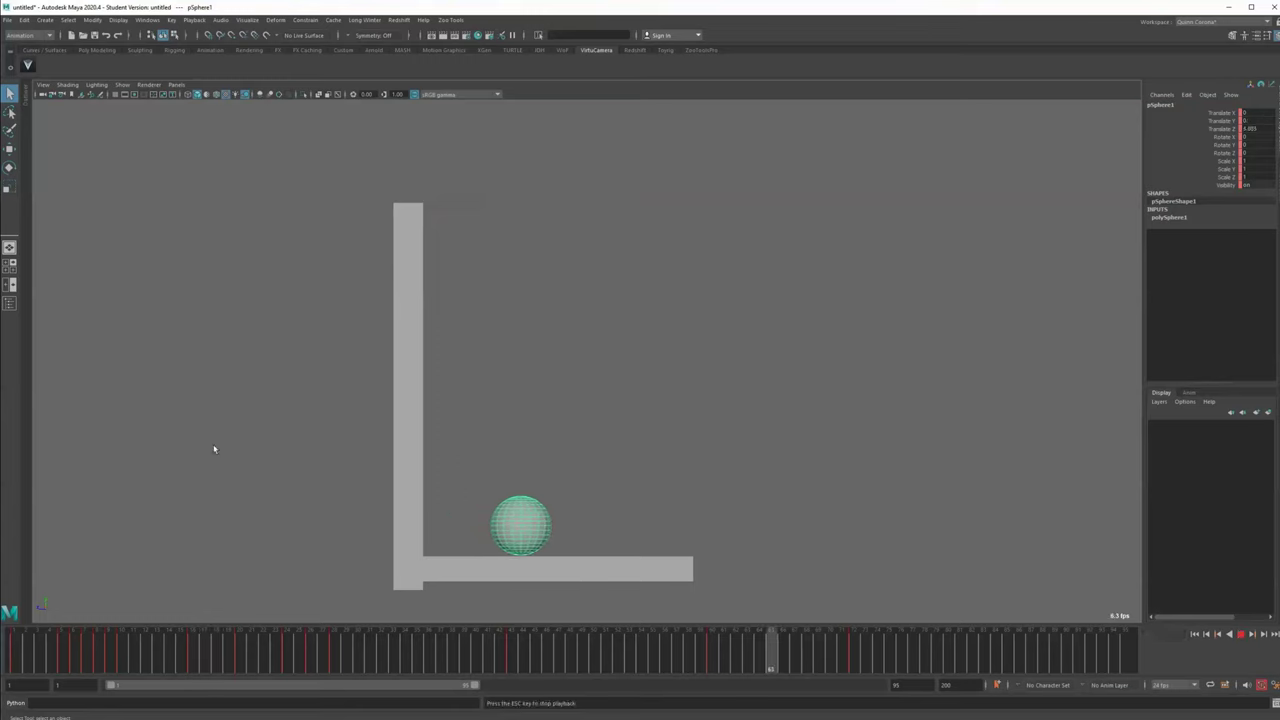
left_click(224, 473)
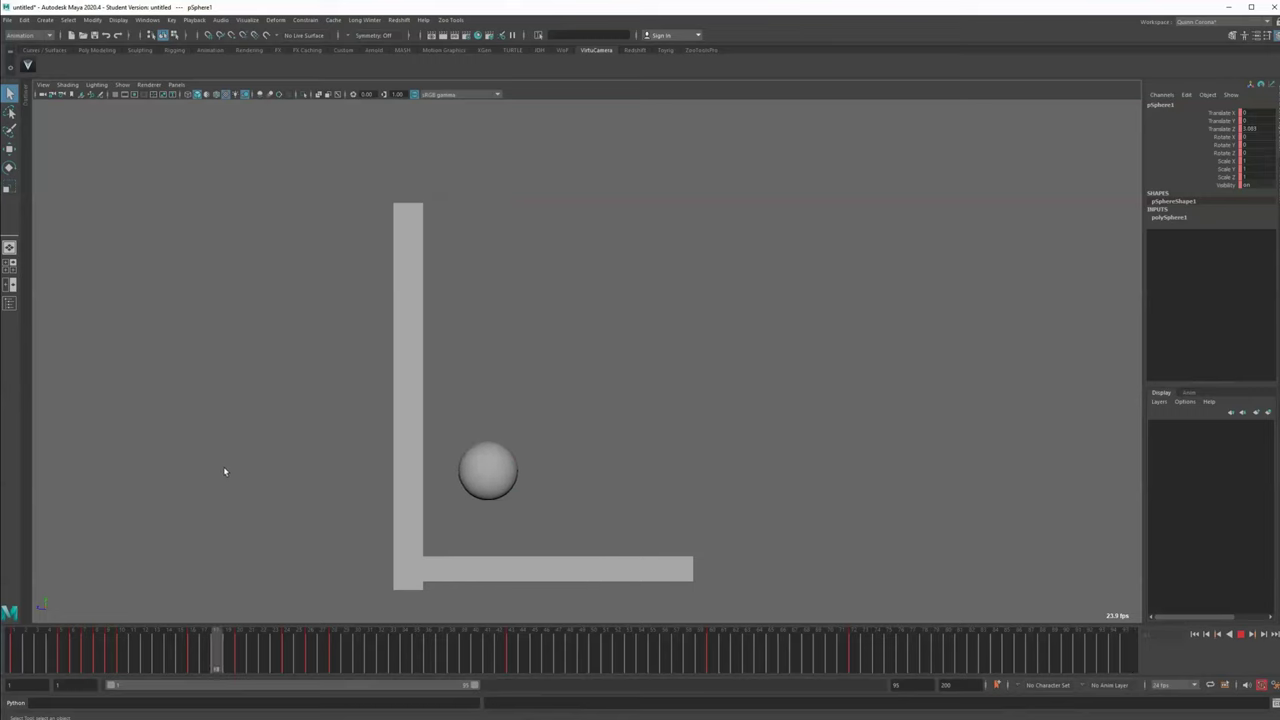
key("alt+v")
left_click_drag(50, 657, 98, 655)
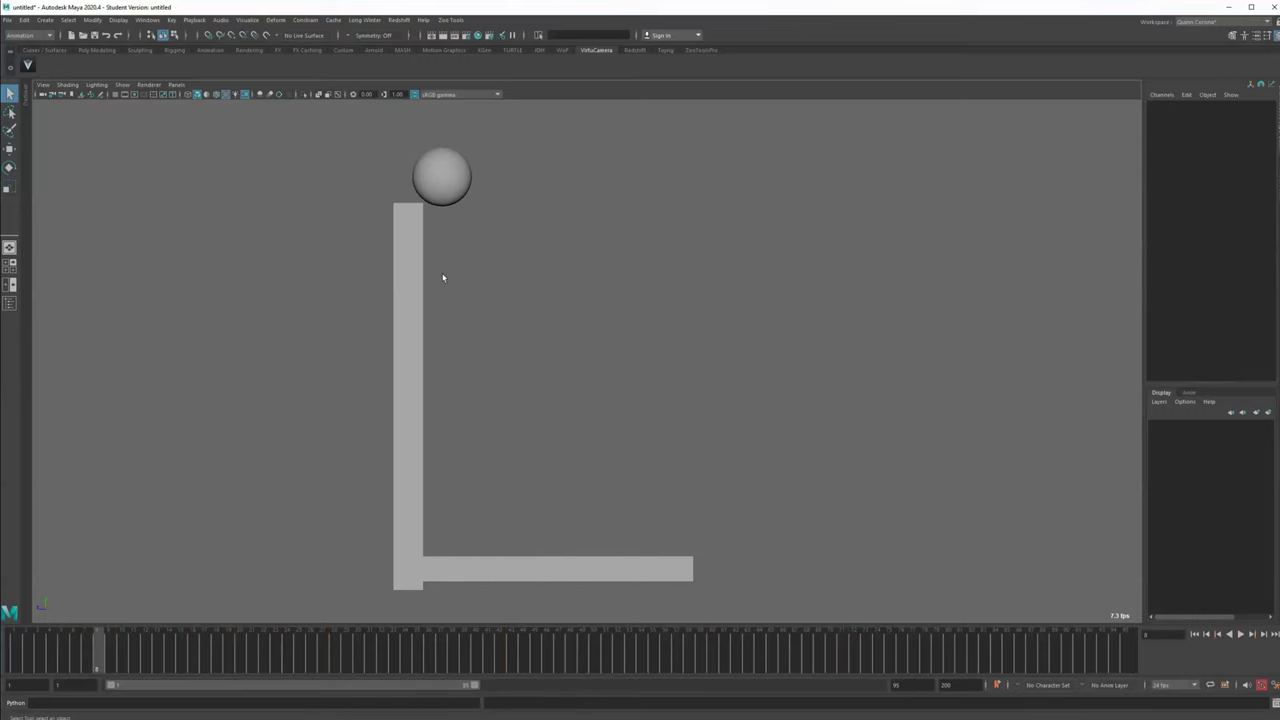
left_click_drag(476, 126, 469, 321)
key("alt+v")
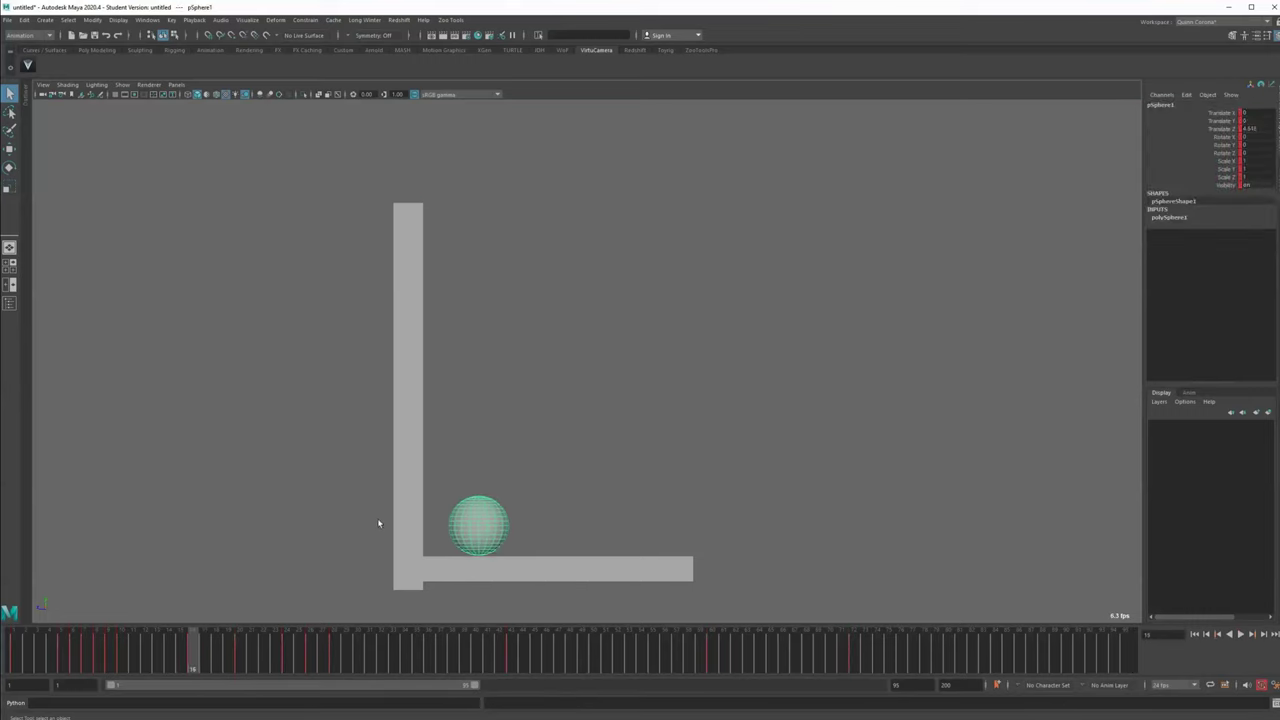
Lower the sphere's first bounce peak at frame 20 to a Translate Y of about 1
left_click_drag(245, 630, 244, 629)
key("w")
left_click_drag(490, 377, 491, 401)
key("q")
Shift the sphere's keys from frame 20 onward one frame earlier, and the keys after the bounce peak one more, placing the contact at frame 22
left_click_drag(240, 655, 958, 656, "shift")
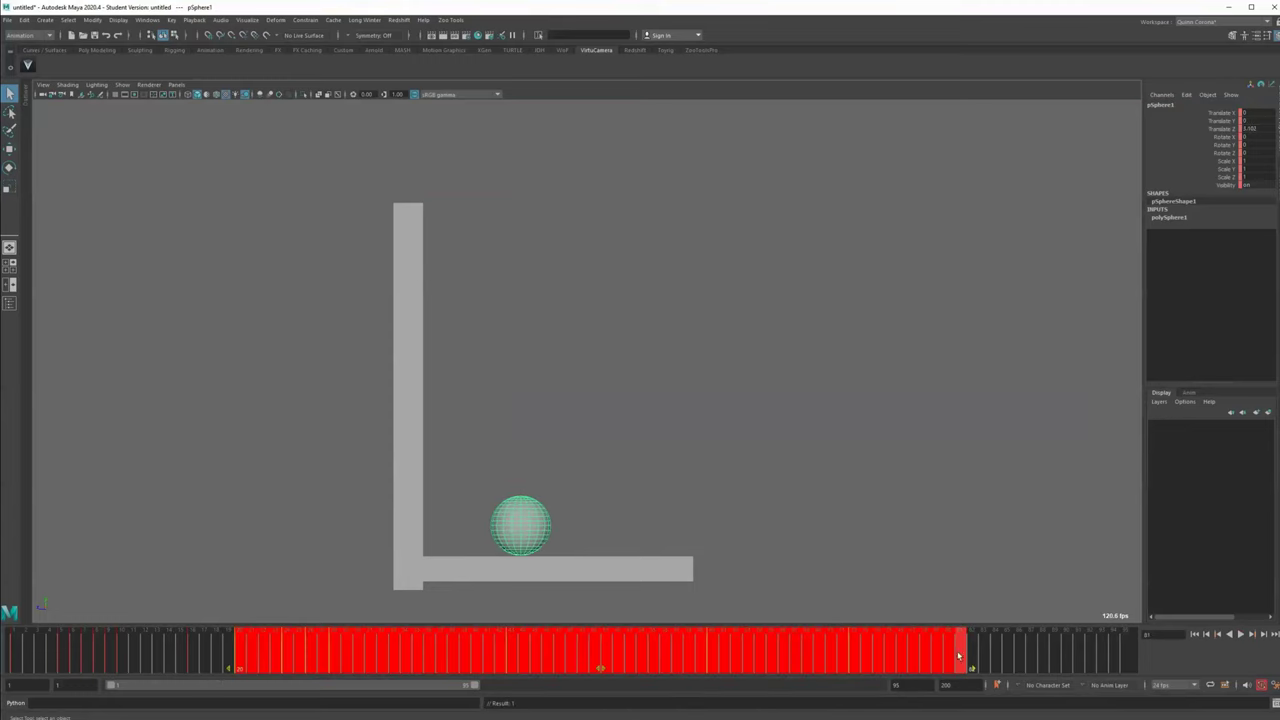
left_click_drag(601, 668, 576, 667)
left_click(1022, 656)
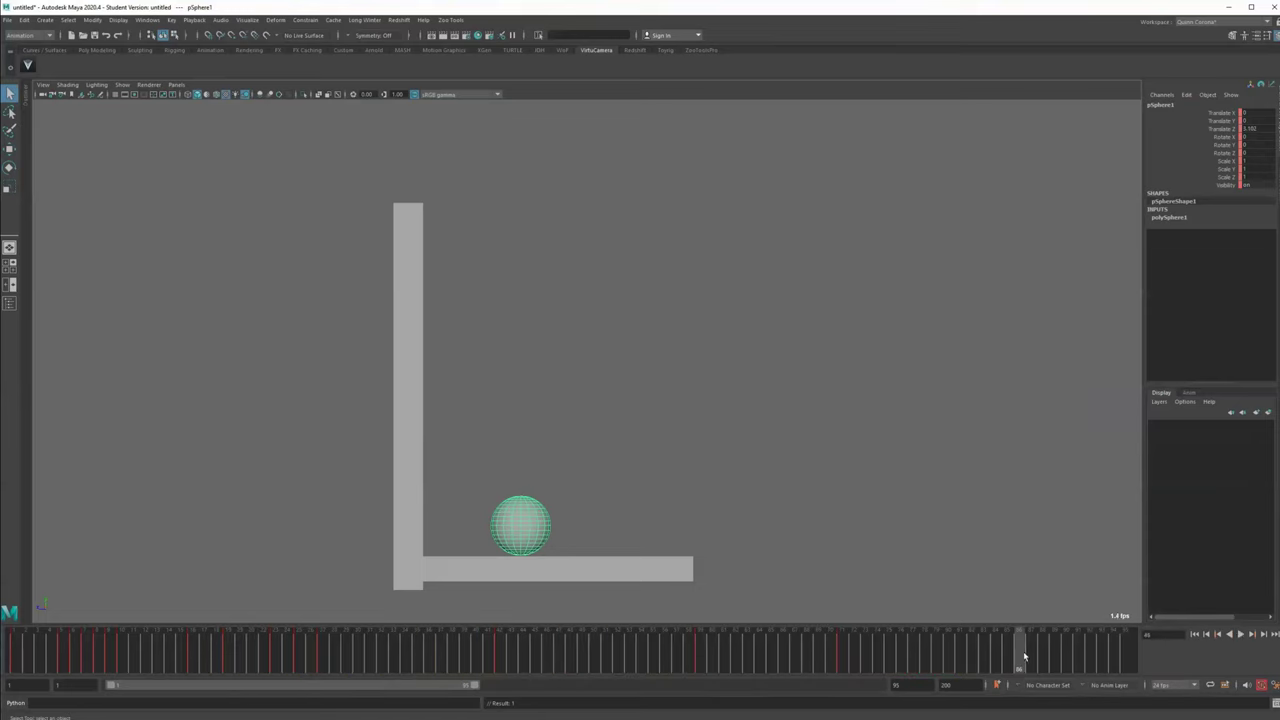
left_click_drag(258, 662, 990, 665, "shift")
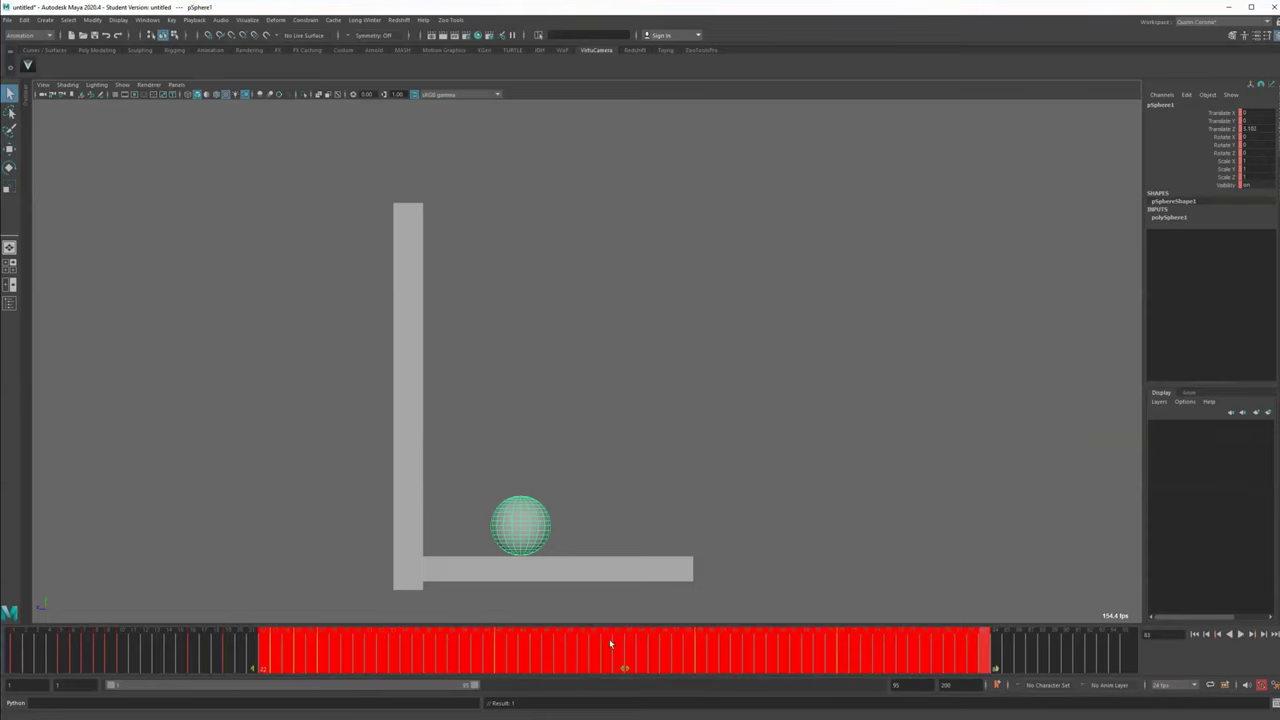
left_click_drag(624, 668, 614, 672)
left_click(554, 449)
Adjust the sphere's Translate Y tangent at the frame 22 contact to even out the first bounce's arc
left_click(520, 525)
key("space")
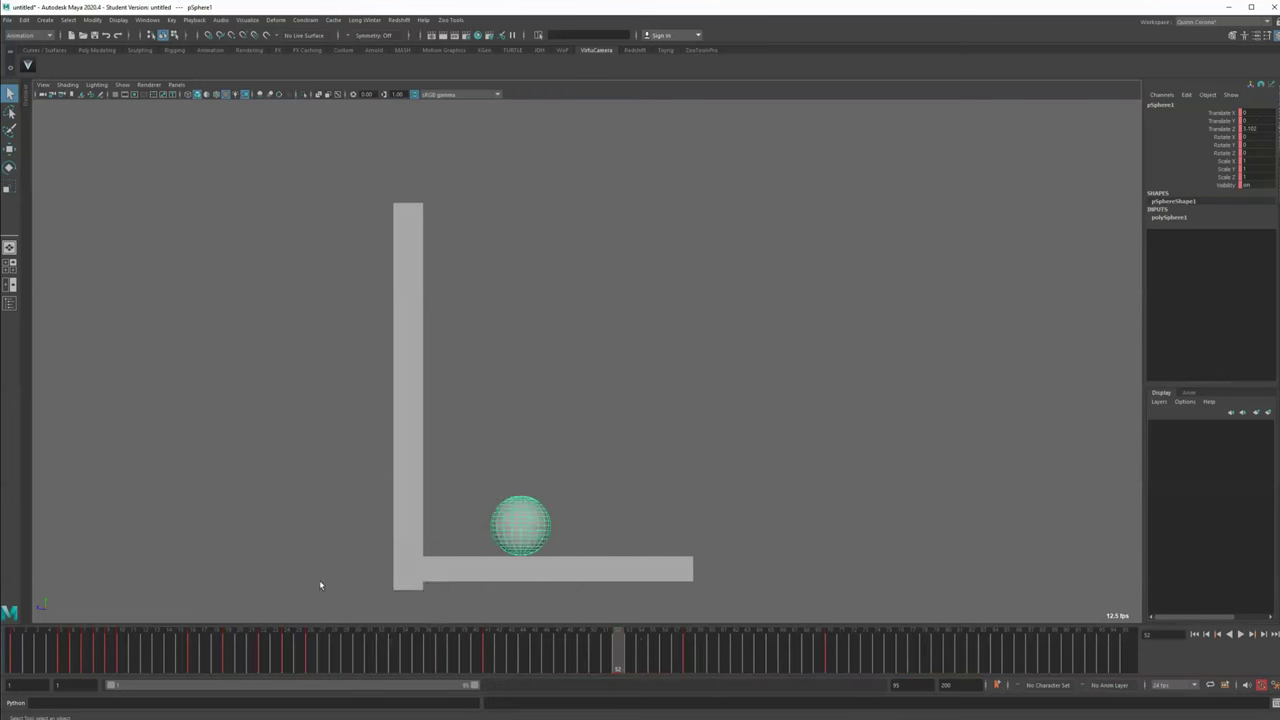
key("a")
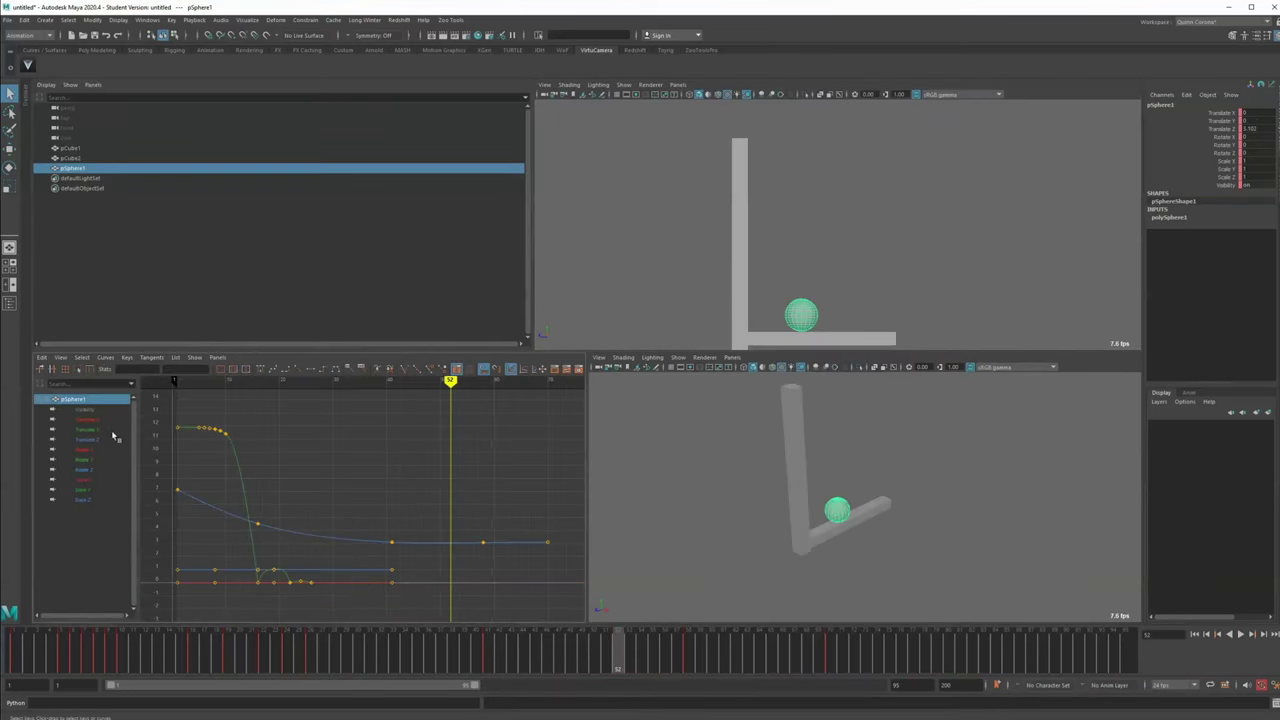
left_click(112, 431)
left_click(272, 567)
key("f")
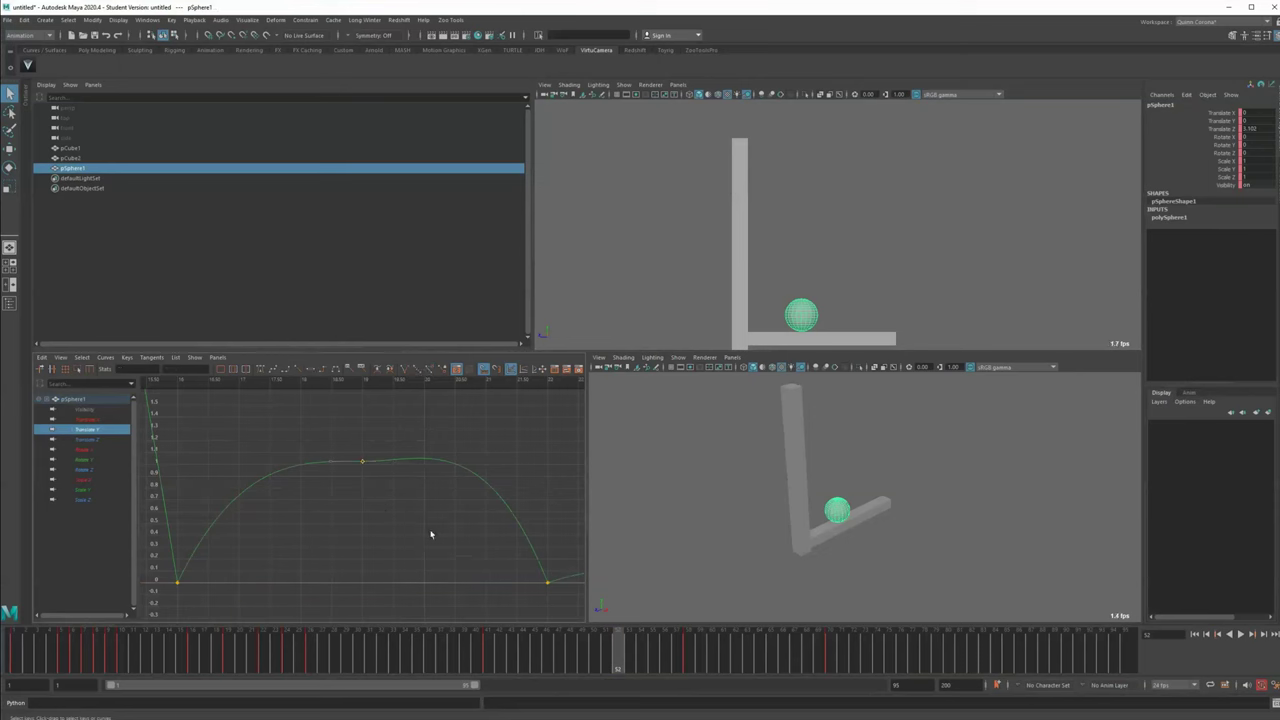
key("space")
left_click_drag(1015, 587, 1095, 488)
middle_click_drag(1042, 443, 1029, 448)
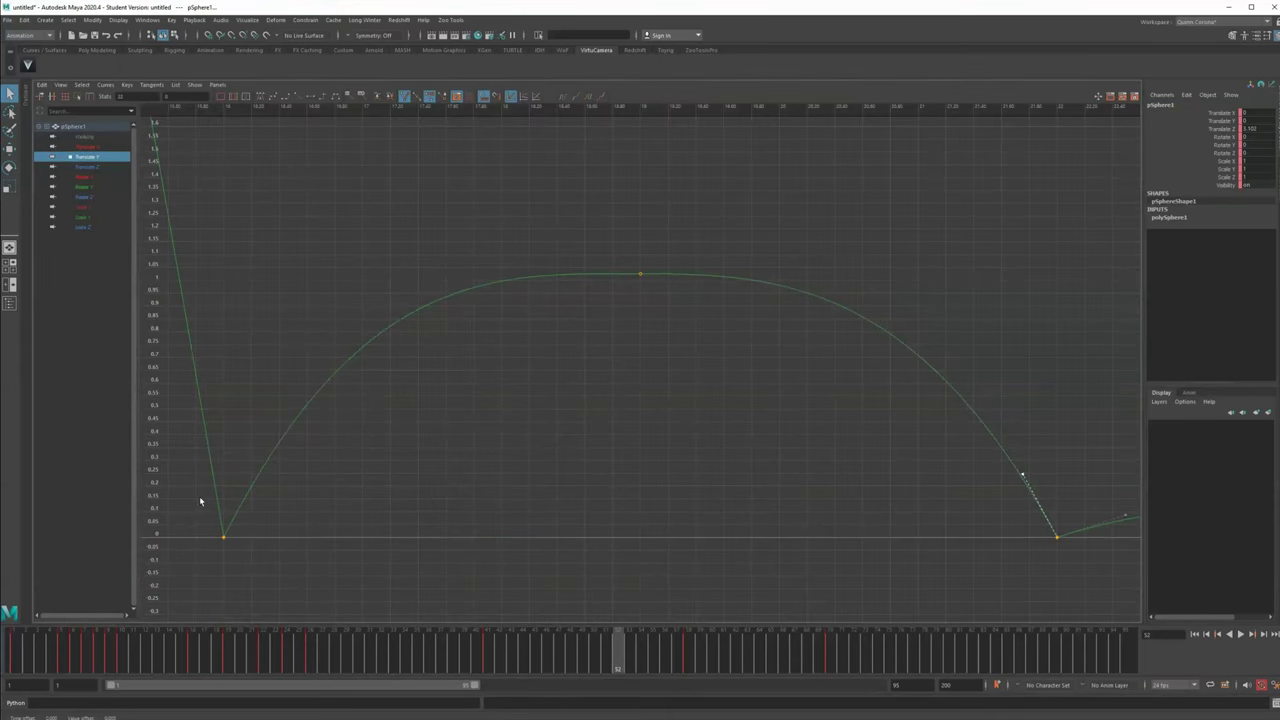
Play back the retimed animation from the start in the full side view
key("space")
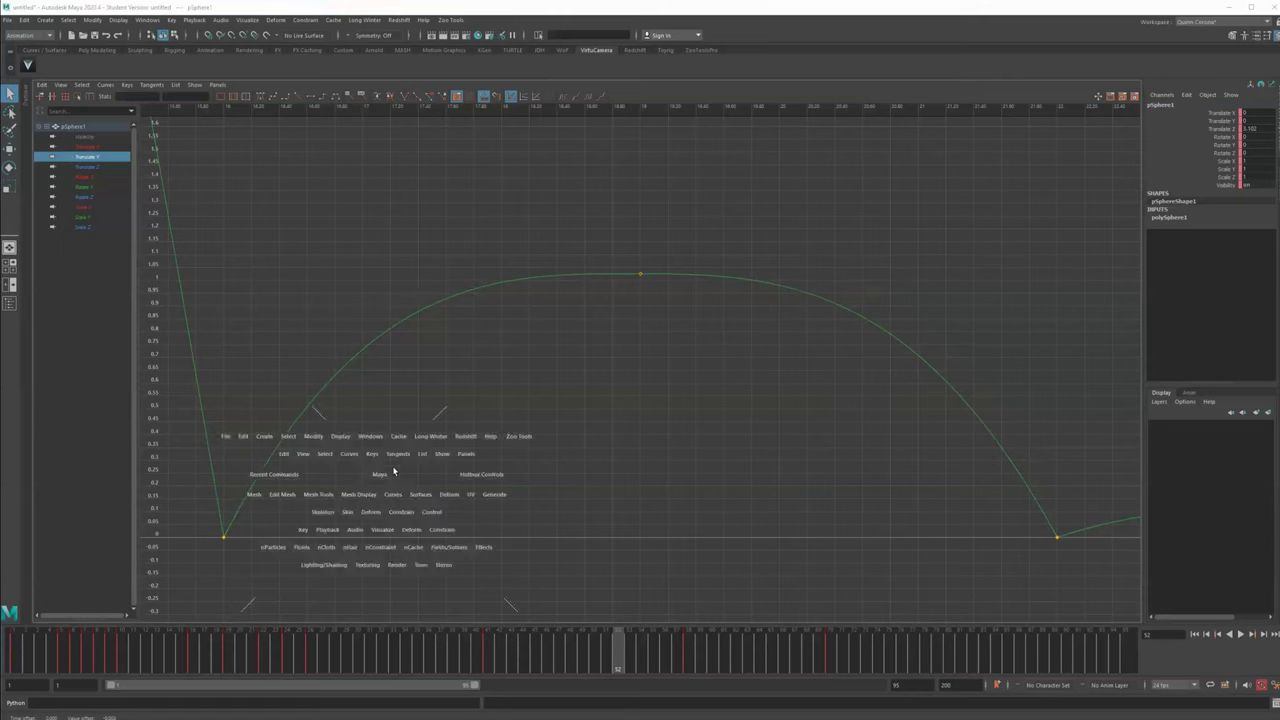
left_click(625, 261)
key("space")
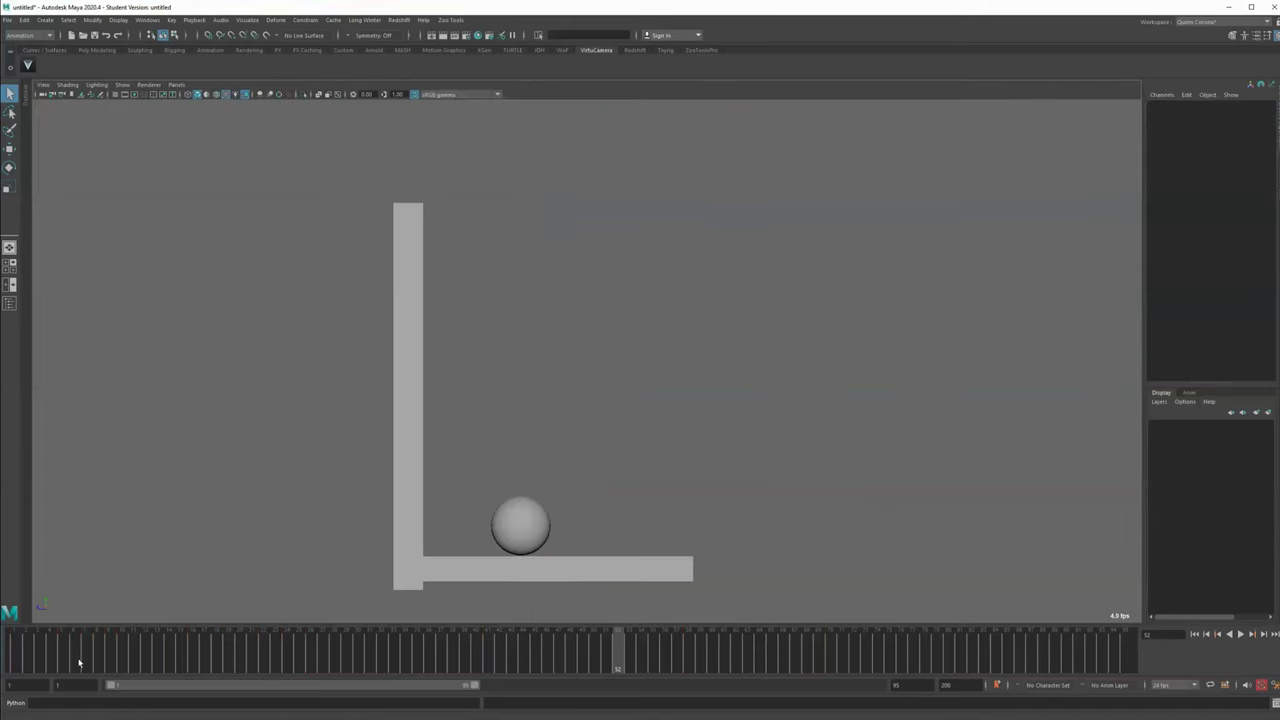
key("shift+alt+v")
key("alt+v")
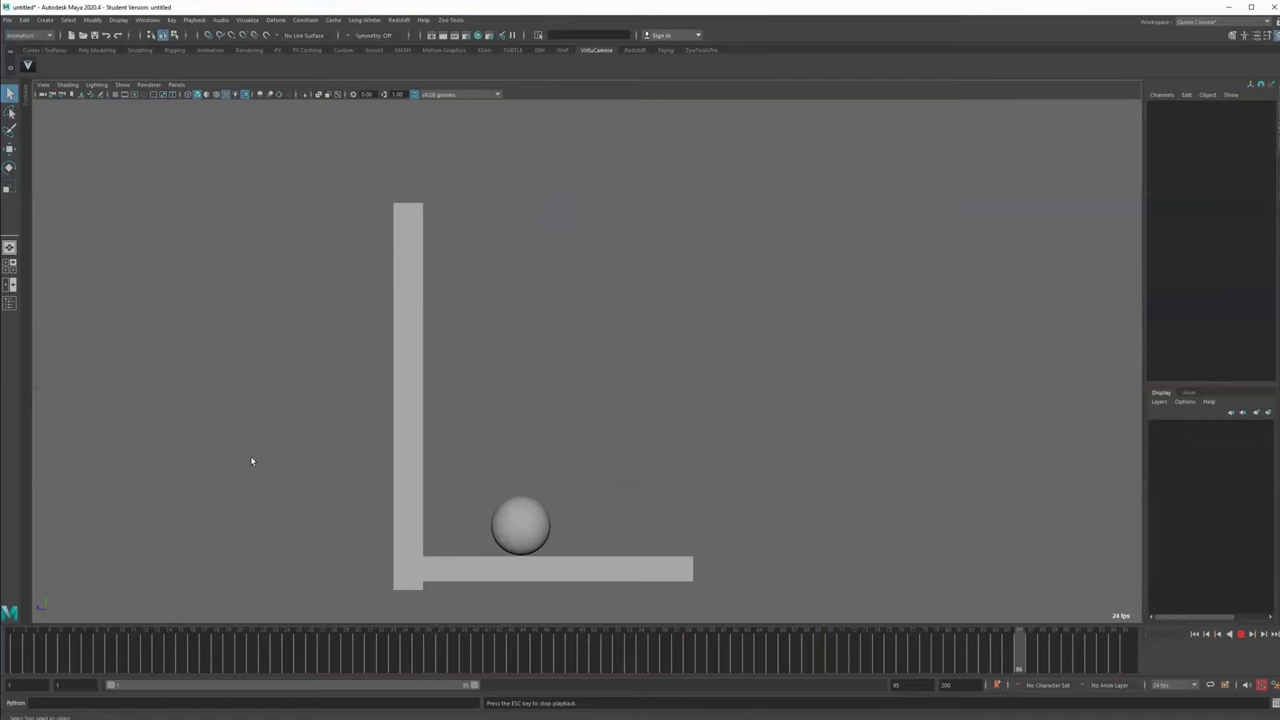
key("Escape")
Lower the sphere's first bounce peak at frame 19 to a Translate Y of 0.62
left_click_drag(471, 473, 514, 510)
left_click(194, 657)
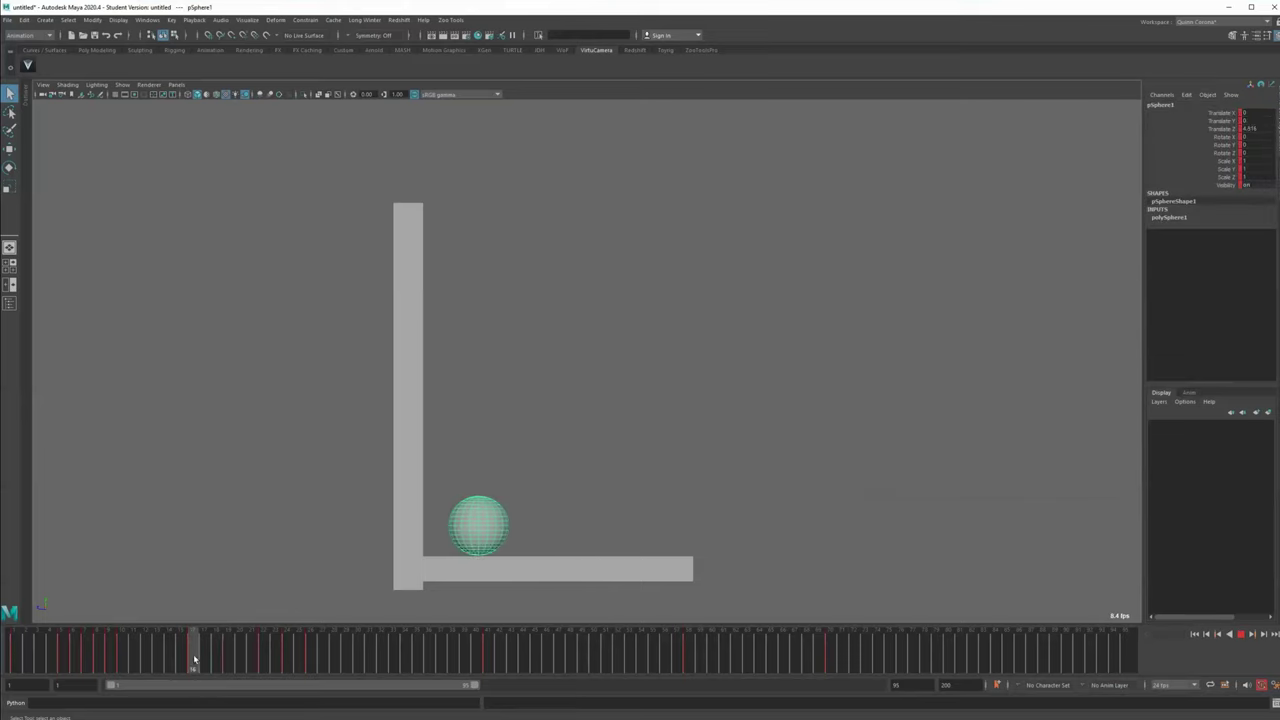
key("alt+period")
key("alt+period")
key("alt+period")
key("w")
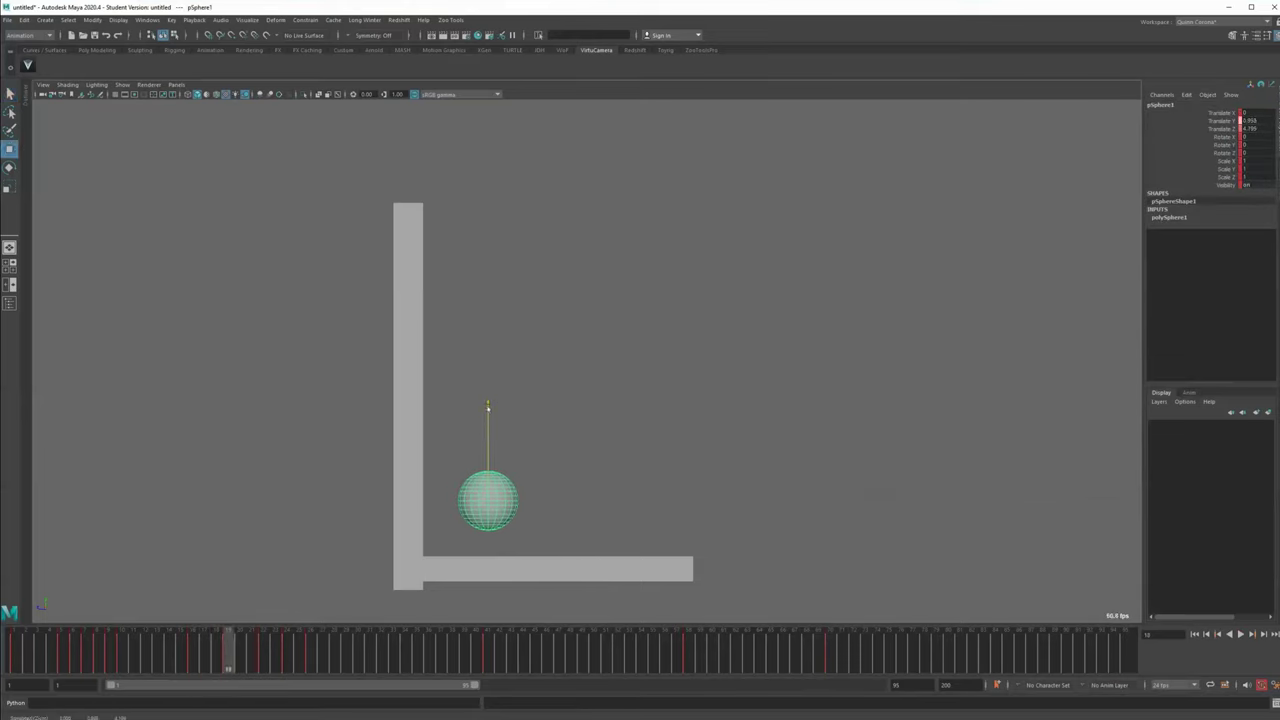
left_click(441, 443)
left_click(486, 503)
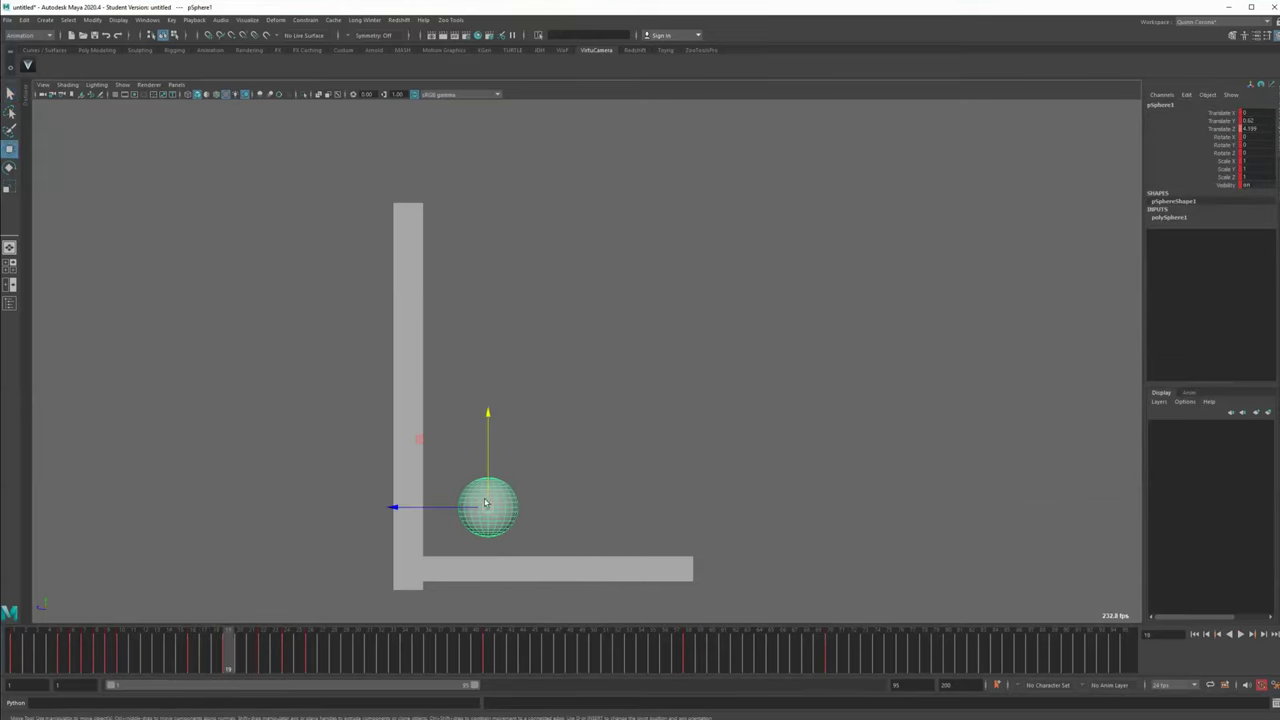
Shift the sphere's keys from frame 19 onward one frame earlier, and the keys after the bounce peak one more, placing the contact at frame 20
left_click_drag(221, 662, 906, 662, "shift")
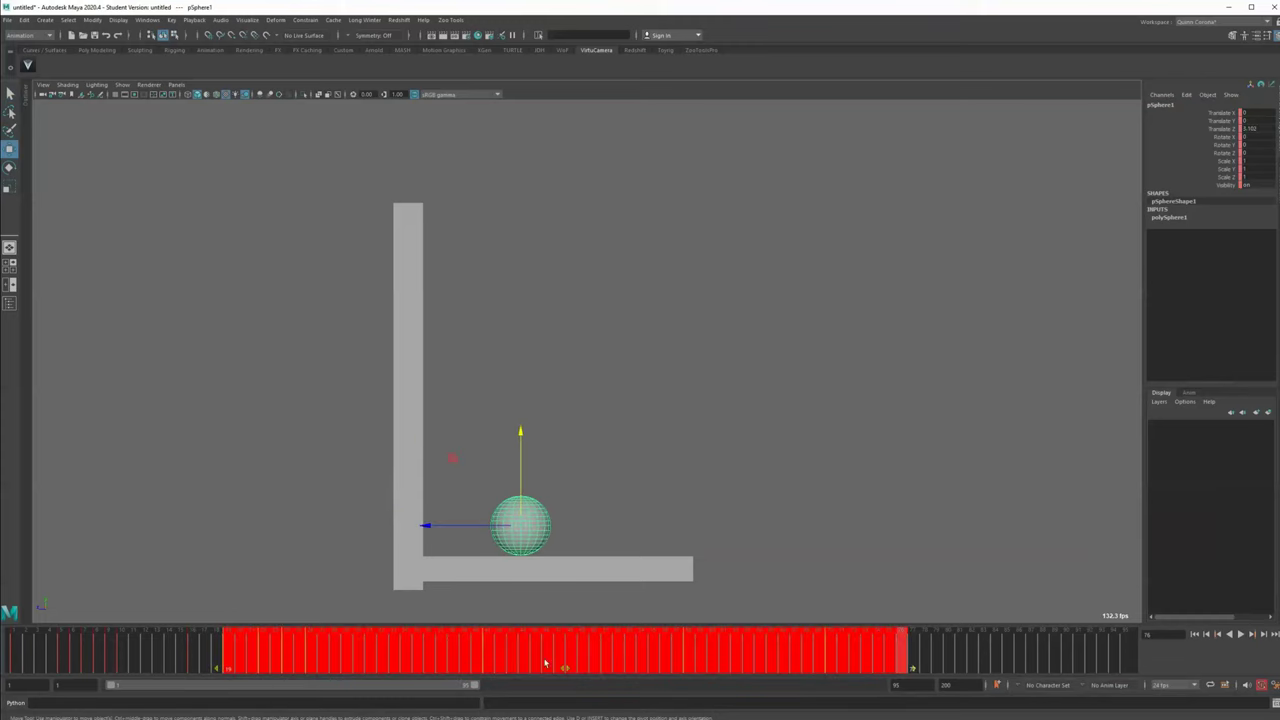
left_click_drag(568, 672, 564, 669)
left_click(971, 647)
left_click_drag(243, 654, 950, 660, "shift")
left_click_drag(593, 677, 588, 673)
left_click(680, 449)
Select the sphere at frame 18 and show all of its animation curves in the full-size Graph Editor
left_click(219, 665)
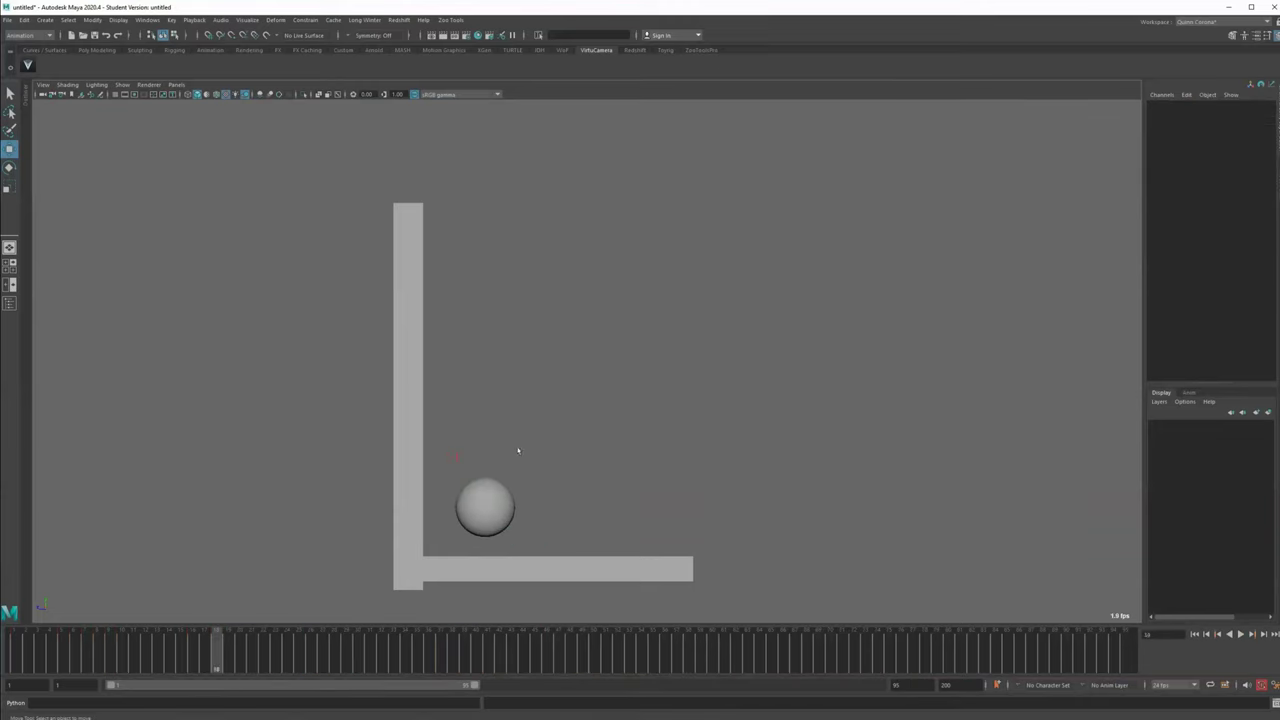
left_click_drag(471, 443, 469, 442)
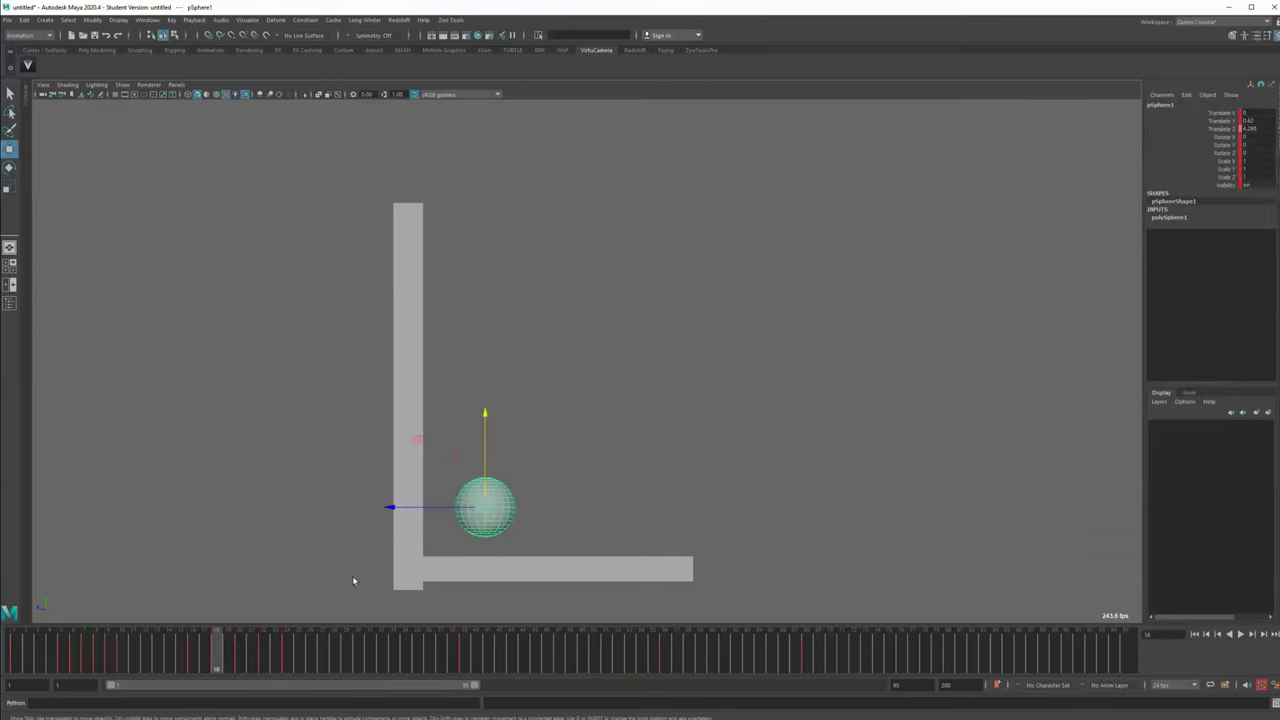
key("space")
key("space")
key("a")
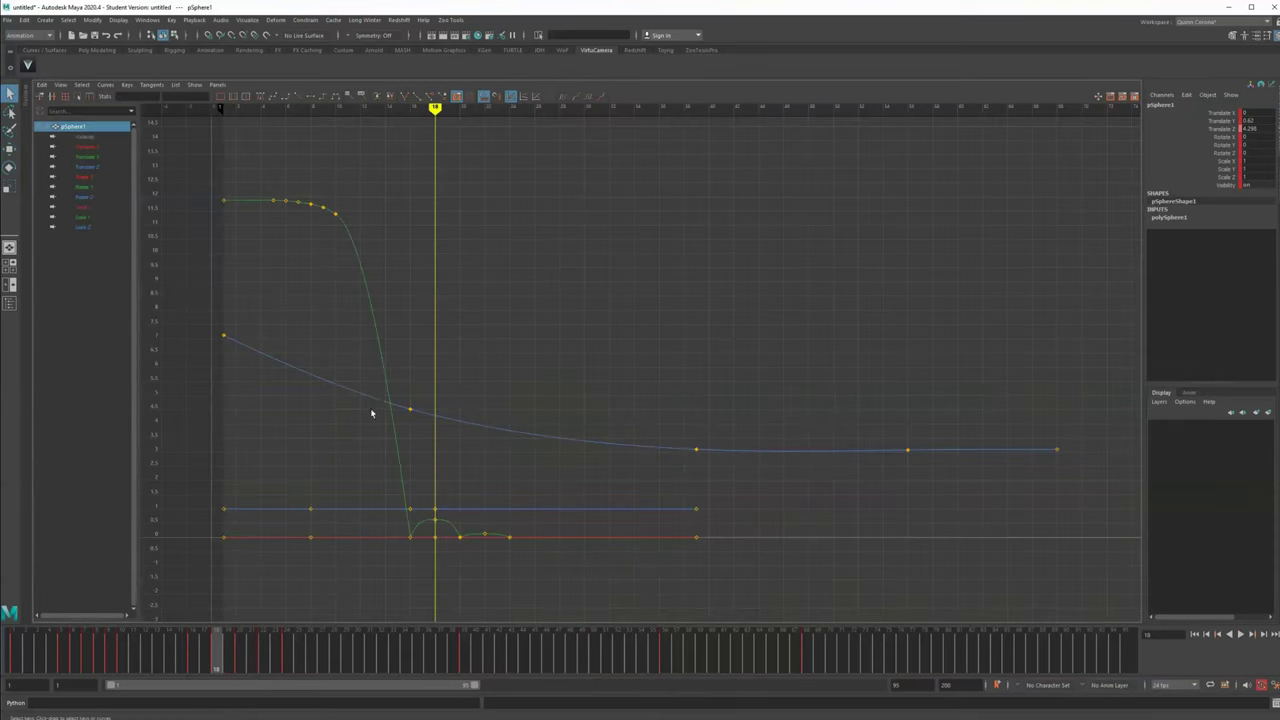
left_click_drag(420, 584, 1070, 245)
key("w")
middle_click_drag(731, 360, 751, 377, "shift")
key("ctrl+z")
key("q")
Adjust the Translate Y tangents at the frame 16 and frame 20 contacts to round the first bounce, and inspect the second bounce's arc around frame 22
scroll(530, 484, "up", 8)
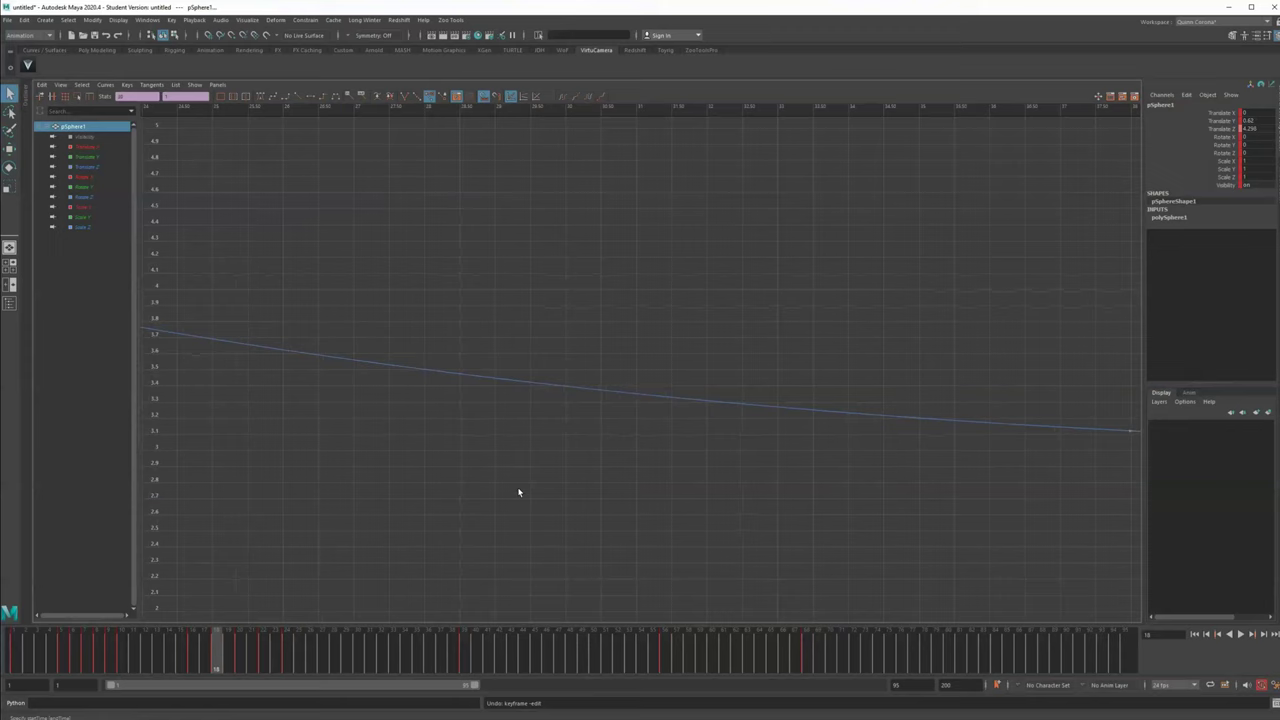
left_click(87, 157)
key("f")
left_click_drag(571, 563, 618, 492)
key("f")
scroll(527, 423, "down", 1)
left_click_drag(260, 562, 328, 368)
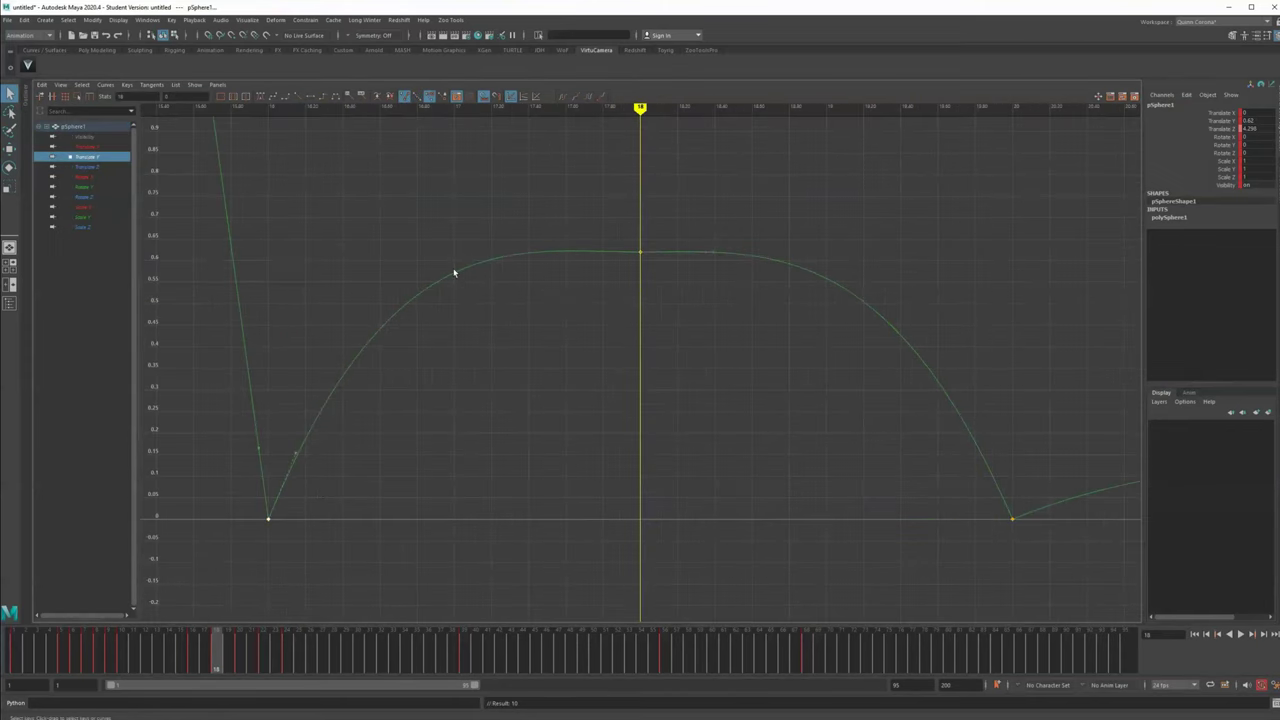
key("w")
middle_click_drag(313, 440, 321, 427)
middle_click_drag(985, 415, 985, 416)
middle_click_drag(850, 464, 326, 387, "alt")
left_click_drag(769, 290, 876, 455)
key("f")
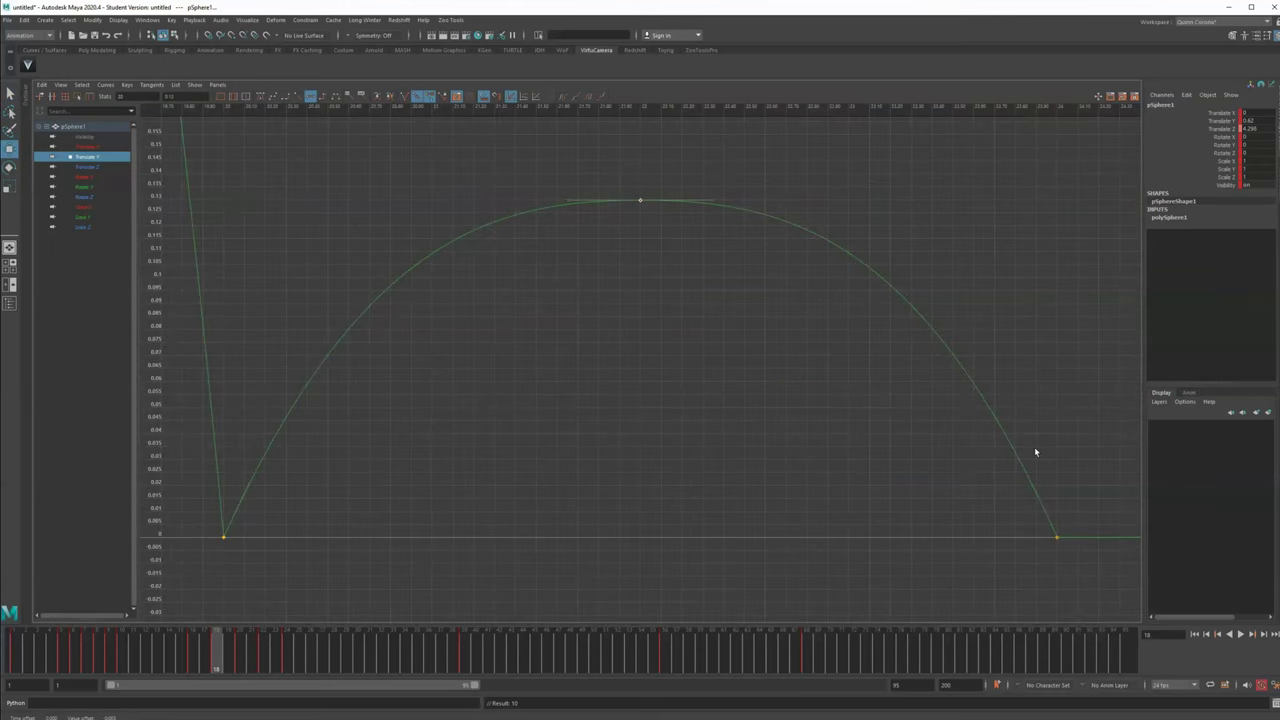
Play back the shortened bounces in the full side view with the sphere deselected
key("space")
key("space")
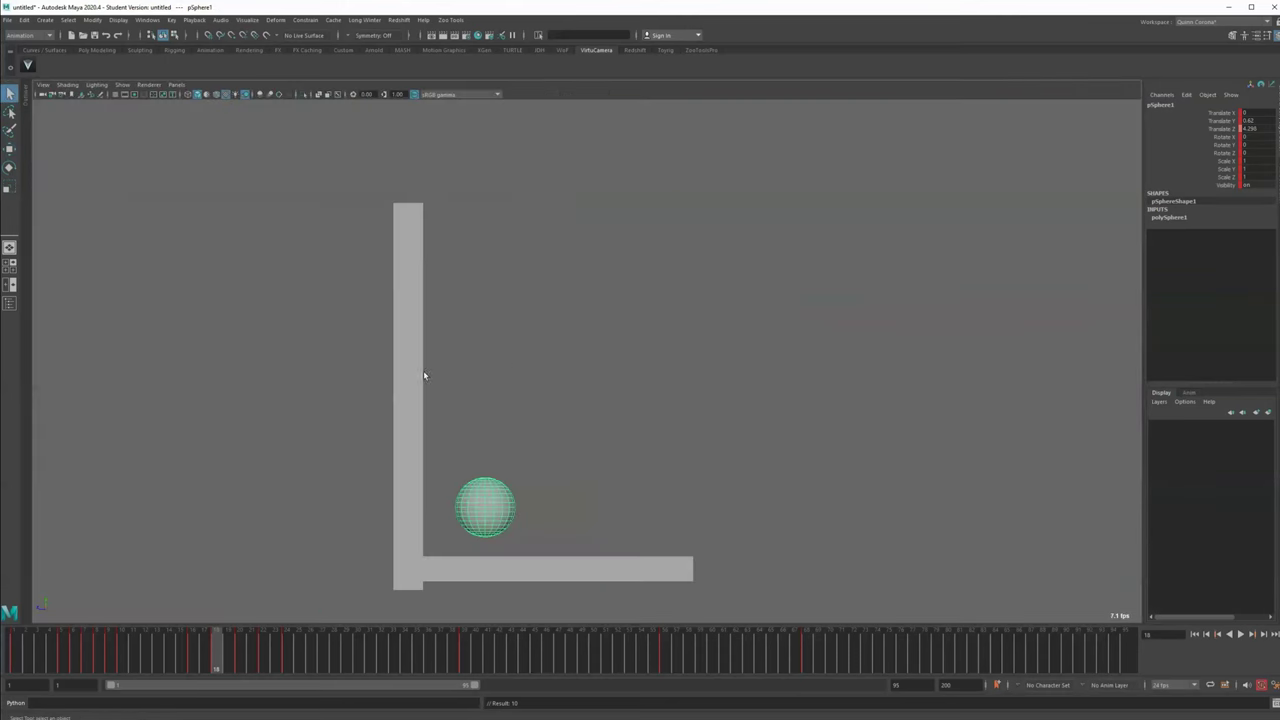
left_click(424, 375)
key("alt+v")
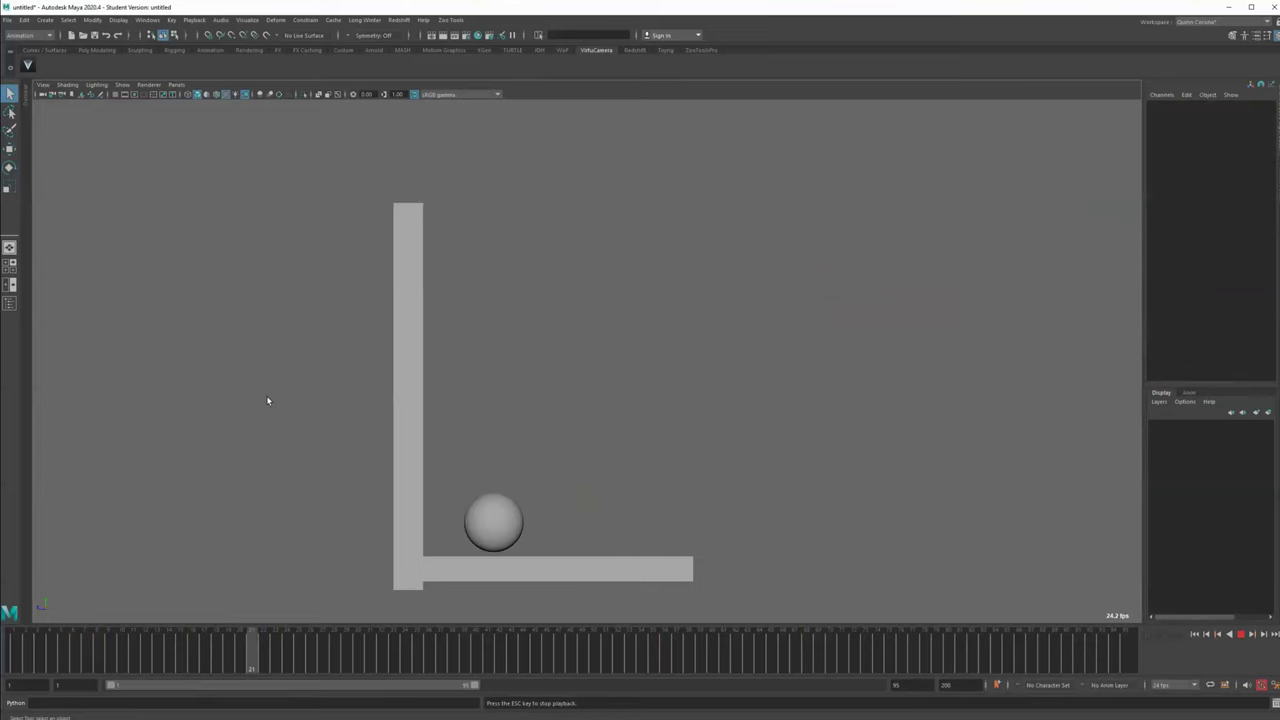
left_click(70, 656)
key("alt+v")
Step frame by frame through the first bounce and into the second, up to frame 22, to check the contacts and heights
key("alt+period")
key("alt+period")
key("alt+period")
key("alt+period")
key("alt+period")
key("alt+period")
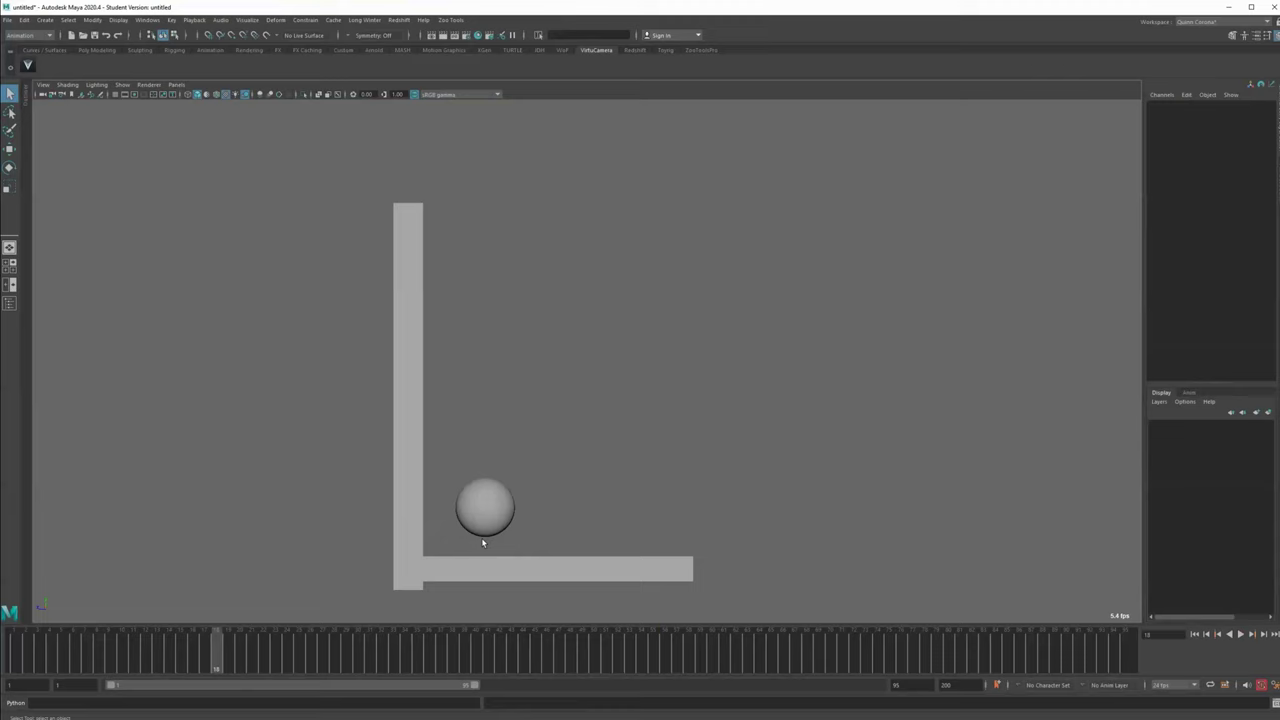
key("alt+period")
key("alt+period")
key("alt+period")
key("alt+period")
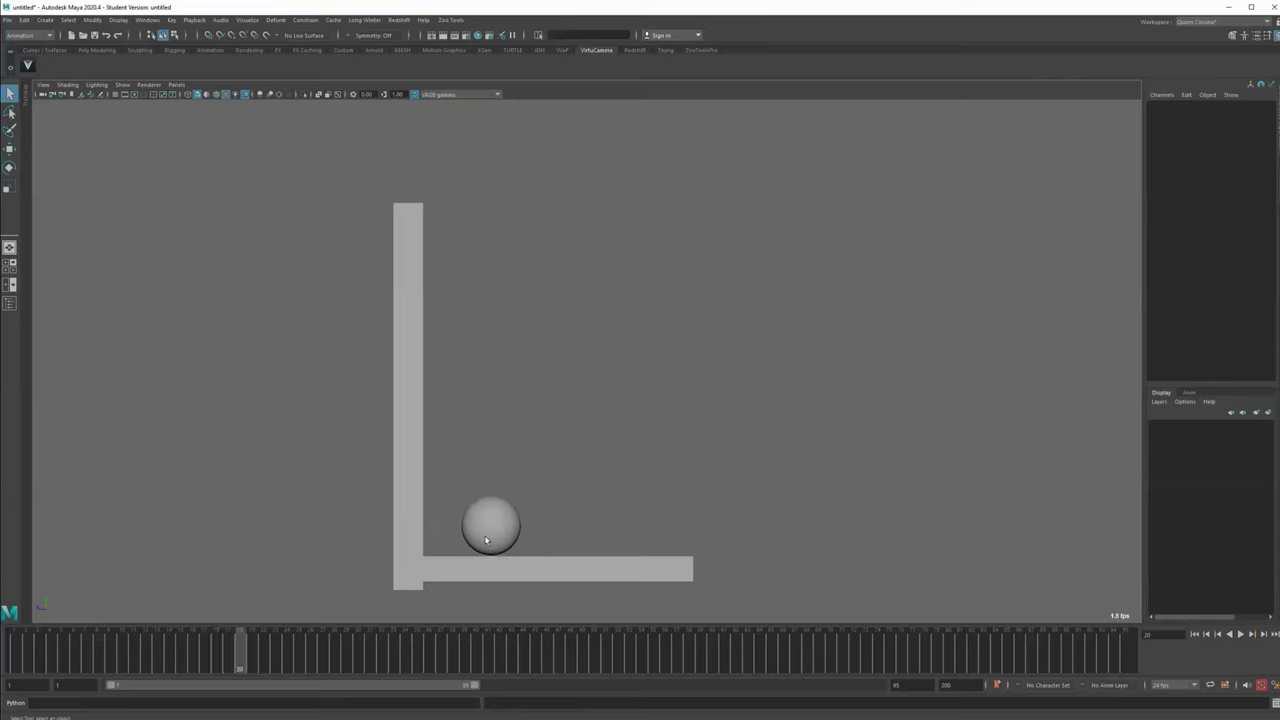
key("alt+comma")
key("alt+period")
key("alt+period")
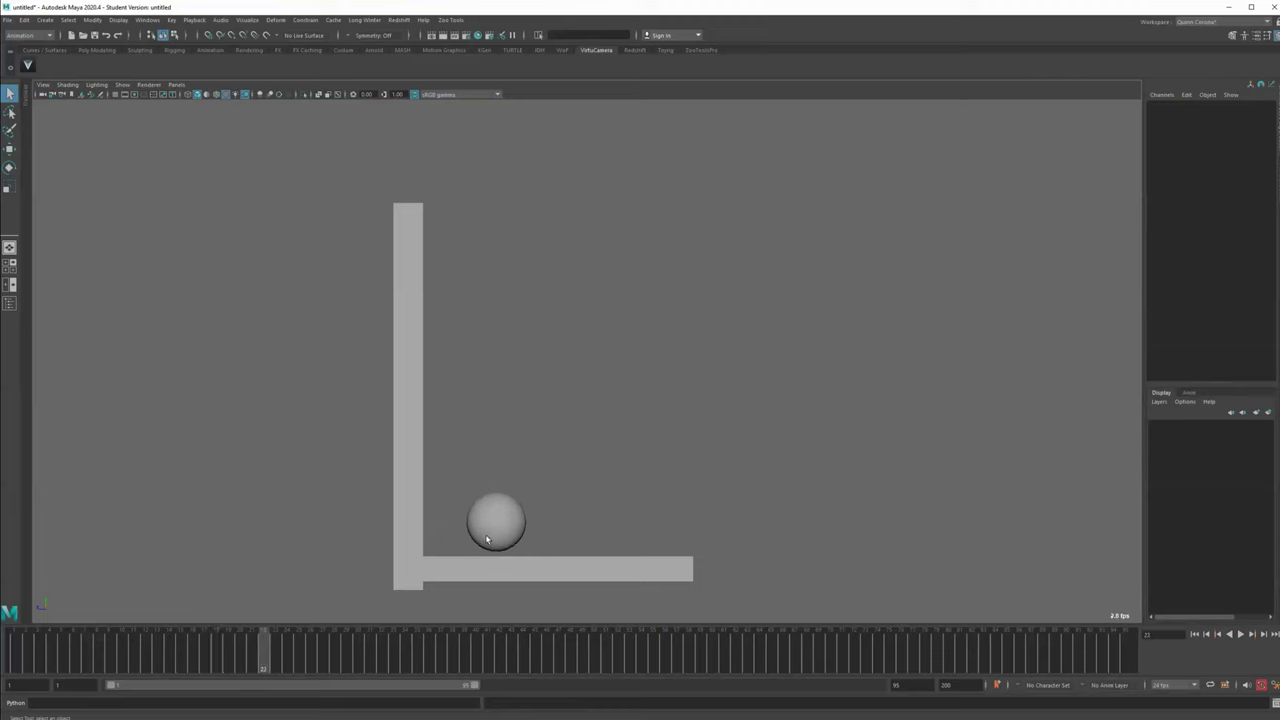
Lower the sphere at the bounce peaks, to about 0.25 in Translate Y at frame 18 and 0.045 at frame 22
key("alt+v")
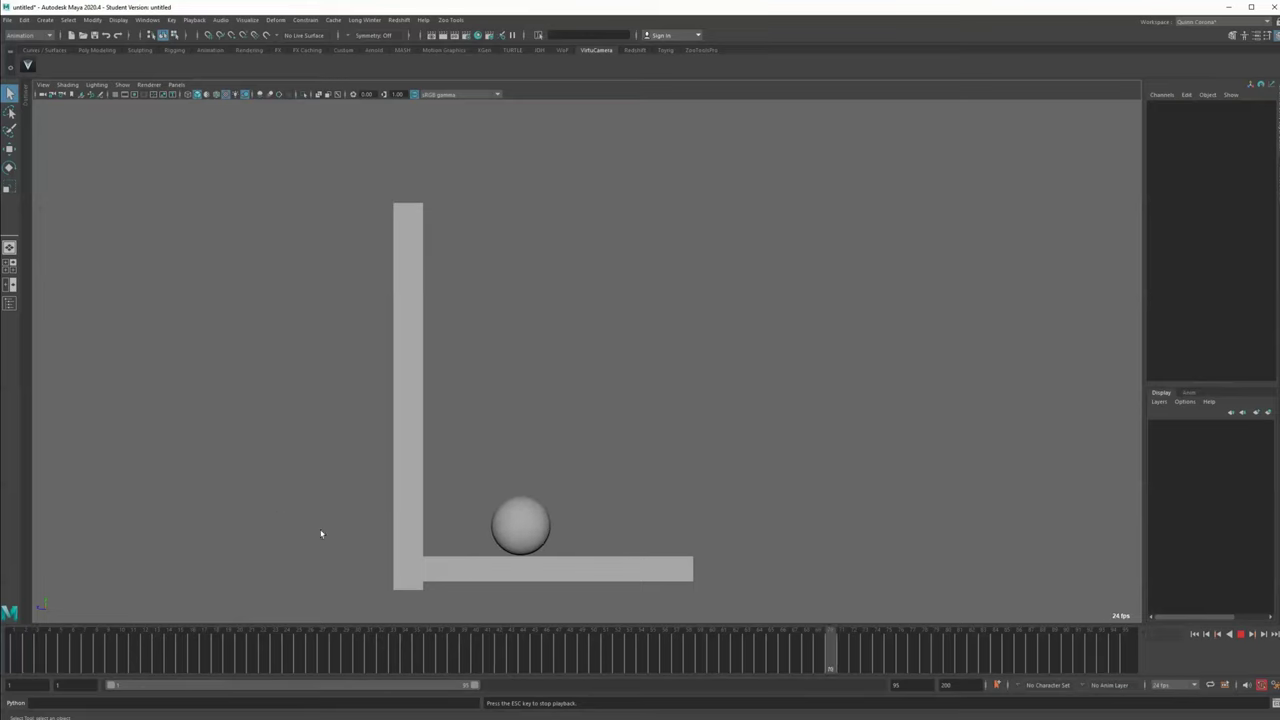
key("Escape")
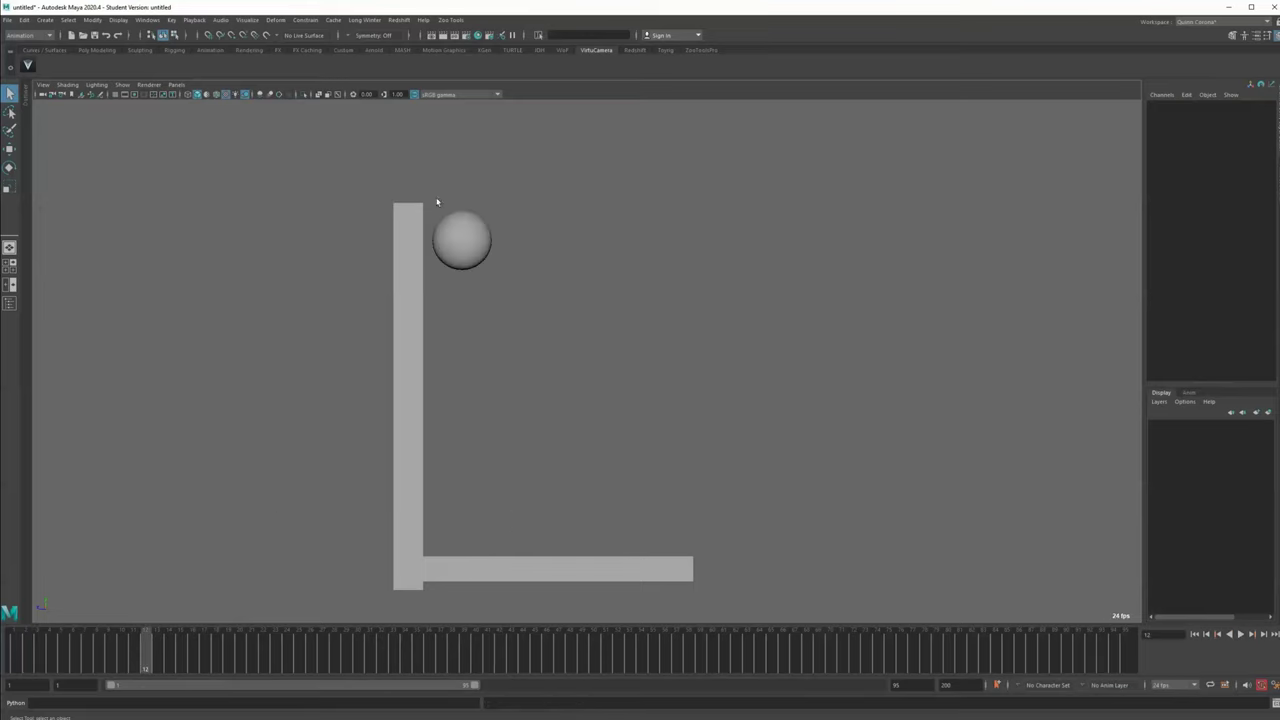
left_click(460, 240)
key("alt+period")
key("alt+period")
key("alt+period")
key("alt+period")
key("alt+period")
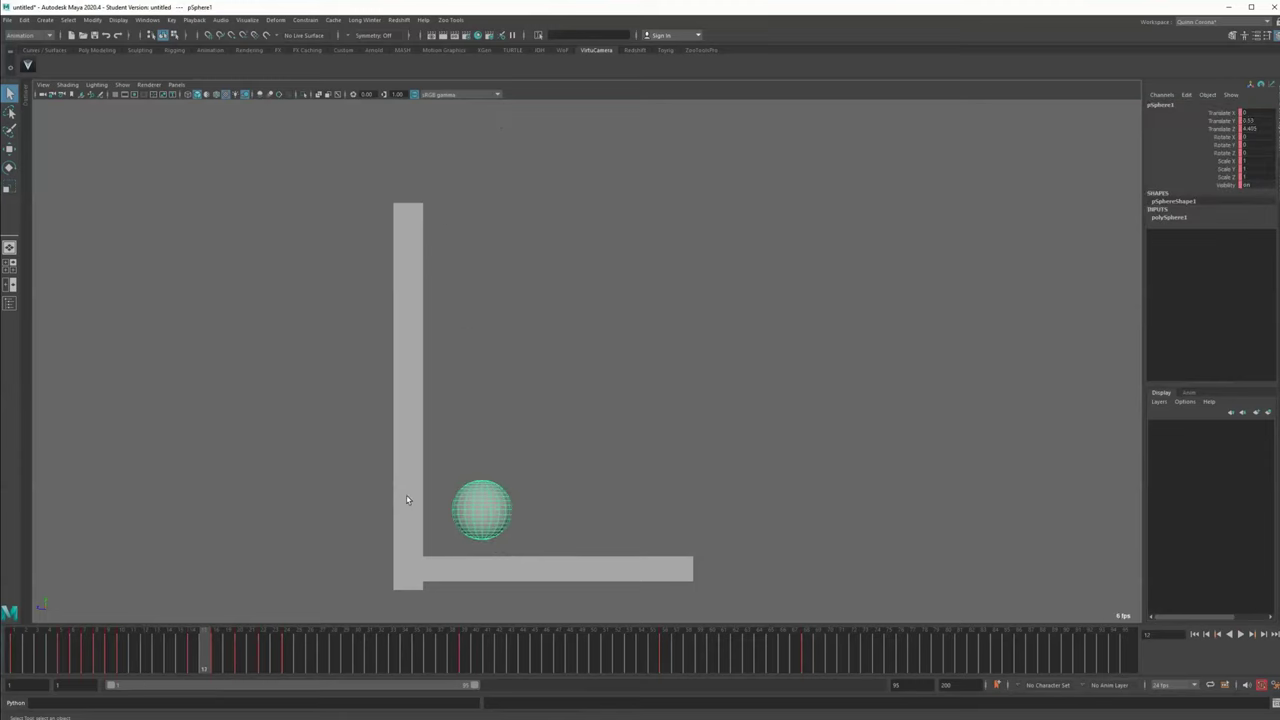
key("w")
left_click_drag(486, 412, 485, 423)
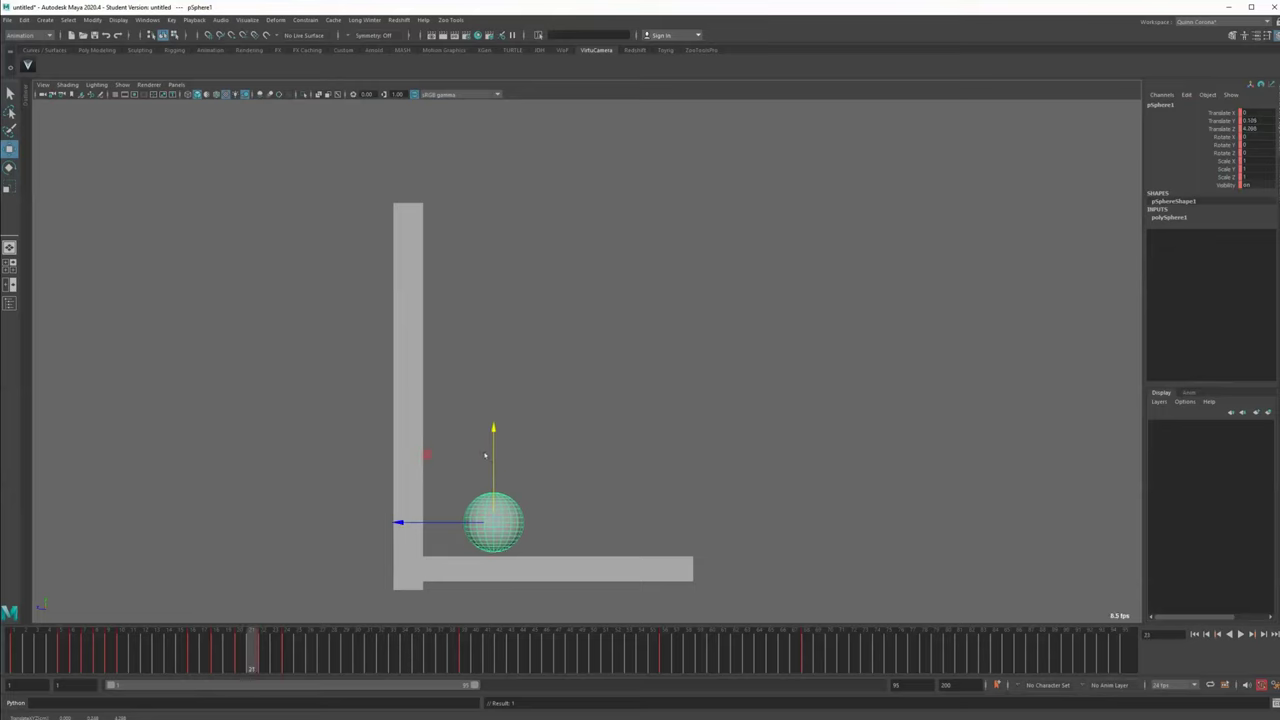
left_click_drag(495, 427, 495, 430)
left_click(580, 471)
Reshape the second bounce into one smooth arc by adjusting its Translate Y tangents at the frame 20 and frame 24 contacts
key("space")
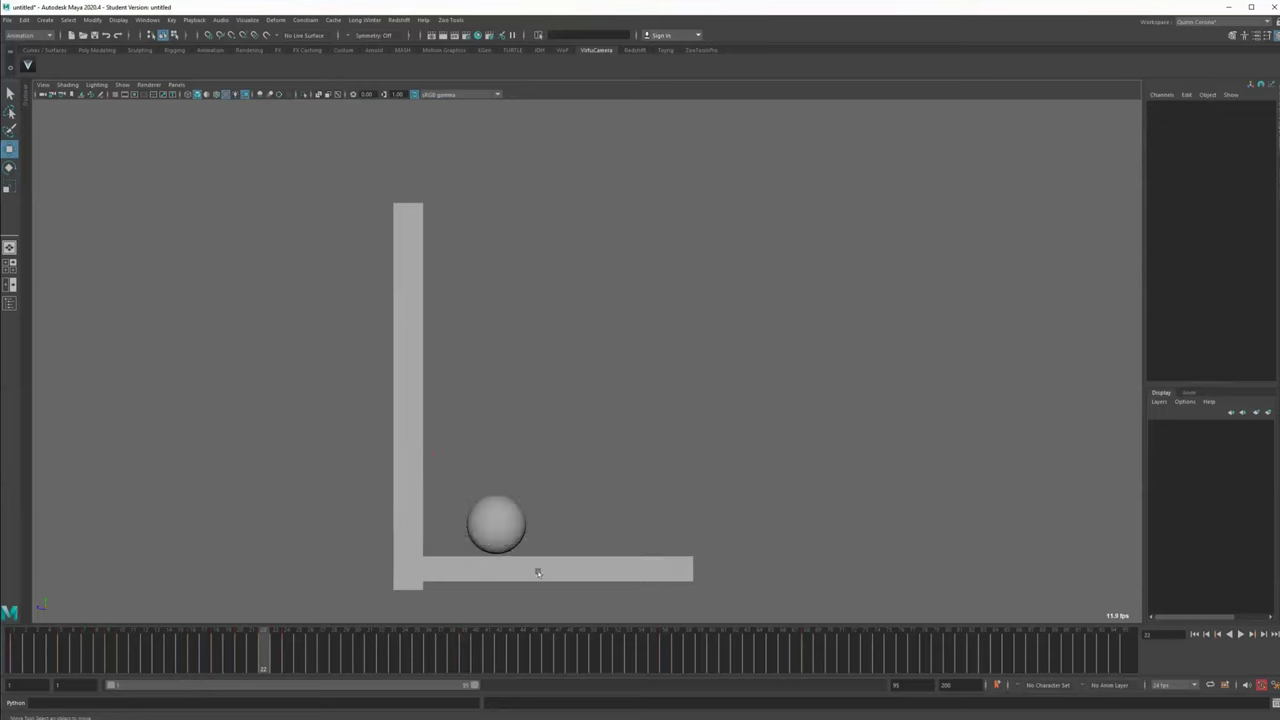
left_click(788, 310)
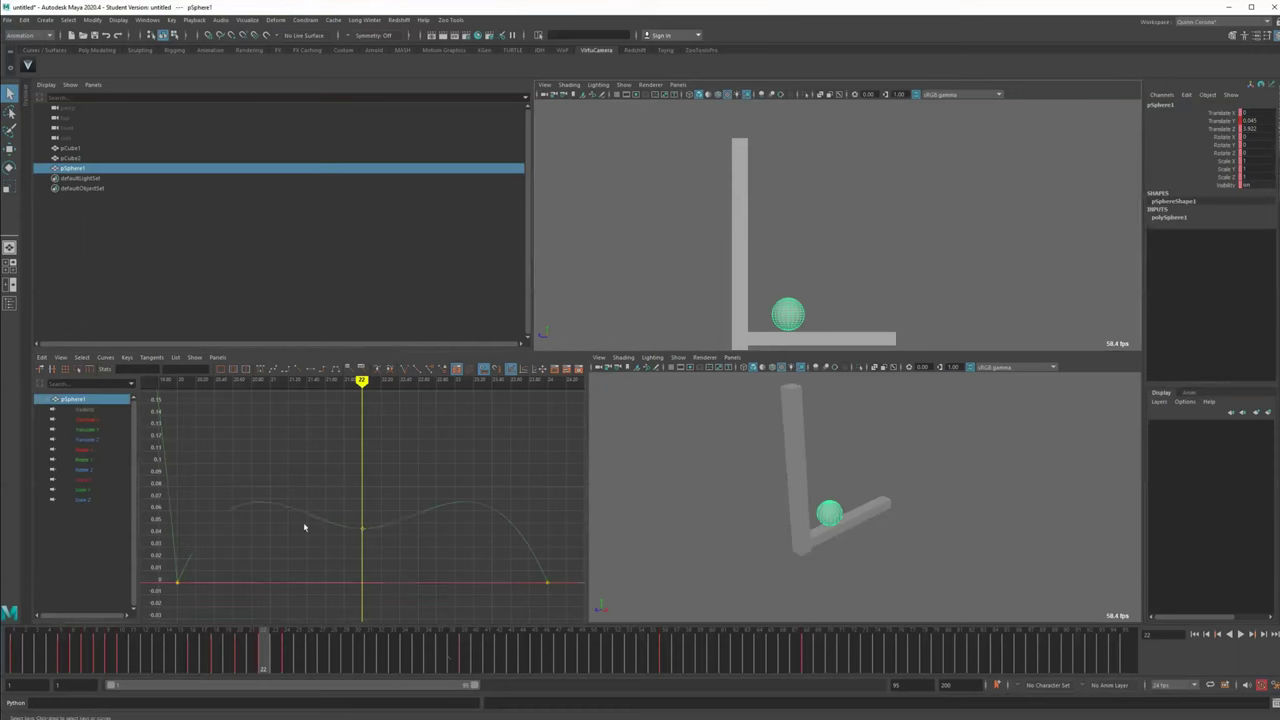
key("space")
left_click(95, 157)
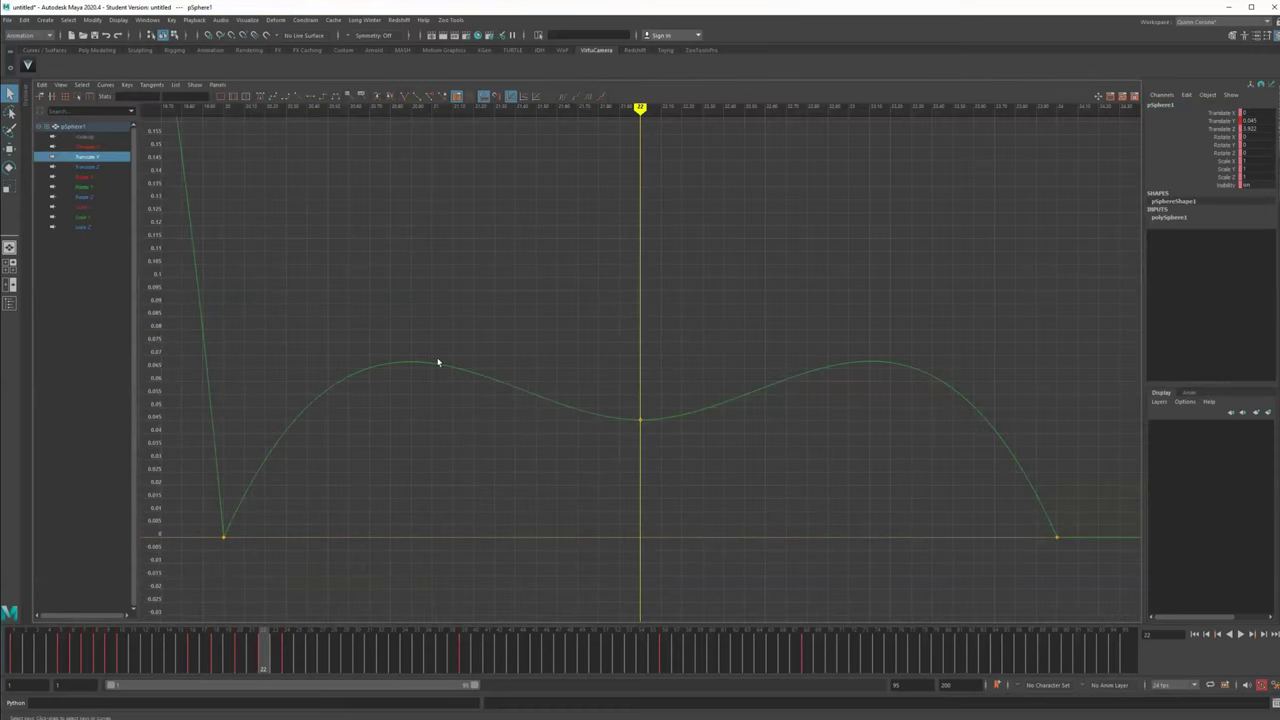
key("w")
middle_click_drag(237, 456, 301, 456)
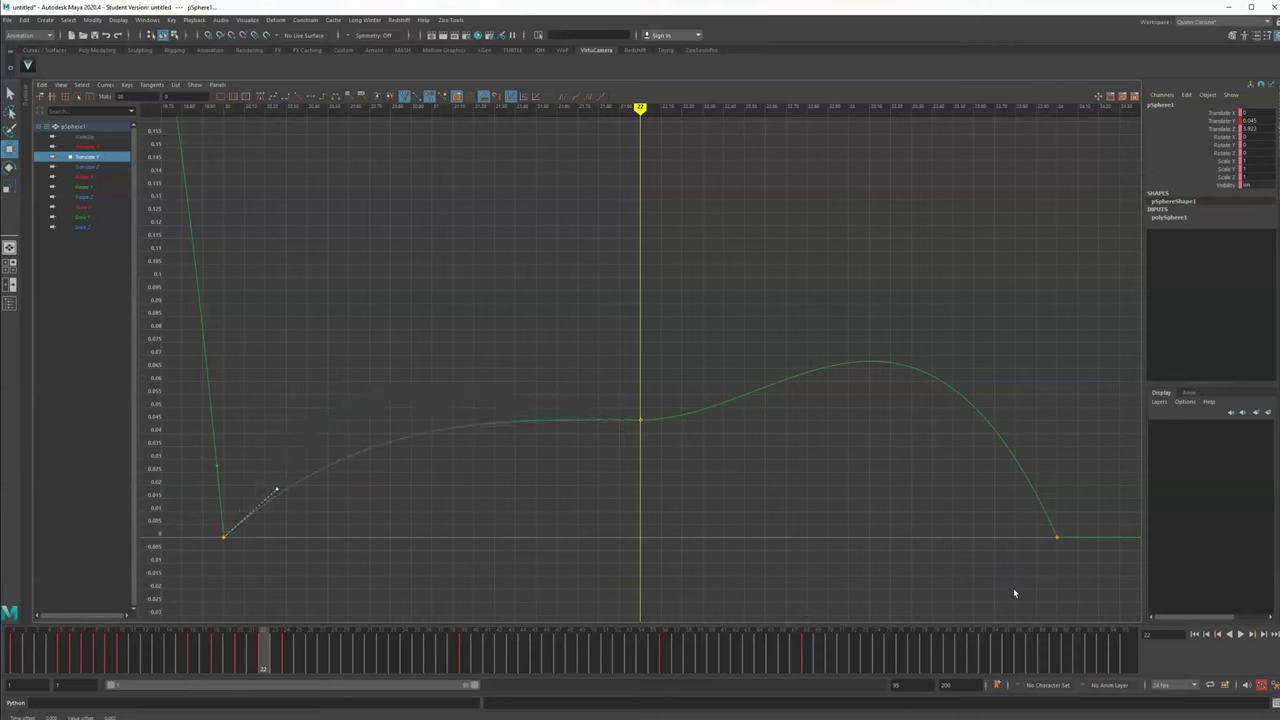
left_click_drag(1070, 438, 1068, 440)
middle_click_drag(1068, 440, 1009, 448)
middle_click_drag(292, 456, 297, 456)
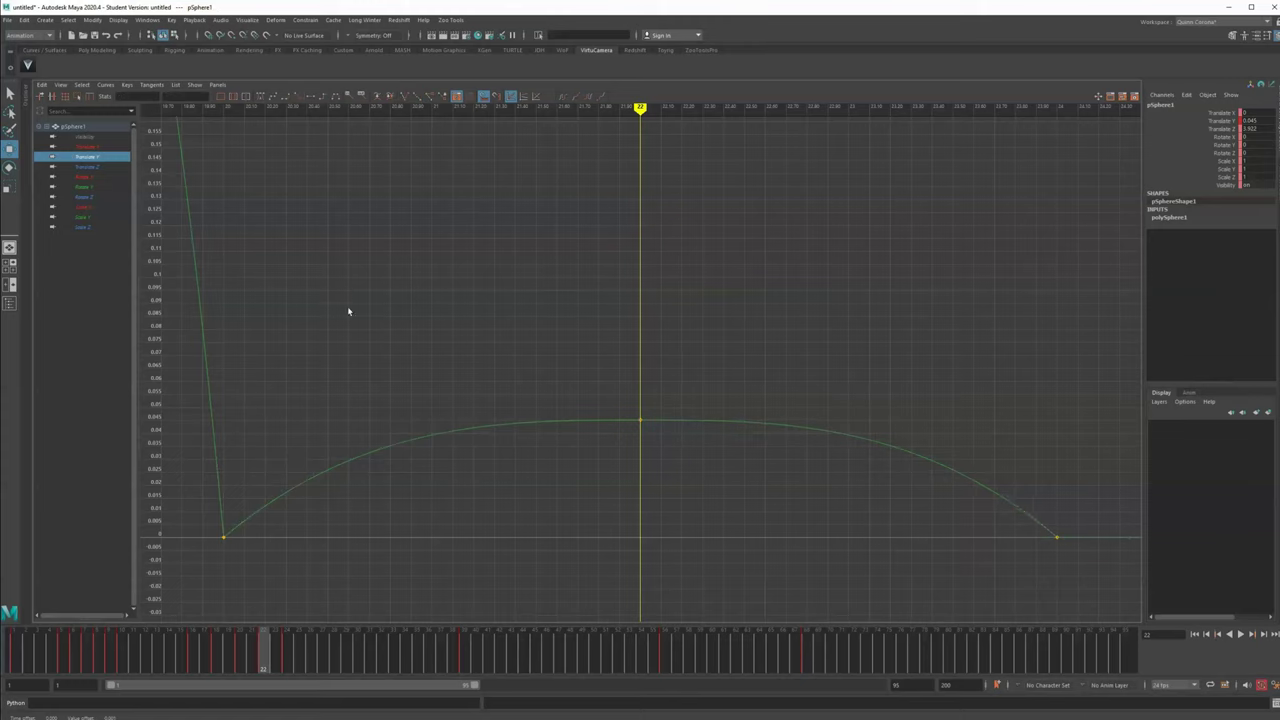
Smooth the first bounce's Translate Y arc by flattening the tangents at the frame 16 and frame 20 contacts
key("a")
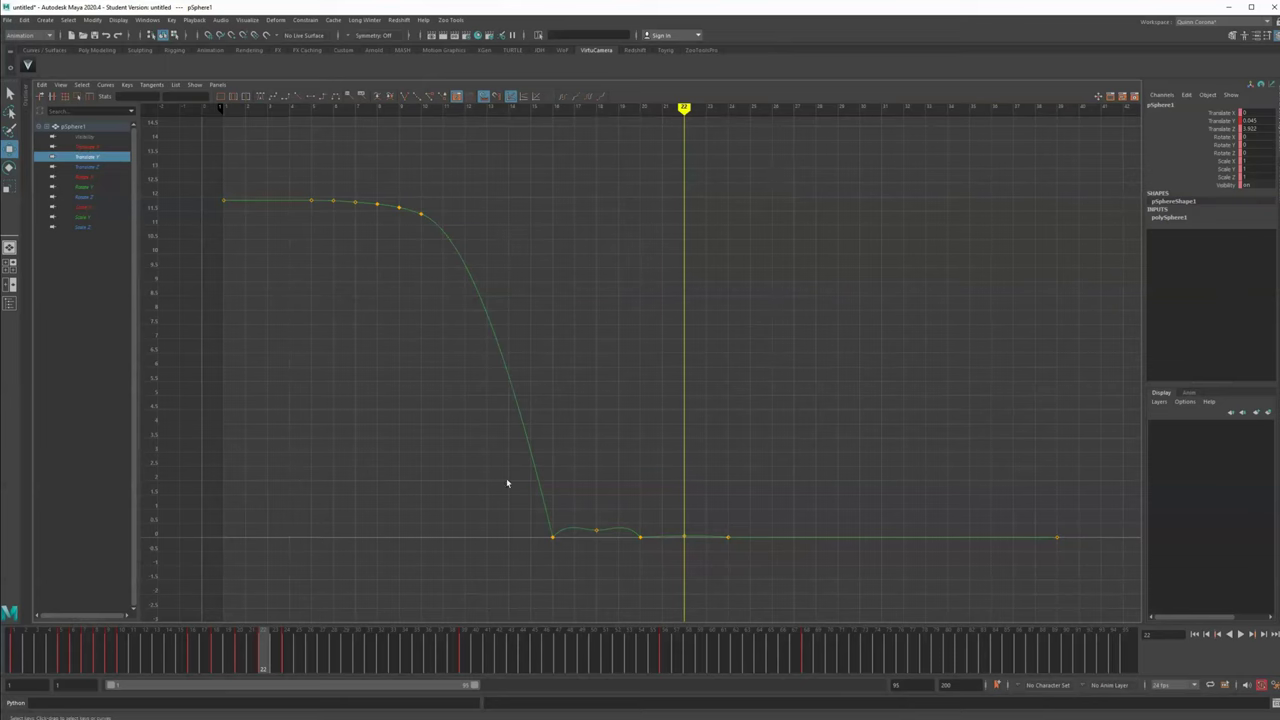
left_click_drag(637, 476, 637, 476)
key("f")
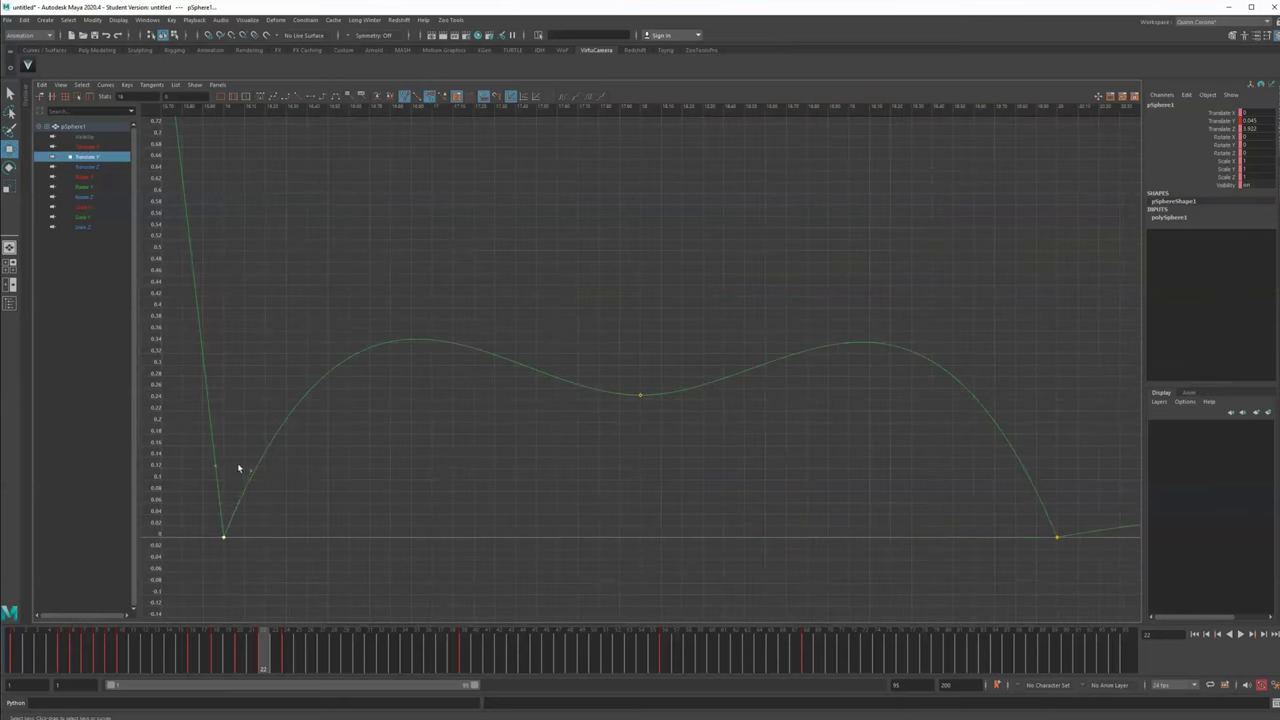
middle_click_drag(282, 453, 351, 465)
left_click_drag(1004, 510, 1004, 510)
middle_click_drag(1004, 510, 997, 473)
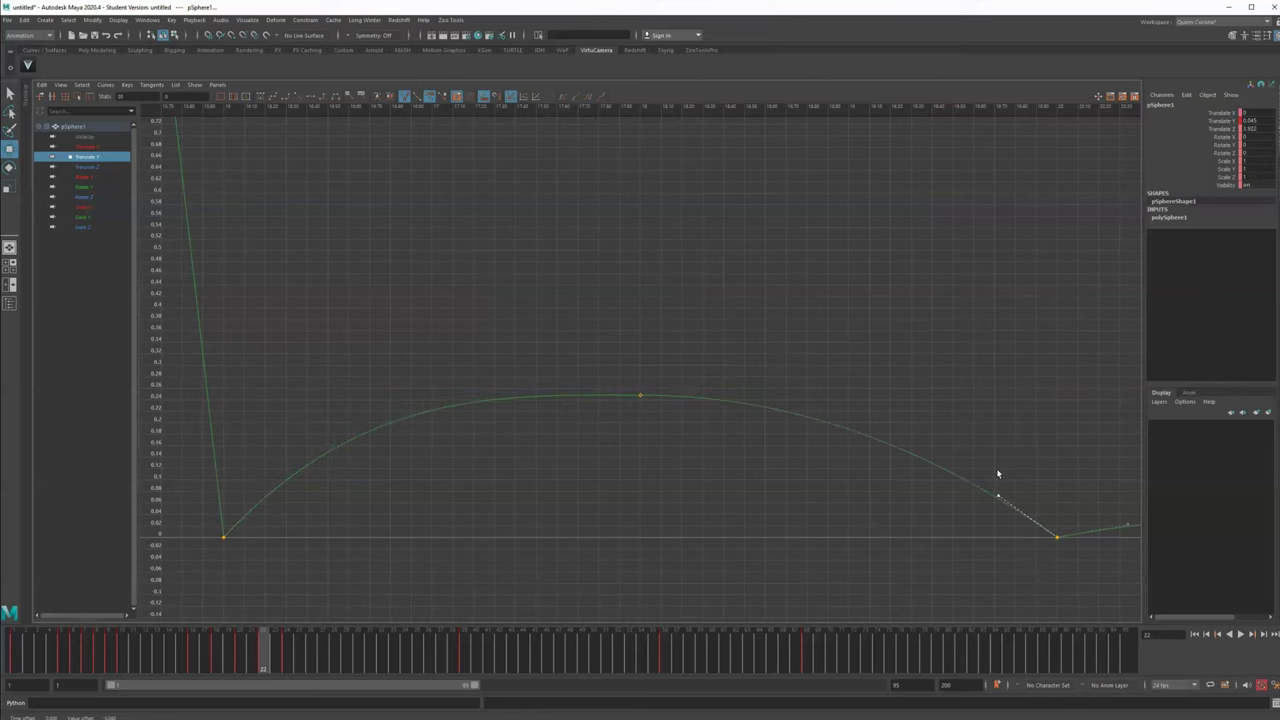
Play back the lowered bounces in the full side view with the sphere deselected
key("space")
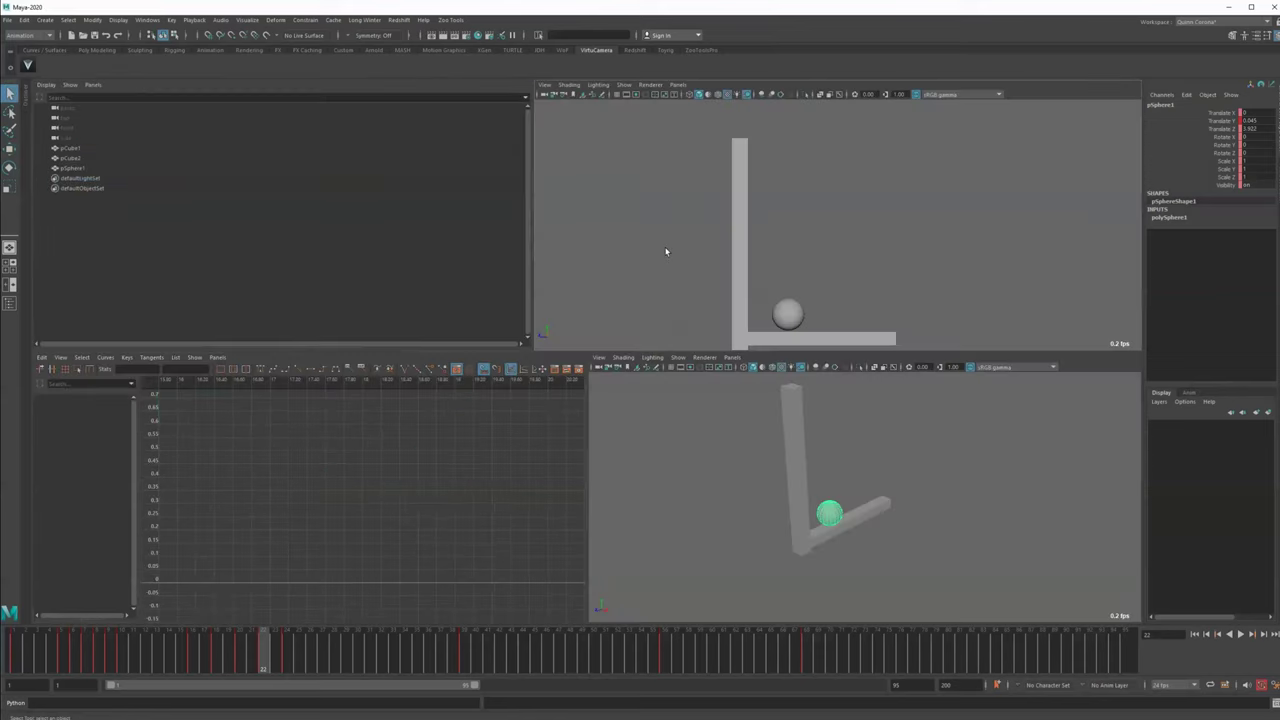
left_click(577, 274)
key("space")
left_click(10, 648)
key("alt+v")
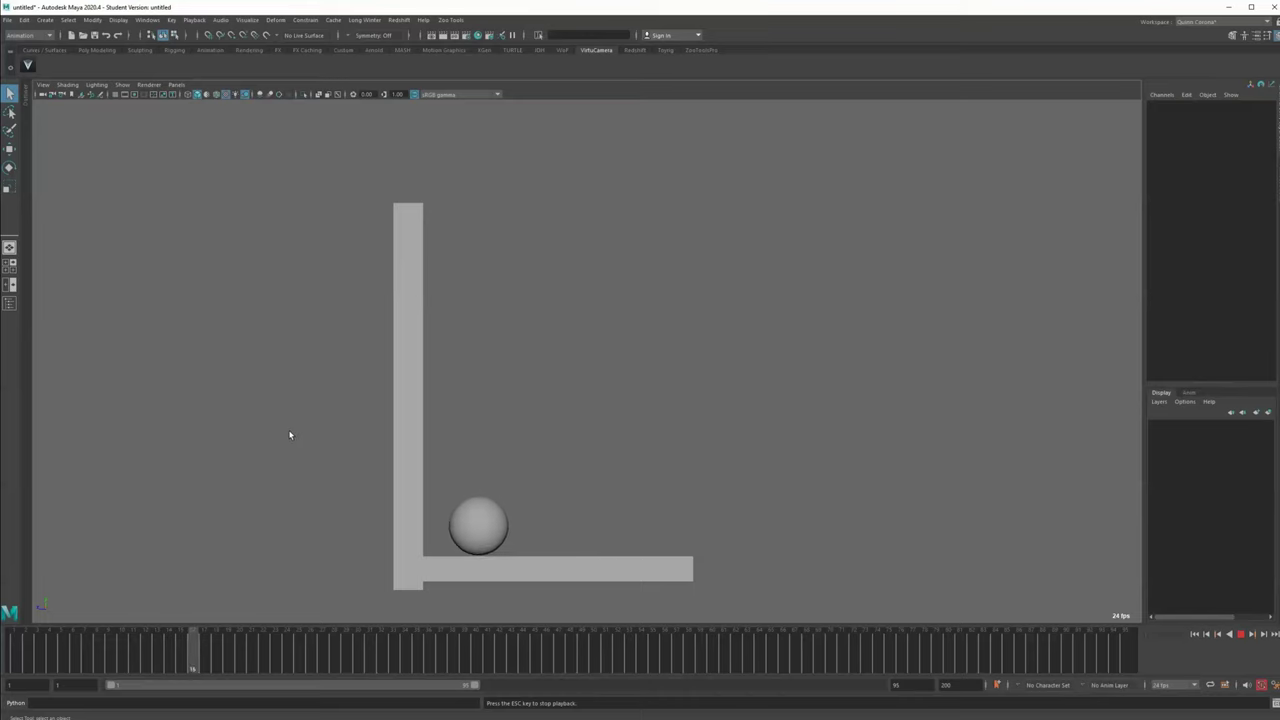
key("Escape")
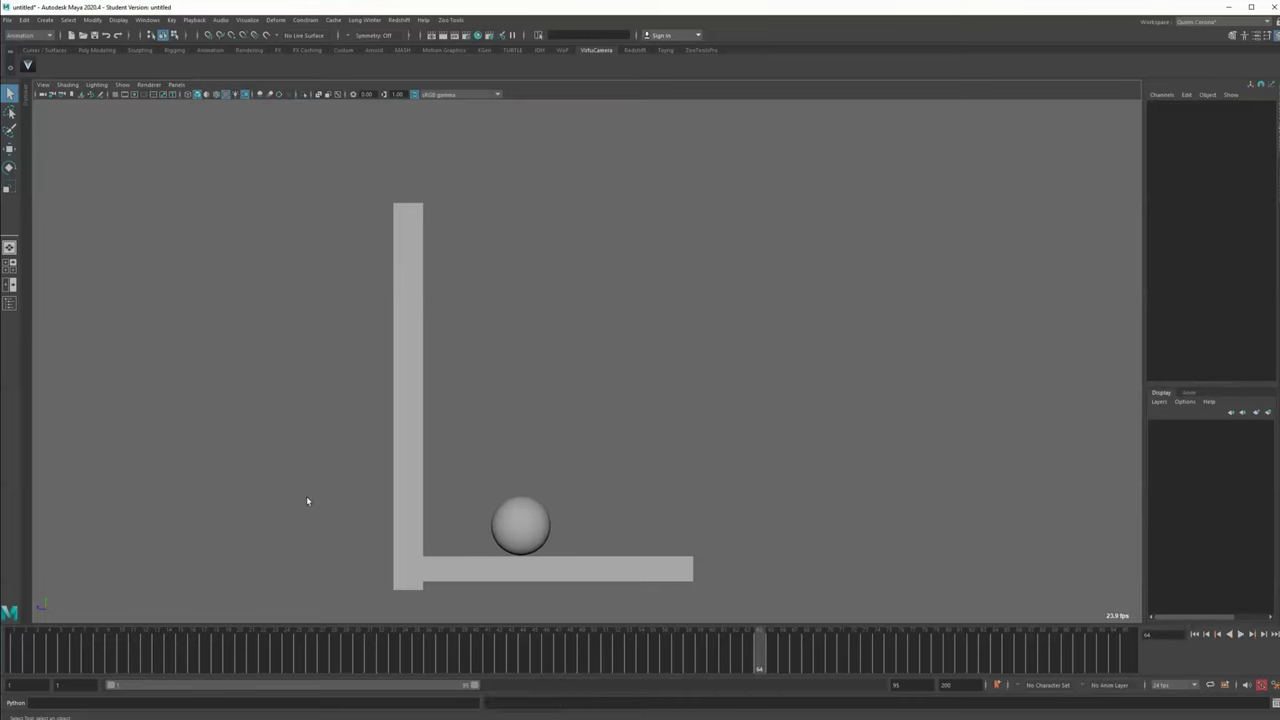
Select the sphere, isolate its Translate Z curve in the Graph Editor and scrub to frame 34
left_click_drag(62, 662, 195, 660)
left_click(491, 538)
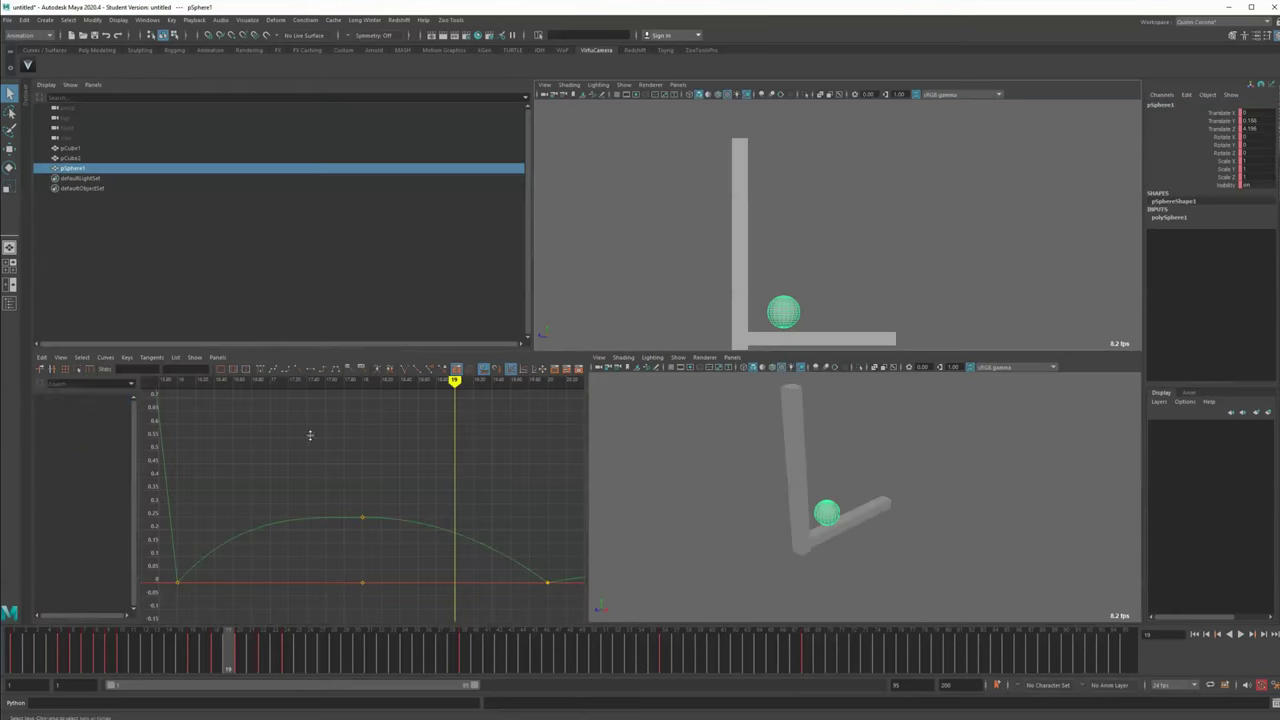
left_click(95, 398)
left_click(90, 439)
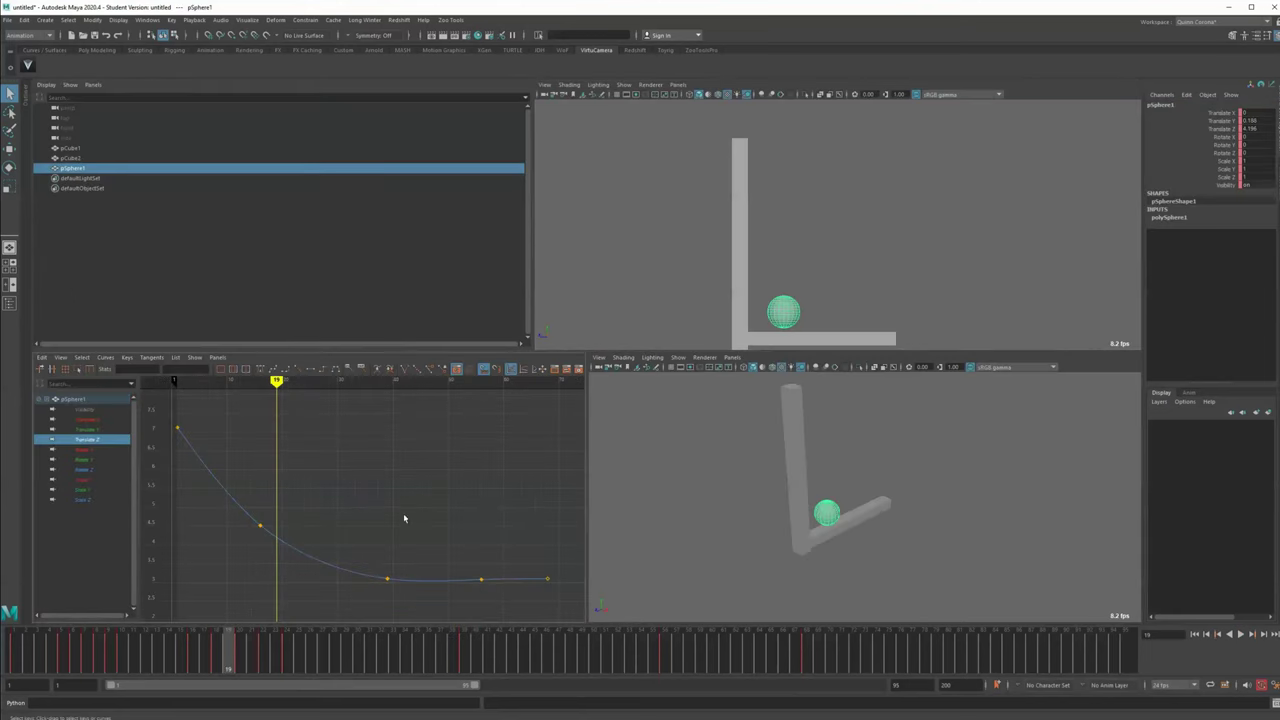
mouse_move(203, 650)
left_mouse_down()
mouse_move(188, 651)
mouse_move(404, 648)
left_mouse_up()
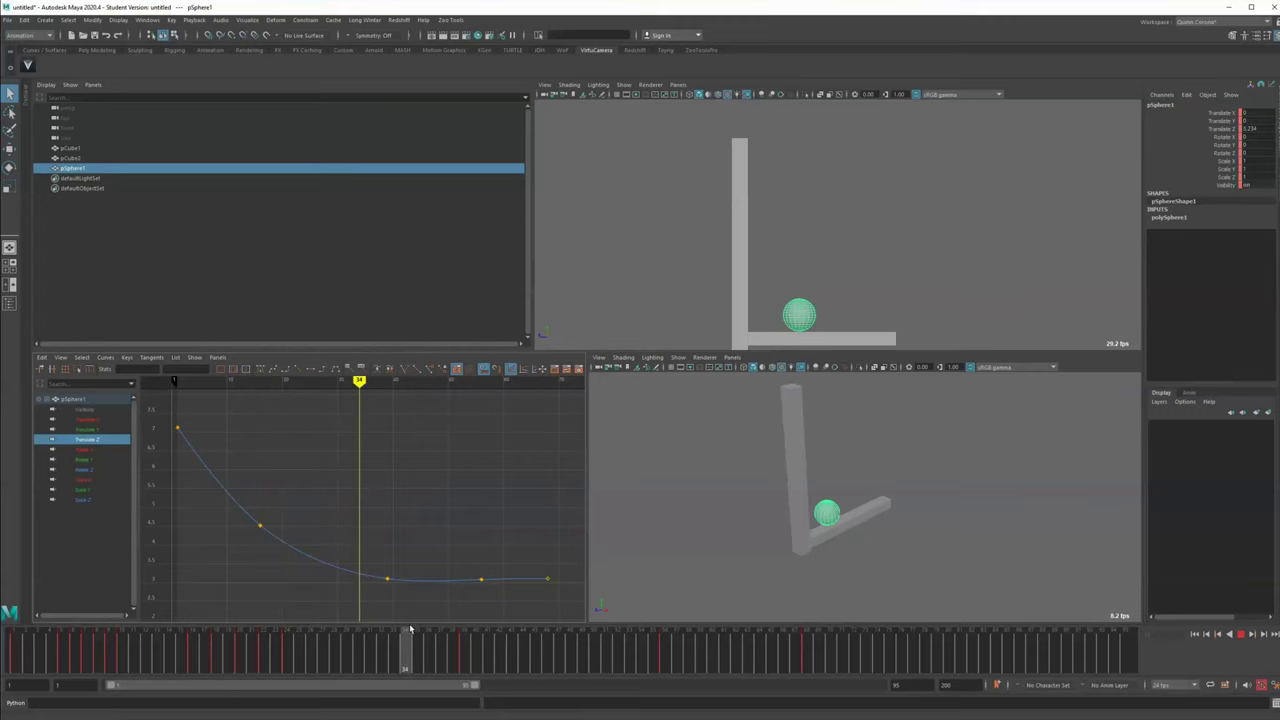
Move the Translate Z keys at frames 39, 56 and 68 to about 3.8 and adjust the frame 16 tangent
left_click_drag(337, 595, 558, 517)
key("f")
key("r")
key("w")
middle_click_drag(320, 580, 409, 427, "shift")
left_click_drag(162, 445, 193, 415)
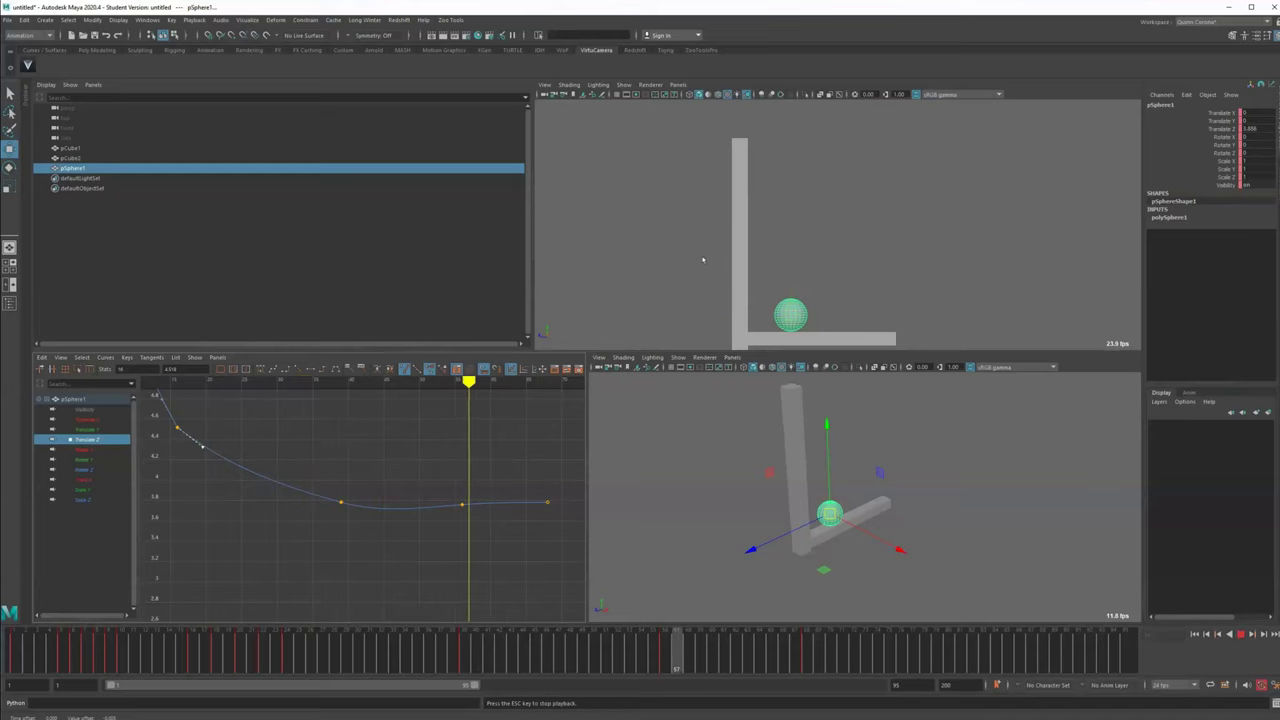
Play back the shortened roll in the full side view and return to the four-panel layout
left_click(700, 262)
key("space")
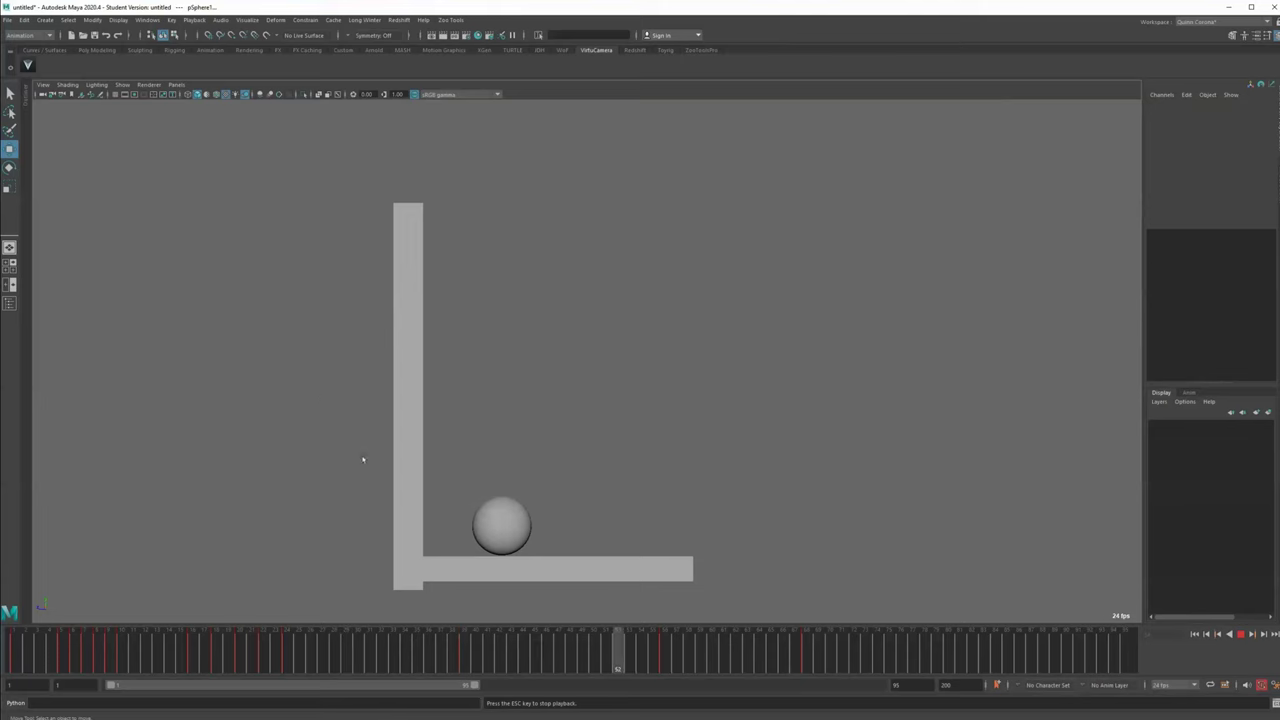
left_click(265, 662)
key("space")
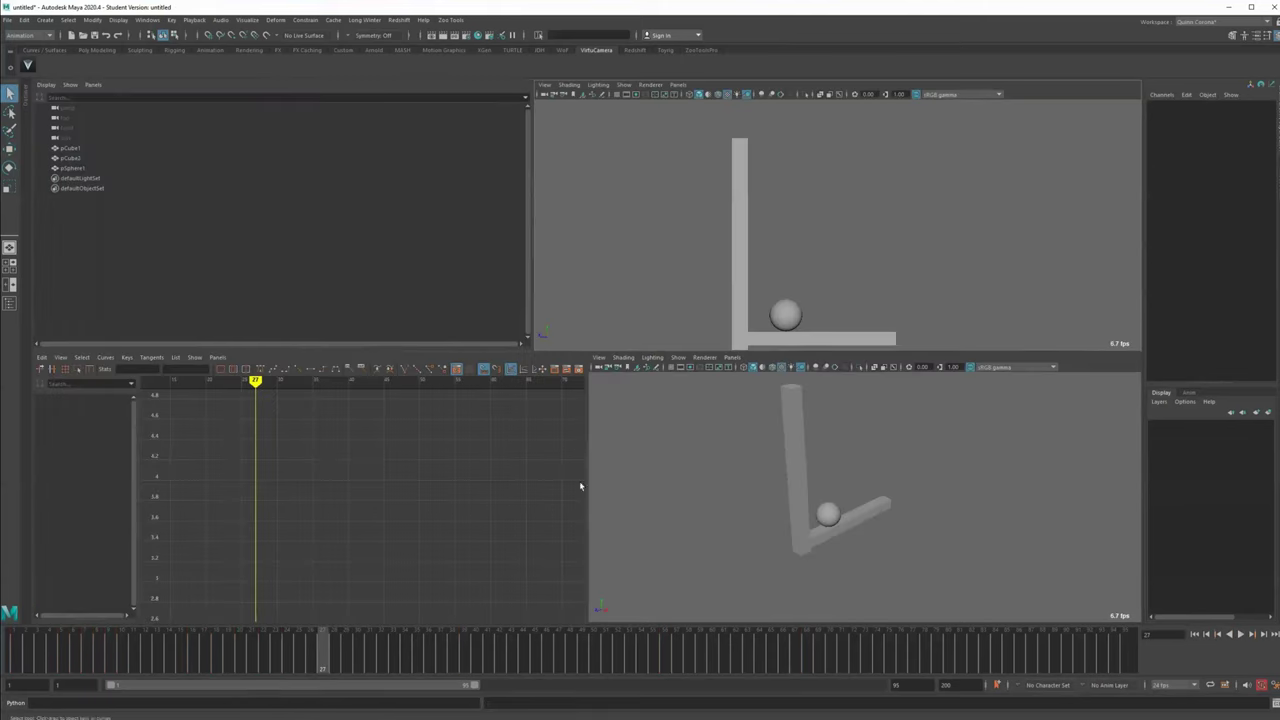
Shift the sphere's last three Translate Z keys about 8 frames earlier, to frames 31, 48 and 60
left_click(783, 310)
key("w")
right_click_drag(474, 451, 428, 436, "alt")
right_click_drag(379, 524, 384, 542, "alt")
left_click_drag(286, 550, 317, 594)
middle_click_drag(354, 551, 354, 531)
Play back the earlier settling in the full side view with the sphere deselected and scrub through the bounces
key("space")
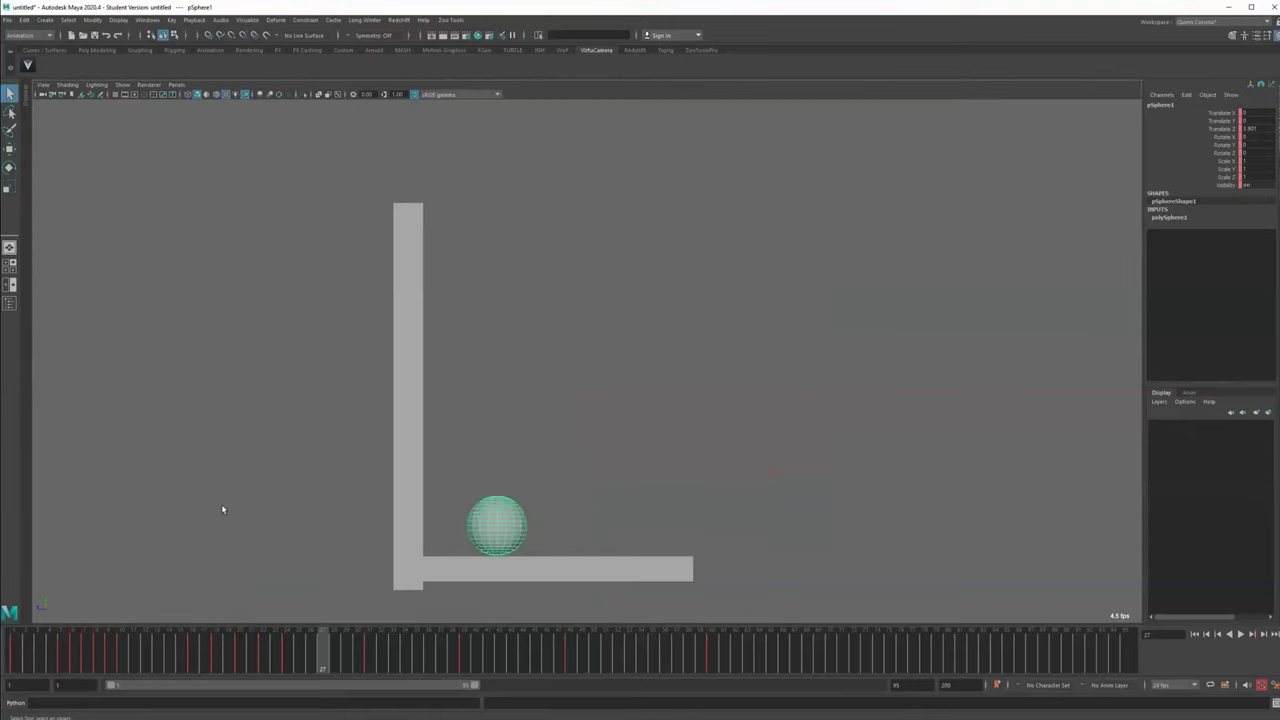
left_click(221, 504)
key("alt+v")
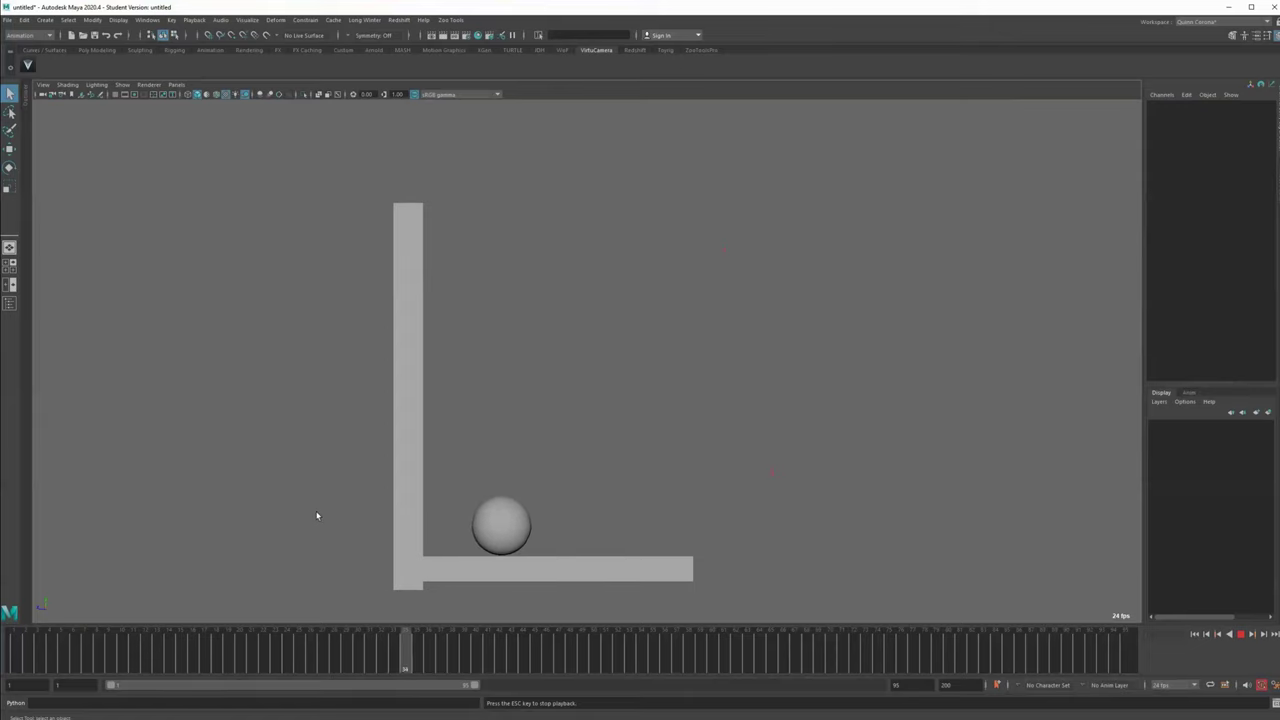
key("Escape")
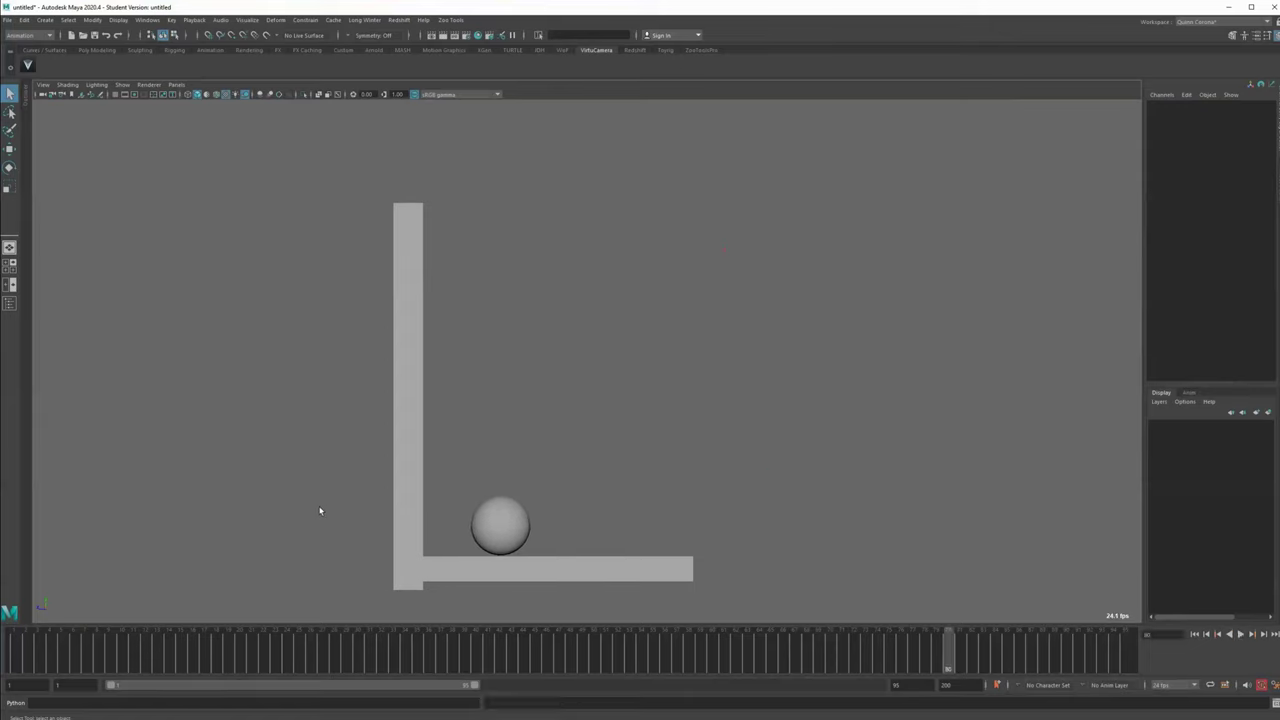
key("alt+v")
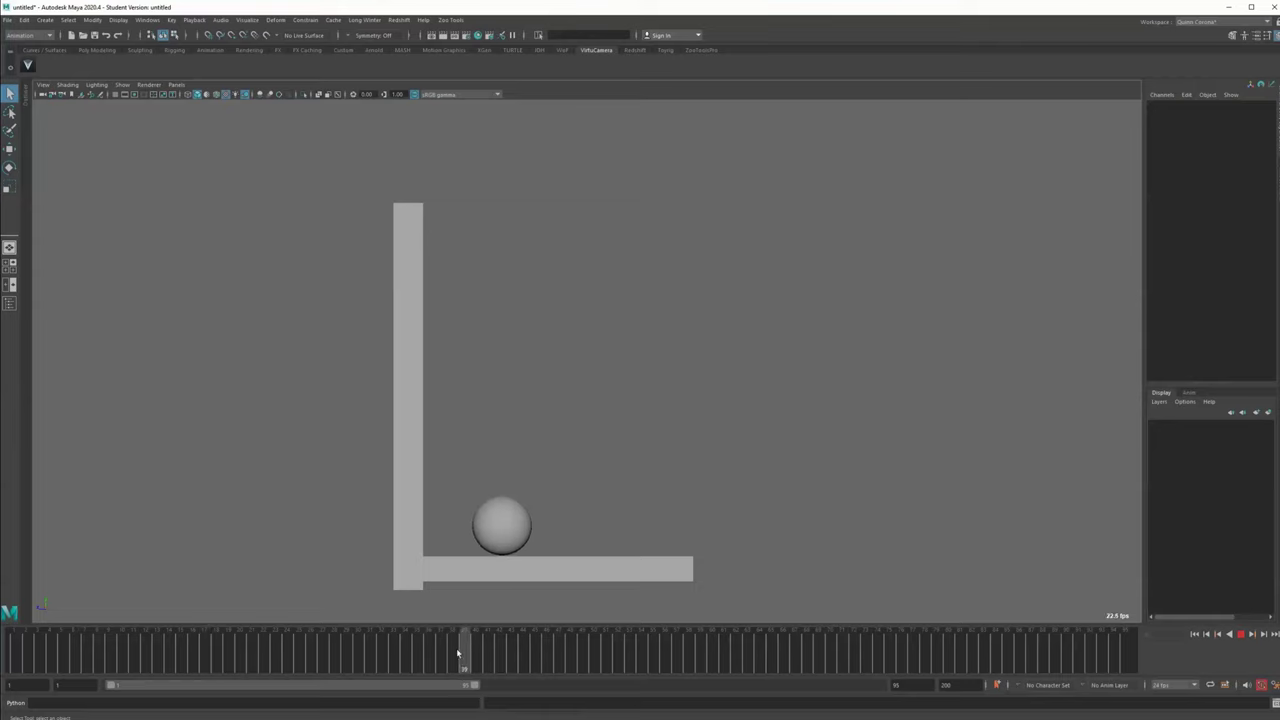
left_click_drag(346, 651, 277, 651)
middle_click_drag(294, 429, 324, 420, "alt")
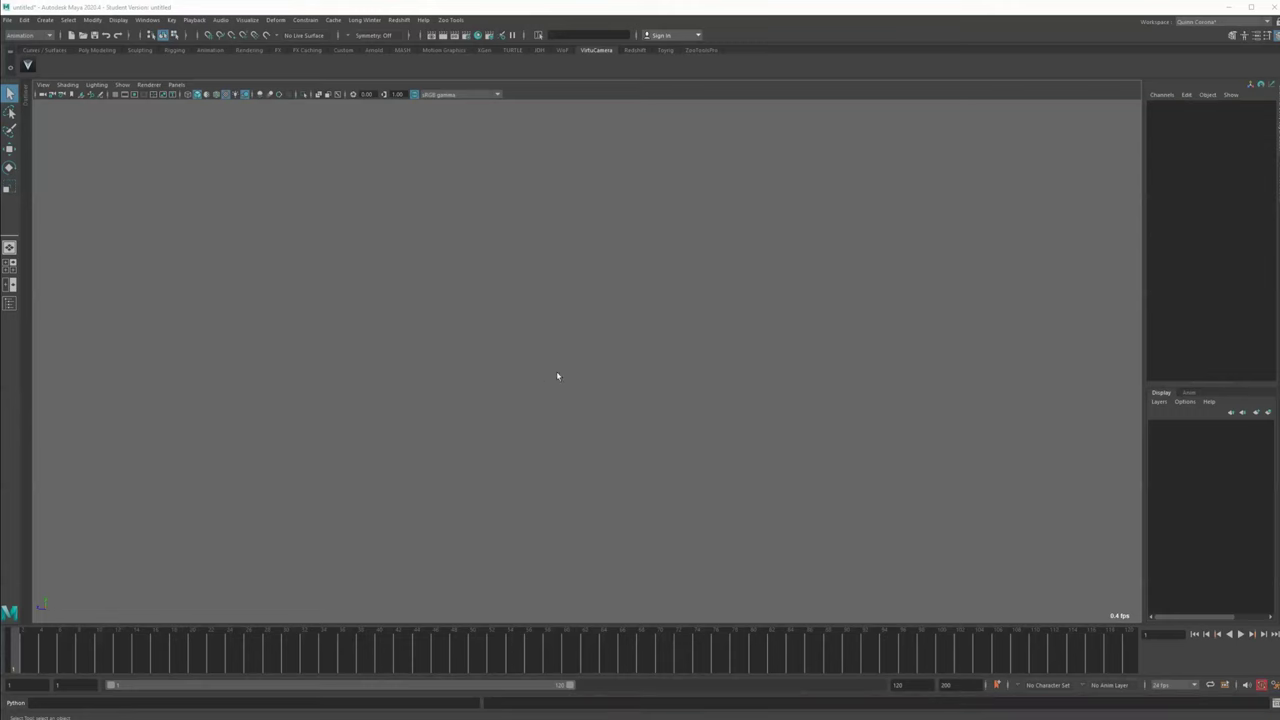
key("space")
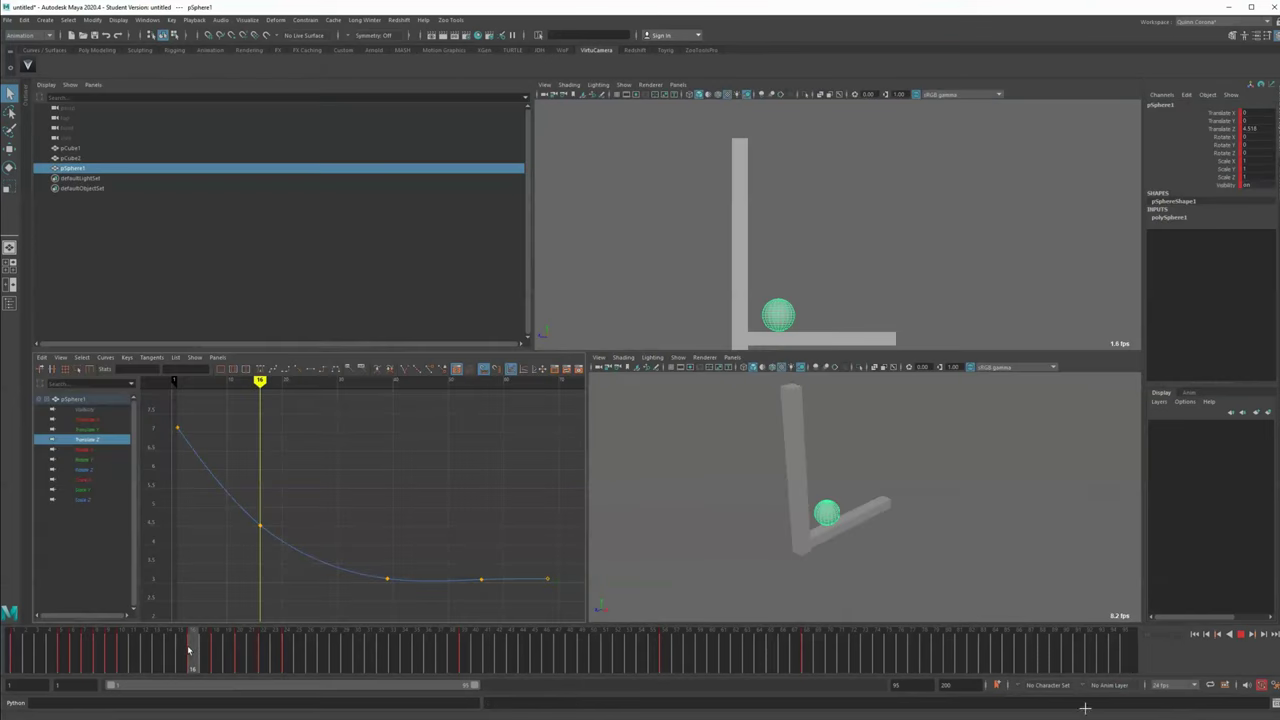
left_click_drag(188, 650, 405, 635)
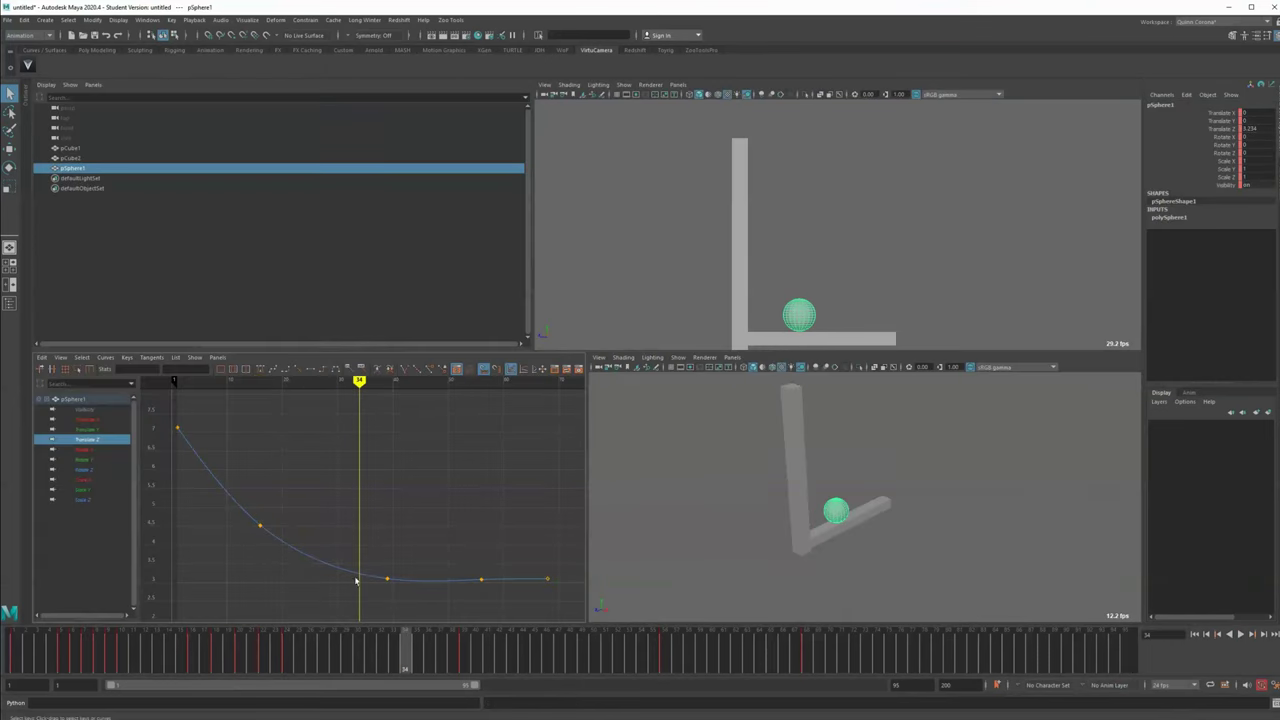
left_click_drag(303, 599, 561, 517)
key("f")
left_click_drag(622, 186, 593, 168)
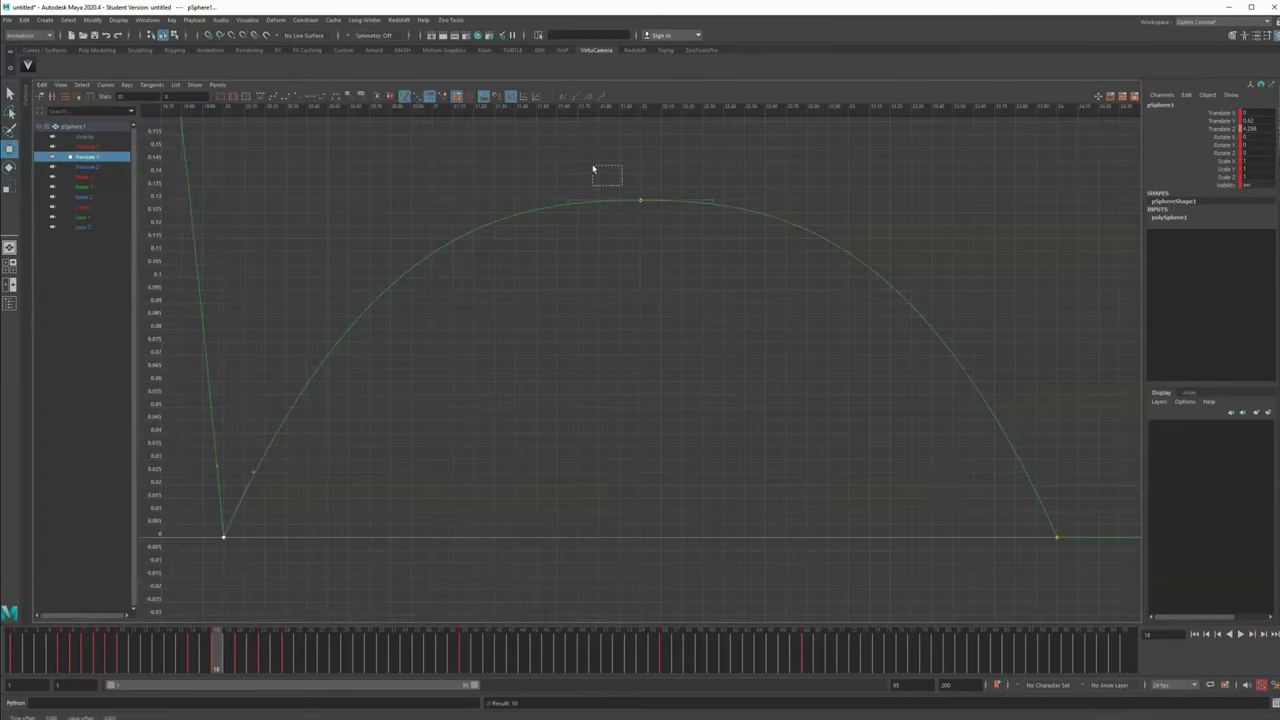
Play back the fall and bounces in the full side view with the sphere deselected
key("space")
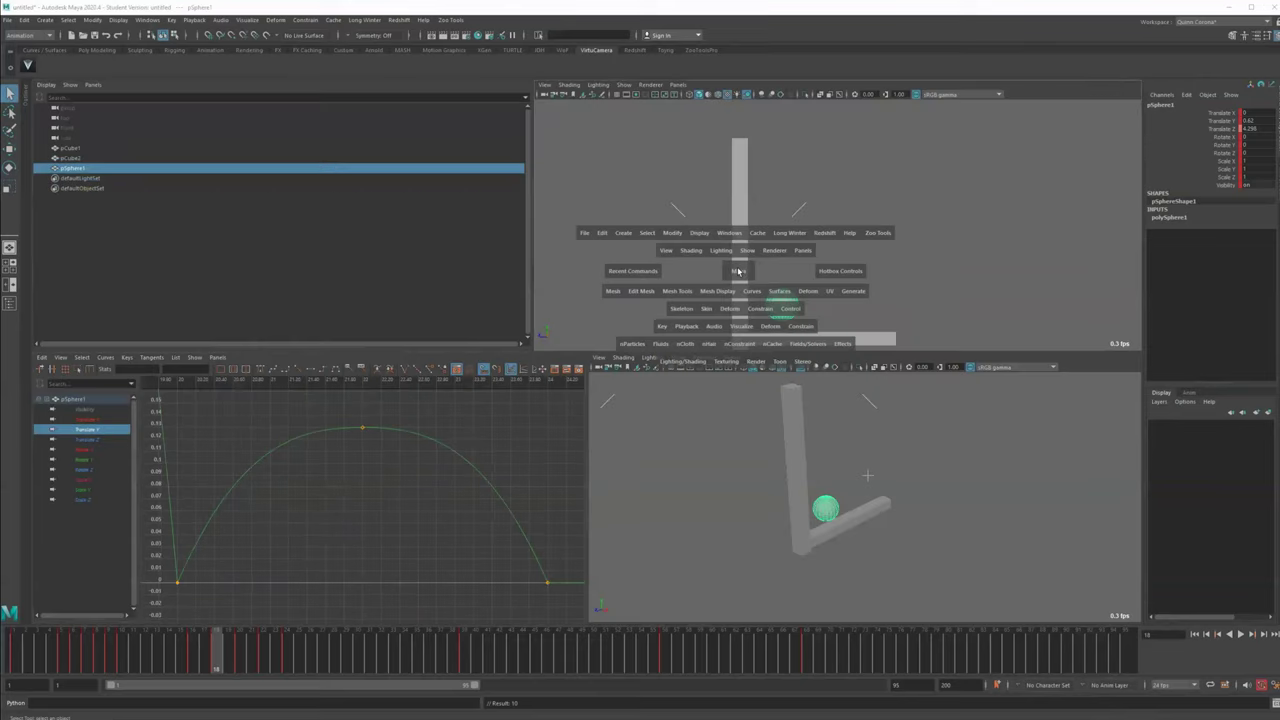
key("space")
left_click(290, 410)
key("alt+v")
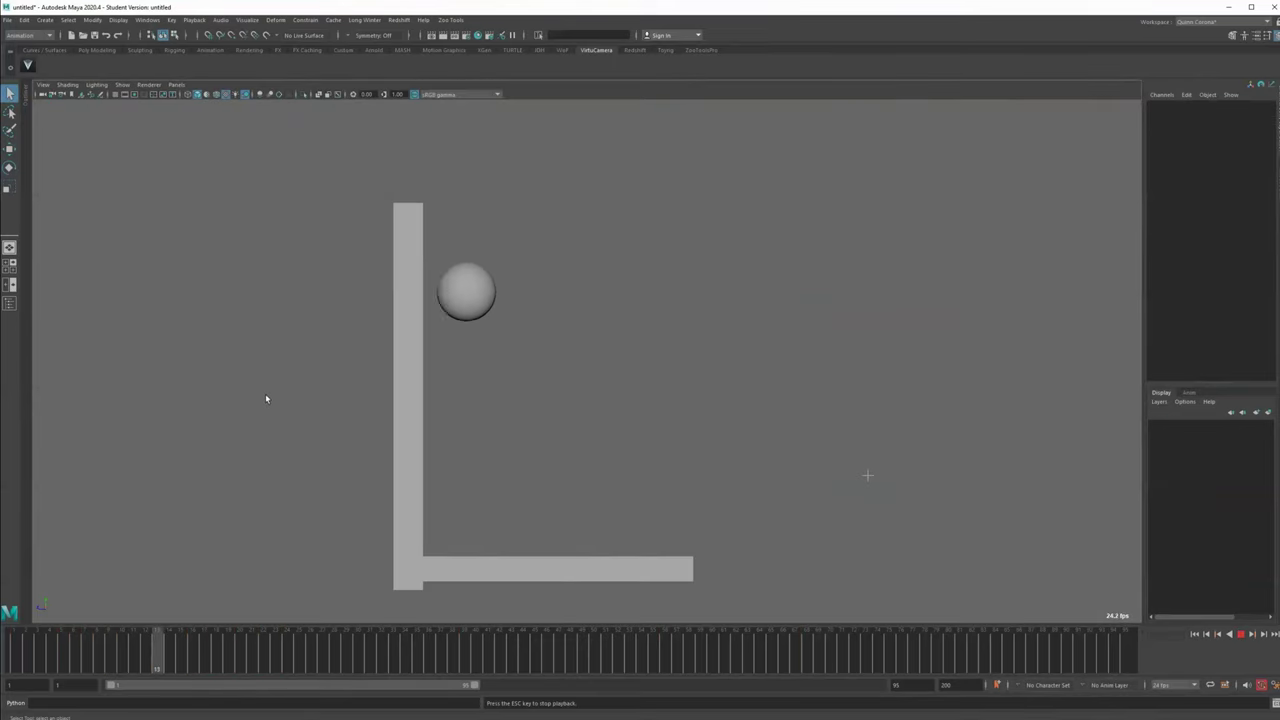
left_click(87, 663)
key("alt+v")
Step frame by frame through the bounces to frame 23 and replay the whole animation from the start
key("alt+period")
key("alt+period")
key("alt+period")
key("alt+period")
key("alt+period")
key("alt+period")
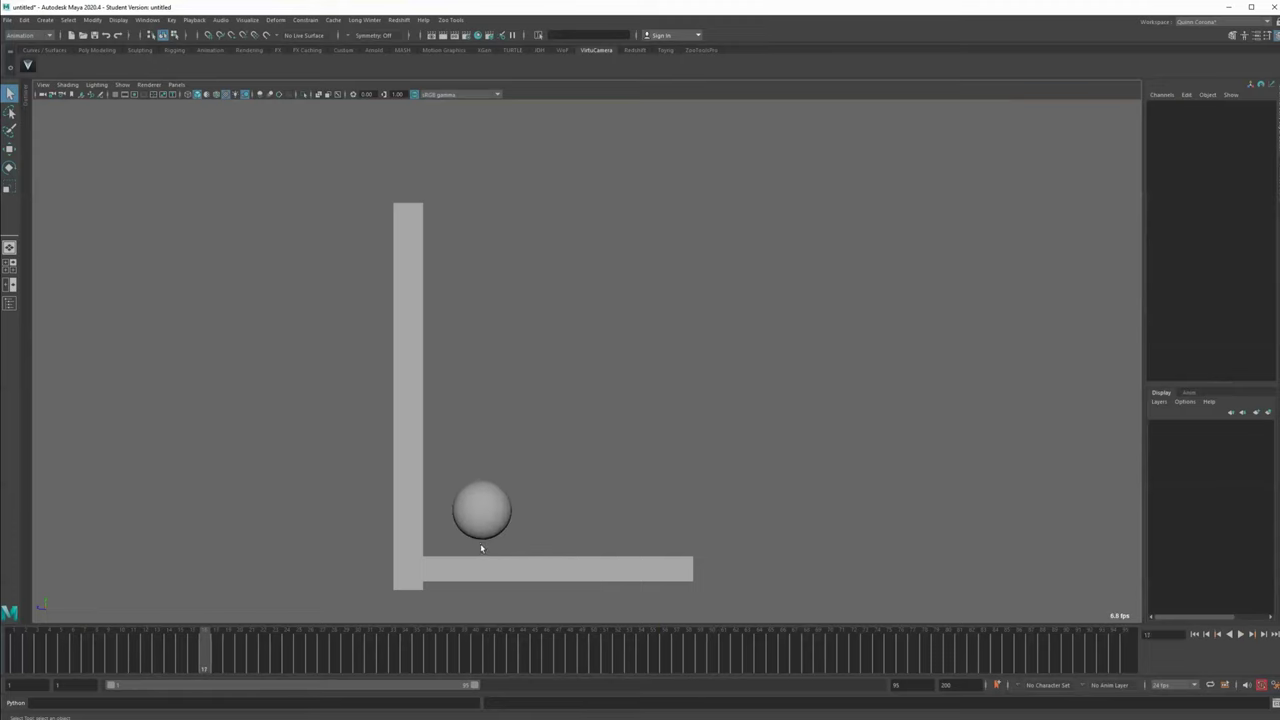
key("alt+v")
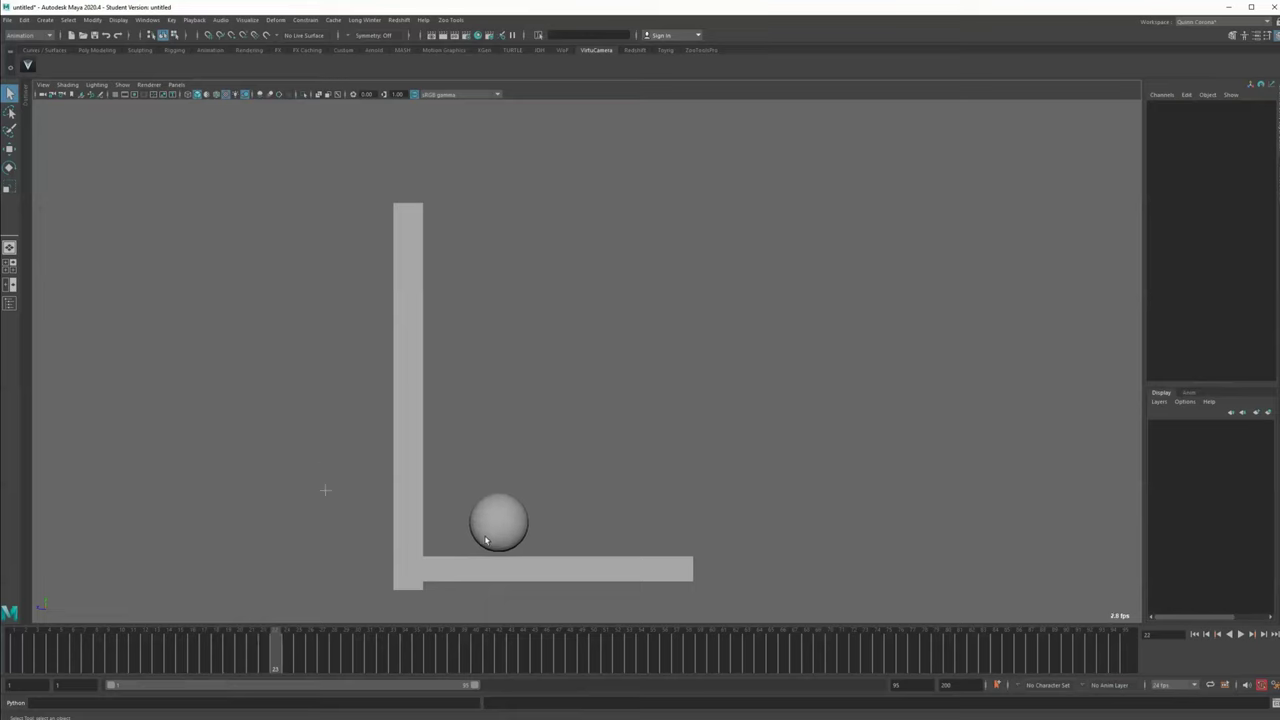
left_click_drag(70, 648, 14, 646)
key("alt+v")
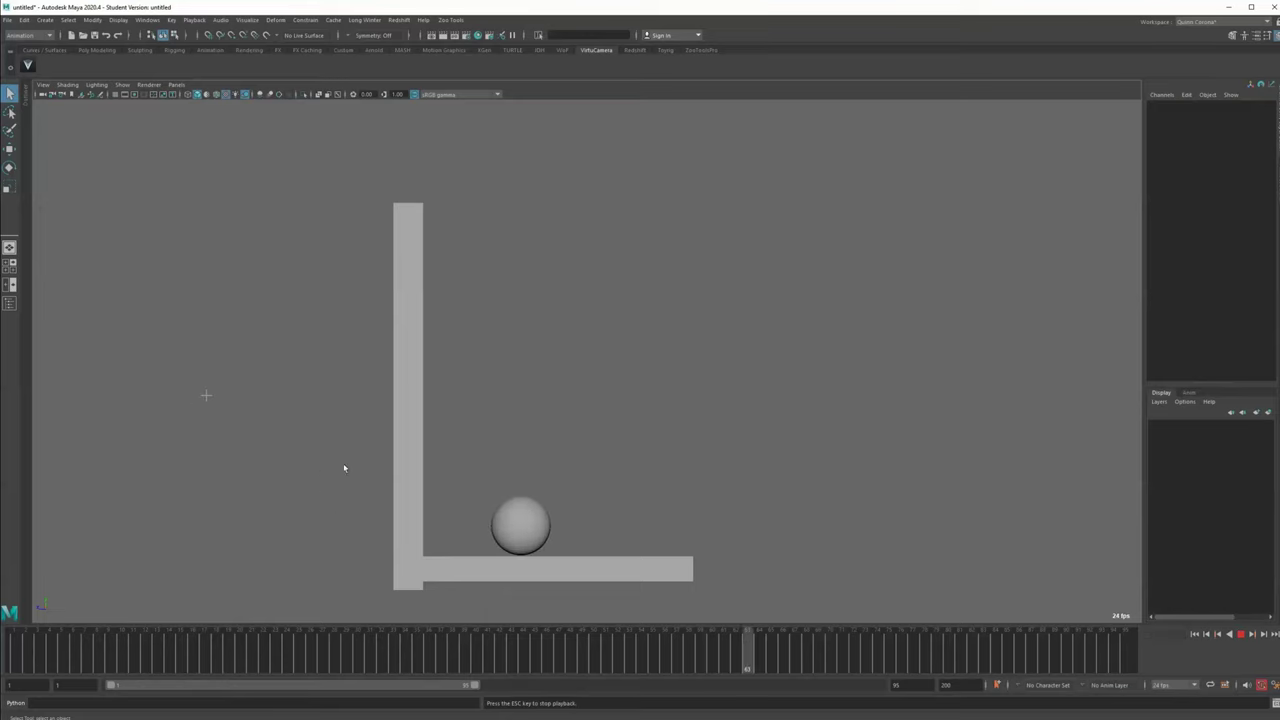
key("Escape")
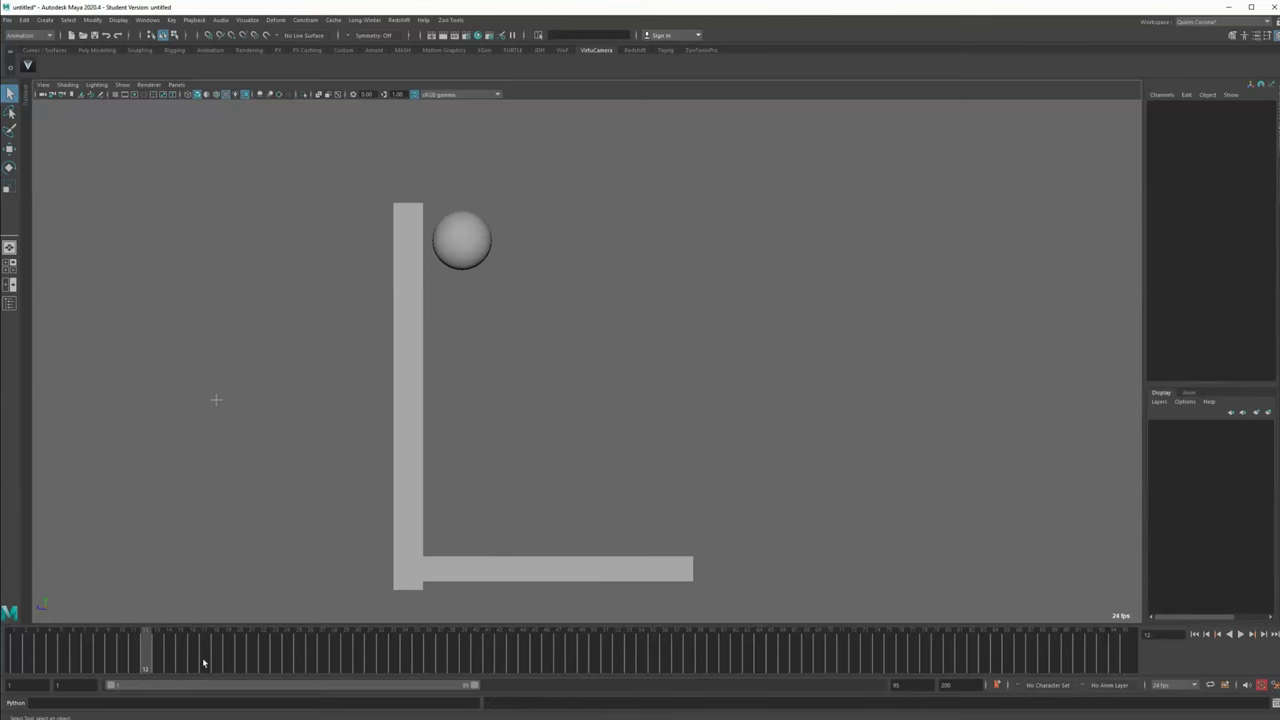
mouse_move(484, 137)
left_mouse_down()
mouse_move(423, 508)
mouse_move(482, 548)
mouse_move(650, 542)
mouse_move(642, 578)
left_mouse_up()
key("alt+v")
mouse_move(428, 196)
left_mouse_down()
mouse_move(486, 517)
mouse_move(597, 537)
left_mouse_up()
key("Escape")
mouse_move(392, 224)
left_mouse_down()
mouse_move(497, 536)
mouse_move(556, 462)
mouse_move(666, 566)
left_mouse_up()
mouse_move(355, 238)
left_mouse_down()
mouse_move(443, 322)
mouse_move(545, 555)
mouse_move(560, 556)
left_mouse_up()
left_click_drag(441, 533, 554, 556)
key("Escape")
mouse_move(415, 460)
left_mouse_down()
mouse_move(468, 354)
mouse_move(452, 316)
left_mouse_up()
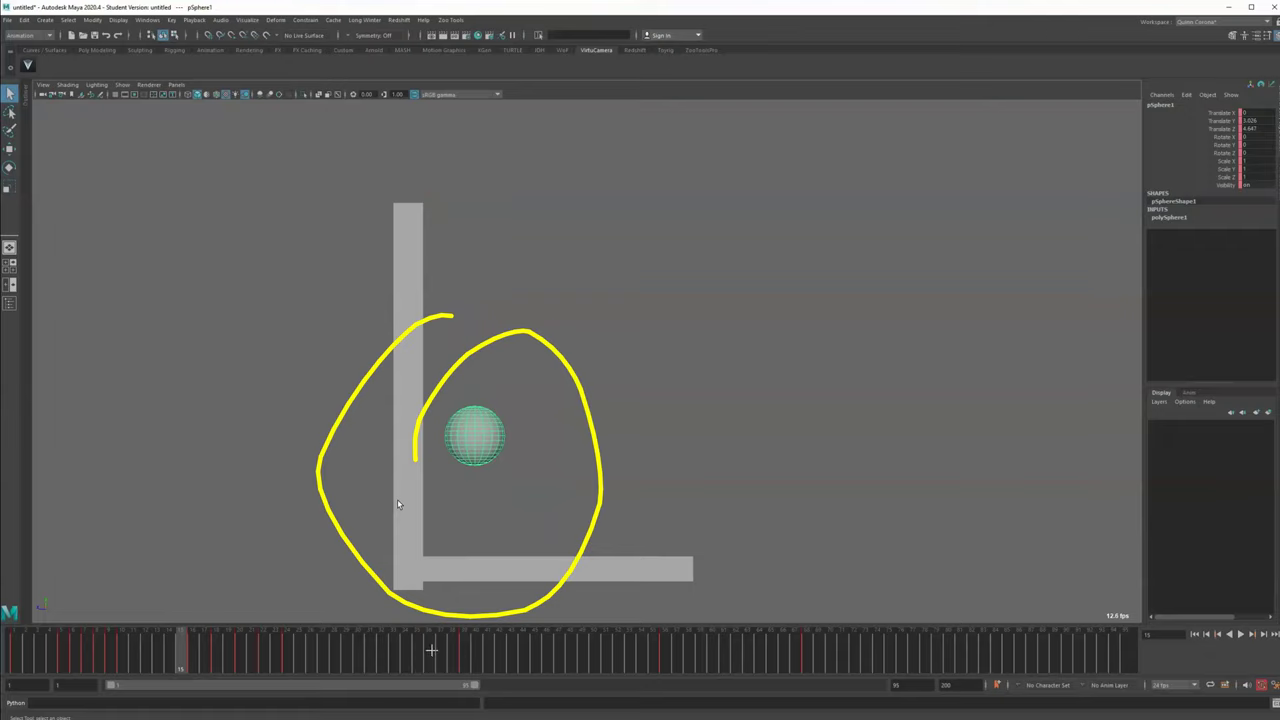
key("Escape")
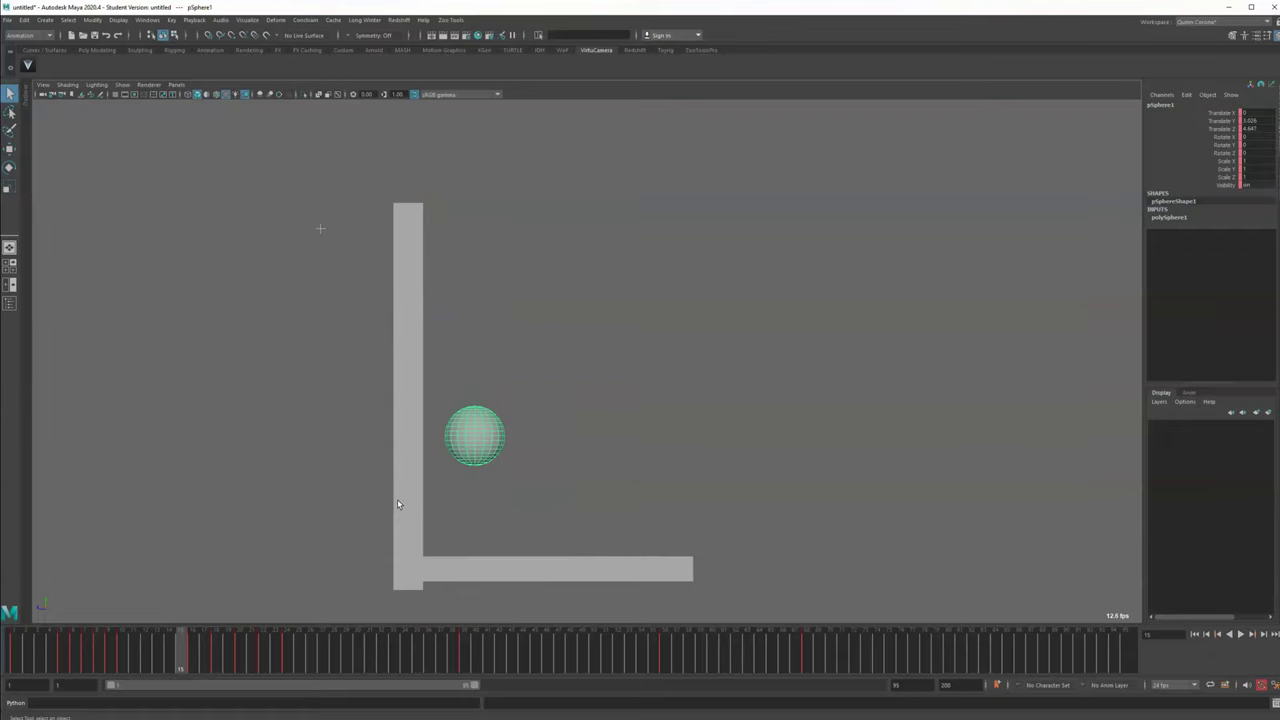